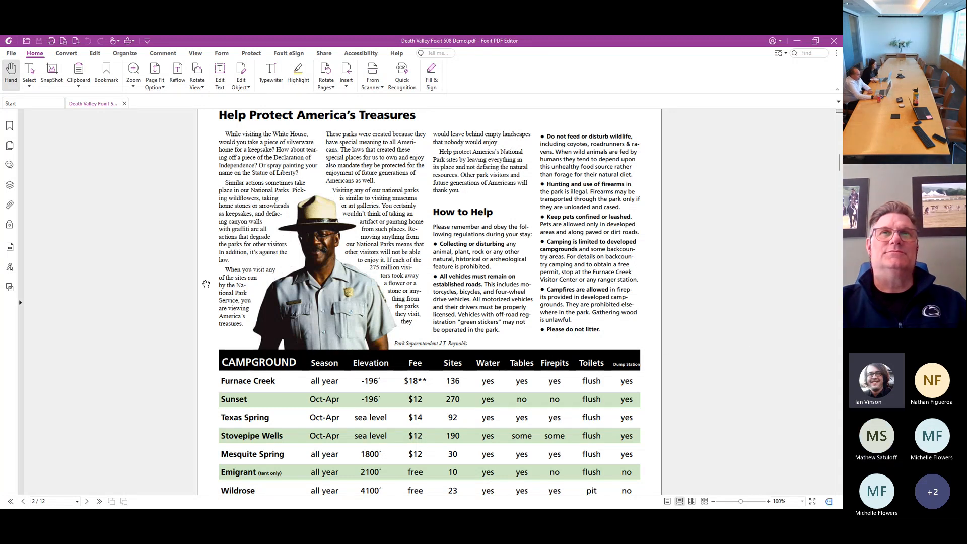
pyautogui.scroll(1, 206, 279)
pyautogui.scroll(-1, 206, 279)
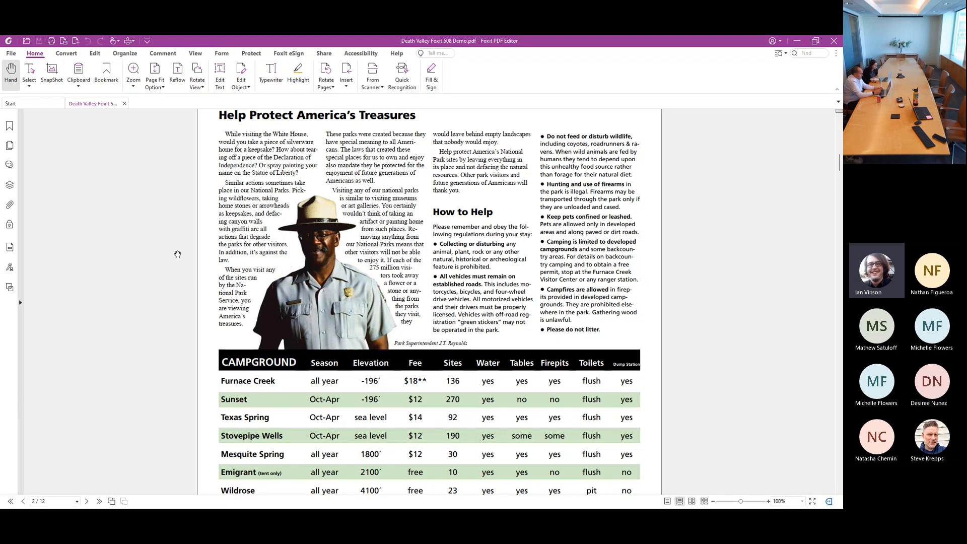
pyautogui.click(66, 57)
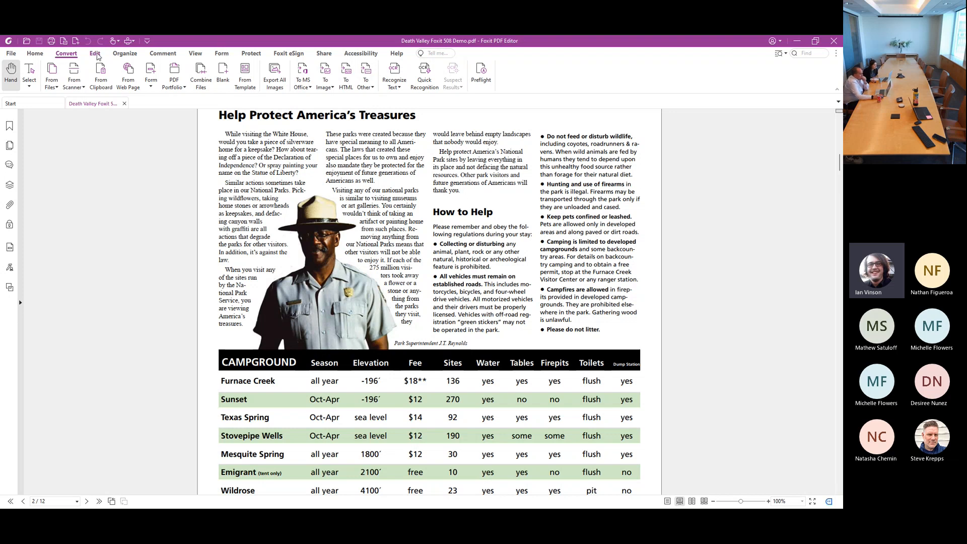
pyautogui.click(96, 57)
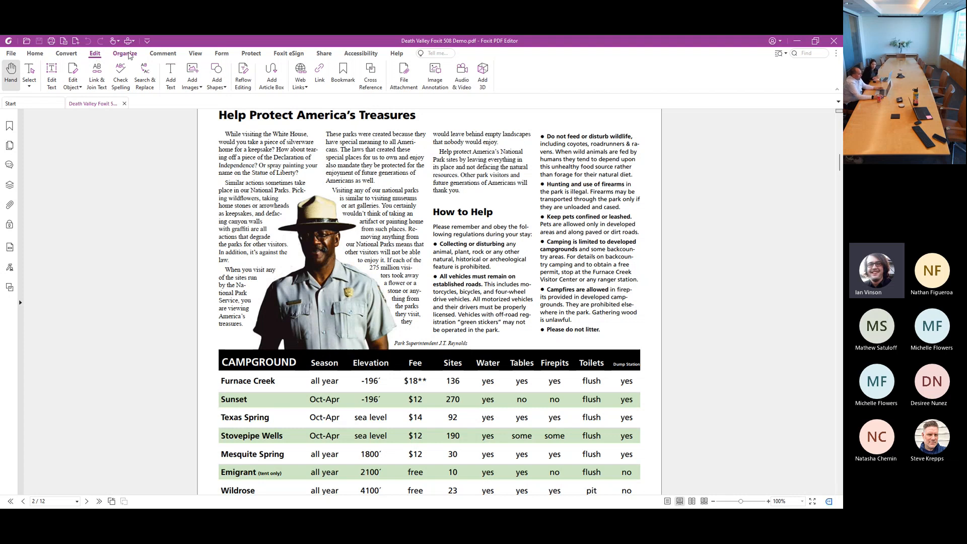
pyautogui.click(128, 55)
pyautogui.click(37, 55)
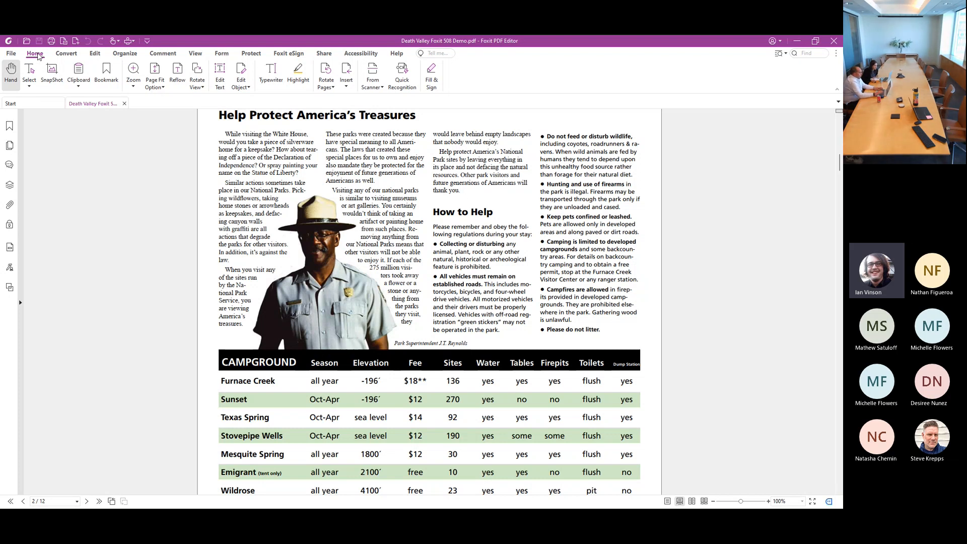
# Review the customization options for the ribbon, keyboard shortcuts and Quick Access Toolbar, leaving them without changes
pyautogui.rightClick(479, 81)
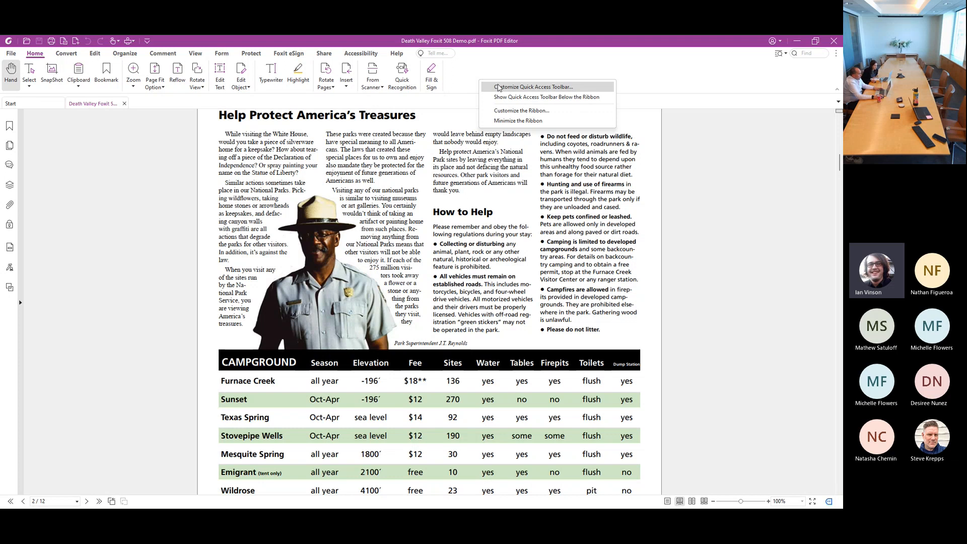
pyautogui.click(557, 114)
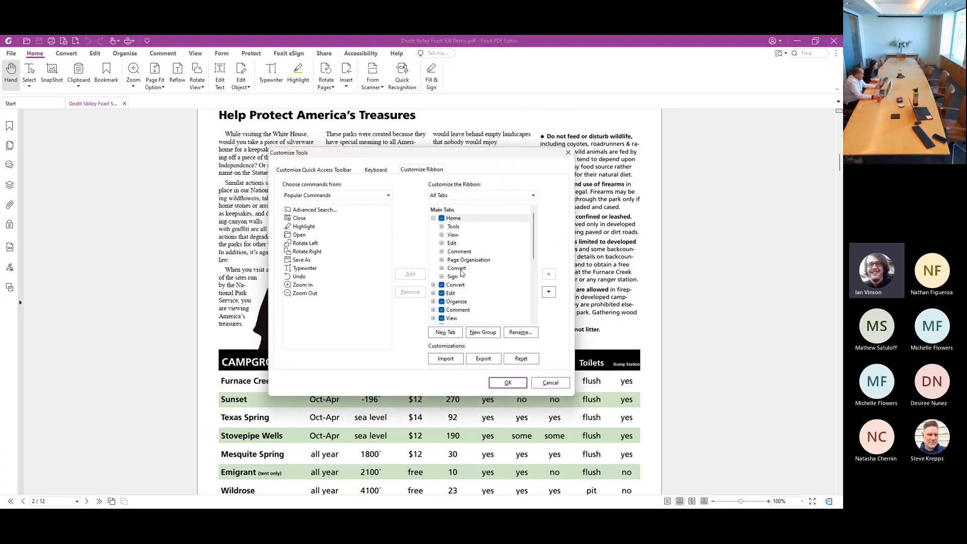
pyautogui.click(377, 171)
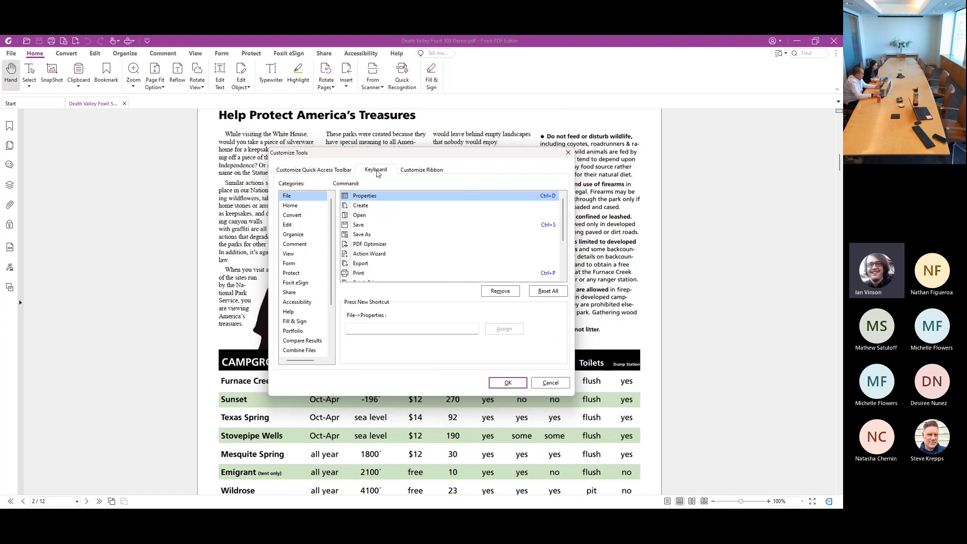
pyautogui.click(343, 171)
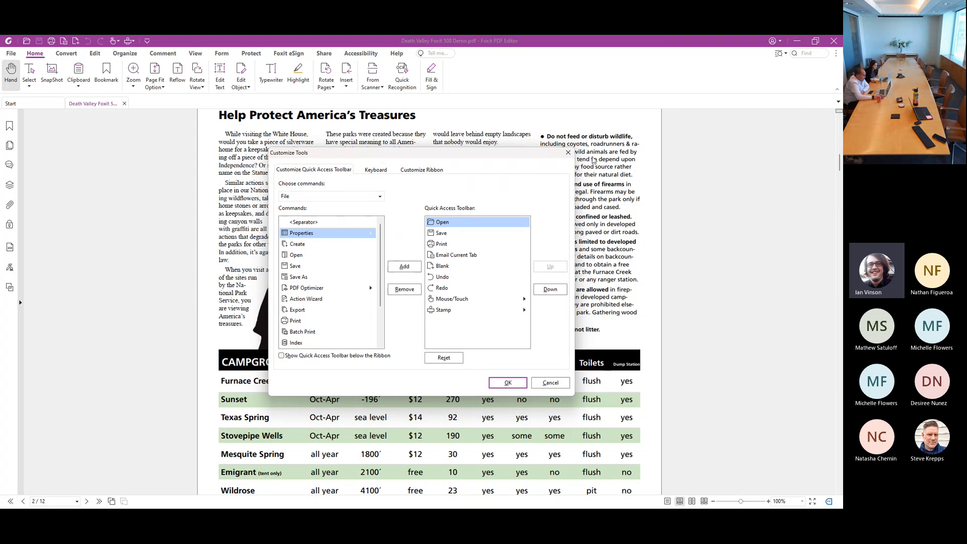
pyautogui.click(569, 152)
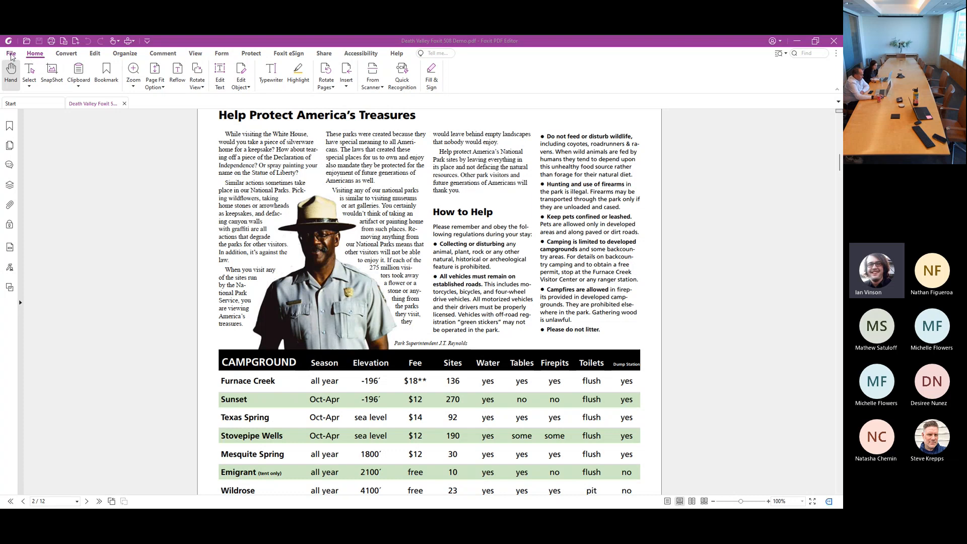
# Review the document's properties: description, initial view, security, fonts and advanced settings
pyautogui.click(11, 54)
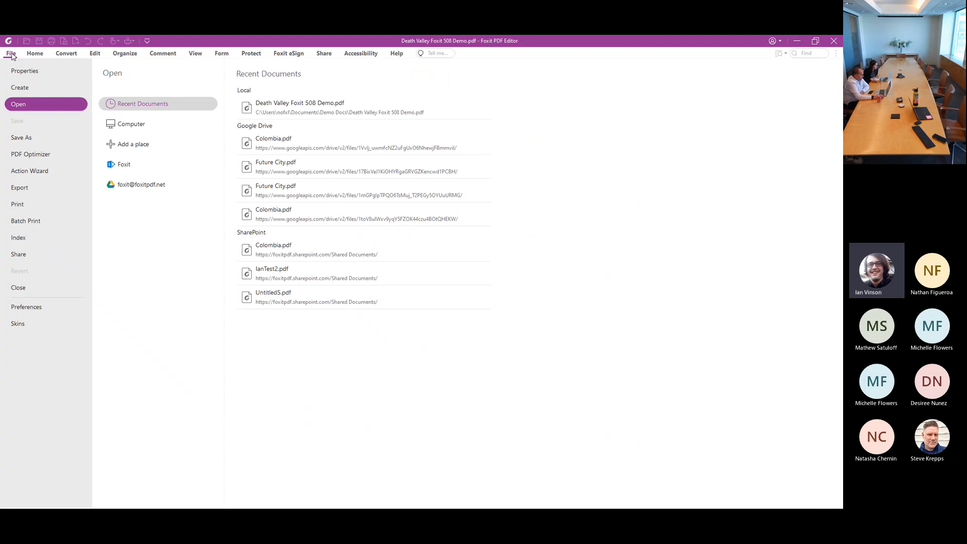
pyautogui.click(25, 75)
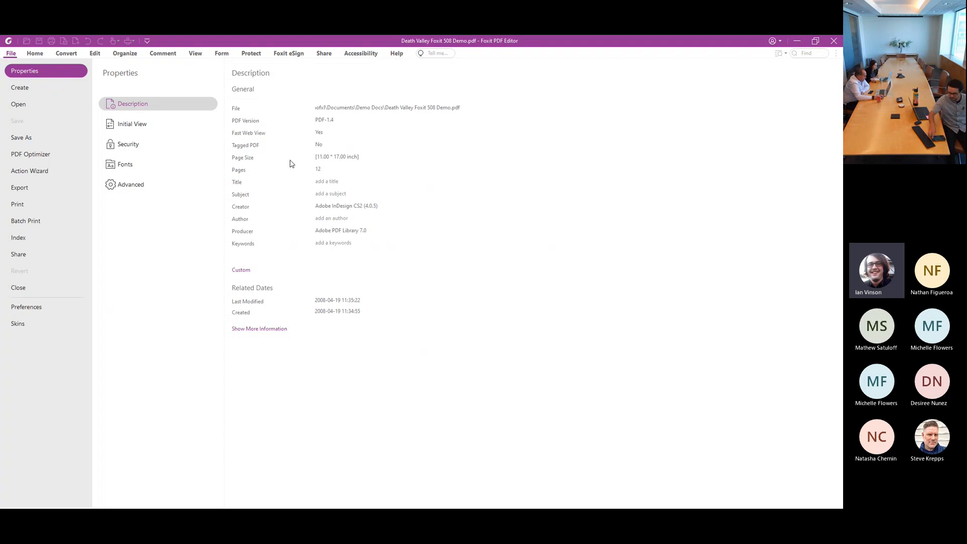
pyautogui.click(141, 126)
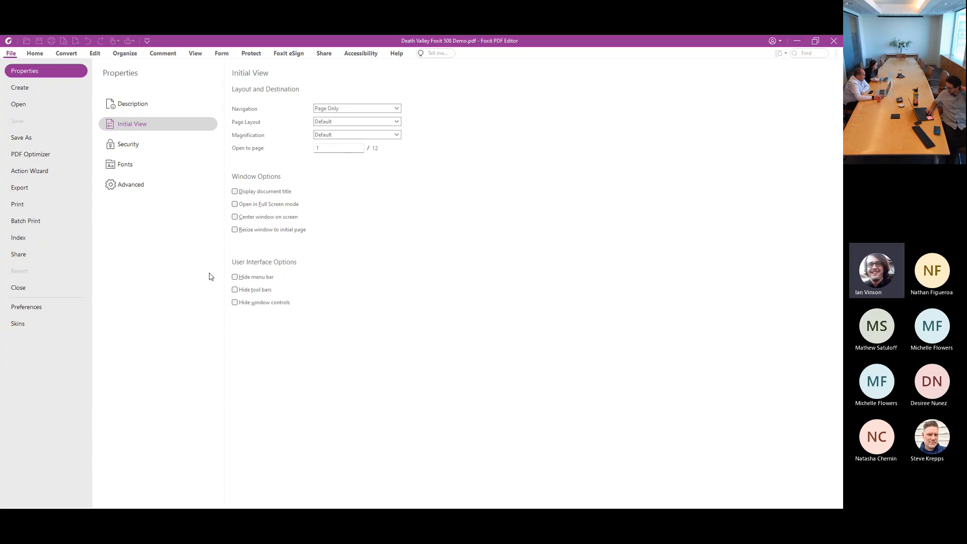
pyautogui.click(152, 145)
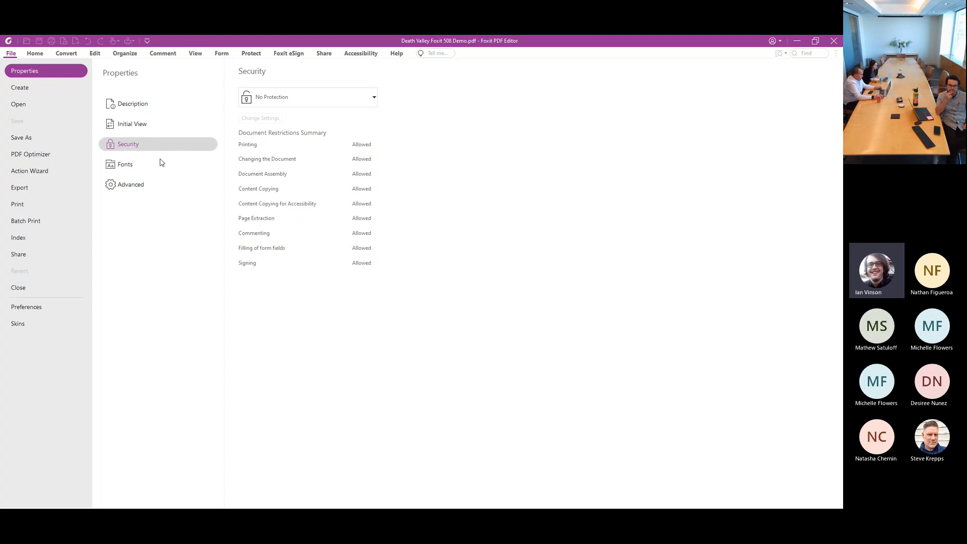
pyautogui.click(139, 169)
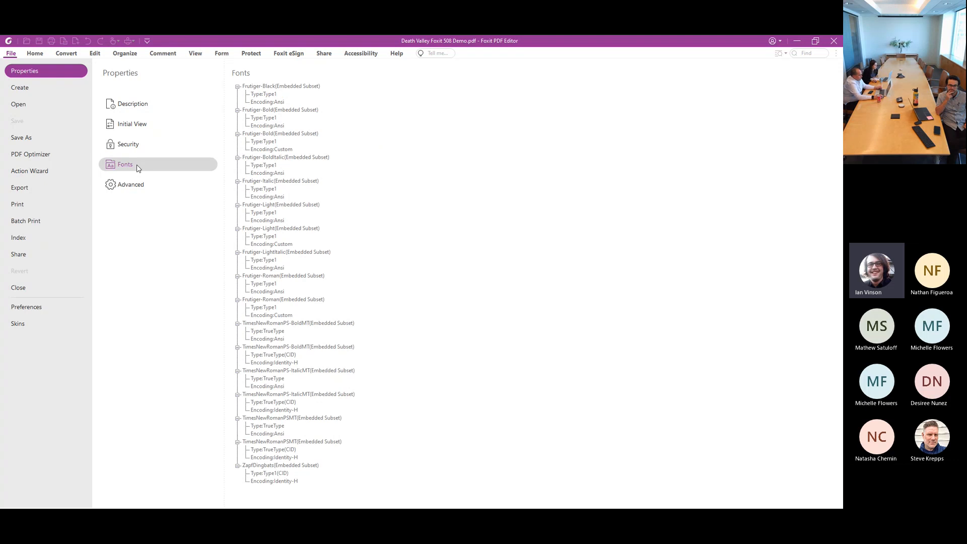
pyautogui.click(132, 186)
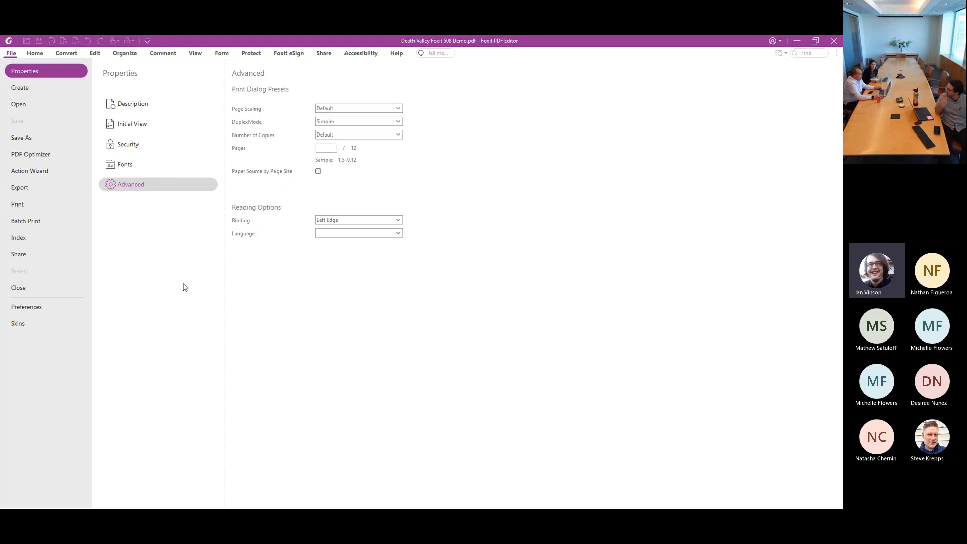
# Review the PDF creation options and the cloud services available for opening files, including the SharePoint sign-in form, without adding a service
pyautogui.click(27, 90)
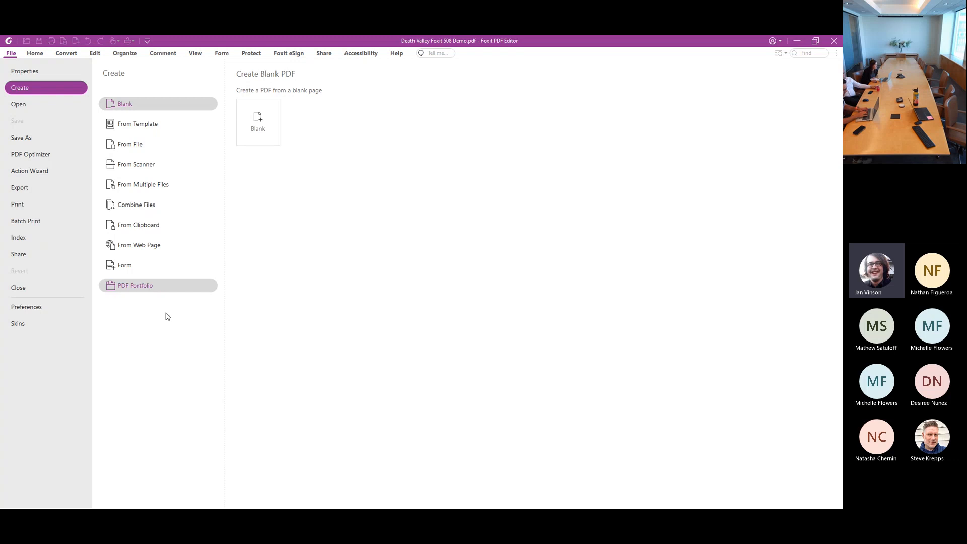
pyautogui.click(20, 106)
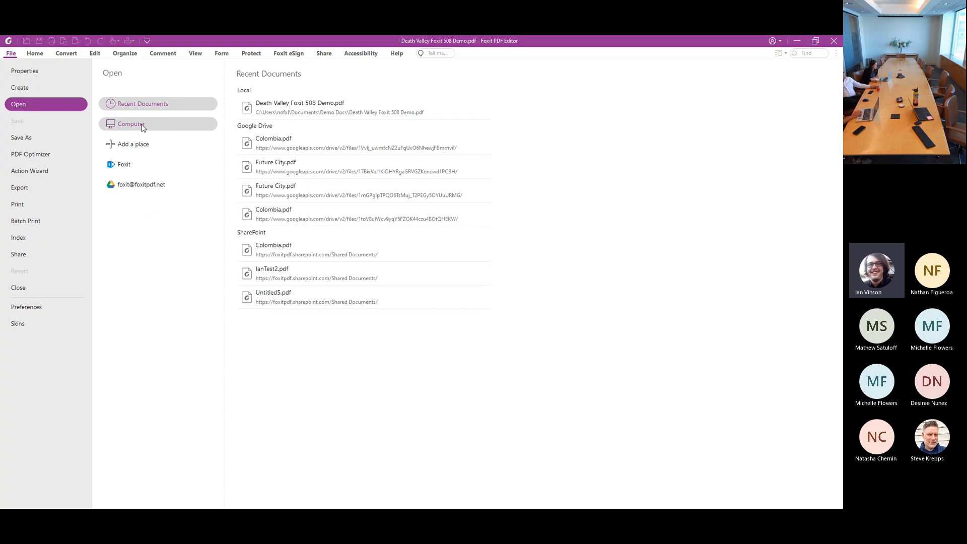
pyautogui.click(167, 147)
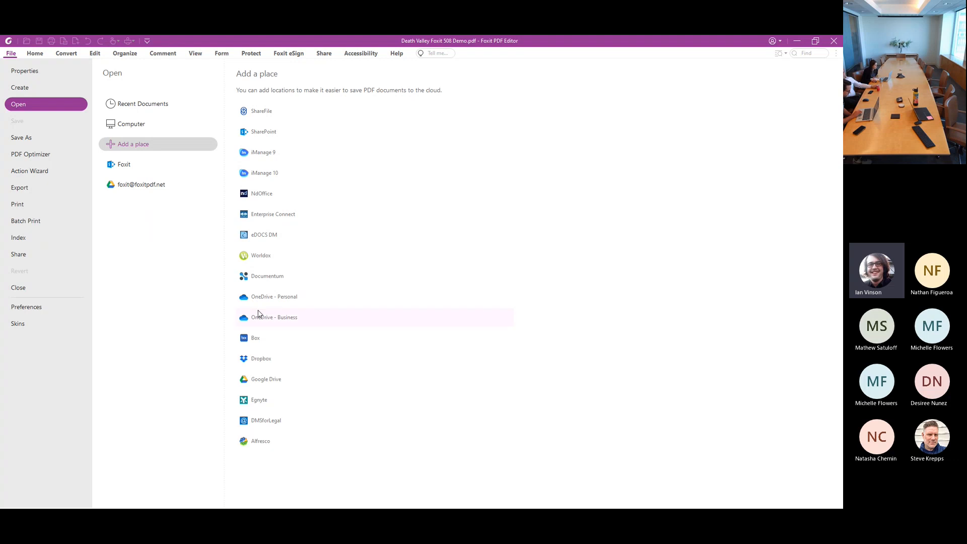
pyautogui.click(292, 136)
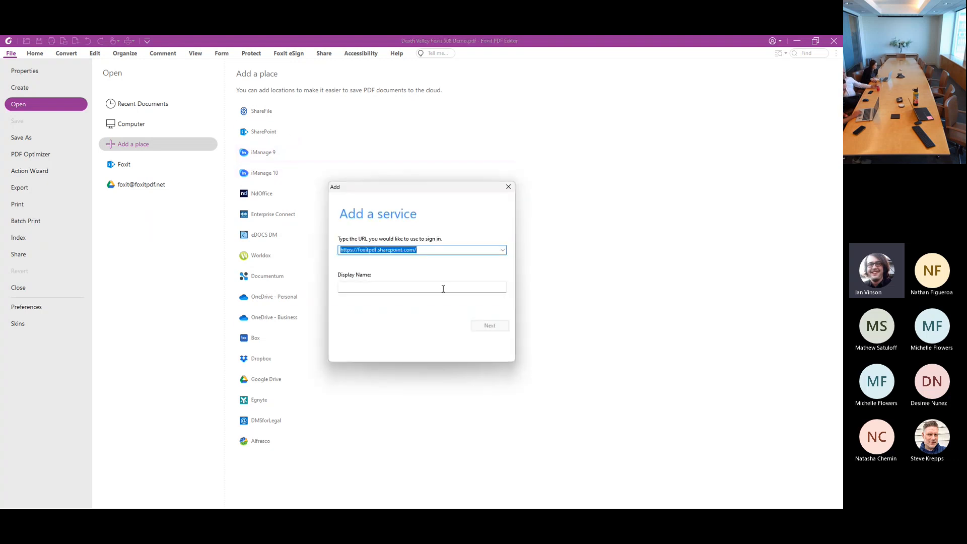
pyautogui.click(508, 188)
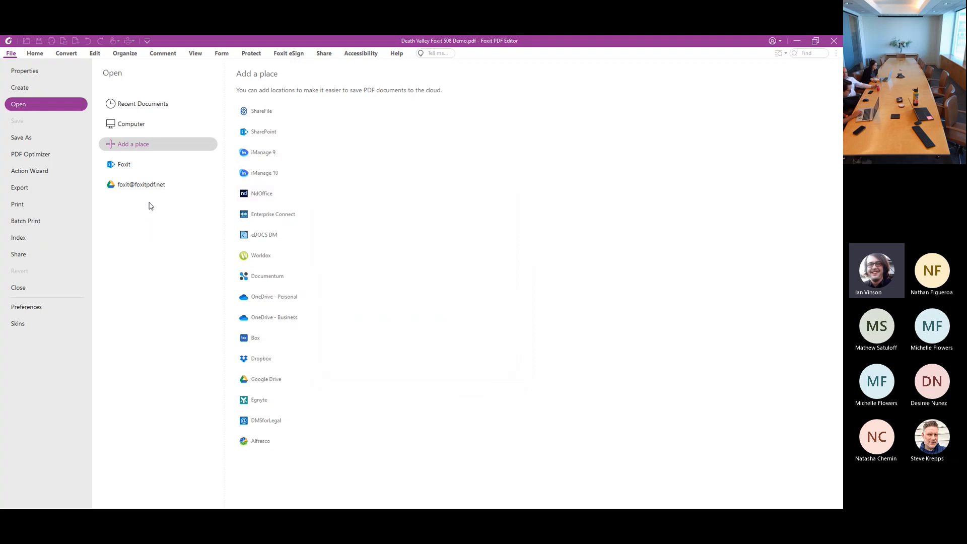
# Audit the PDF's space usage in Advanced Optimization and leave the optimizer without applying it
pyautogui.click(48, 159)
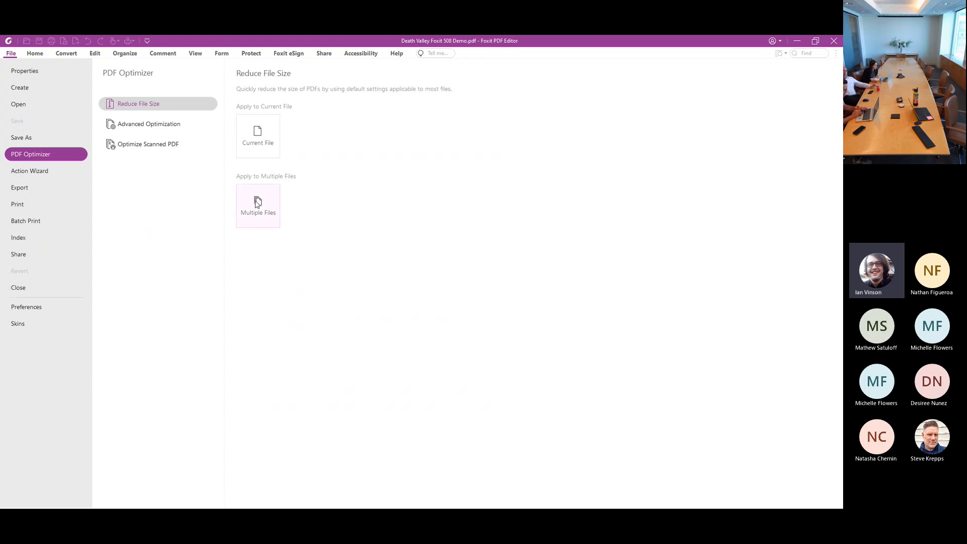
pyautogui.click(143, 126)
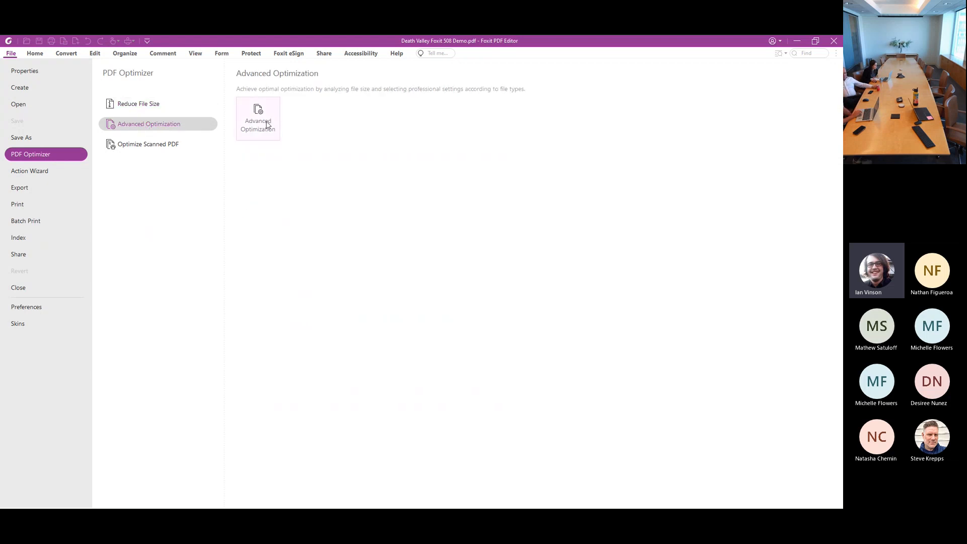
pyautogui.click(268, 125)
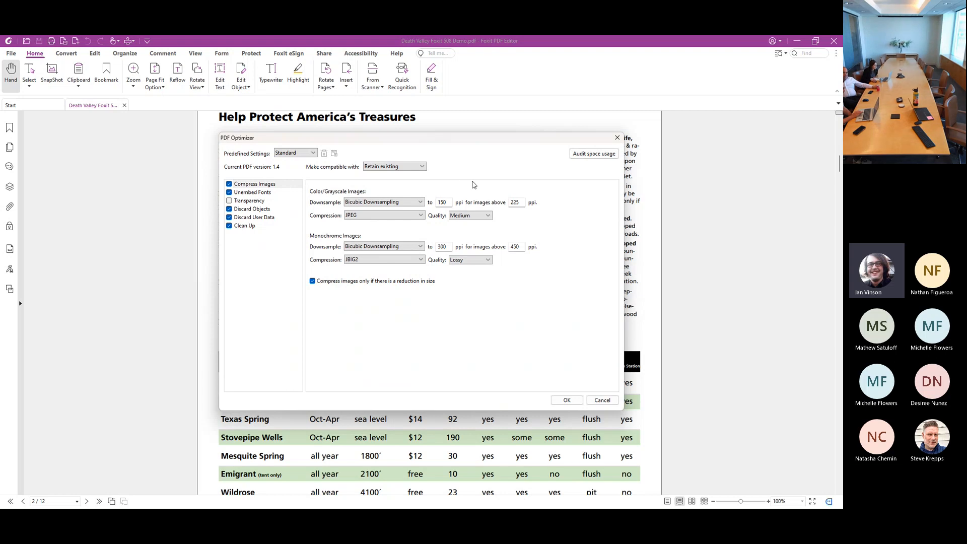
pyautogui.click(592, 154)
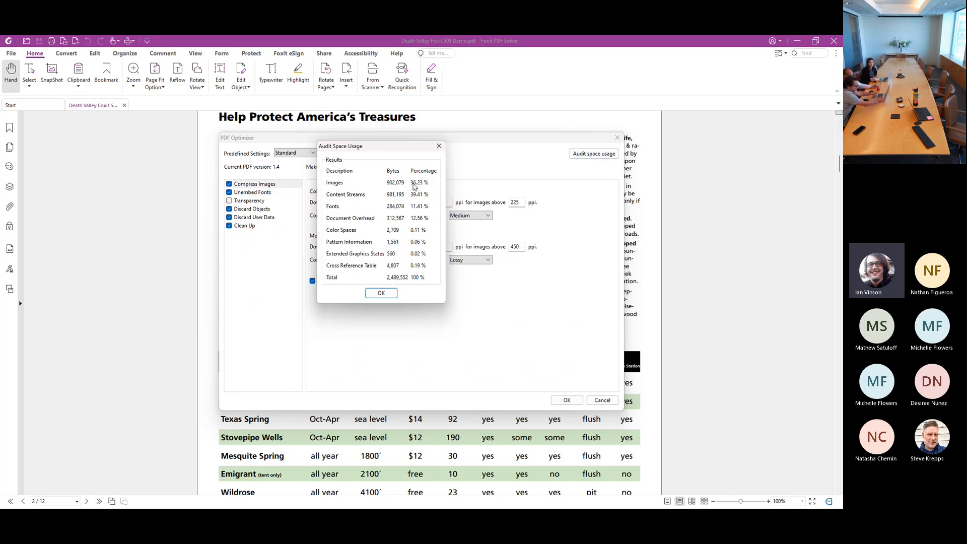
pyautogui.click(439, 146)
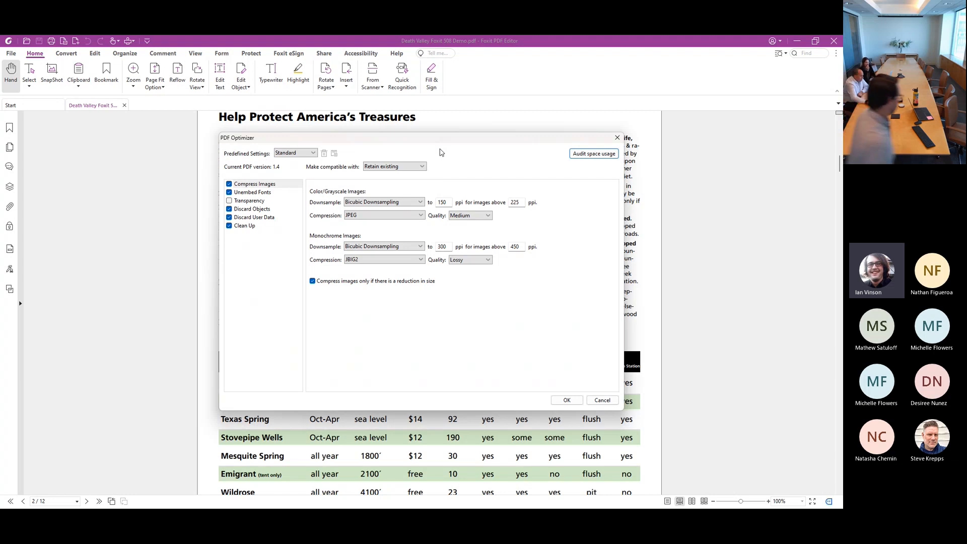
pyautogui.click(618, 138)
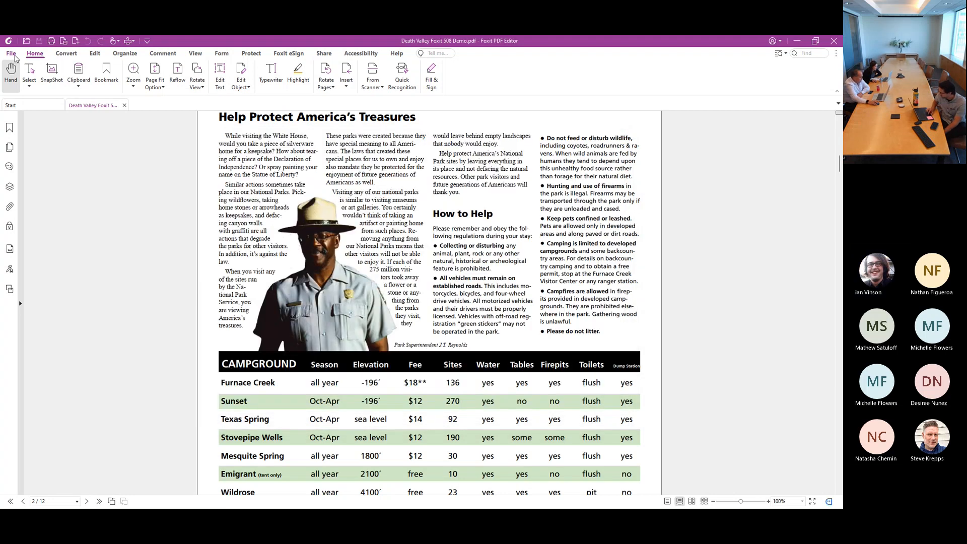
# Review the PDF Optimizer options and the Action Wizard's options for creating, managing and running actions
pyautogui.click(12, 54)
pyautogui.click(57, 153)
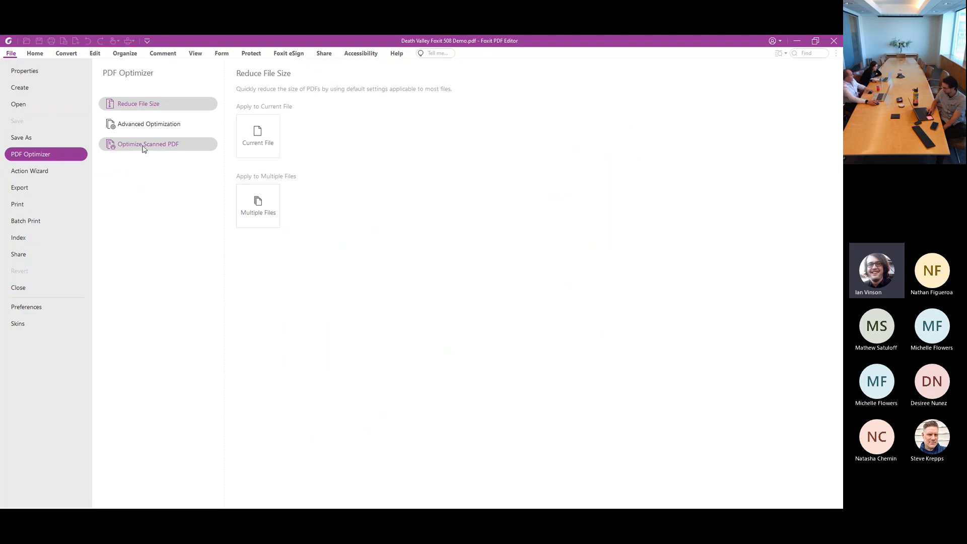
pyautogui.click(20, 174)
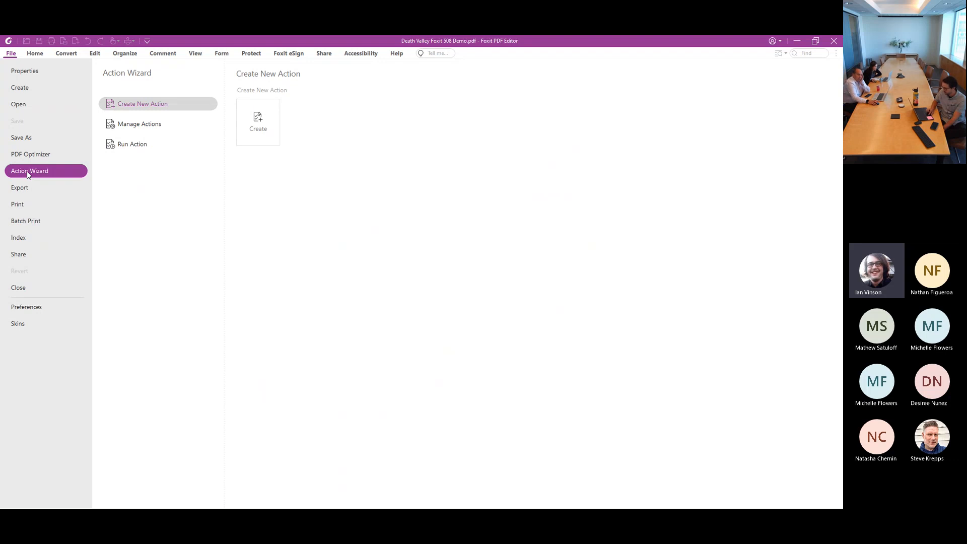
pyautogui.click(148, 127)
pyautogui.click(149, 146)
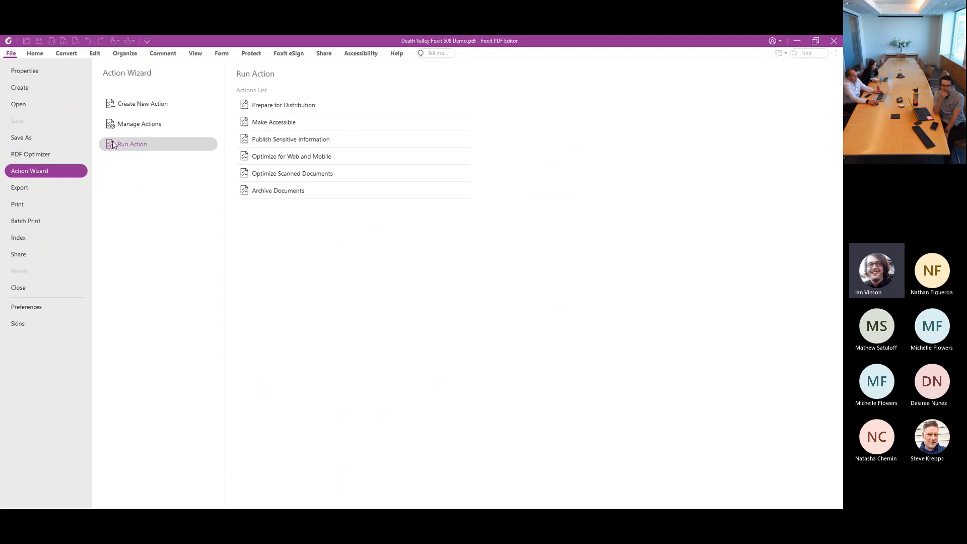
# Review the export formats available for images, MS Office, HTML and other file types
pyautogui.click(28, 190)
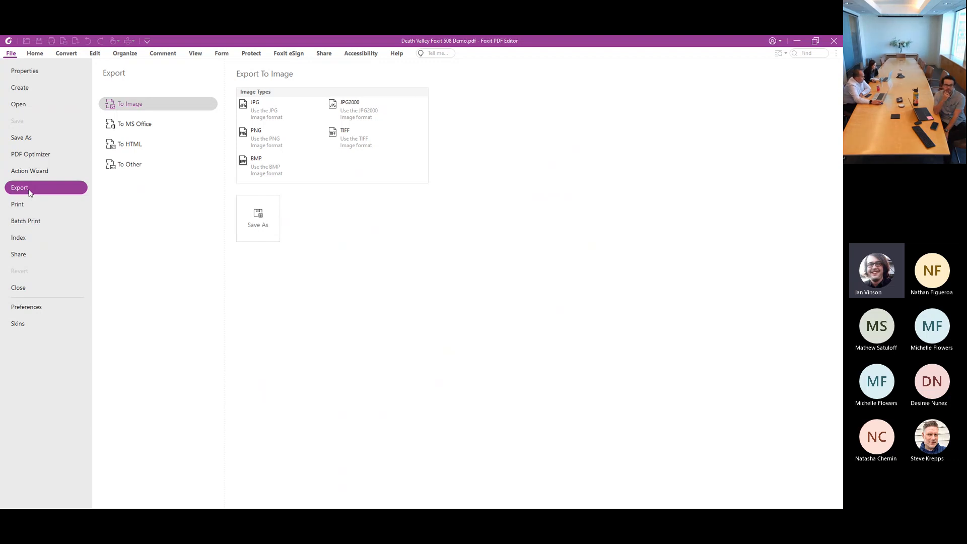
pyautogui.click(121, 125)
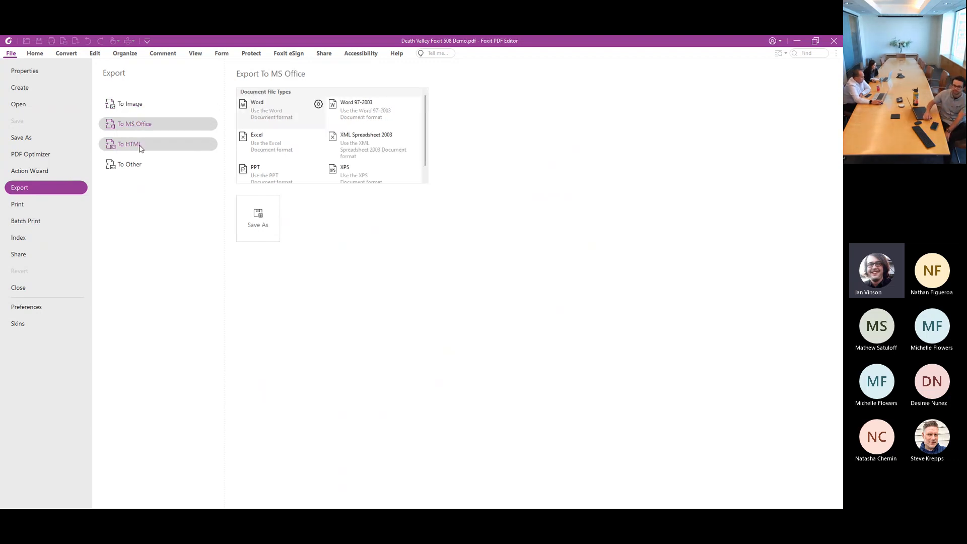
pyautogui.click(140, 146)
pyautogui.click(137, 163)
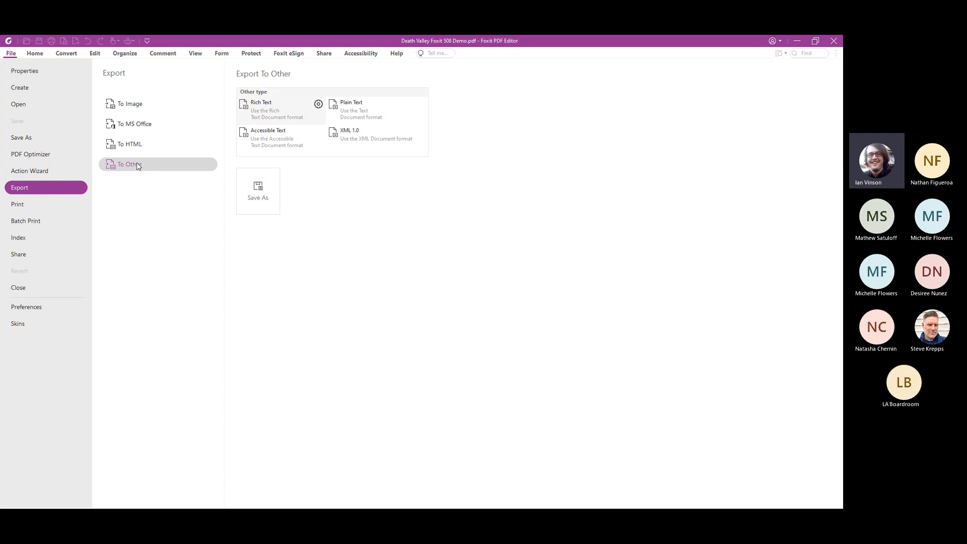
# Review the Foxit PDF Editor Printer properties with the Smallest File Size preset, and leave printing without applying it
pyautogui.click(18, 205)
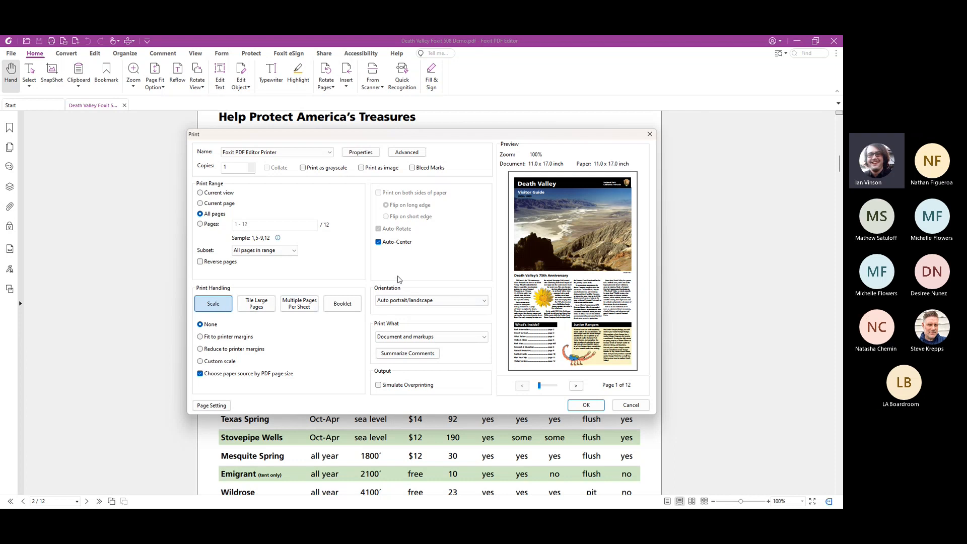
pyautogui.click(363, 153)
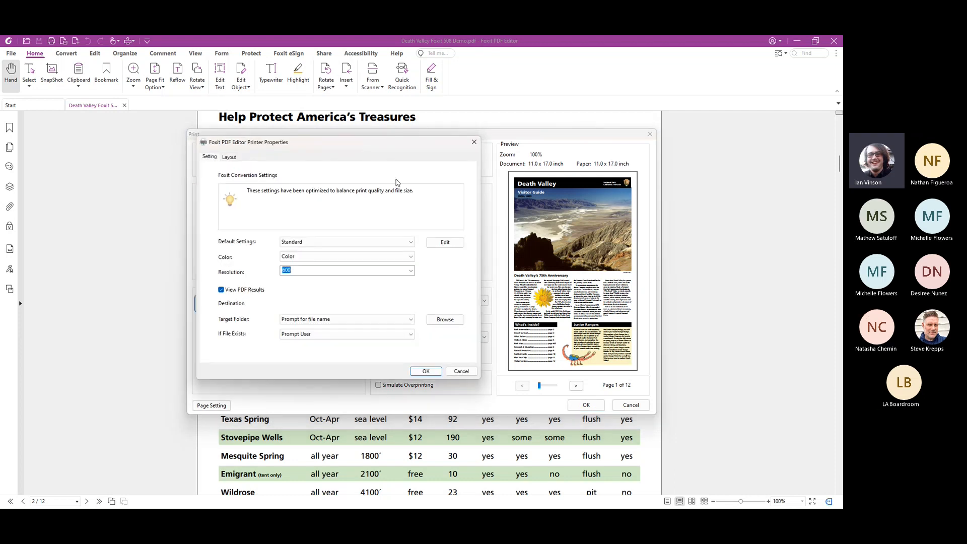
pyautogui.click(411, 243)
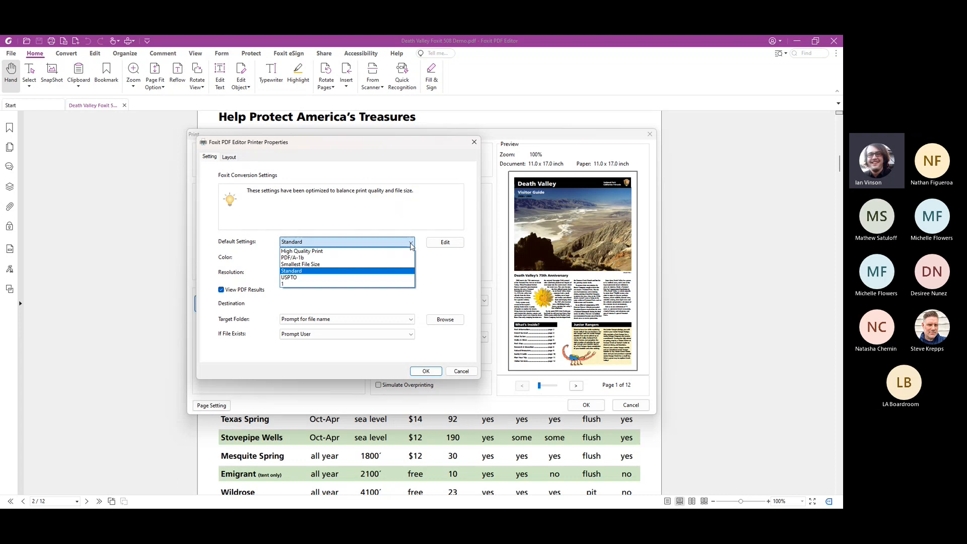
pyautogui.click(411, 268)
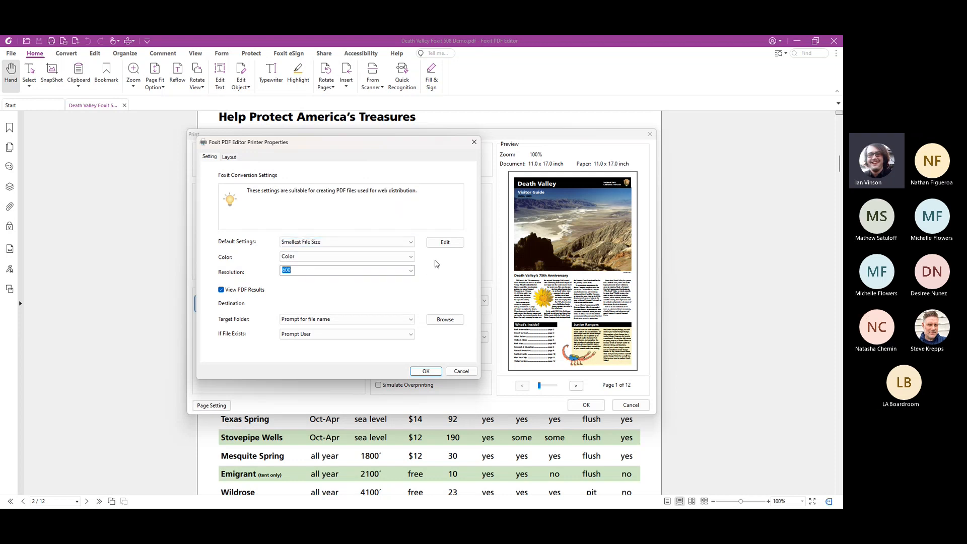
pyautogui.click(474, 143)
pyautogui.click(649, 134)
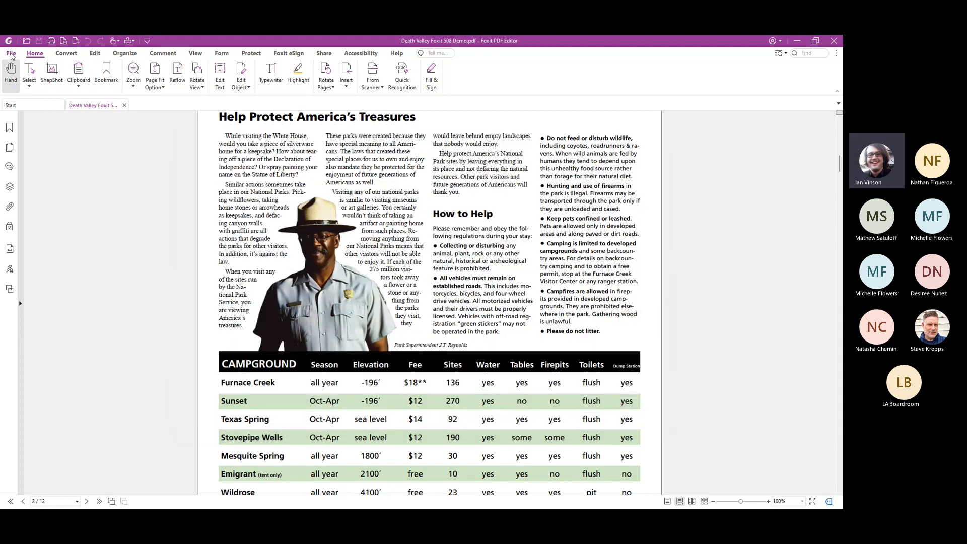
# Review the Index feature and the options for sharing the document by email
pyautogui.click(11, 54)
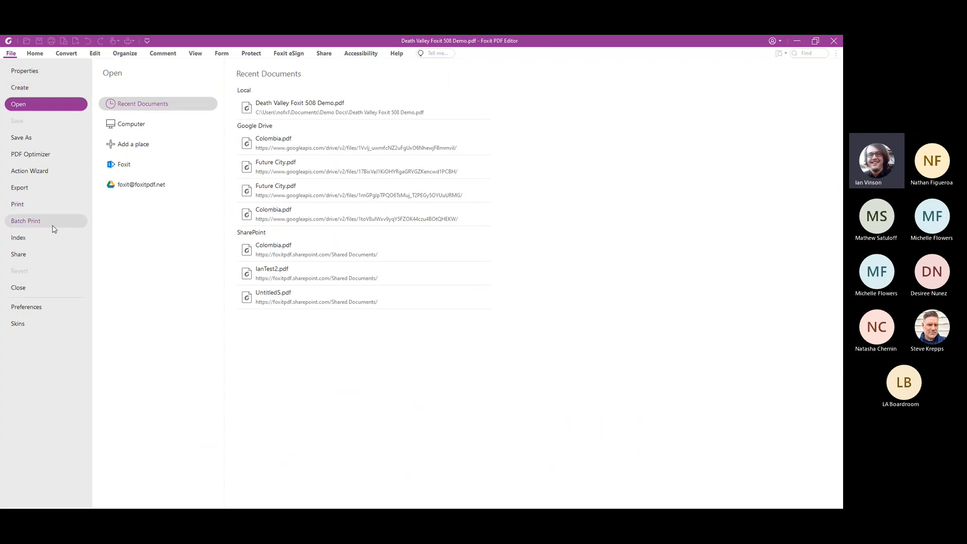
pyautogui.click(49, 239)
pyautogui.click(54, 257)
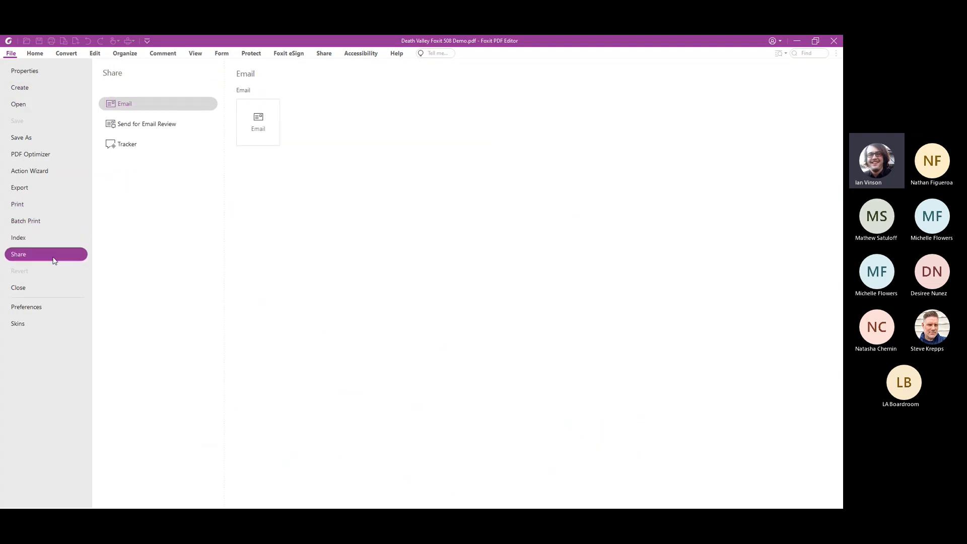
# Review the Documents and File Associations settings in Preferences
pyautogui.click(57, 310)
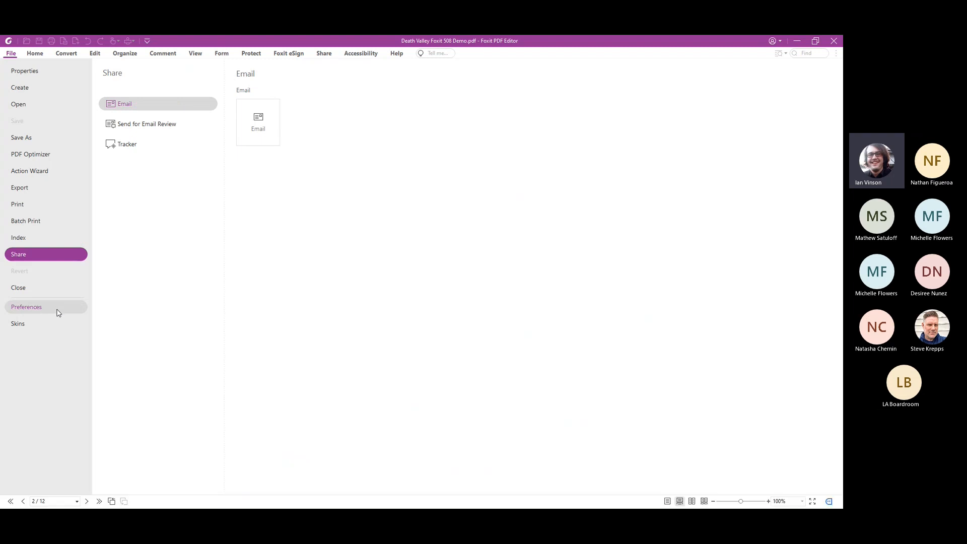
pyautogui.scroll(5, 302, 242)
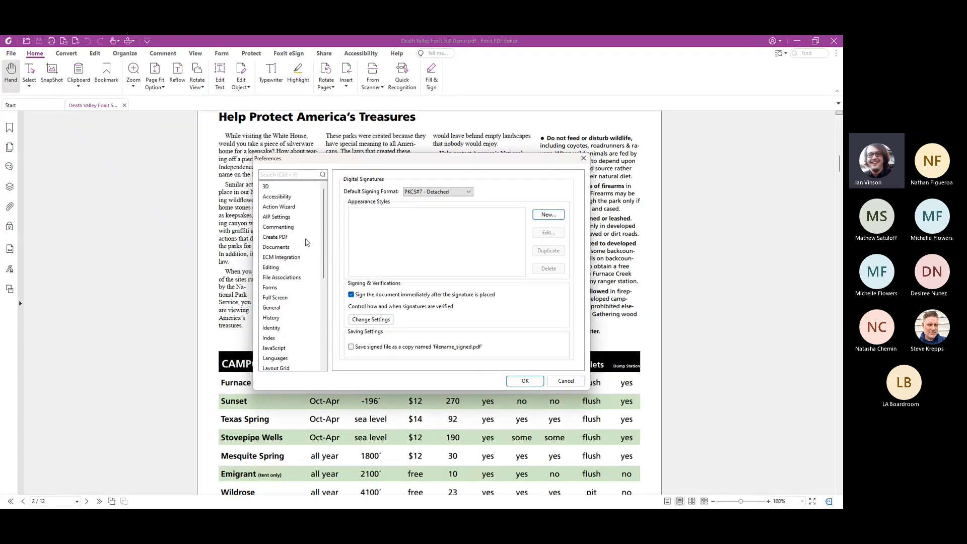
pyautogui.click(300, 249)
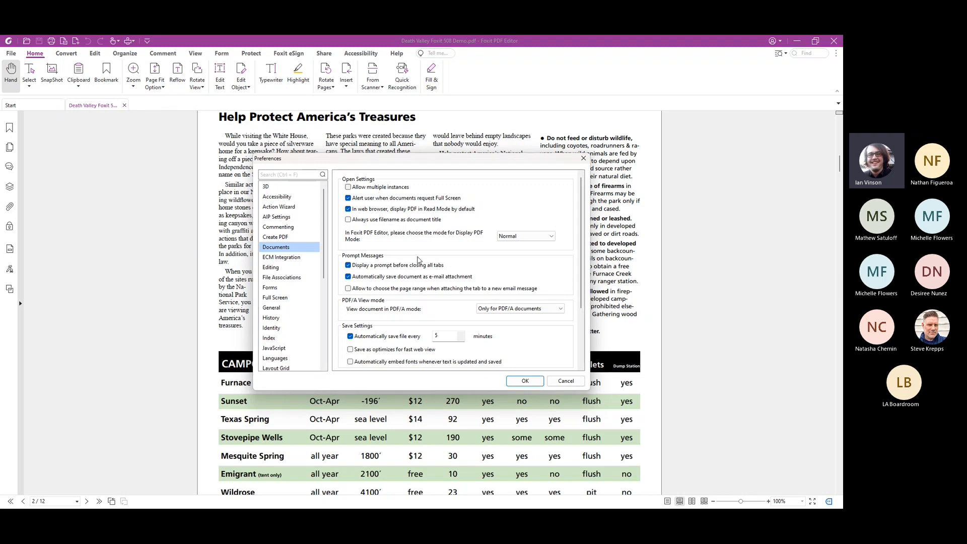
pyautogui.click(298, 278)
# Review the Search, Signature and Security preferences, and leave Preferences without saving changes
pyautogui.scroll(-3, 297, 279)
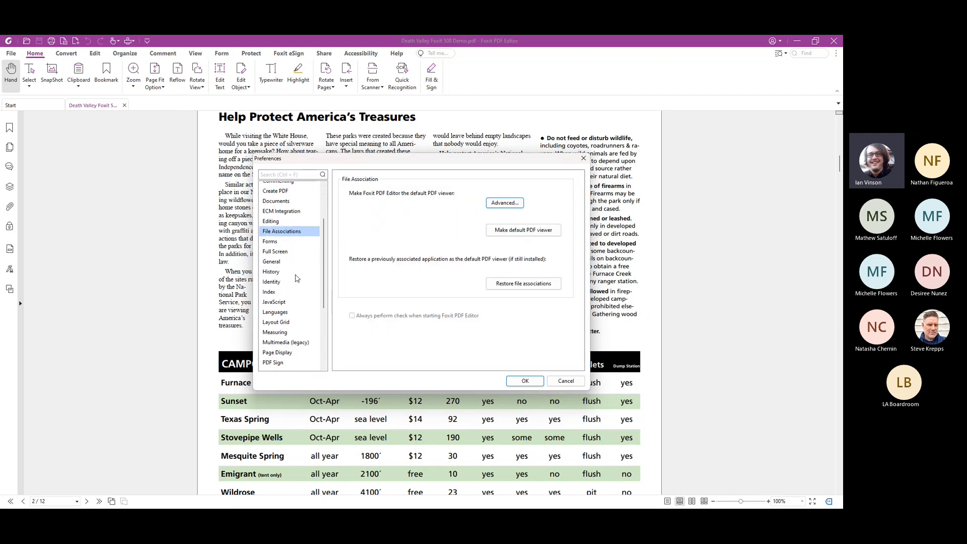
pyautogui.scroll(-1, 297, 278)
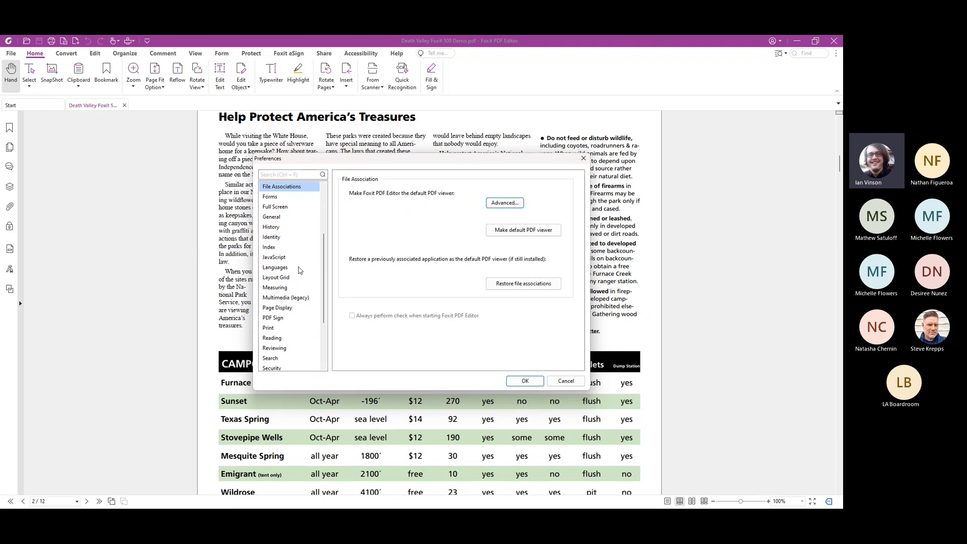
pyautogui.scroll(-3, 298, 272)
pyautogui.click(291, 300)
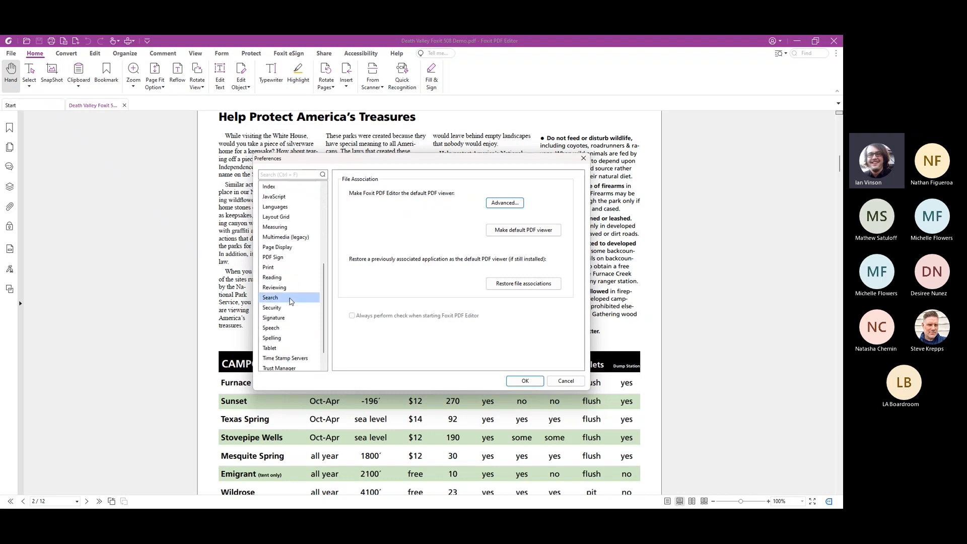
pyautogui.scroll(-1, 290, 302)
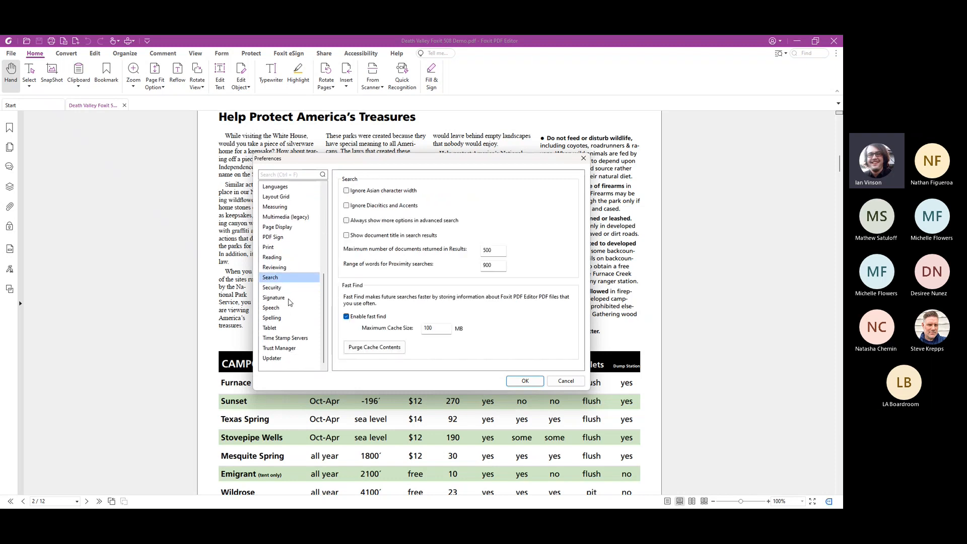
pyautogui.click(290, 298)
pyautogui.click(290, 288)
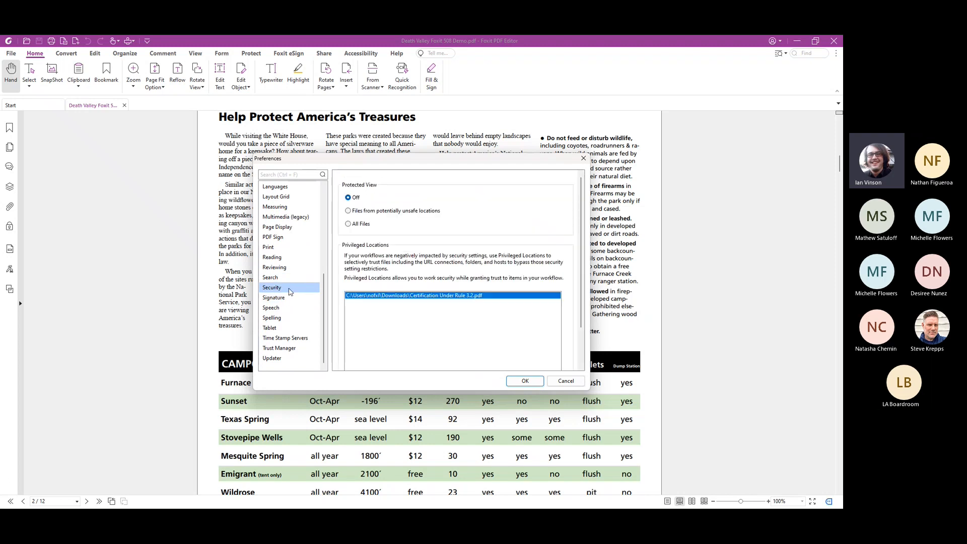
pyautogui.scroll(4, 293, 189)
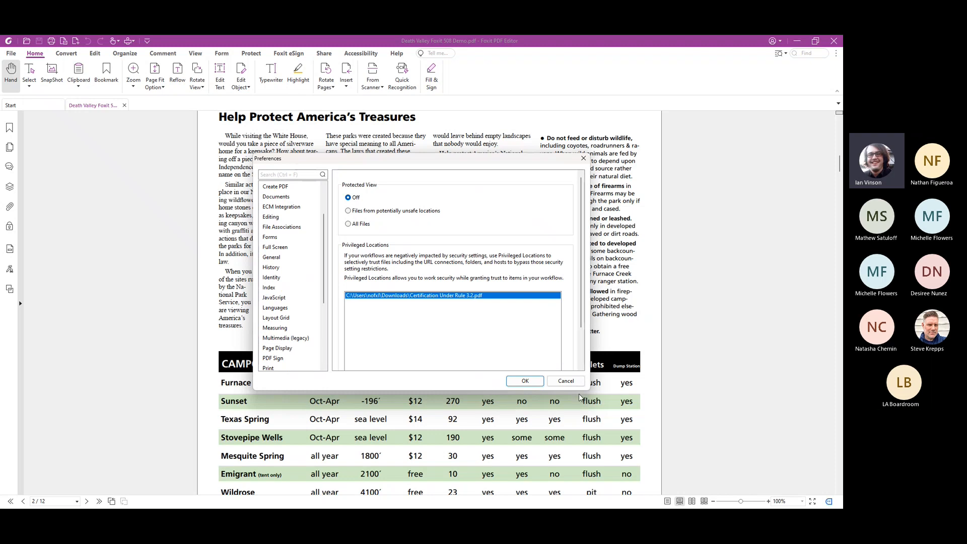
pyautogui.click(566, 382)
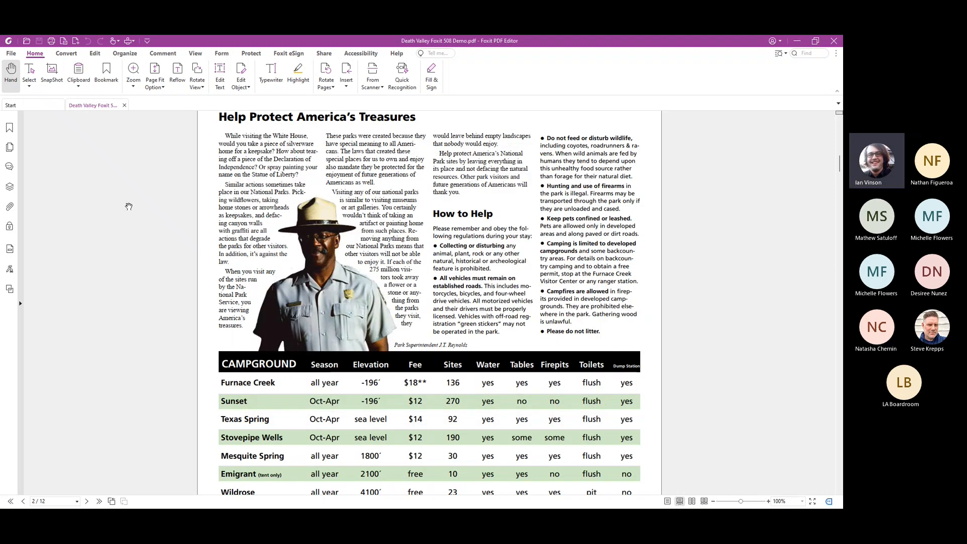
# In File Explorer, select twelve files in Demo Docs and review the Foxit commands for converting, combining and batch printing them without running any
pyautogui.click(64, 58)
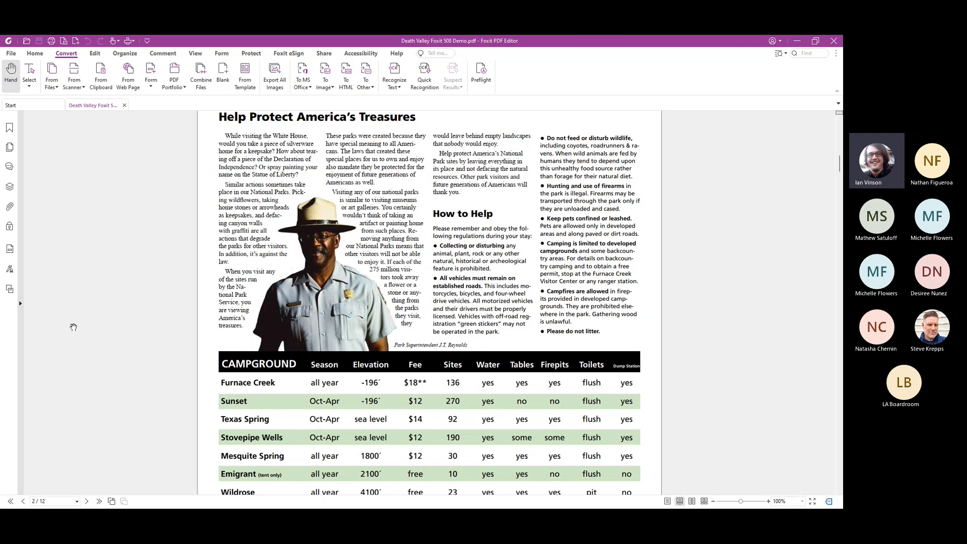
pyautogui.click(53, 500)
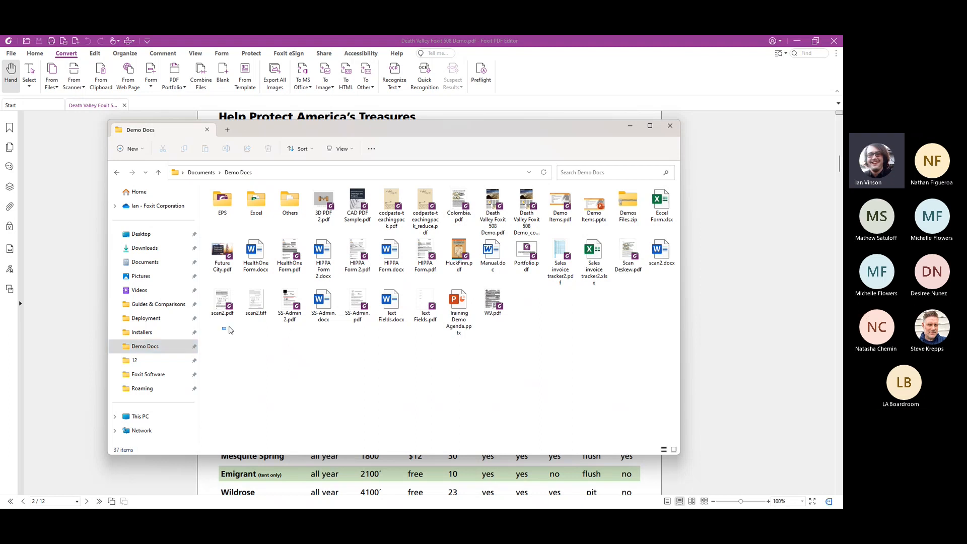
pyautogui.moveTo(223, 329); pyautogui.dragTo(407, 258)
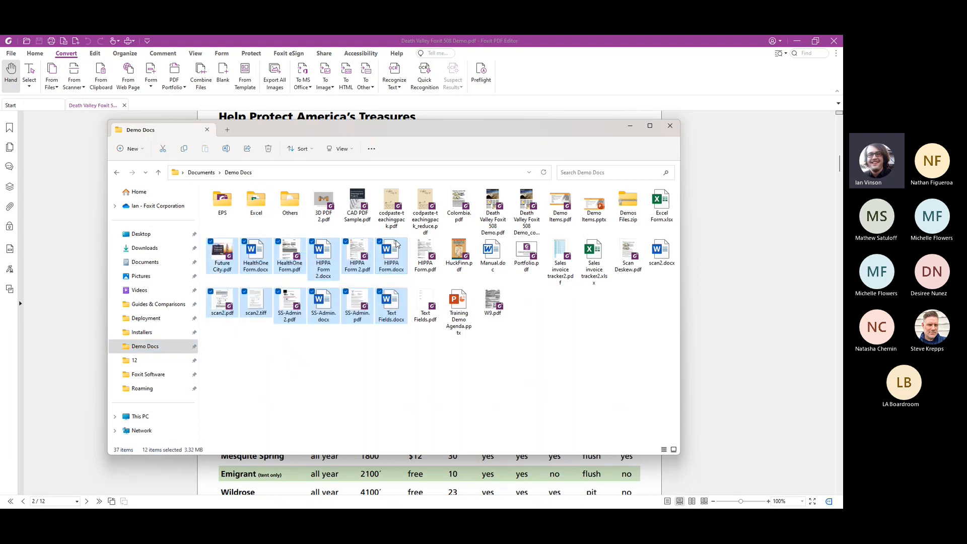
pyautogui.rightClick(325, 257)
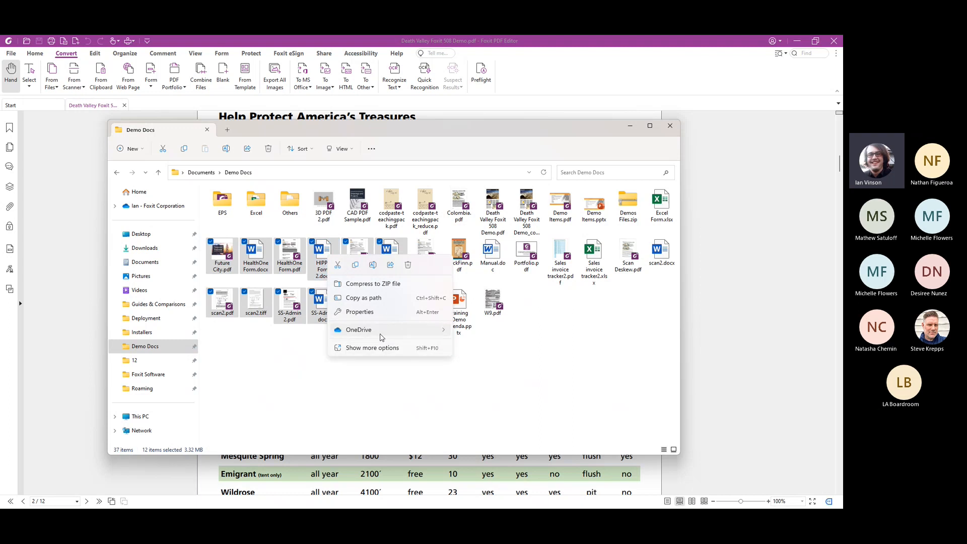
pyautogui.click(384, 344)
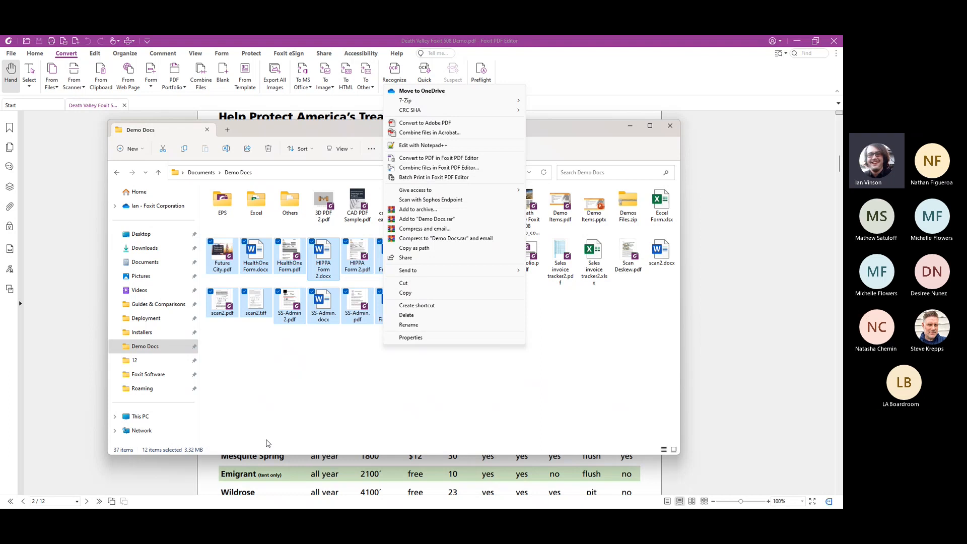
pyautogui.click(320, 380)
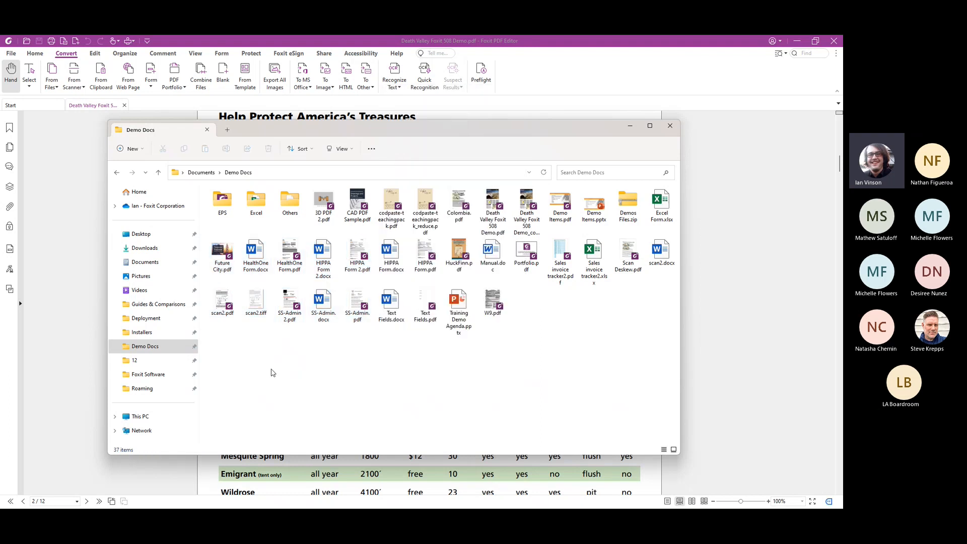
# Convert HIPPA Form.docx from the Demo Docs folder to PDF in Foxit PDF Editor, and return to the Death Valley document
pyautogui.moveTo(390, 256); pyautogui.dragTo(57, 282)
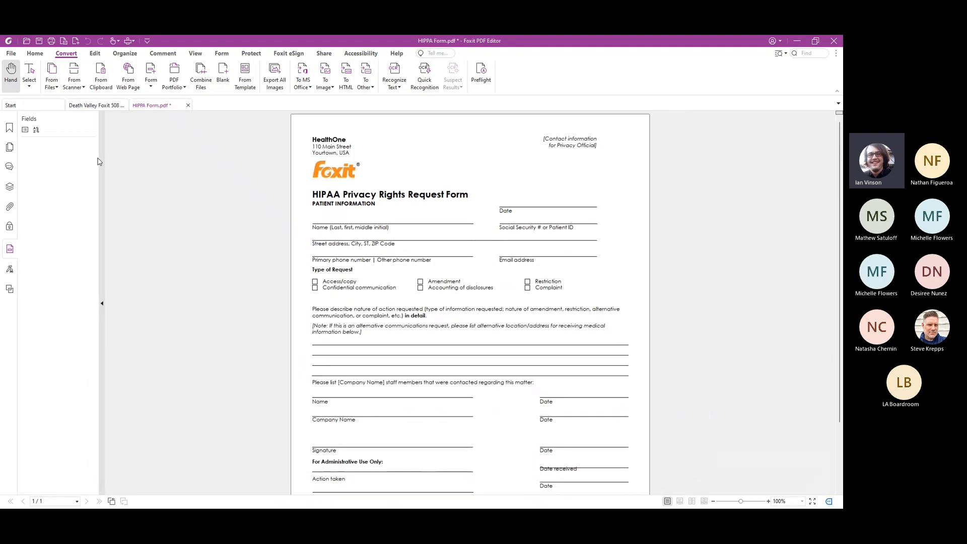
pyautogui.click(101, 107)
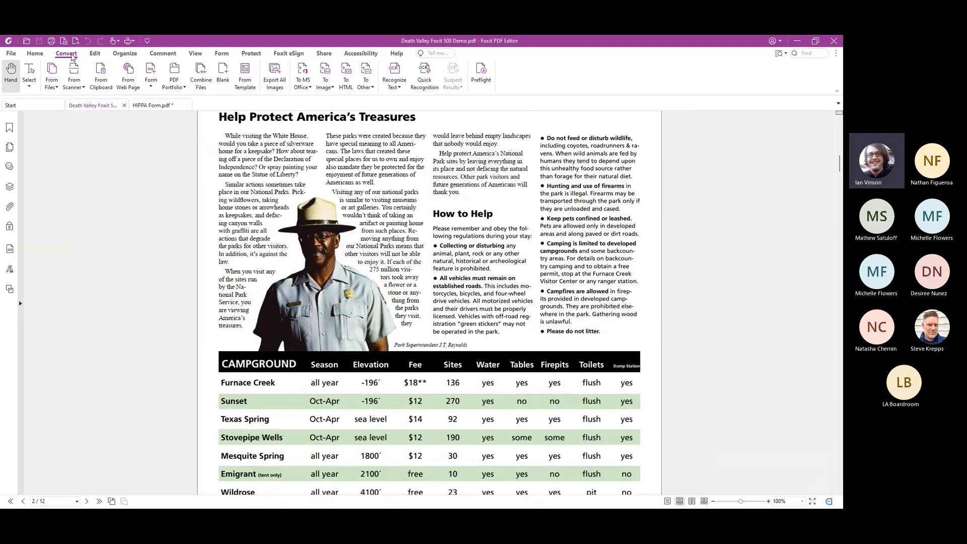
# Review the options for creating PDFs from files and from a scanner, and leave the Scan settings without scanning
pyautogui.click(49, 86)
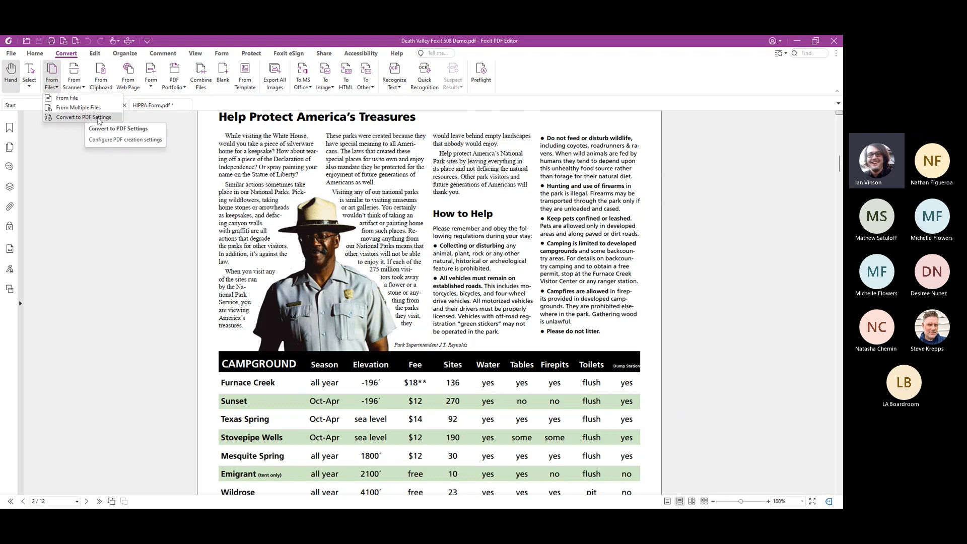
pyautogui.click(141, 181)
pyautogui.click(74, 84)
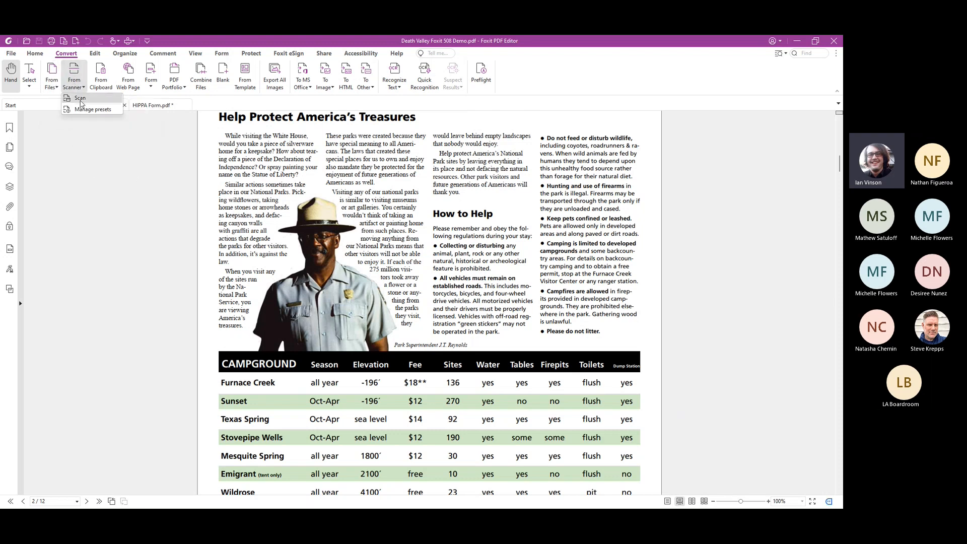
pyautogui.click(81, 98)
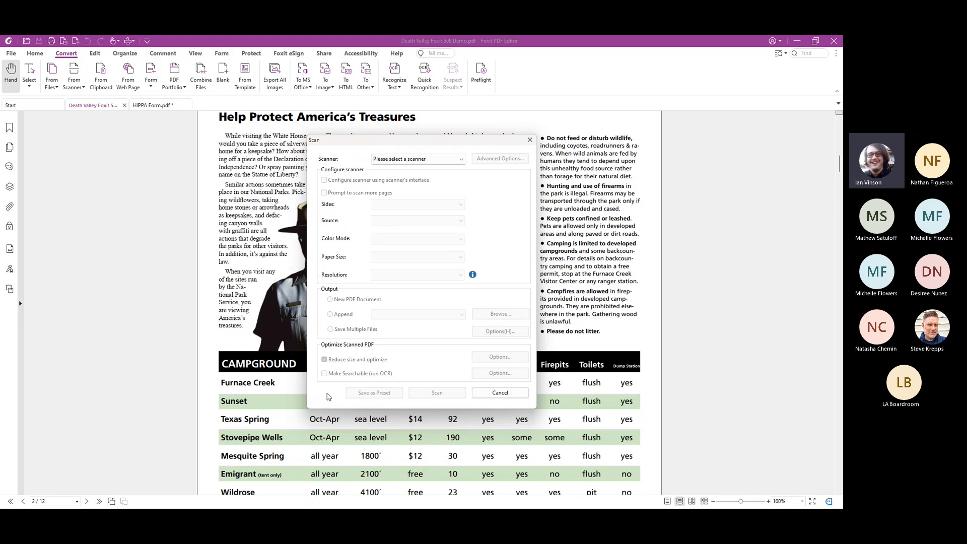
pyautogui.click(530, 140)
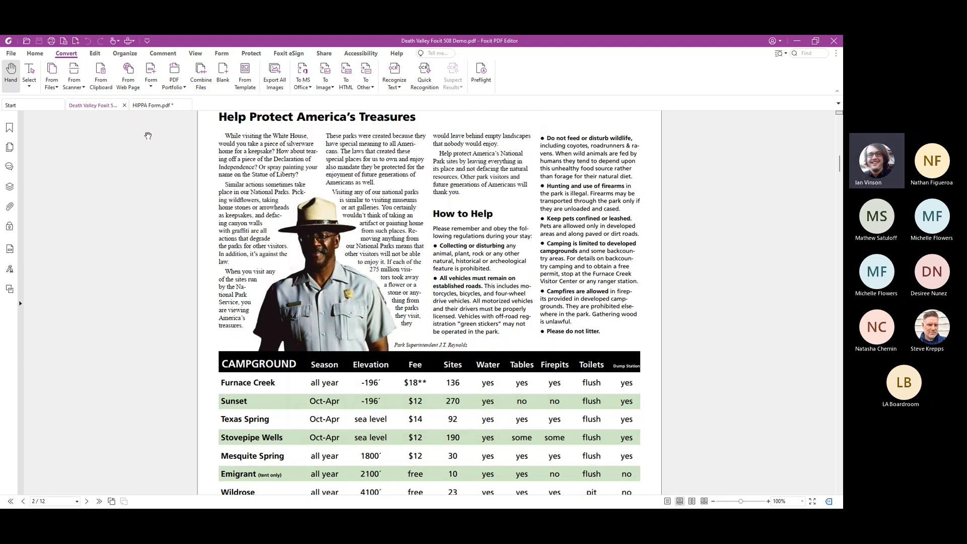
# Open the Combine Files workspace to view its options, and return to the Death Valley document
pyautogui.click(201, 81)
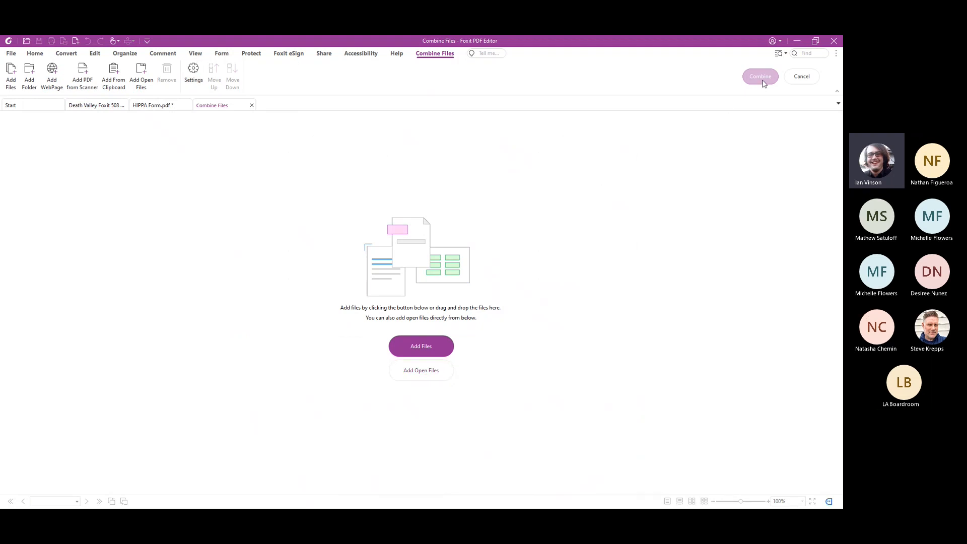
pyautogui.click(86, 105)
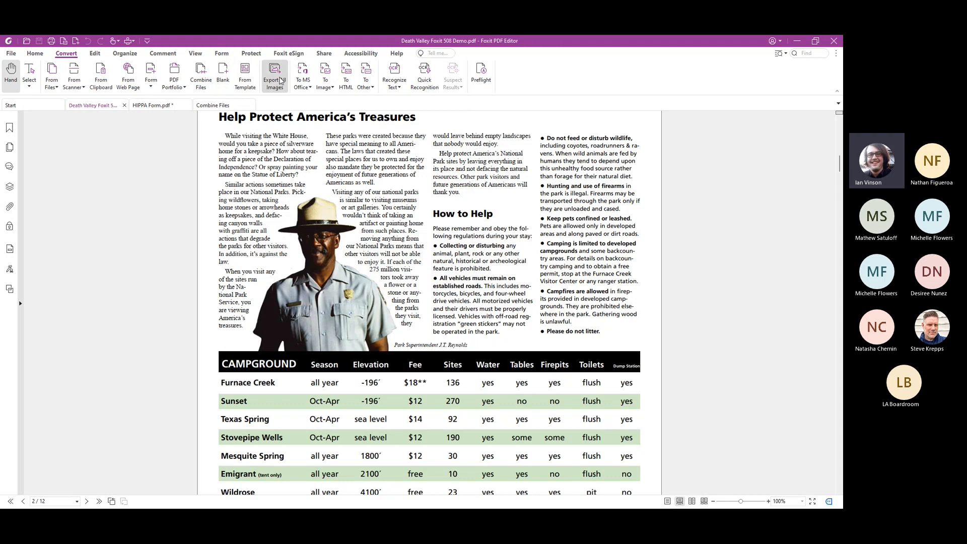
# Look over the document's images and review the MS Office formats available for converting the PDF, without exporting
pyautogui.scroll(-6, 323, 248)
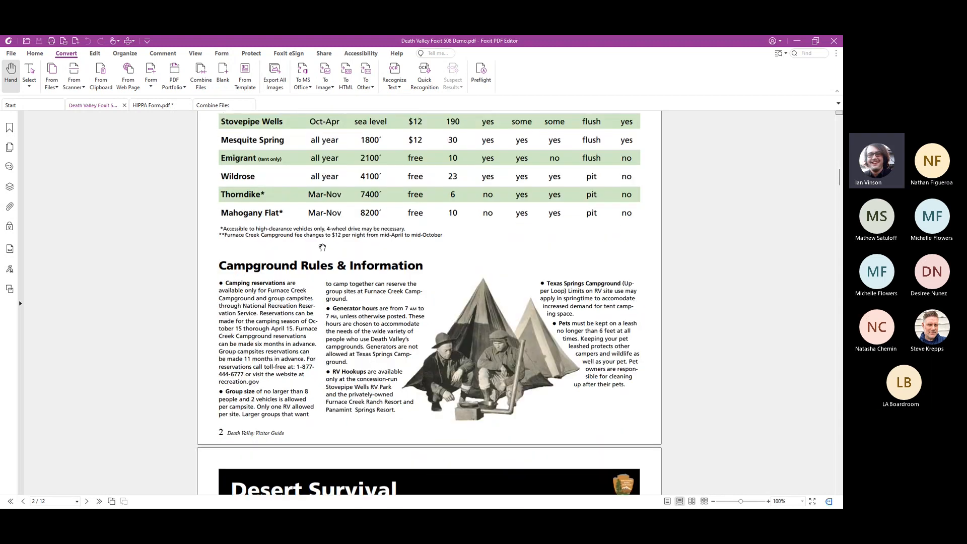
pyautogui.scroll(-3, 323, 247)
pyautogui.scroll(3, 449, 297)
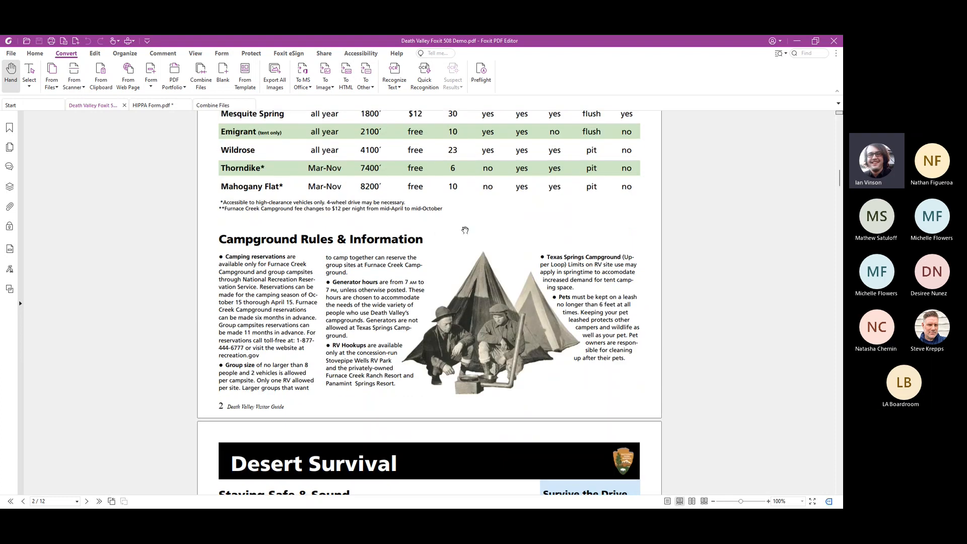
pyautogui.click(302, 82)
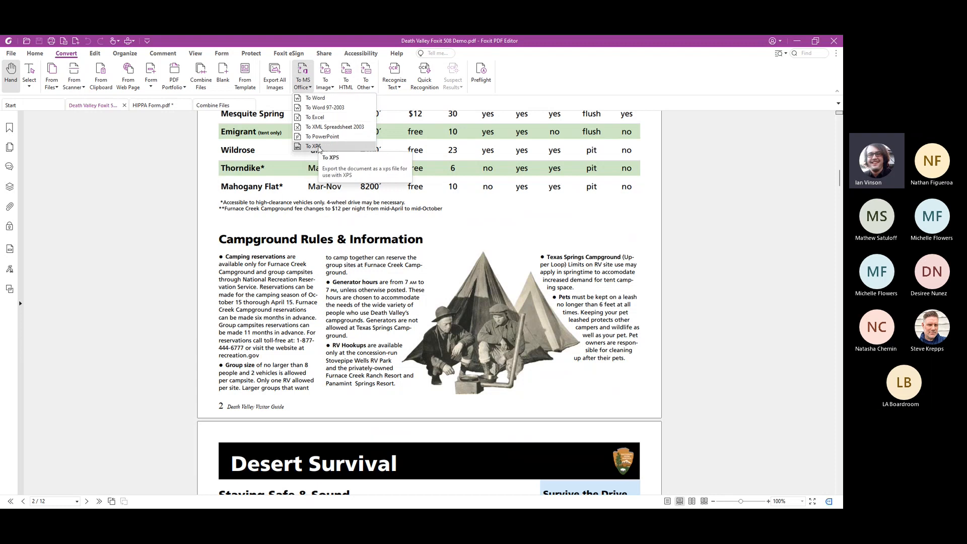
pyautogui.click(551, 87)
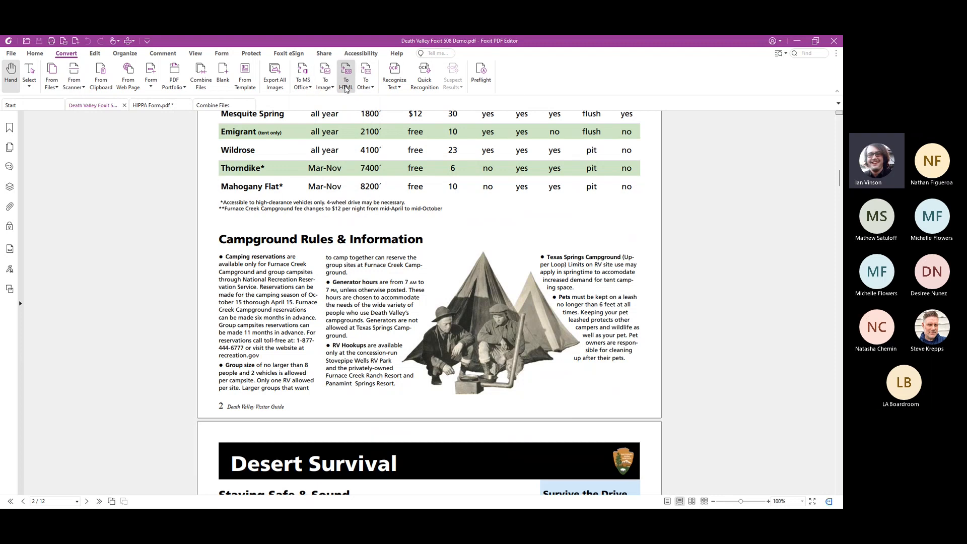
# Review the other text and XML formats available for exporting the Death Valley PDF, without exporting
pyautogui.click(368, 85)
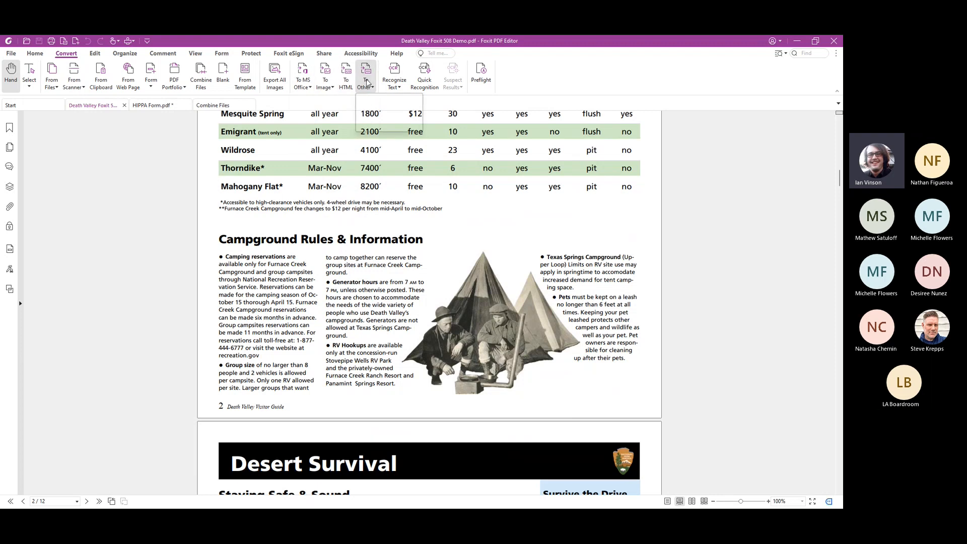
pyautogui.click(524, 94)
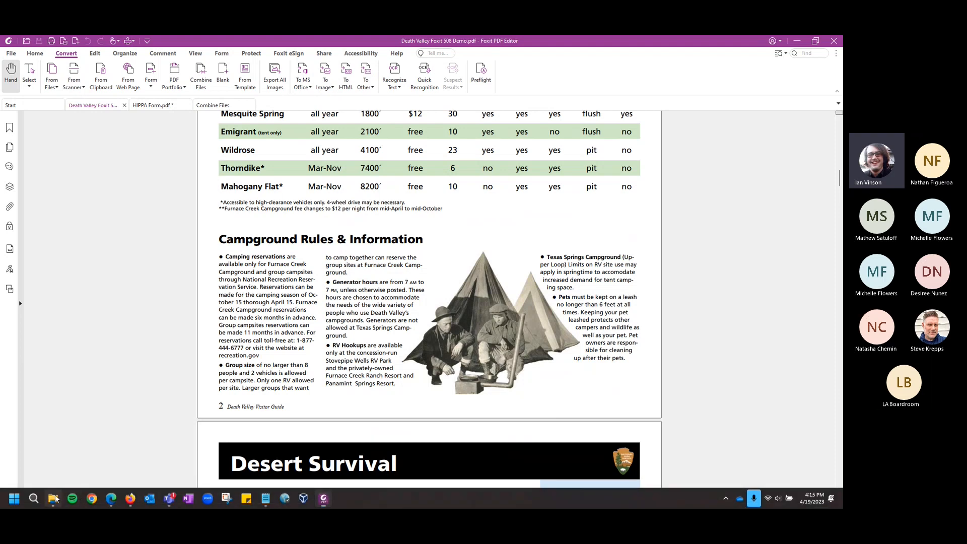
# Open scan2.pdf from File Explorer in Foxit PDF Editor and collapse the text recognition notice
pyautogui.click(53, 499)
pyautogui.click(258, 307)
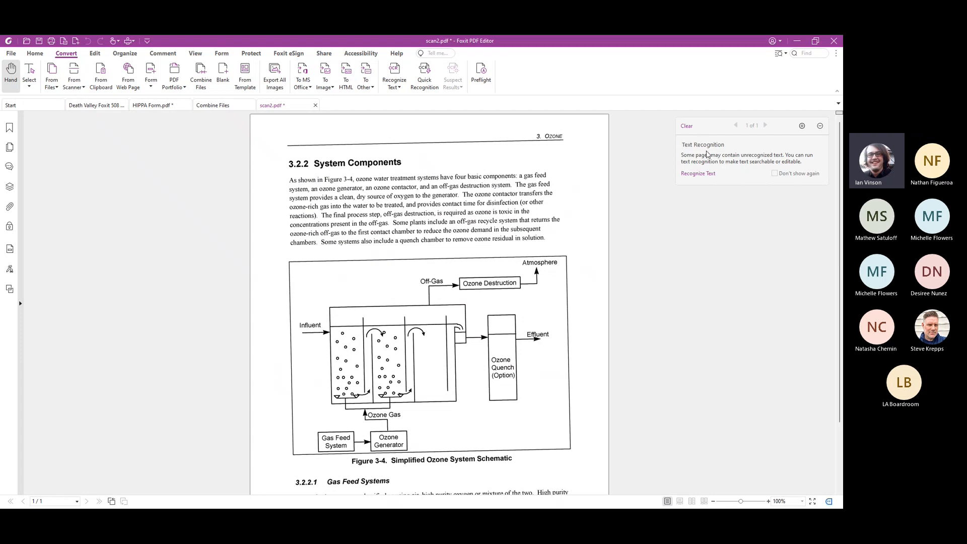
pyautogui.click(821, 127)
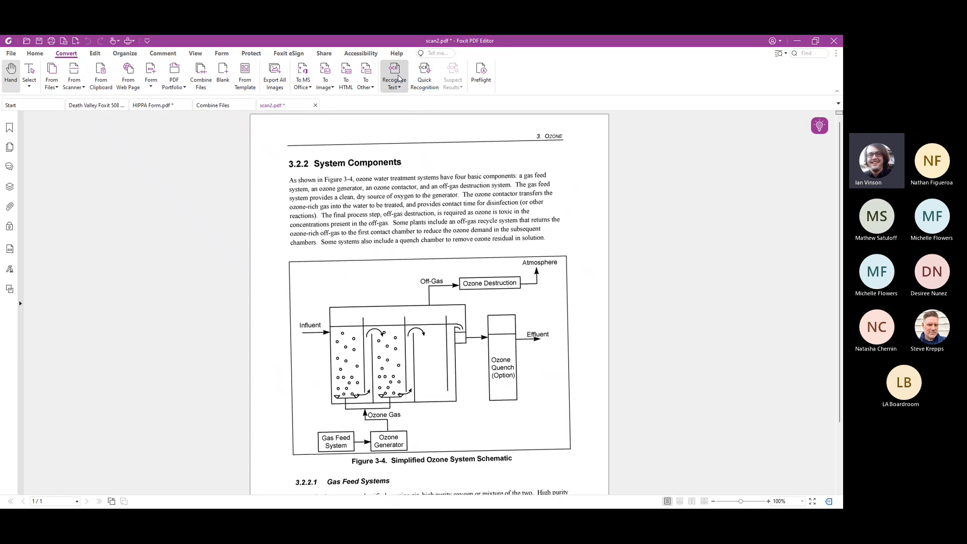
# Run text recognition on all pages of scan2.pdf in English, with Editable Text output at 600 dpi and all suspects found
pyautogui.click(396, 78)
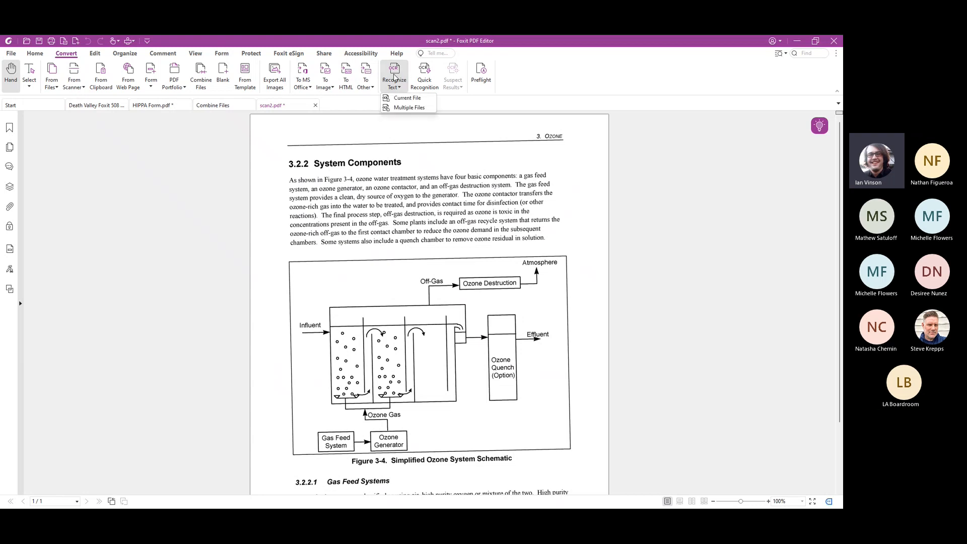
pyautogui.click(407, 99)
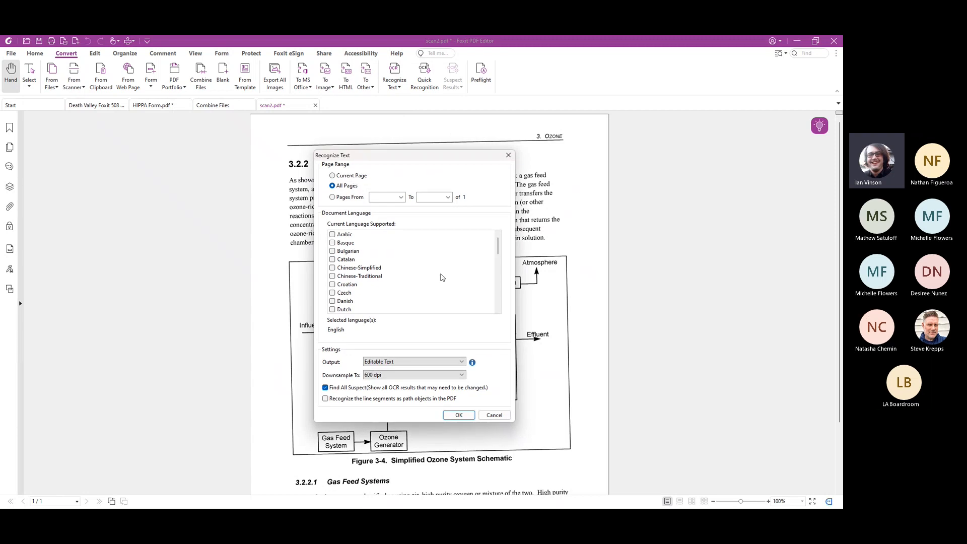
pyautogui.scroll(-2, 442, 278)
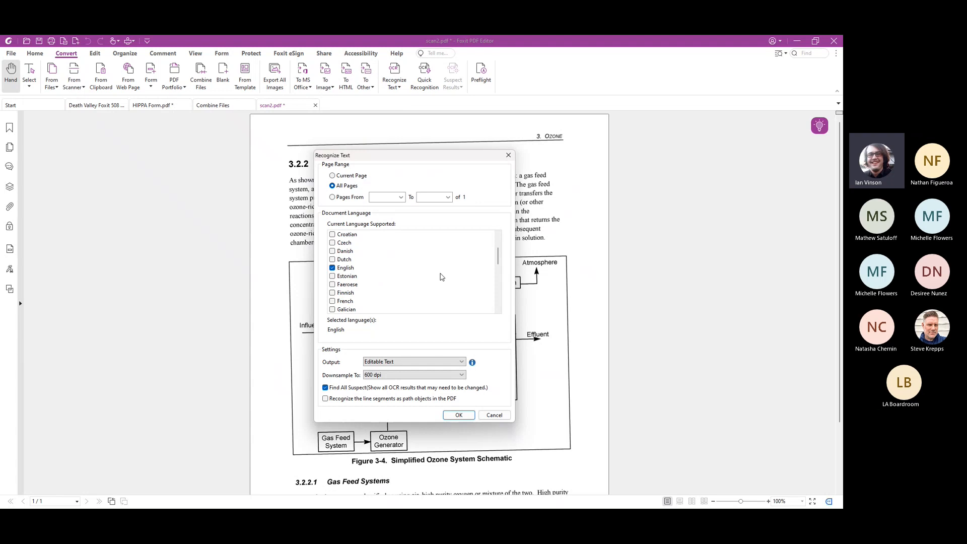
pyautogui.scroll(-1, 442, 277)
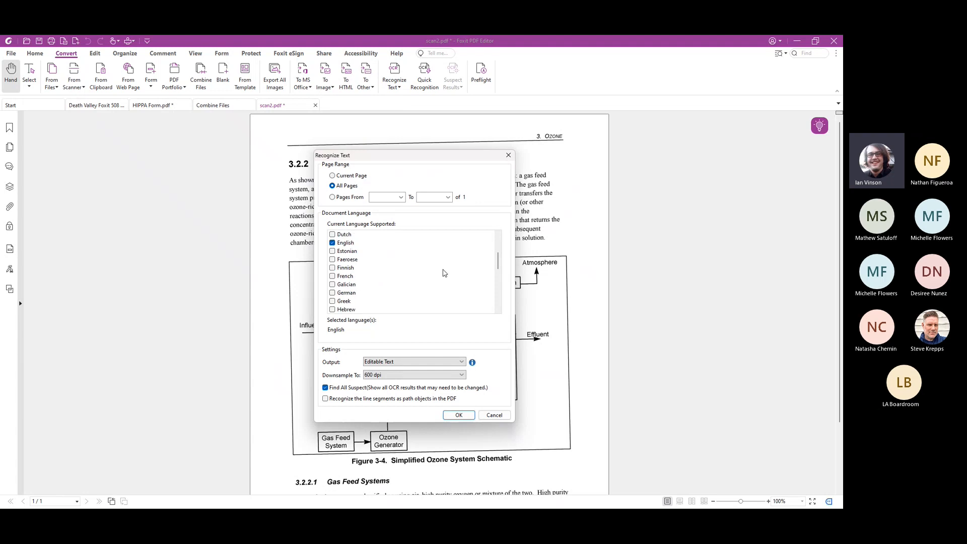
pyautogui.click(462, 362)
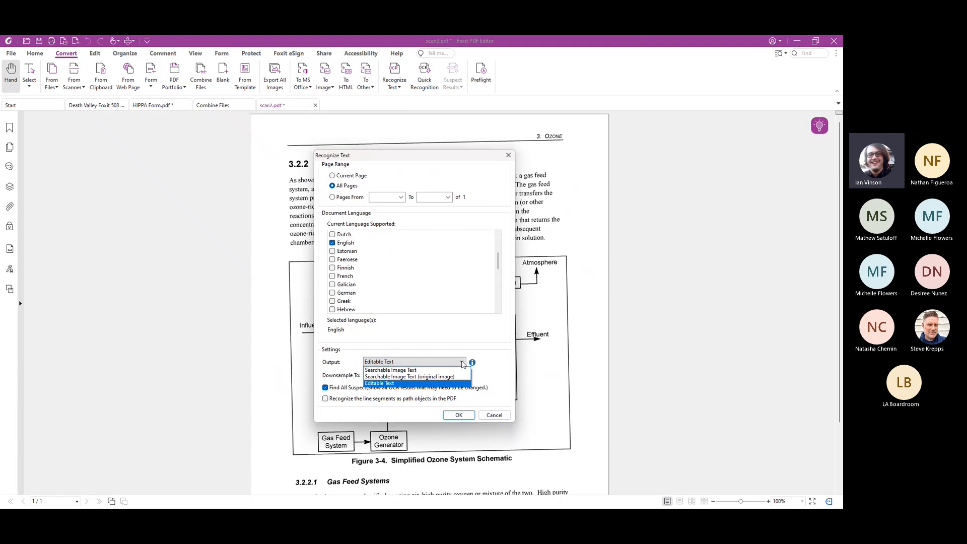
pyautogui.click(464, 384)
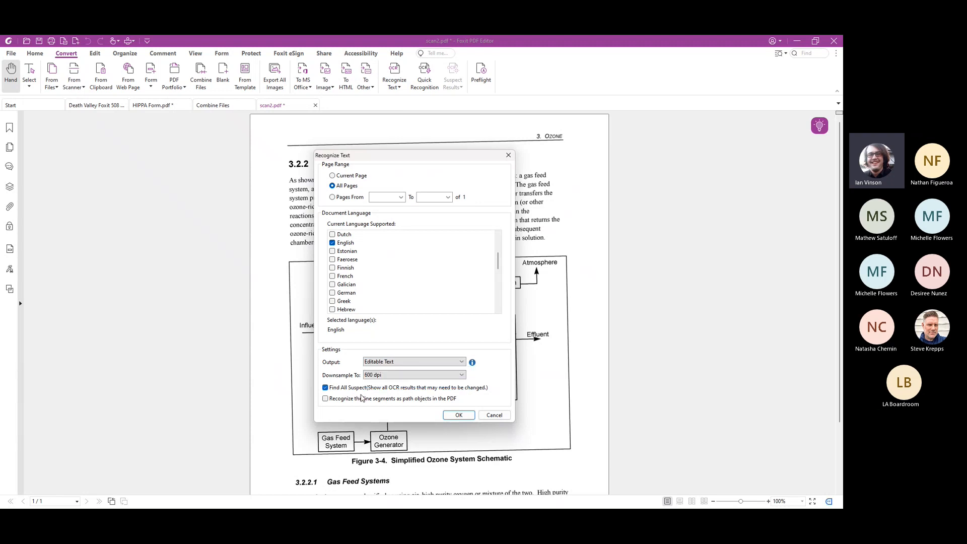
pyautogui.click(459, 415)
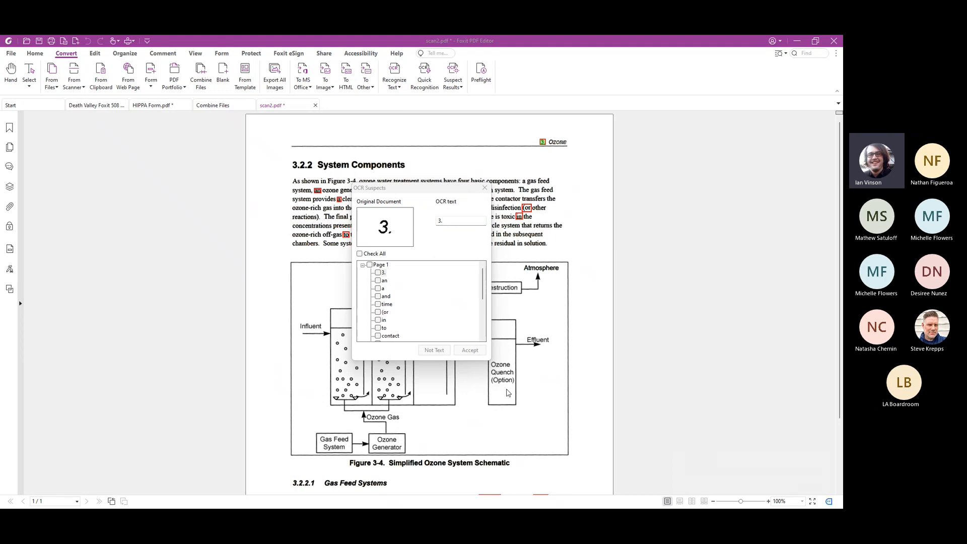
# Move the OCR Suspects window off the page, mark the suspect "3." as not text, and accept all remaining suspects
pyautogui.moveTo(401, 189); pyautogui.dragTo(182, 173)
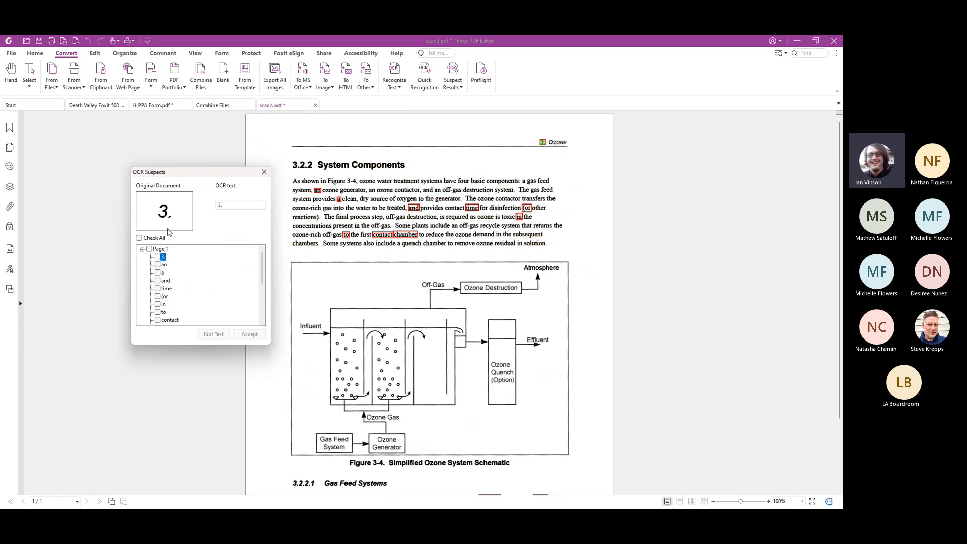
pyautogui.click(158, 258)
pyautogui.click(215, 335)
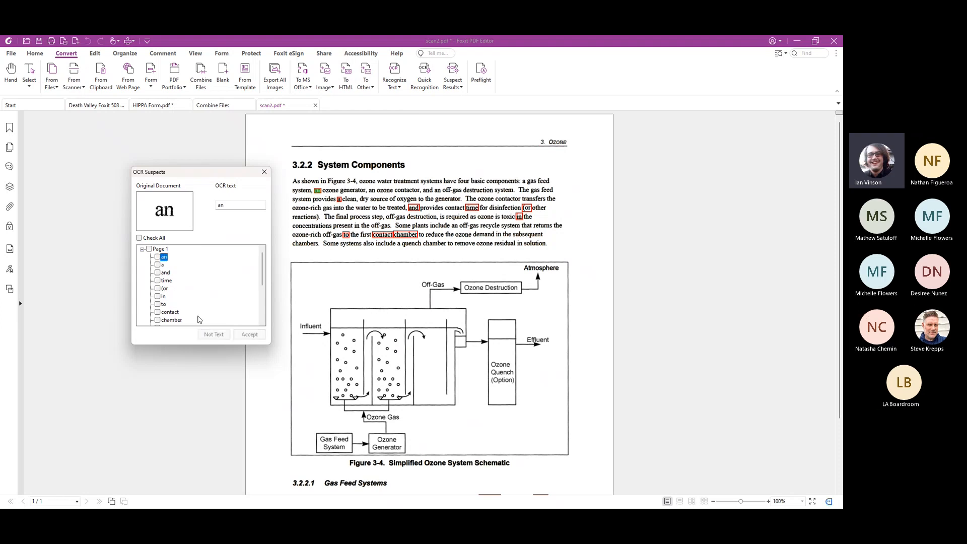
pyautogui.click(140, 238)
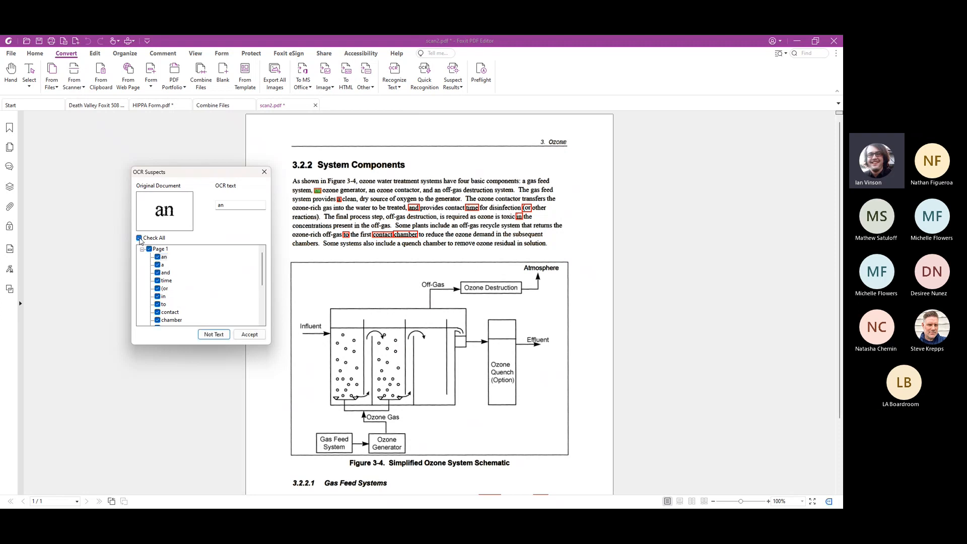
pyautogui.click(249, 335)
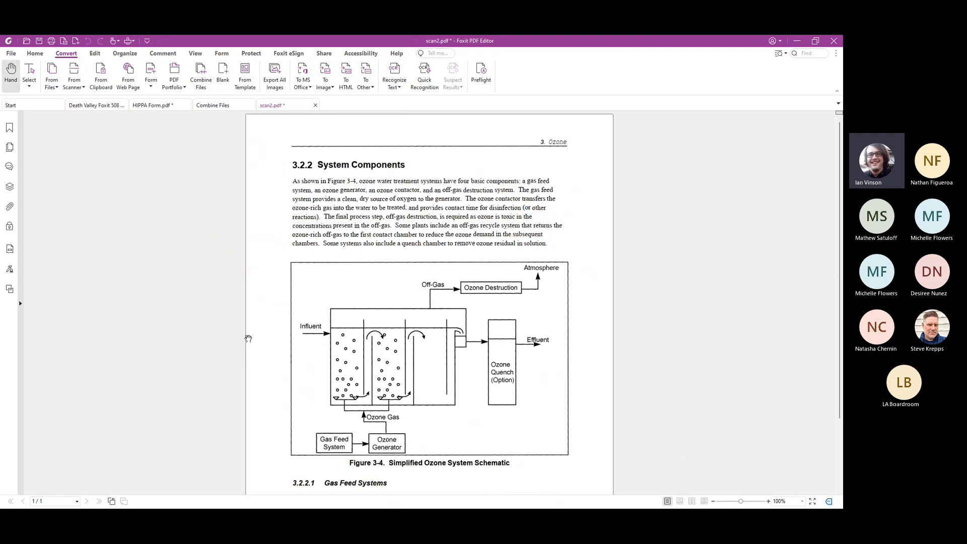
# Look over the recognized page, switch it to text editing, and show the text formatting options
pyautogui.scroll(-2, 259, 340)
pyautogui.scroll(-2, 267, 341)
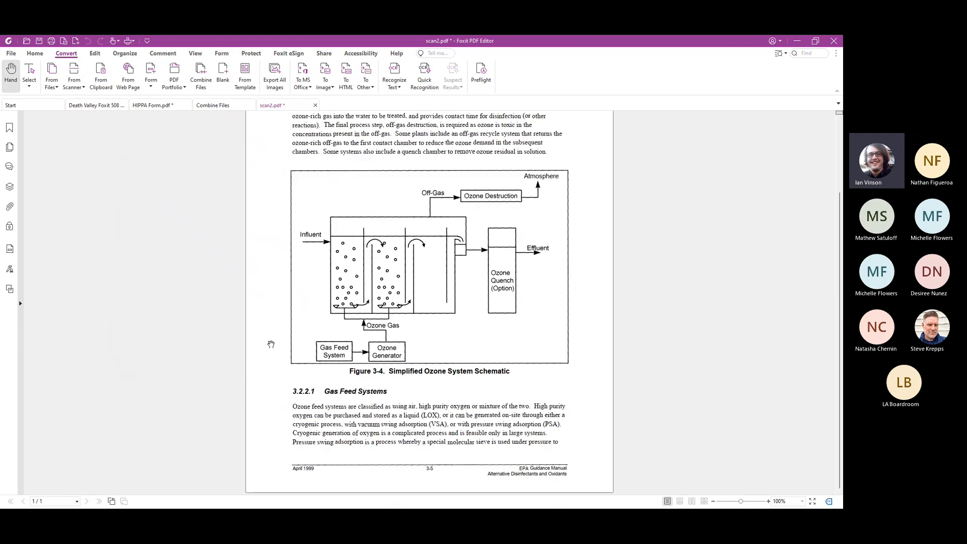
pyautogui.scroll(3, 272, 338)
pyautogui.click(95, 53)
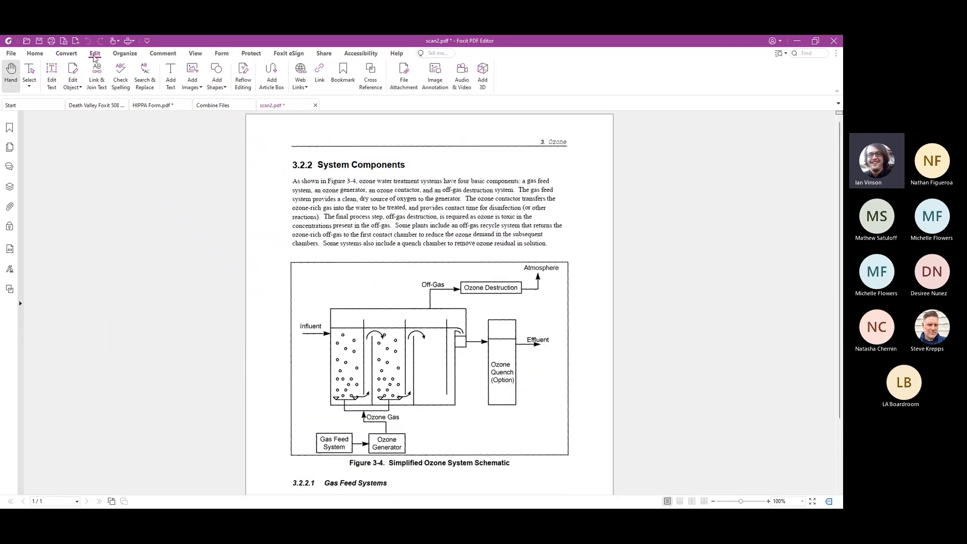
pyautogui.click(50, 76)
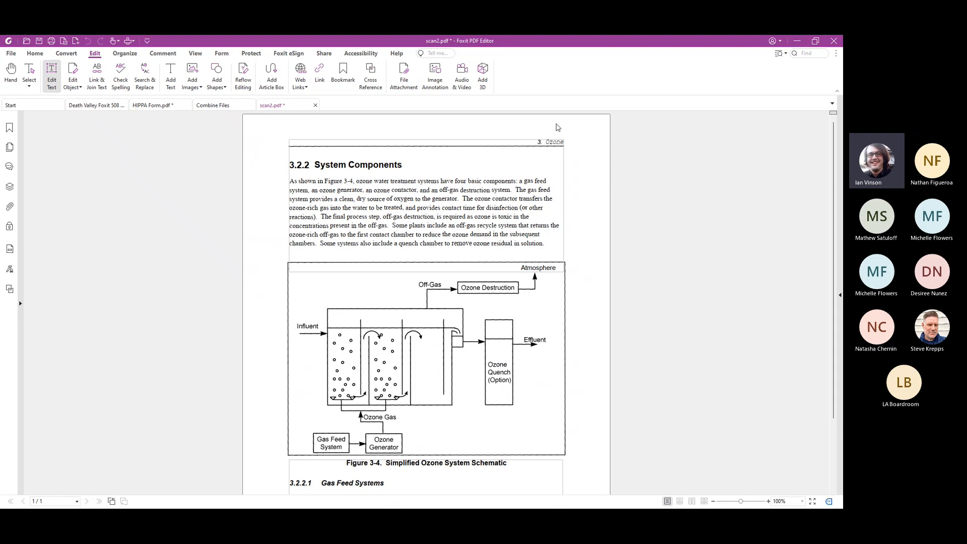
pyautogui.scroll(-3, 501, 279)
pyautogui.scroll(3, 513, 448)
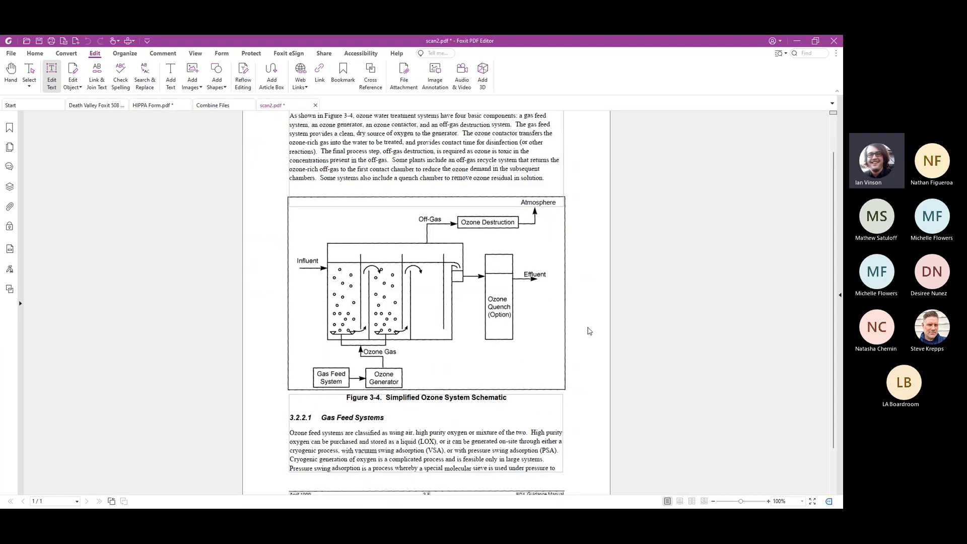
pyautogui.click(841, 157)
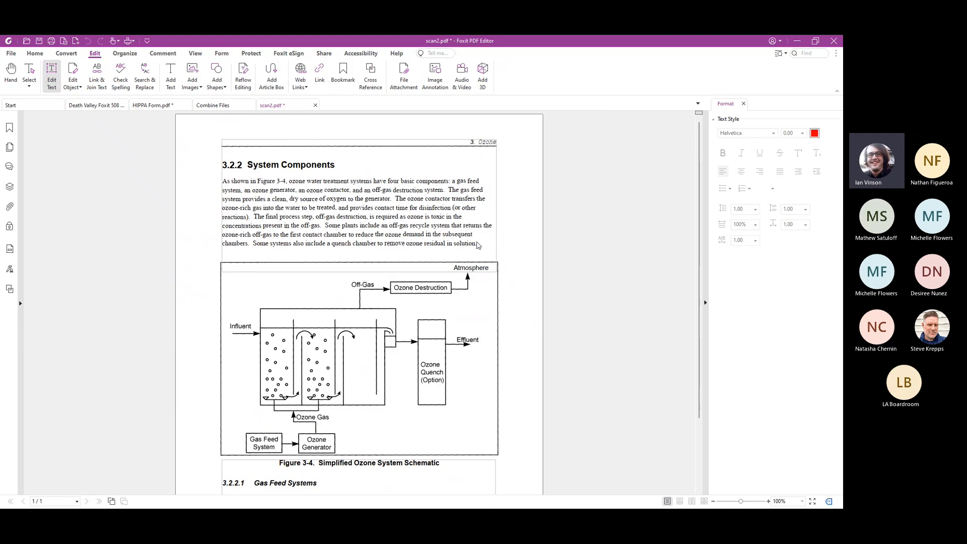
# Replace the word "contactor" before "transfers" in the System Components paragraph with the spelling suggestion "contractor", and leave text editing
pyautogui.click(447, 185)
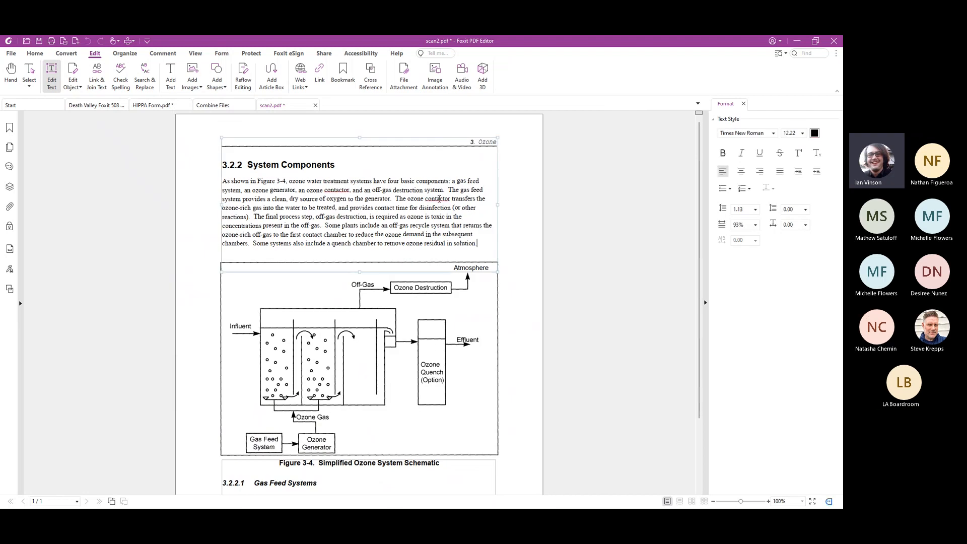
pyautogui.rightClick(439, 200)
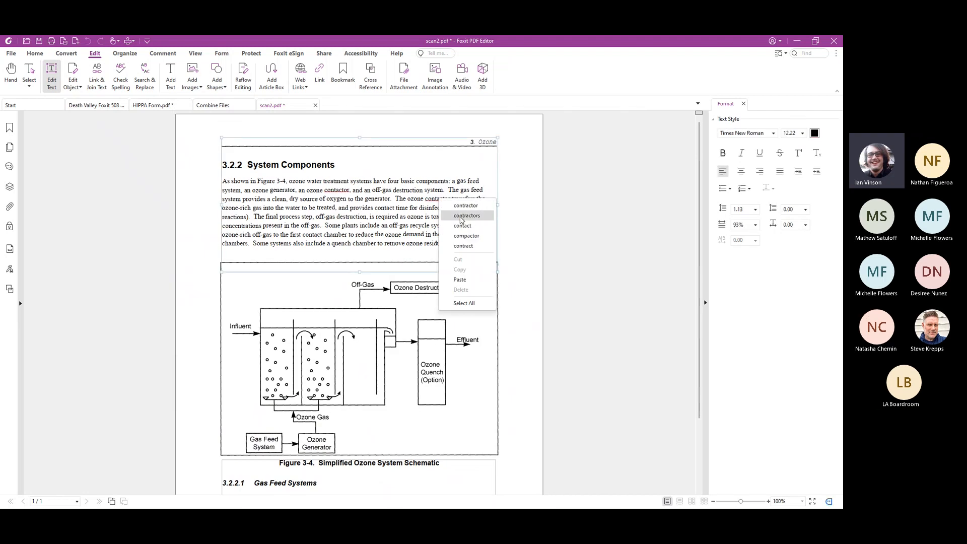
pyautogui.click(466, 217)
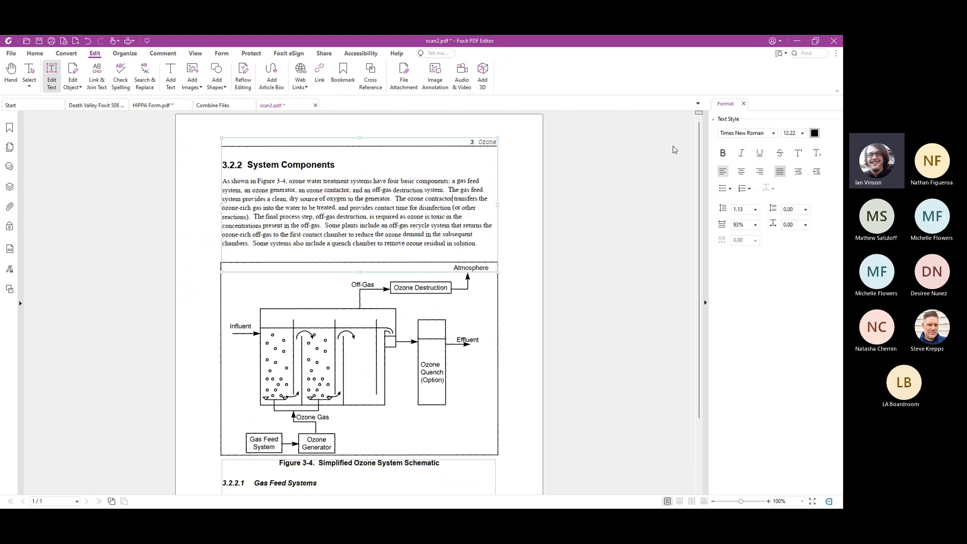
pyautogui.press('Escape')
pyautogui.press('Escape')
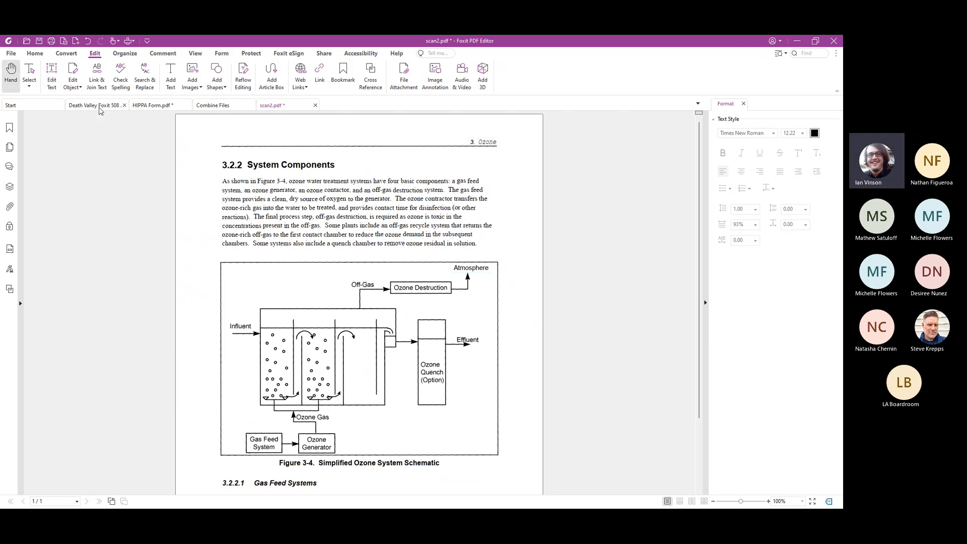
# Return to the Death Valley document and view the text formatting options for the "How to Help" heading on page 2
pyautogui.click(100, 106)
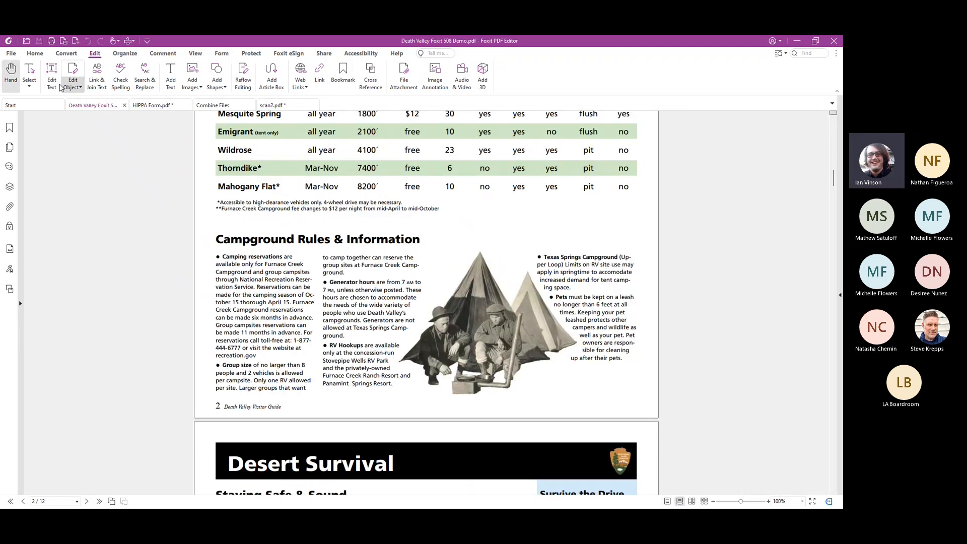
pyautogui.click(55, 88)
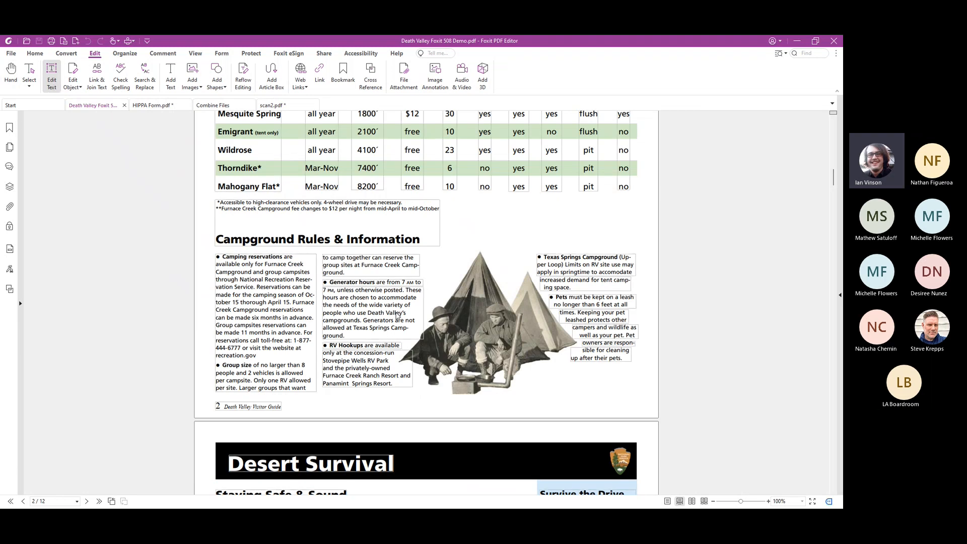
pyautogui.scroll(5, 353, 302)
pyautogui.scroll(3, 336, 307)
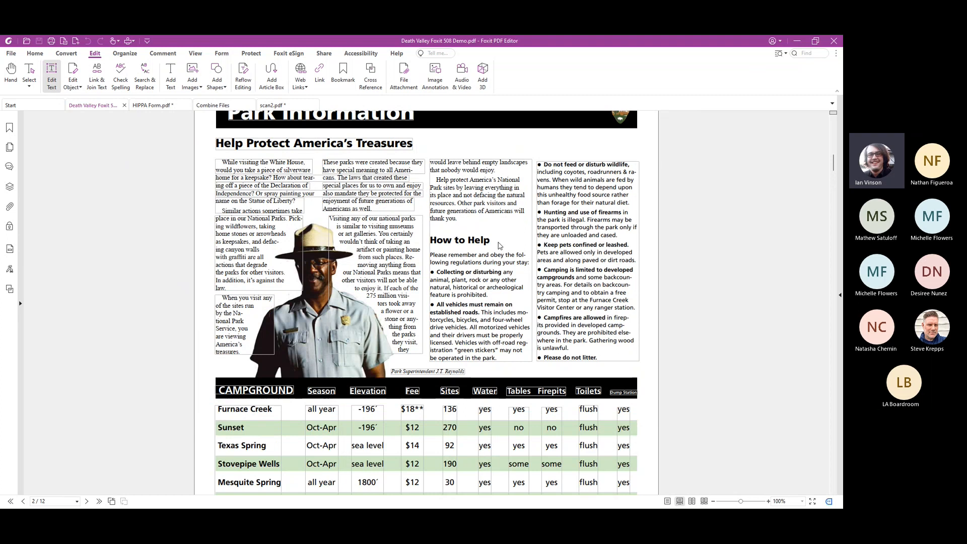
pyautogui.click(501, 246)
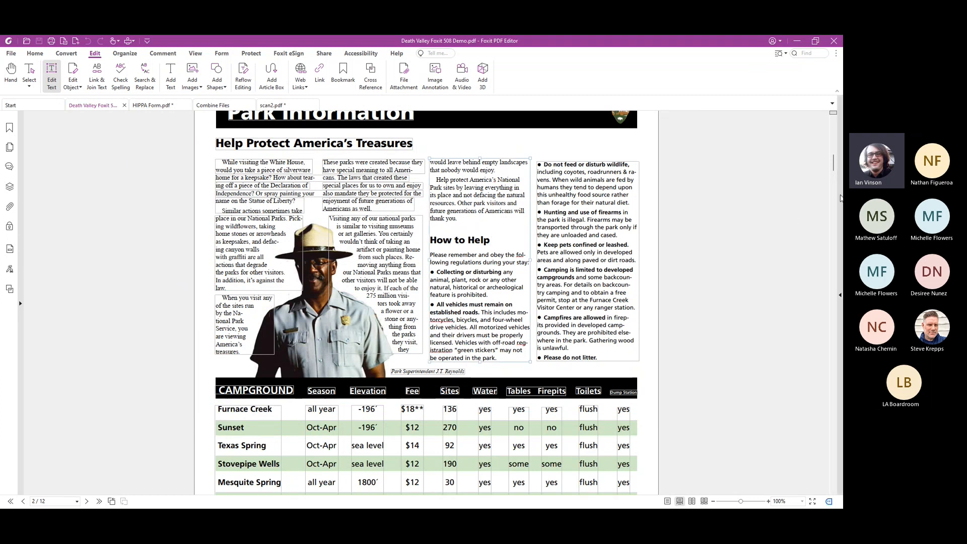
pyautogui.click(840, 198)
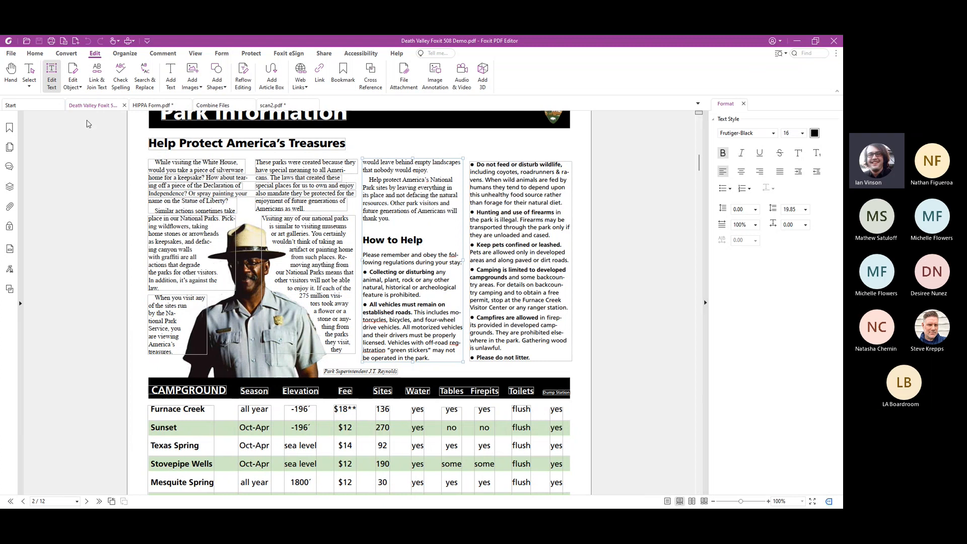
# Edit the park ranger photo on page 2, applying the high-contrast black-and-white filter, and save the image changes to the document
pyautogui.click(76, 87)
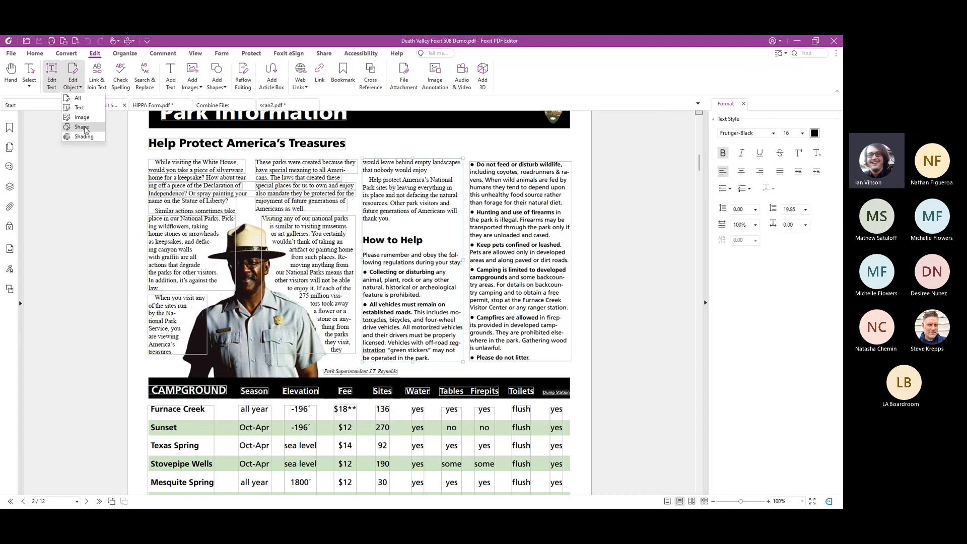
pyautogui.click(76, 86)
pyautogui.click(248, 301)
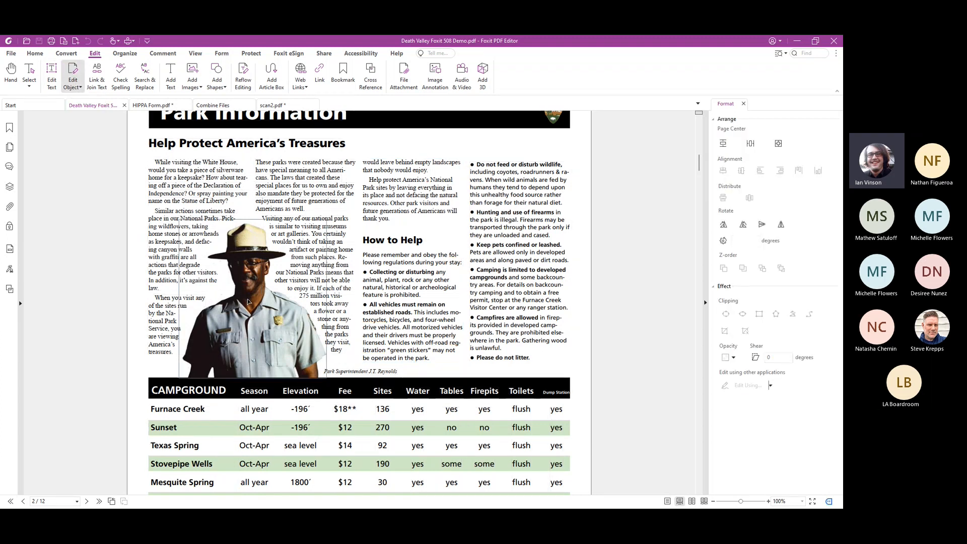
pyautogui.doubleClick(248, 301)
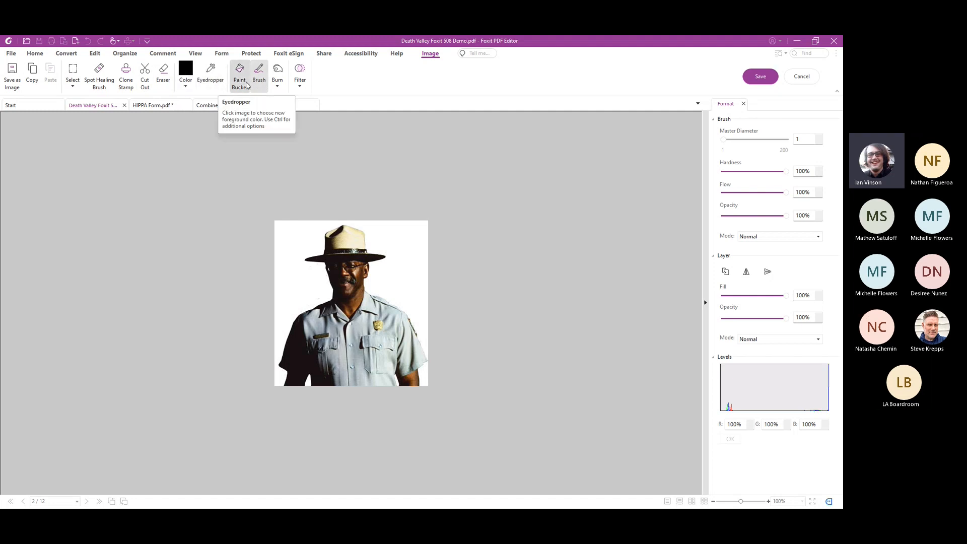
pyautogui.click(300, 81)
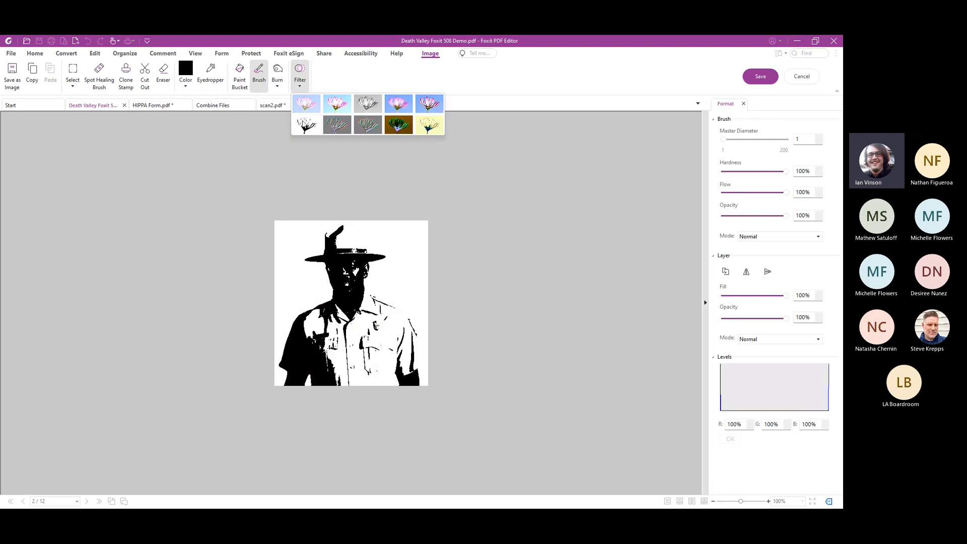
pyautogui.click(310, 125)
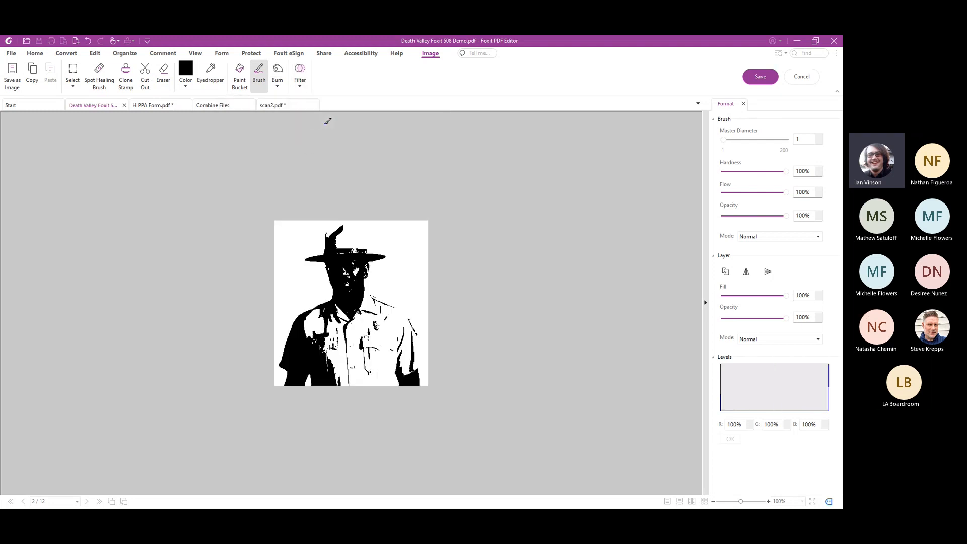
pyautogui.click(756, 78)
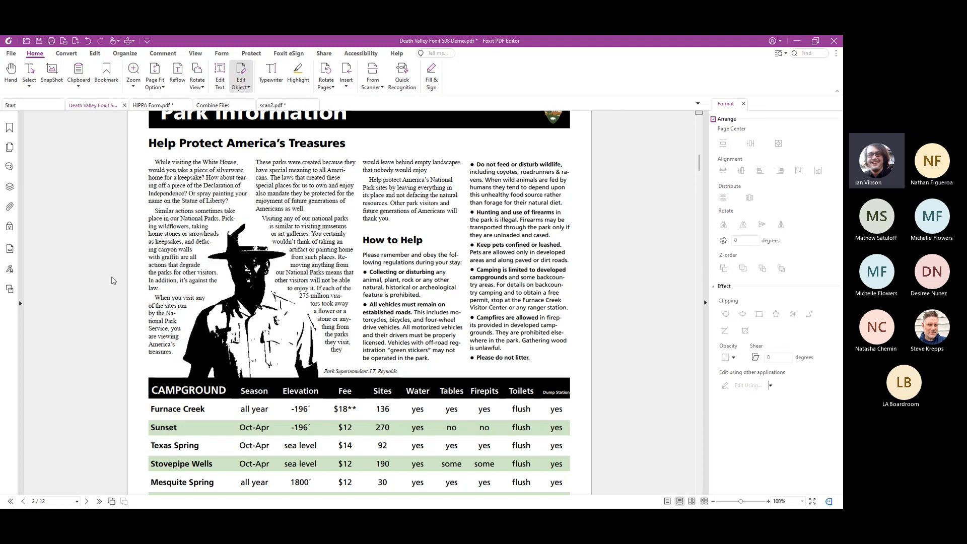
# Link the text block containing "How to Help" on page 2 with the adjacent "Do not feed or disturb wildlife" block, and finish linking
pyautogui.click(94, 54)
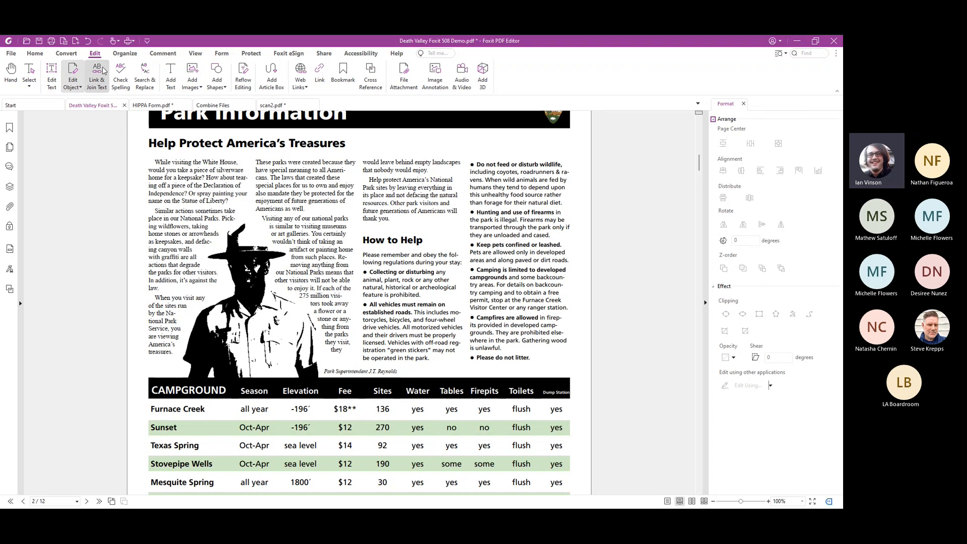
pyautogui.click(99, 73)
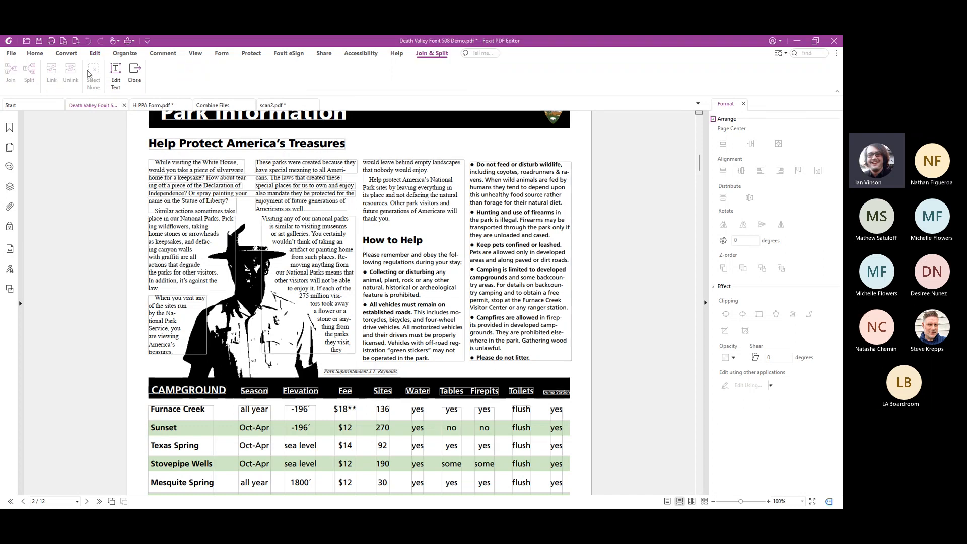
pyautogui.click(448, 231)
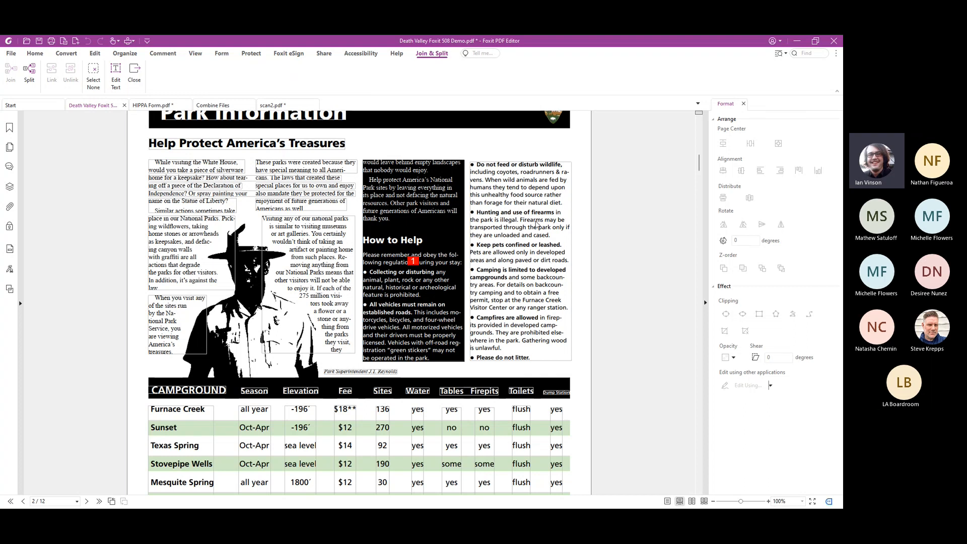
pyautogui.click(537, 225)
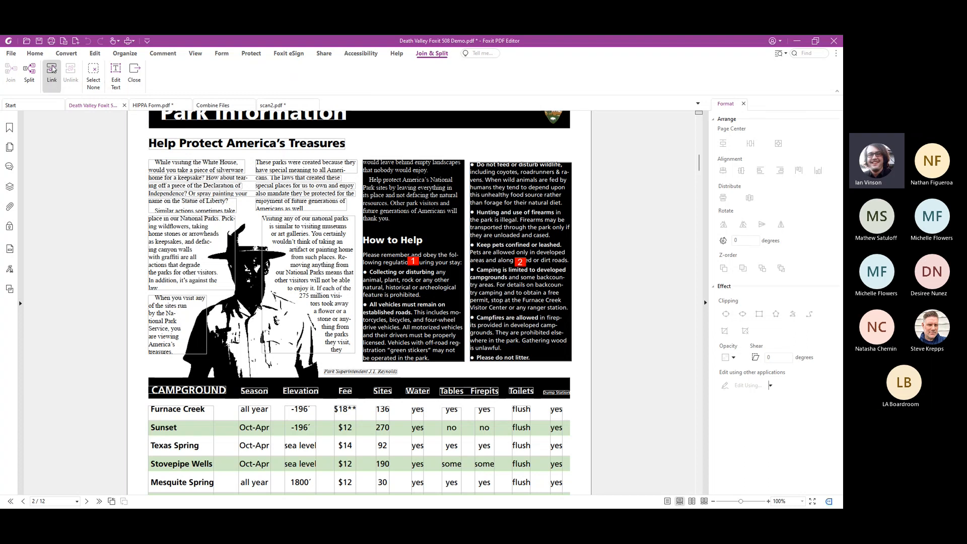
pyautogui.click(53, 72)
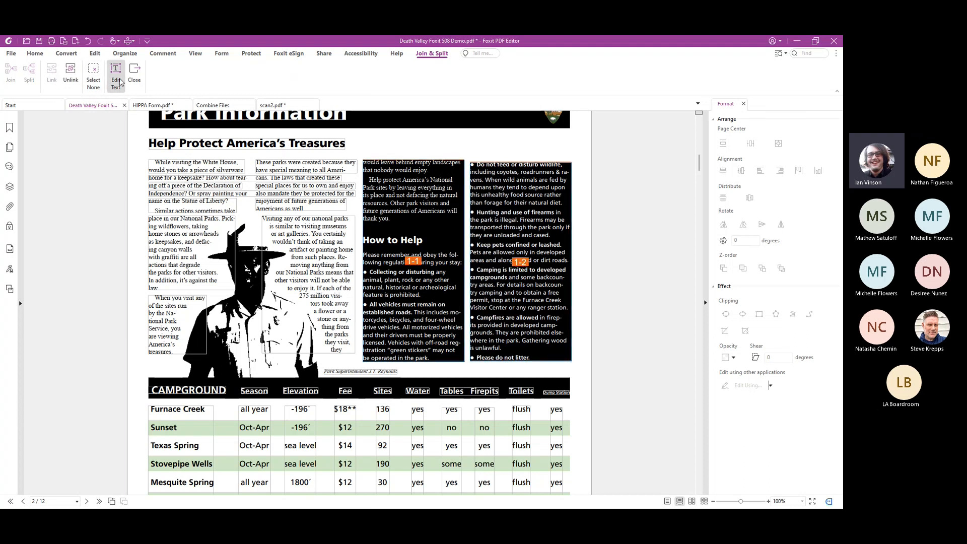
pyautogui.click(134, 74)
# Append "Add new text." after "be operated in the park." in the "How to Help" column, and leave text editing
pyautogui.doubleClick(420, 348)
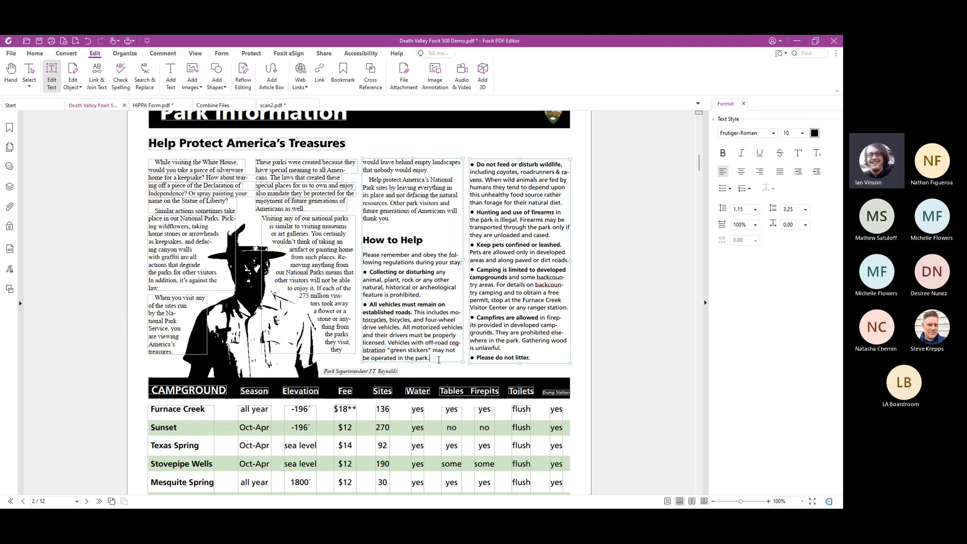
pyautogui.write('Add new text.')
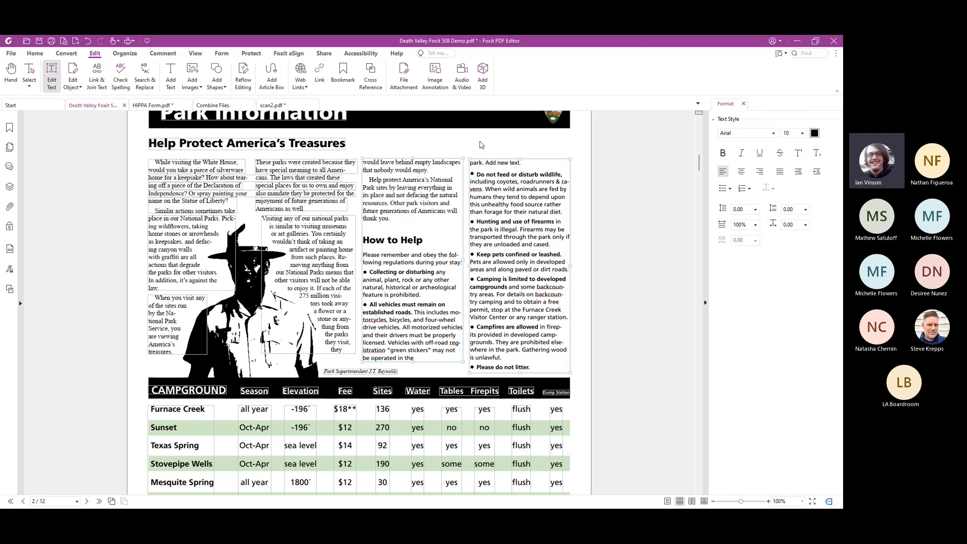
pyautogui.press('Escape')
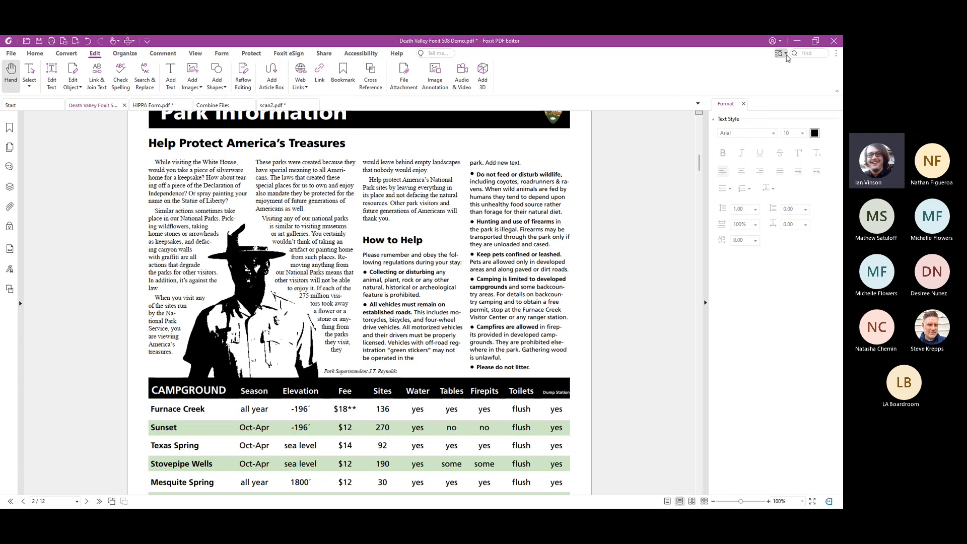
# View the available search options, such as advanced search, search and replace, redact and highlight
pyautogui.click(780, 53)
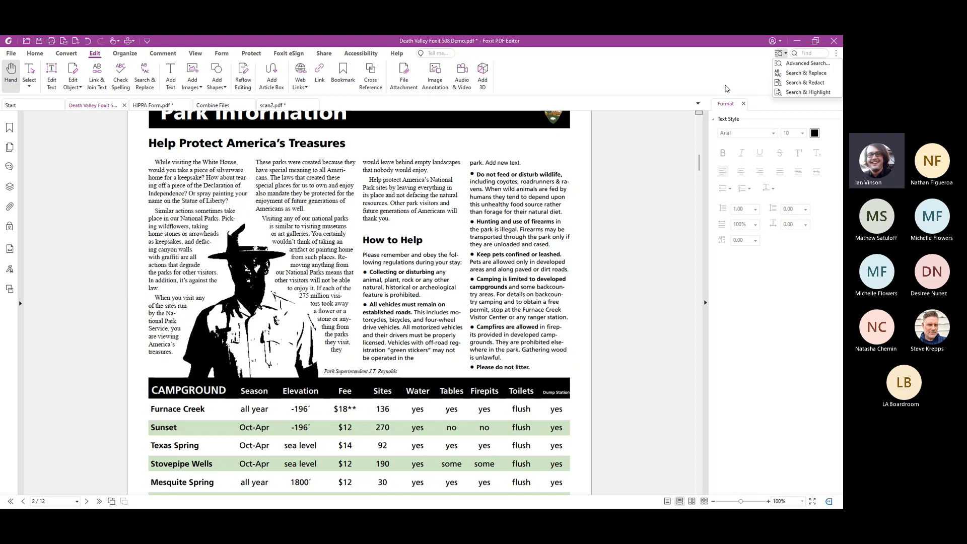
pyautogui.click(727, 88)
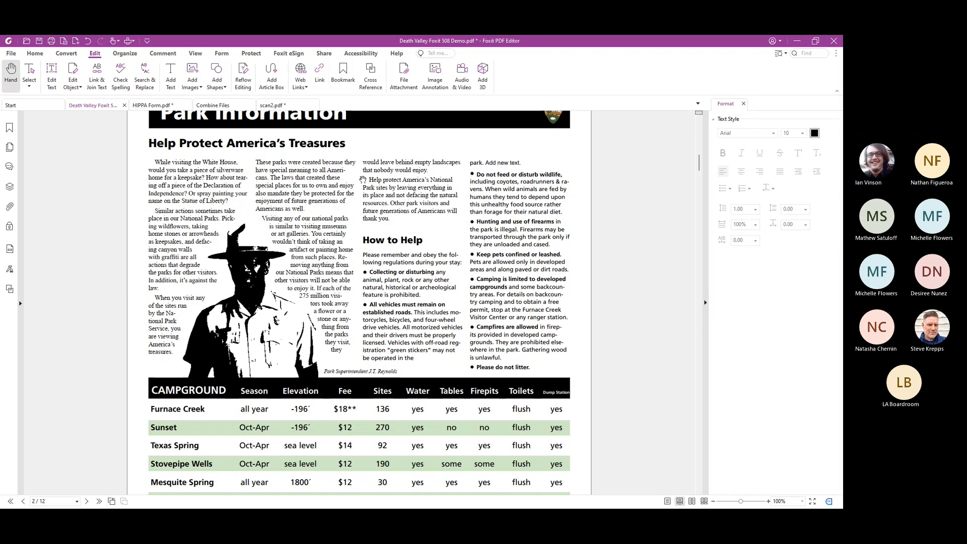
# Add the text "New text" in the blank space above the third column on page 2 and color it dark red
pyautogui.click(170, 74)
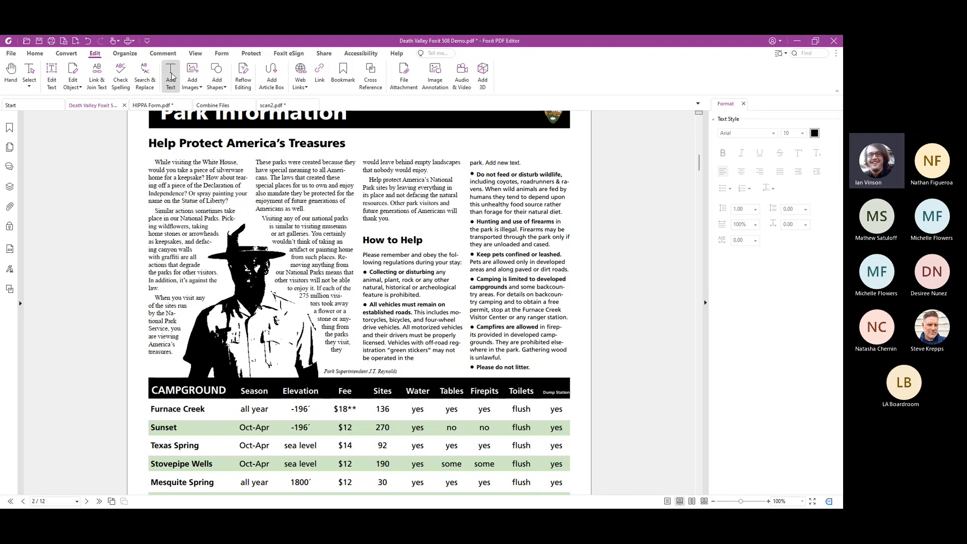
pyautogui.click(408, 138)
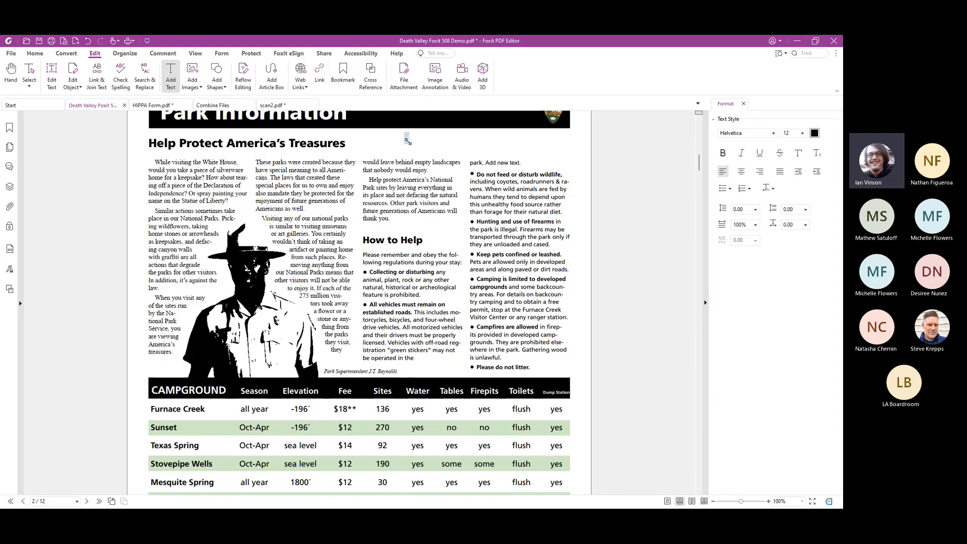
pyautogui.write('New text')
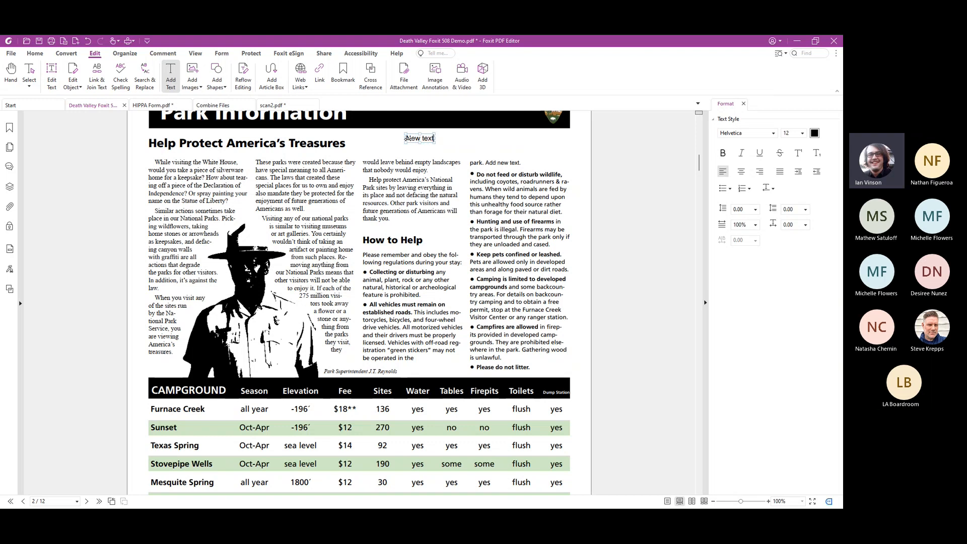
pyautogui.doubleClick(413, 138)
pyautogui.tripleClick(412, 137)
pyautogui.click(815, 133)
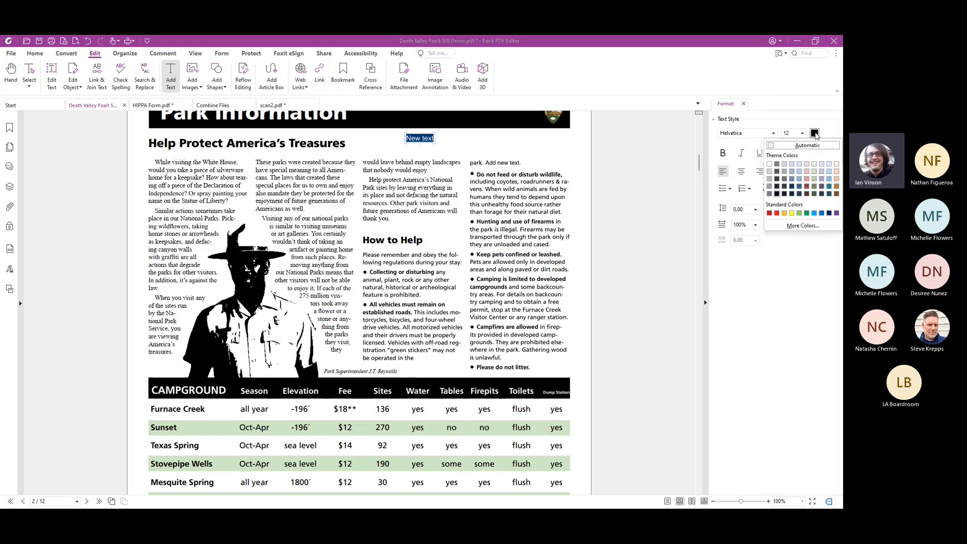
pyautogui.click(806, 187)
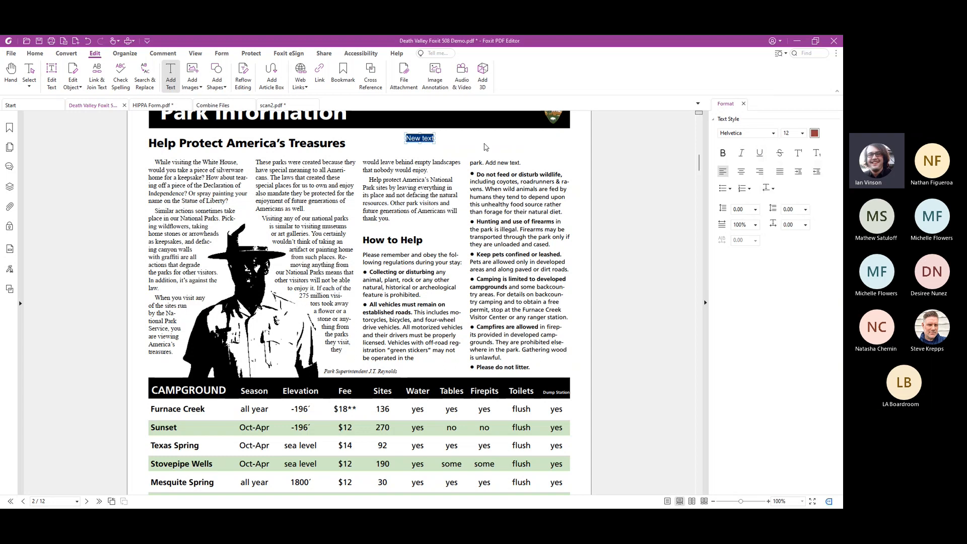
# View the options for adding images and the available path and shading shapes
pyautogui.click(195, 86)
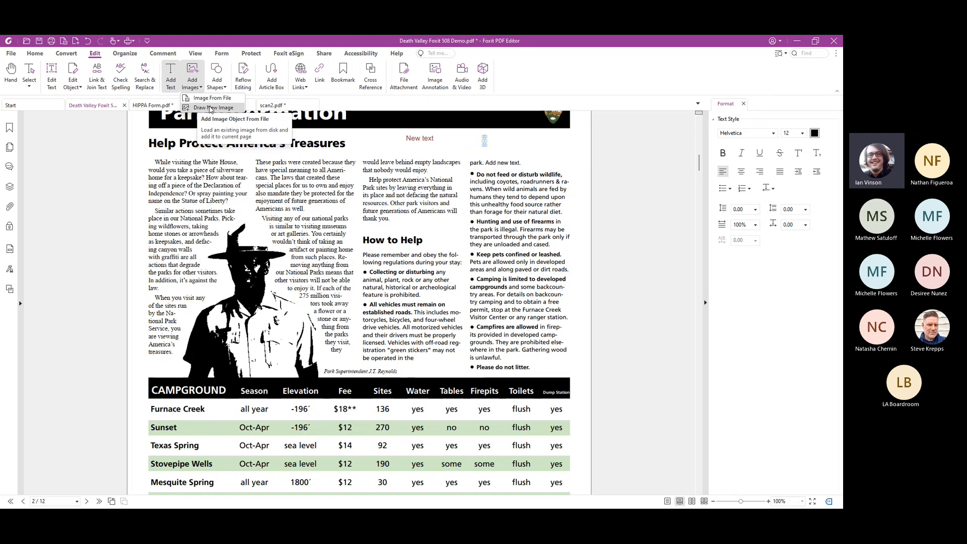
pyautogui.click(217, 75)
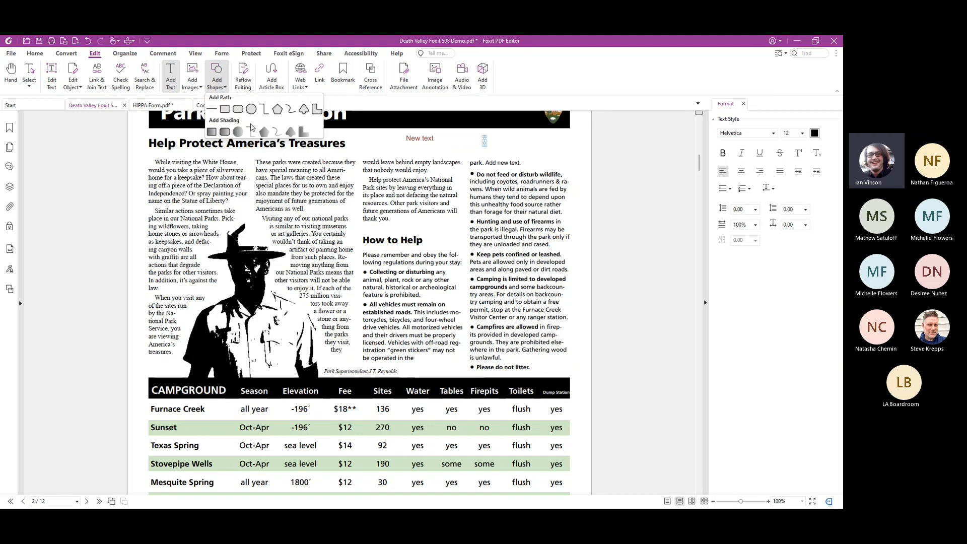
pyautogui.click(546, 77)
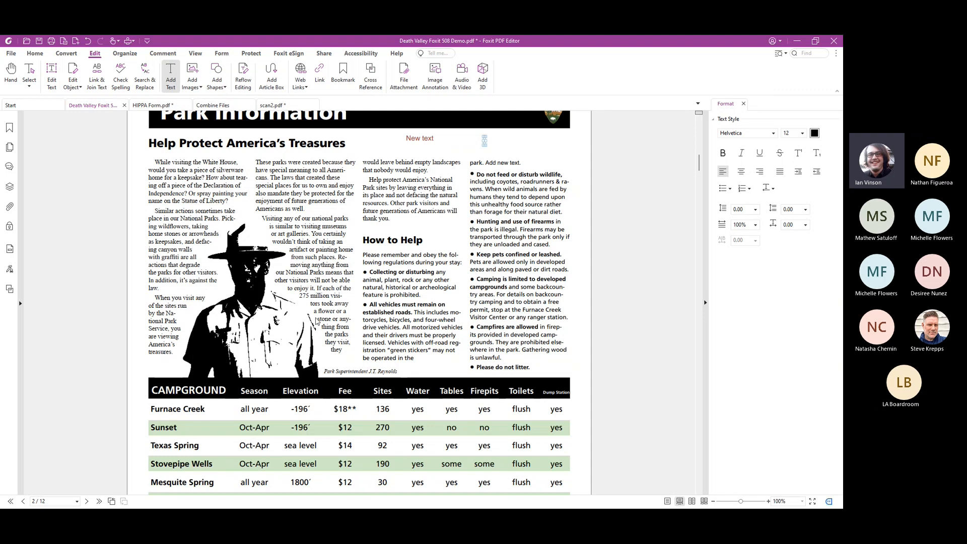
# Draw a rectangular link around the "Campground Rules & Information" heading on page 2, with a border thickness of 1
pyautogui.scroll(-6, 325, 323)
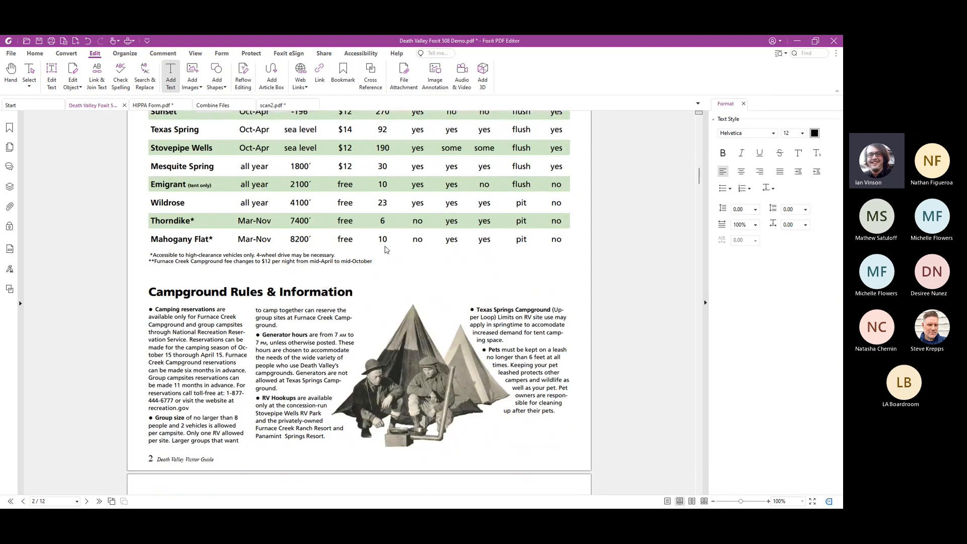
pyautogui.click(320, 76)
pyautogui.moveTo(139, 276); pyautogui.dragTo(365, 309)
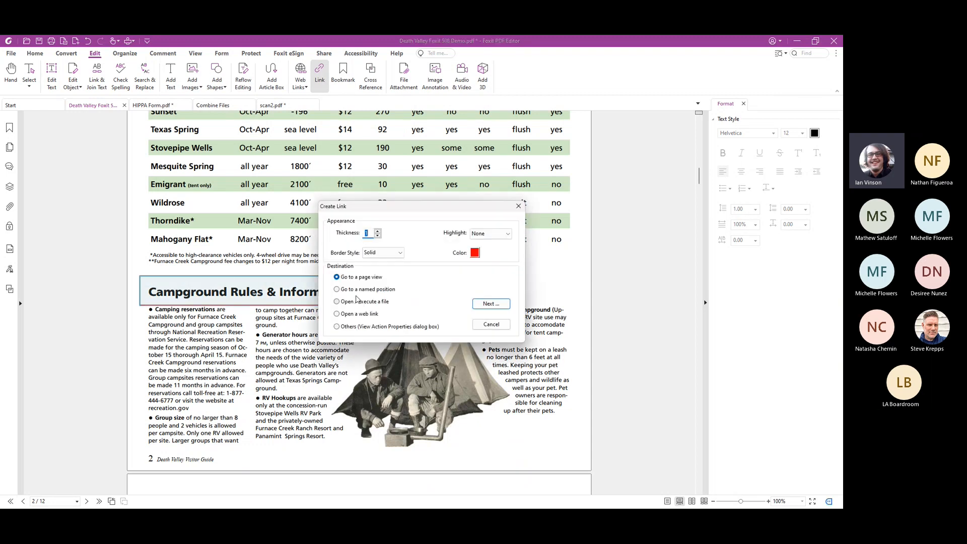
pyautogui.click(378, 236)
pyautogui.click(377, 232)
pyautogui.click(378, 231)
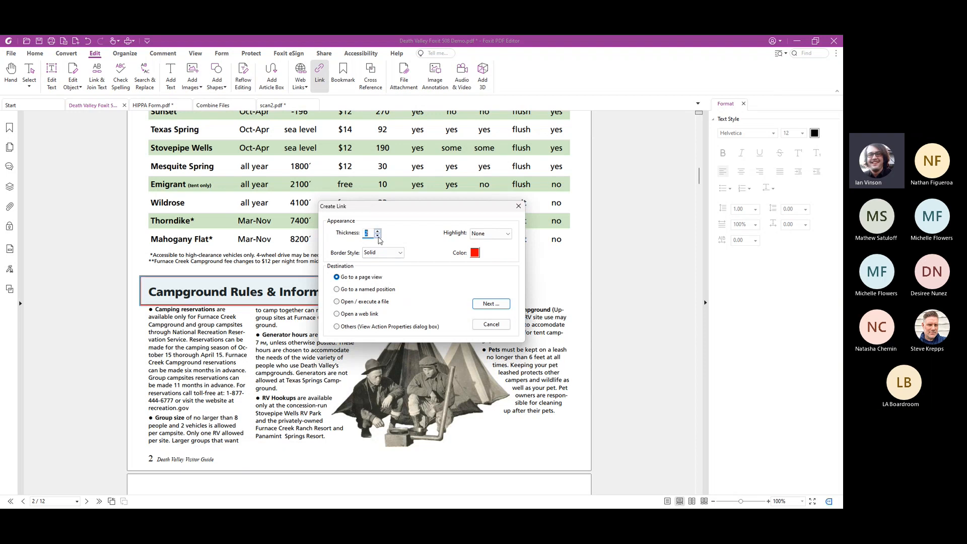
pyautogui.click(379, 235)
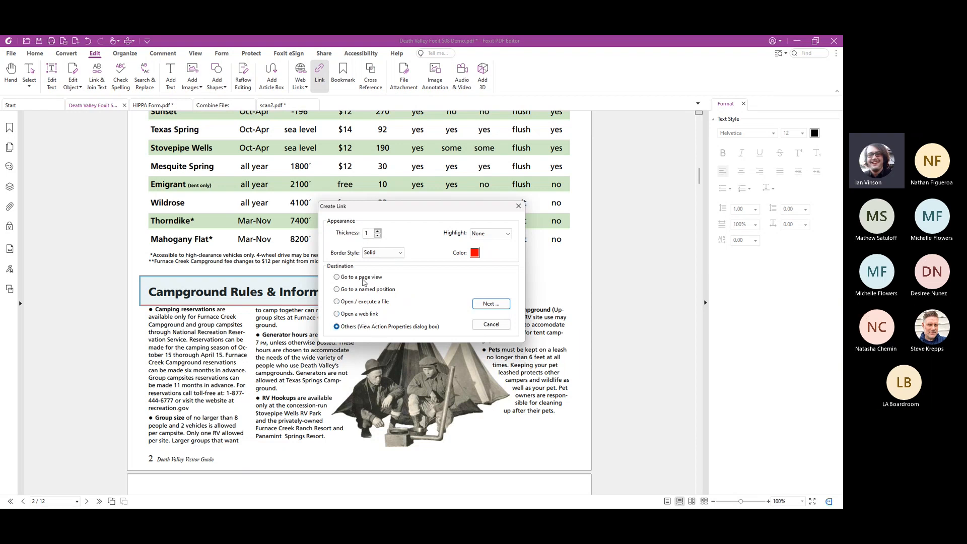
# Set the link to go to the "What to See" page view on page 4, and follow it to test it
pyautogui.click(364, 278)
pyautogui.click(491, 304)
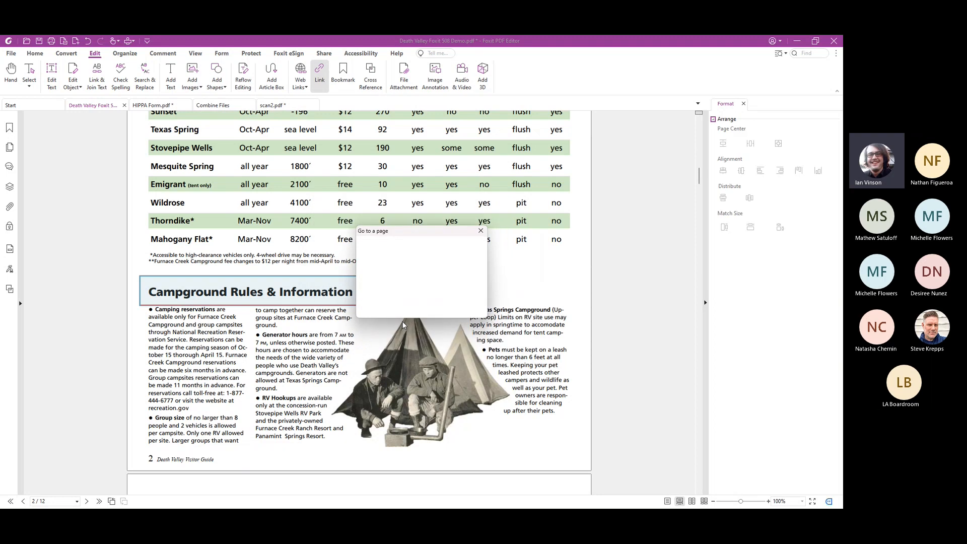
pyautogui.scroll(-10, 402, 322)
pyautogui.scroll(-10, 402, 322)
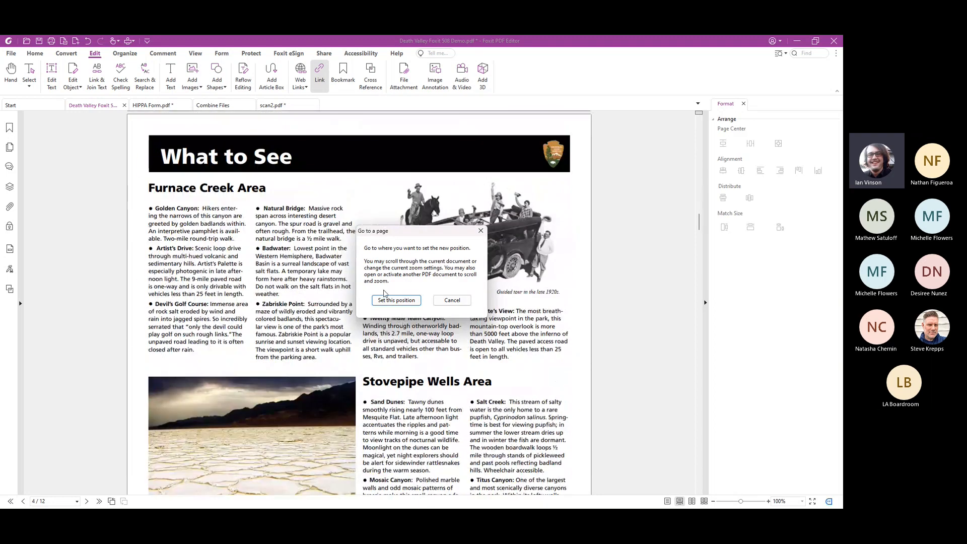
pyautogui.click(395, 300)
pyautogui.press('Escape')
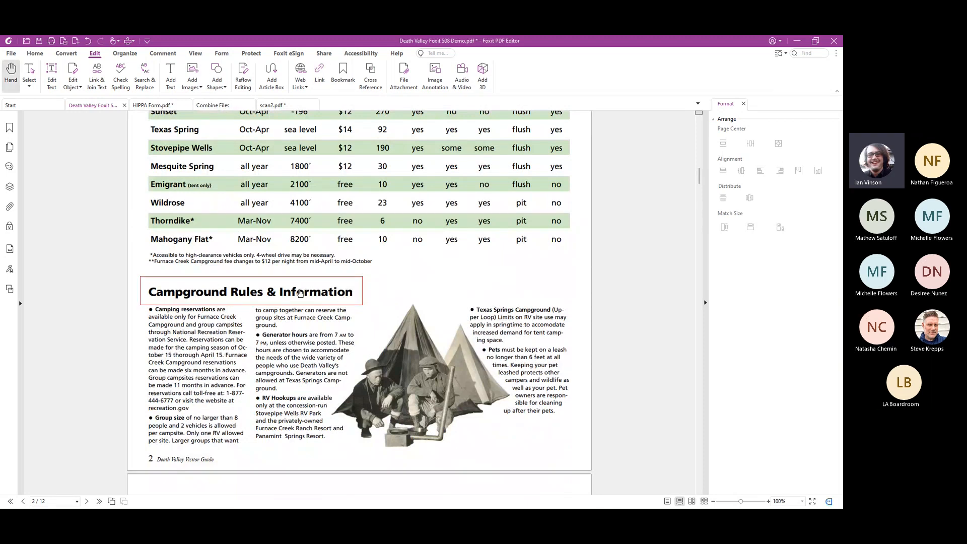
pyautogui.click(300, 292)
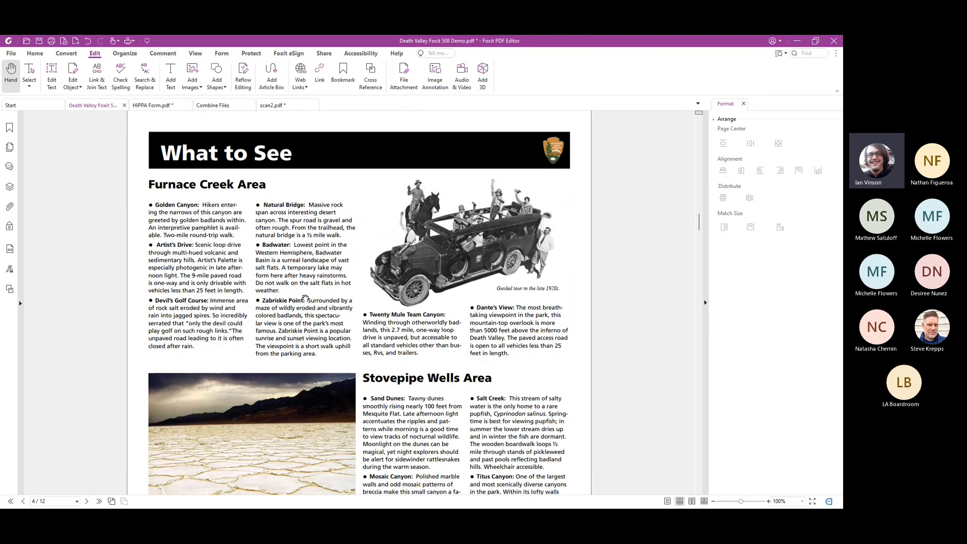
# Bookmark the "What to See" view on page 4 and name the bookmark "Page 4"
pyautogui.scroll(3, 306, 297)
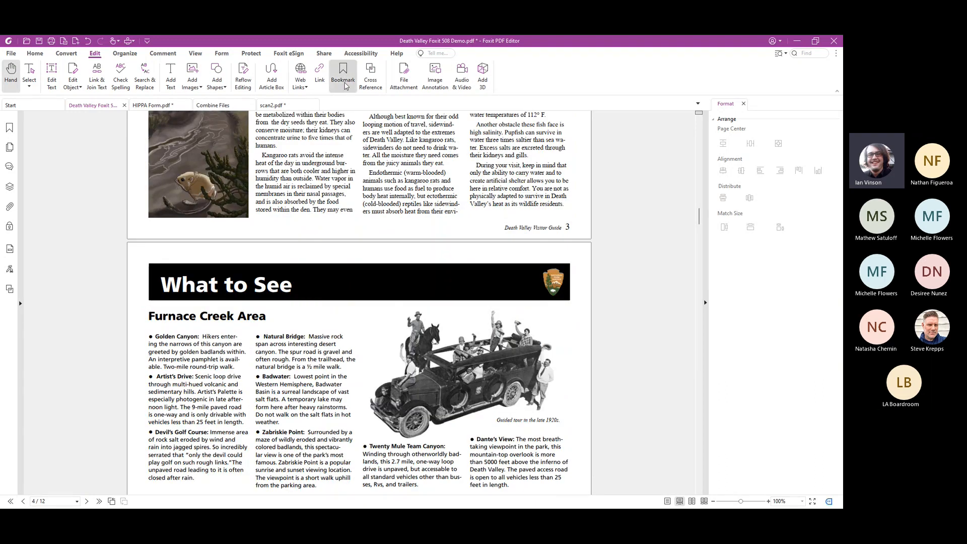
pyautogui.scroll(-3, 330, 101)
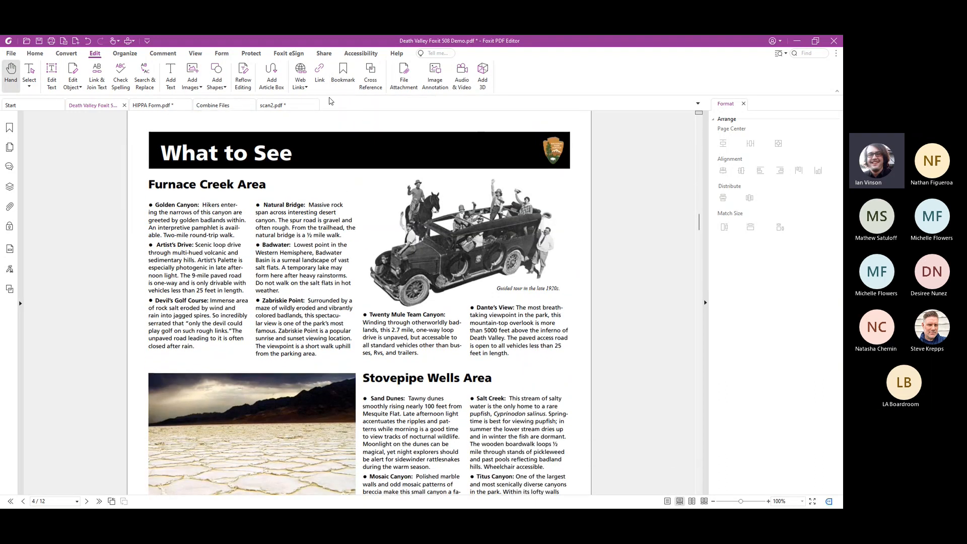
pyautogui.click(342, 80)
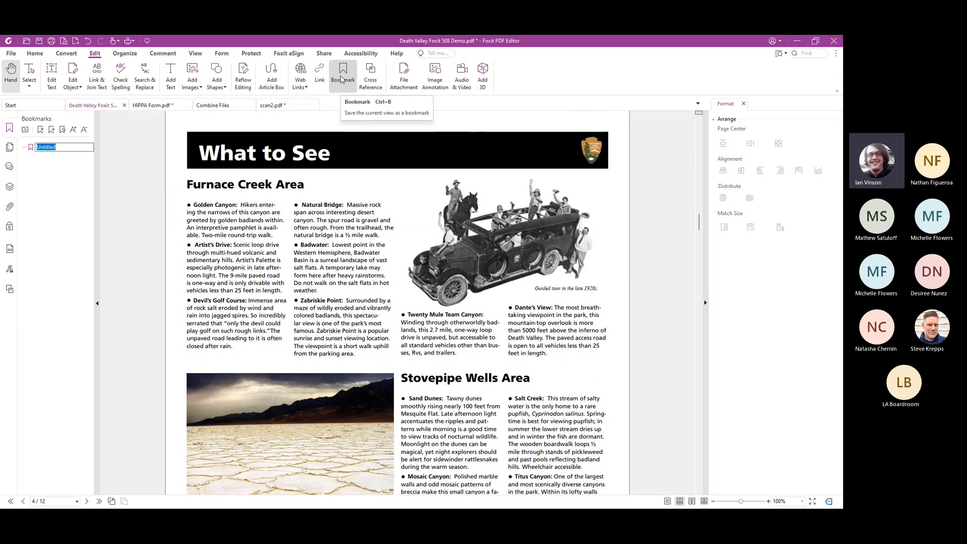
pyautogui.write('Page 4')
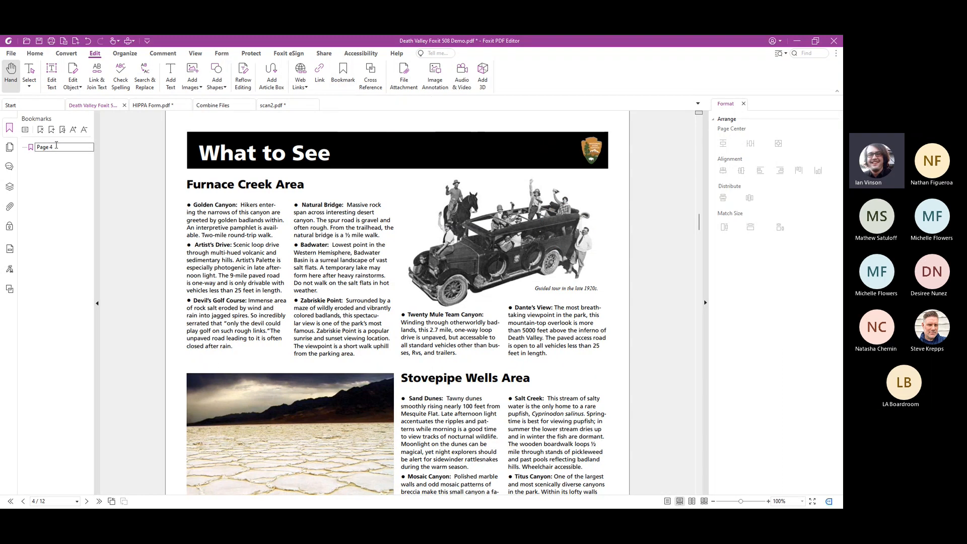
pyautogui.press('Return')
# Examine the "Page 4" bookmark's appearance and action properties, and show the options for managing bookmarks
pyautogui.rightClick(43, 147)
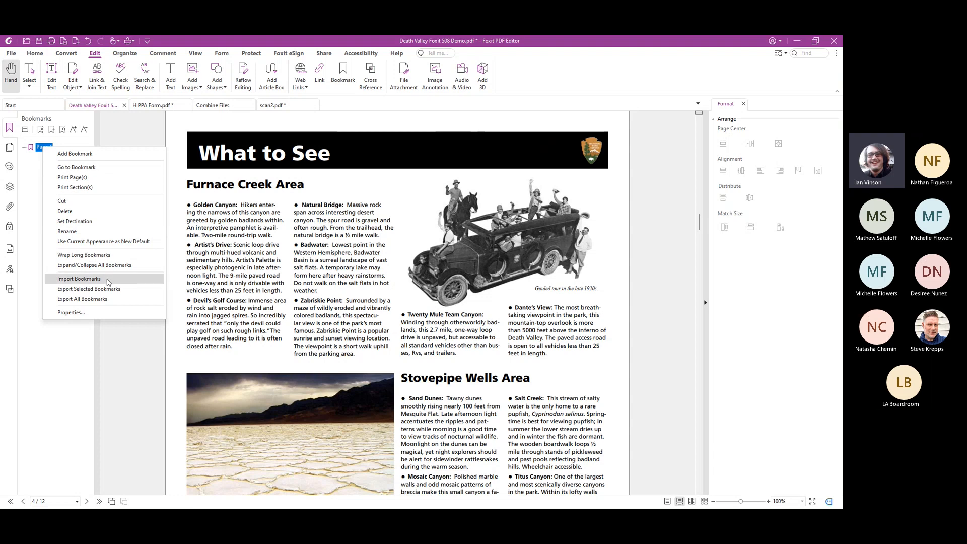
pyautogui.click(104, 316)
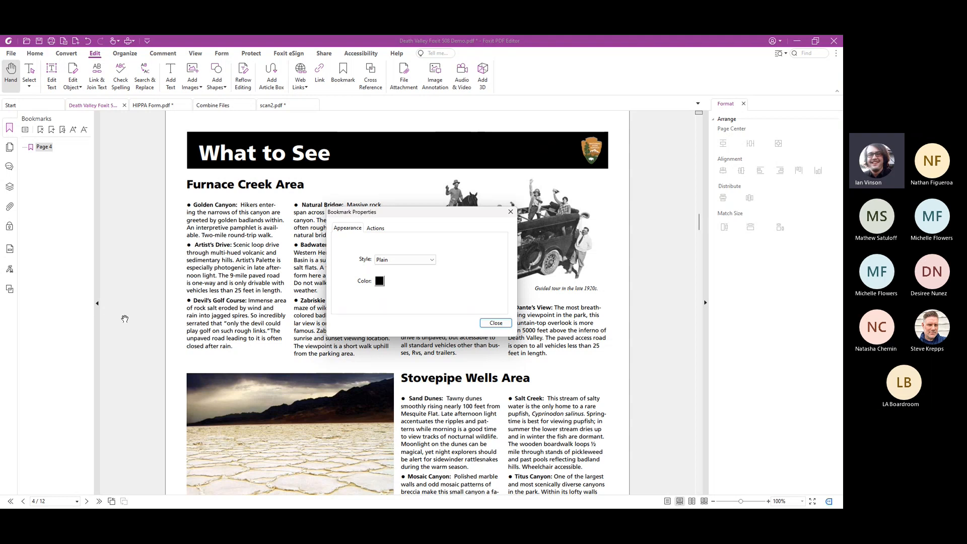
pyautogui.click(375, 230)
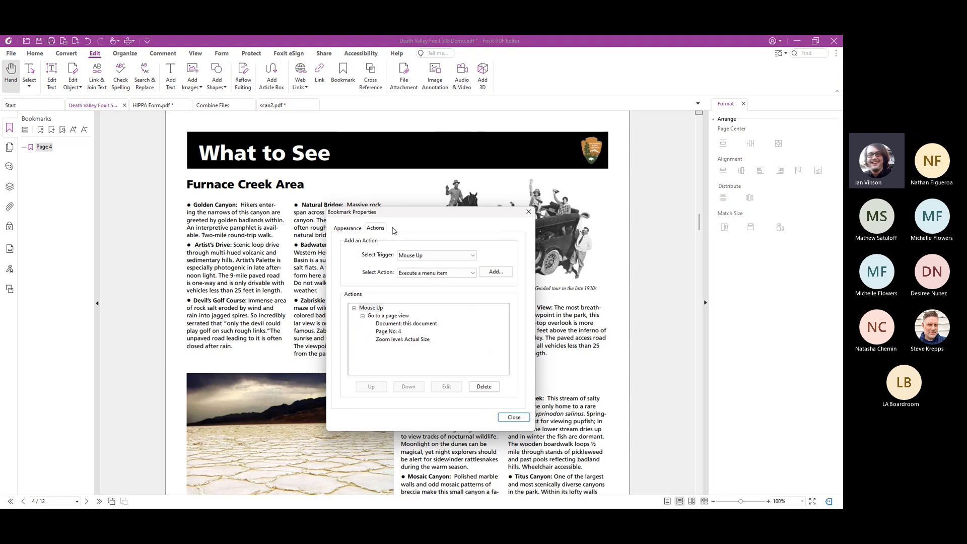
pyautogui.click(514, 418)
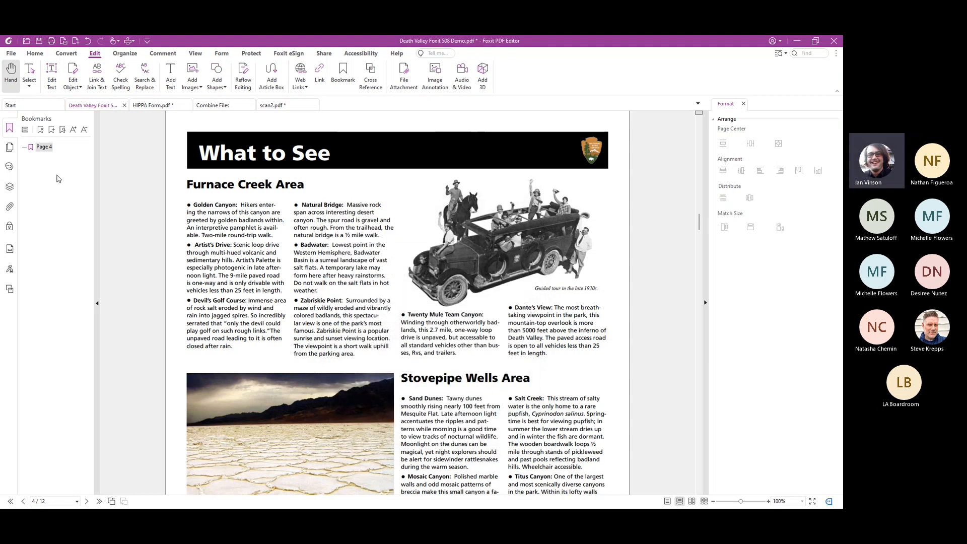
pyautogui.click(26, 131)
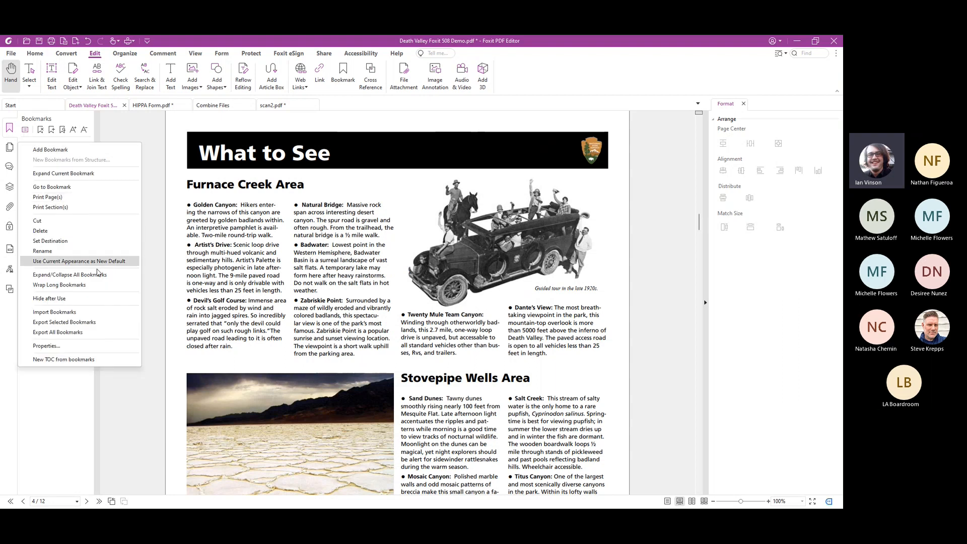
# Show the page thumbnails in a wider view and move the map pages 6 and 7 to the end of the document
pyautogui.click(112, 360)
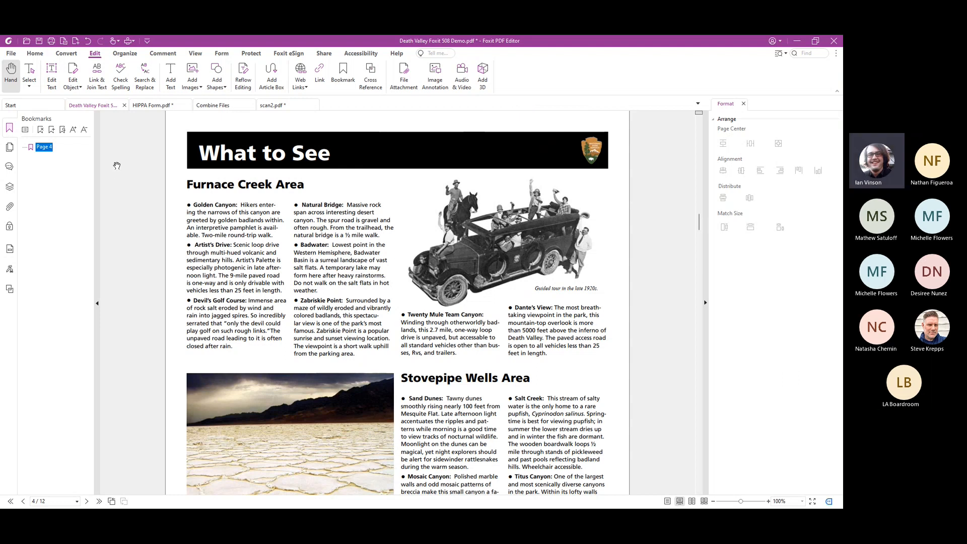
pyautogui.click(124, 54)
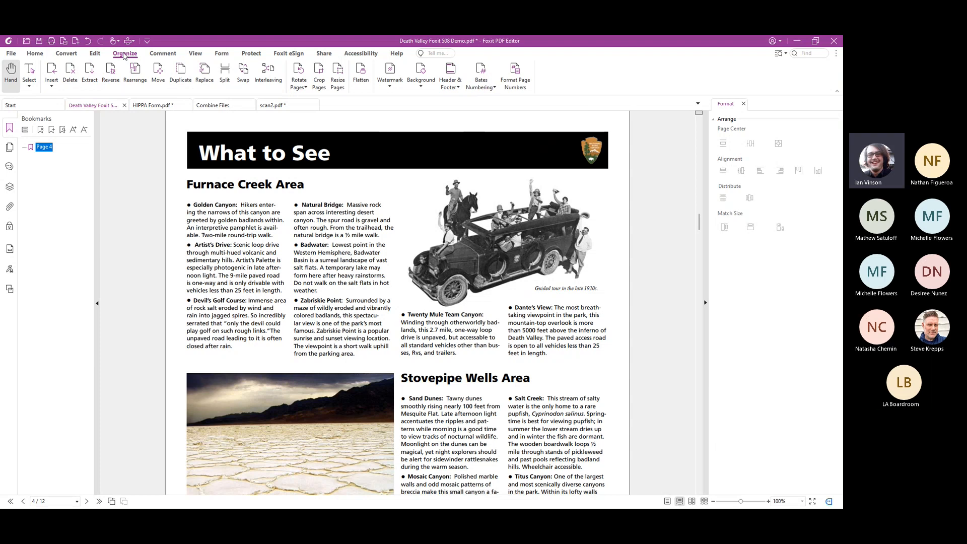
pyautogui.click(10, 148)
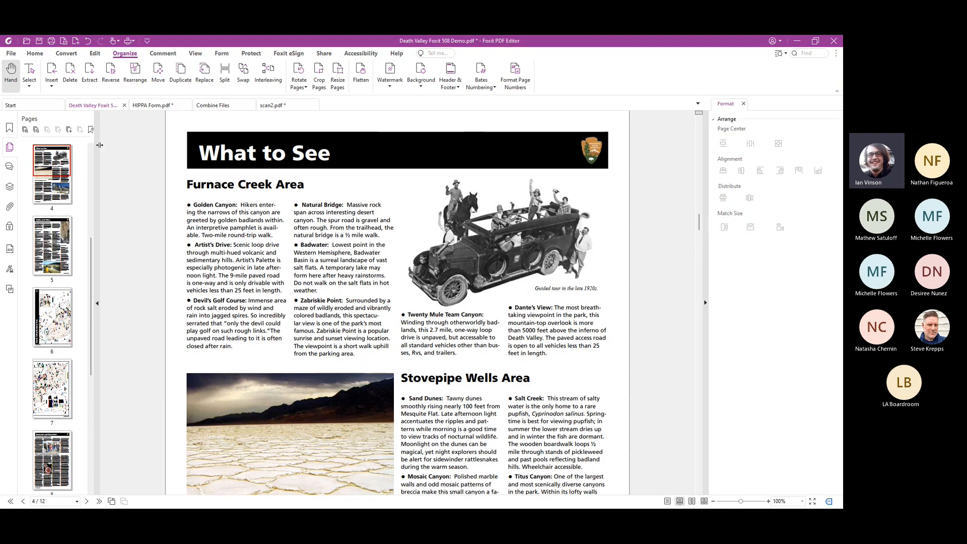
pyautogui.moveTo(99, 149); pyautogui.dragTo(258, 141)
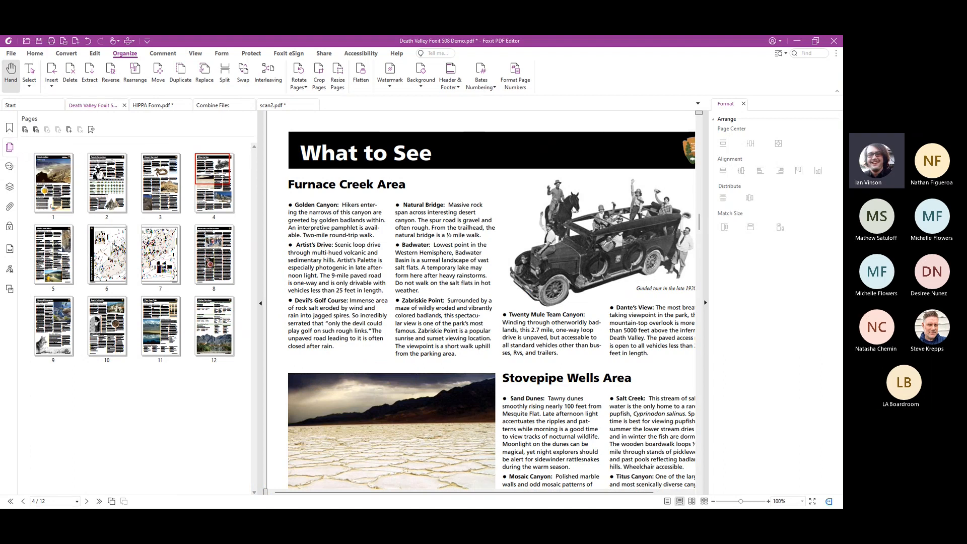
pyautogui.click(109, 251)
pyautogui.keyDown('shift'); pyautogui.click(157, 255); pyautogui.keyUp('shift')
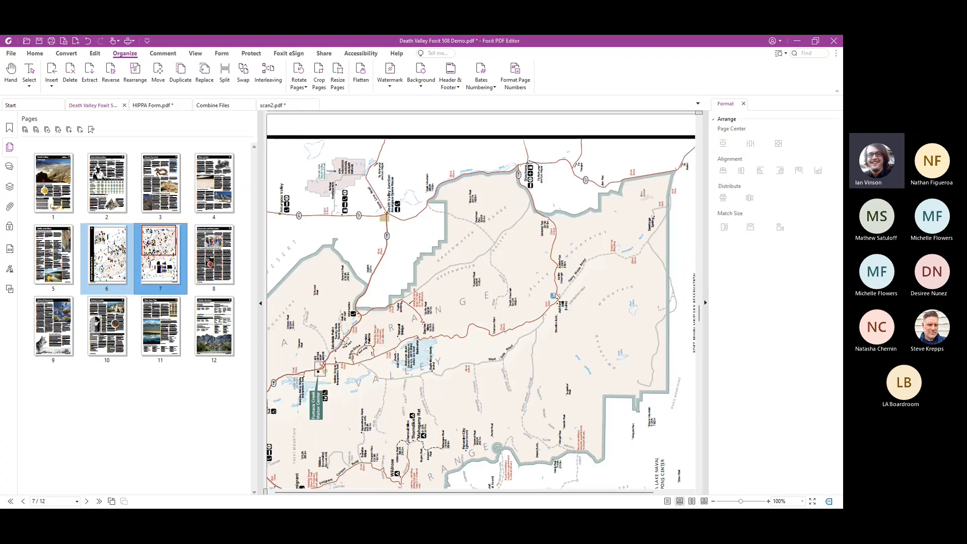
pyautogui.moveTo(110, 251); pyautogui.dragTo(241, 327)
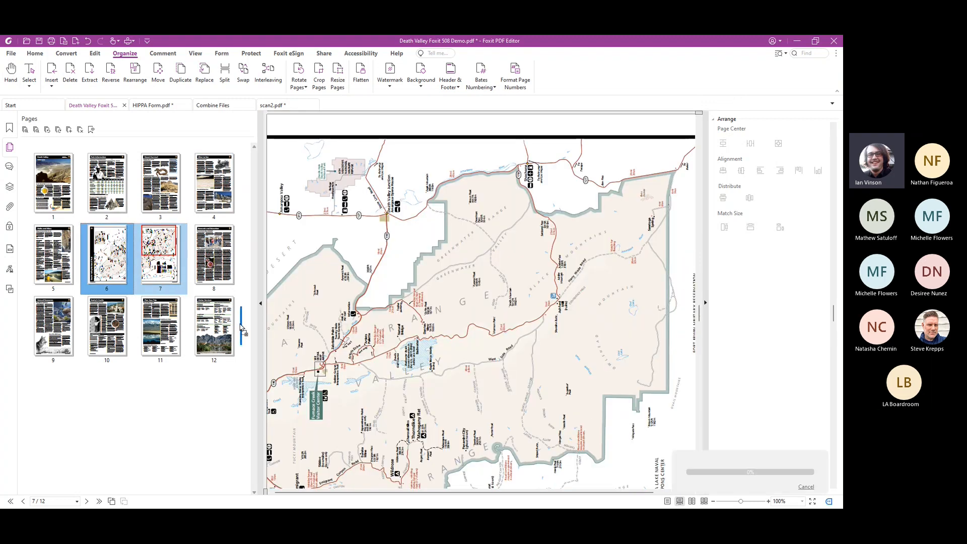
# Select pages 1 through 6 and show the commands available for the selected pages
pyautogui.click(50, 182)
pyautogui.keyDown('shift'); pyautogui.click(111, 255); pyautogui.keyUp('shift')
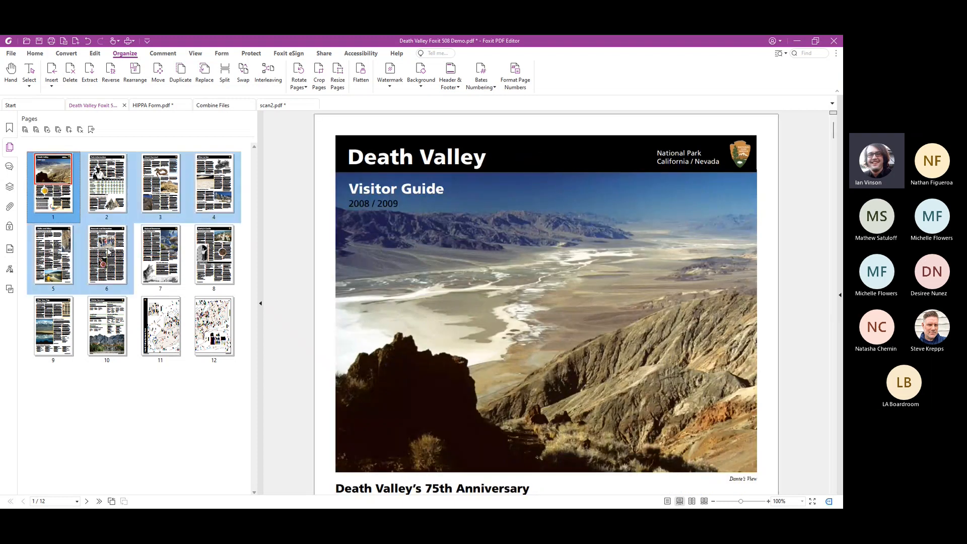
pyautogui.rightClick(108, 252)
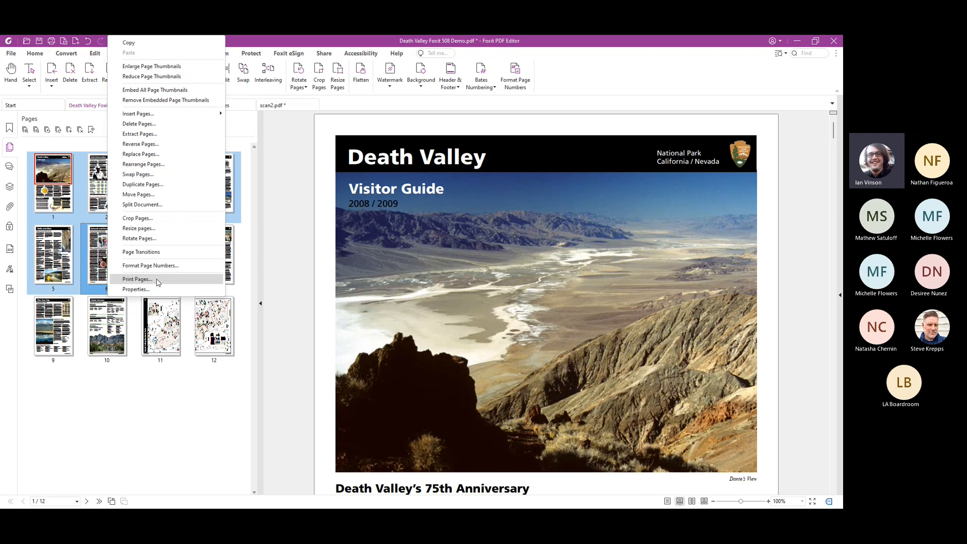
pyautogui.click(168, 374)
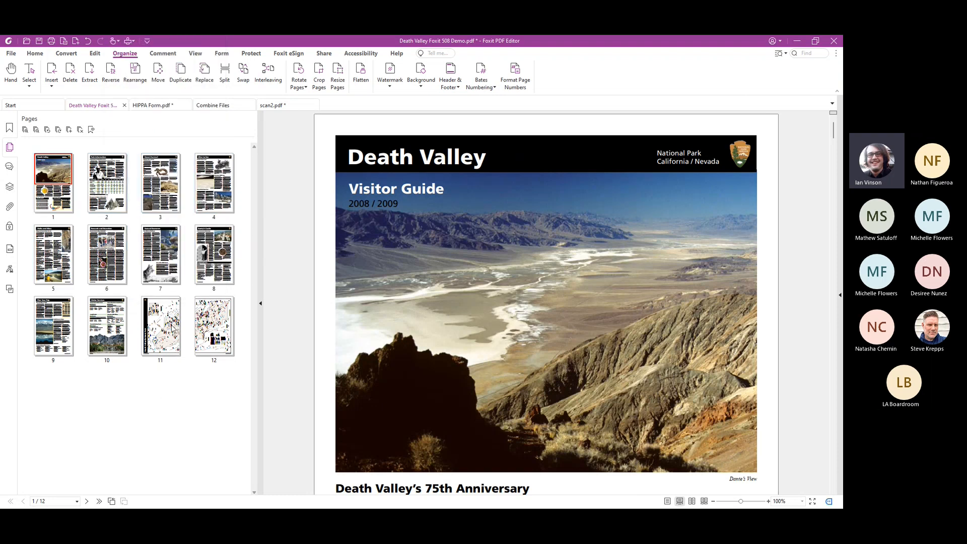
# Examine the sources for inserting pages, both for page 8's thumbnail and for the whole document
pyautogui.rightClick(213, 252)
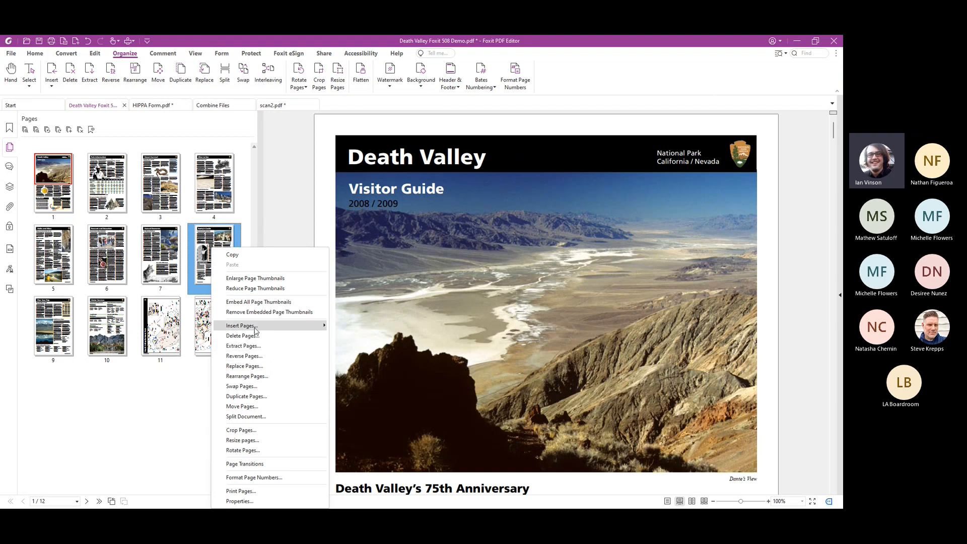
pyautogui.moveTo(255, 328)
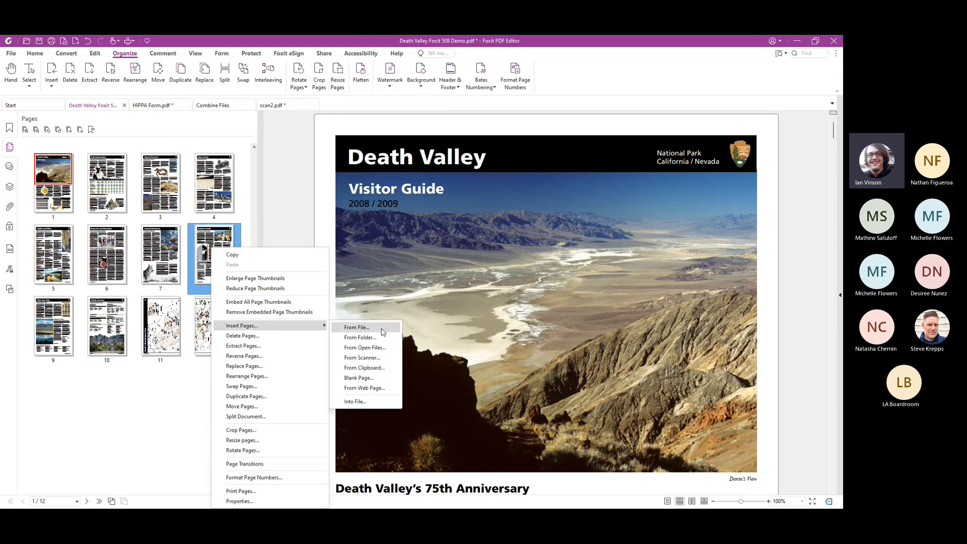
pyautogui.click(123, 395)
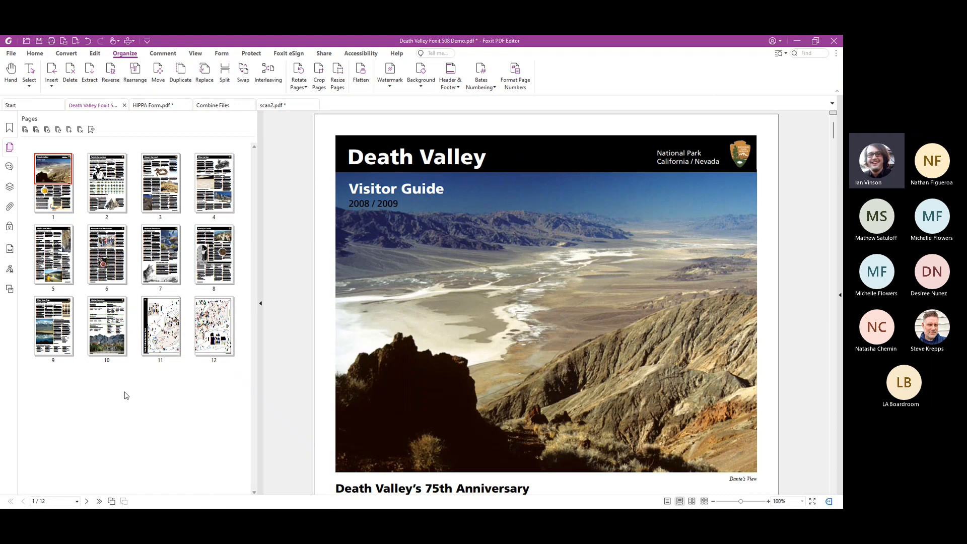
pyautogui.moveTo(262, 212); pyautogui.dragTo(107, 256)
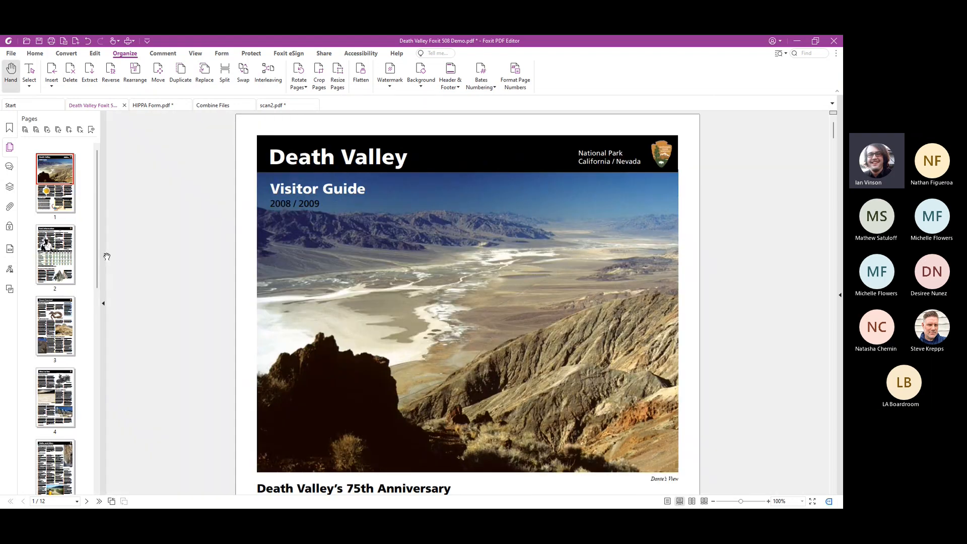
pyautogui.click(51, 82)
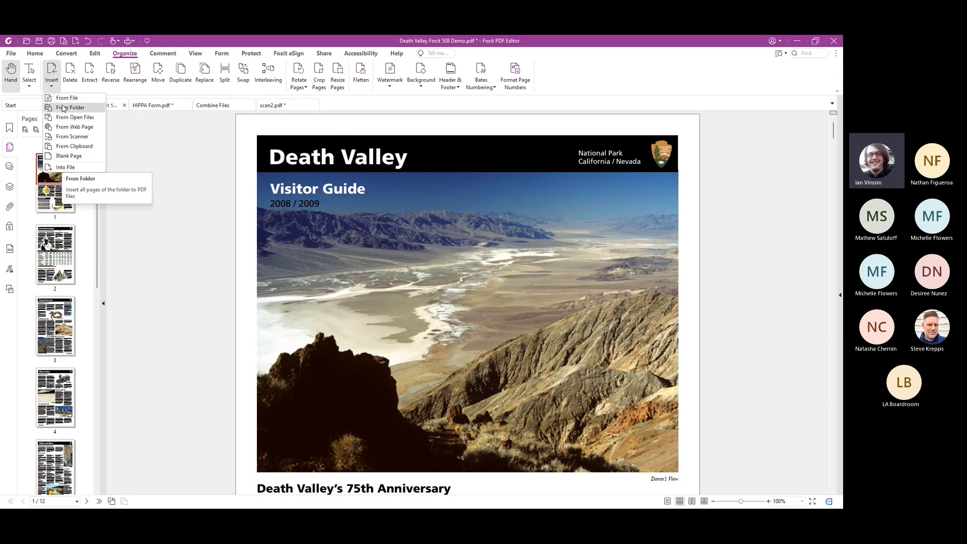
pyautogui.click(156, 140)
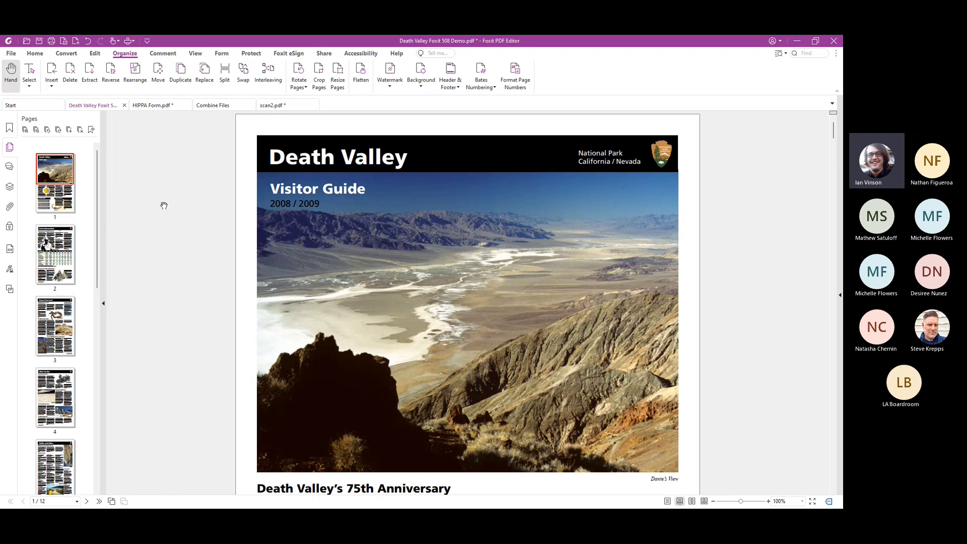
# Examine the options for splitting the document and for interleaving two files into a single PDF, changing nothing
pyautogui.click(225, 76)
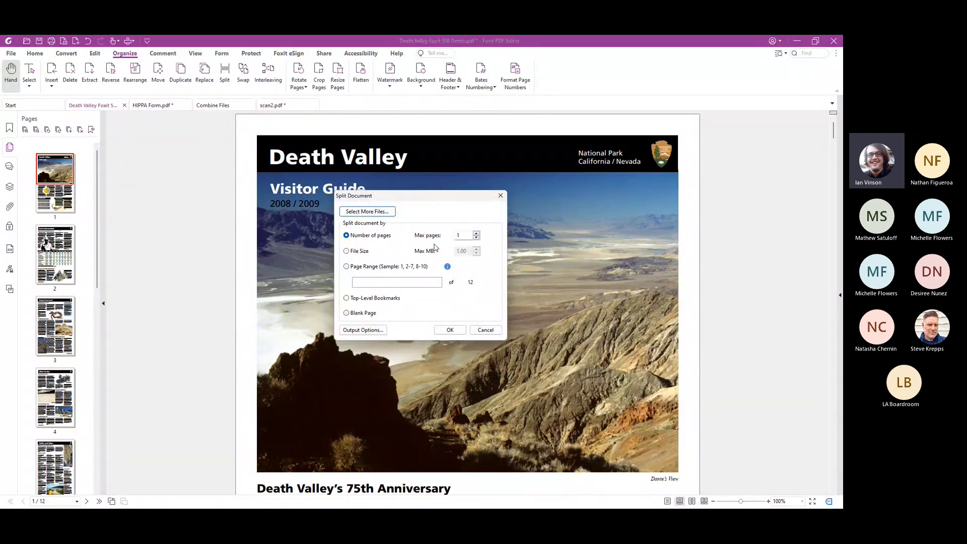
pyautogui.press('Escape')
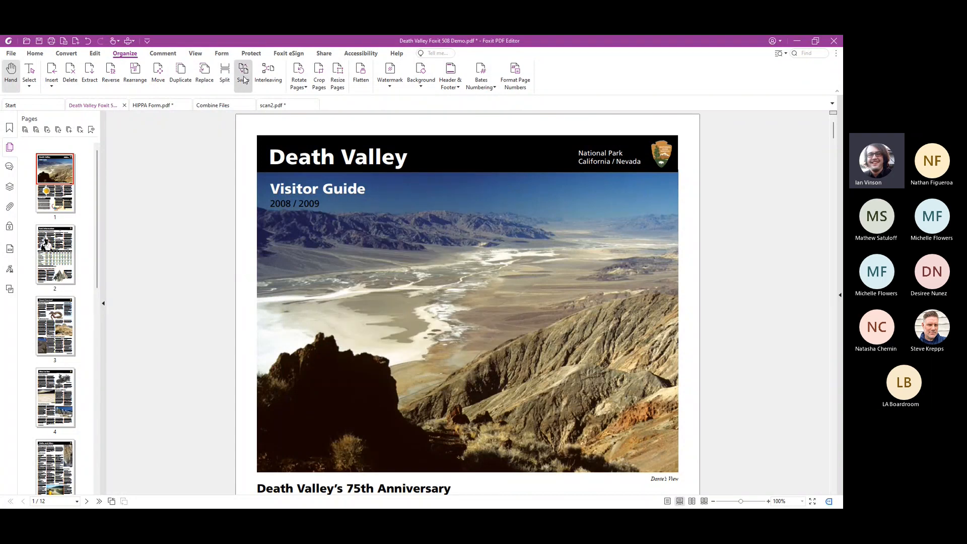
pyautogui.click(270, 74)
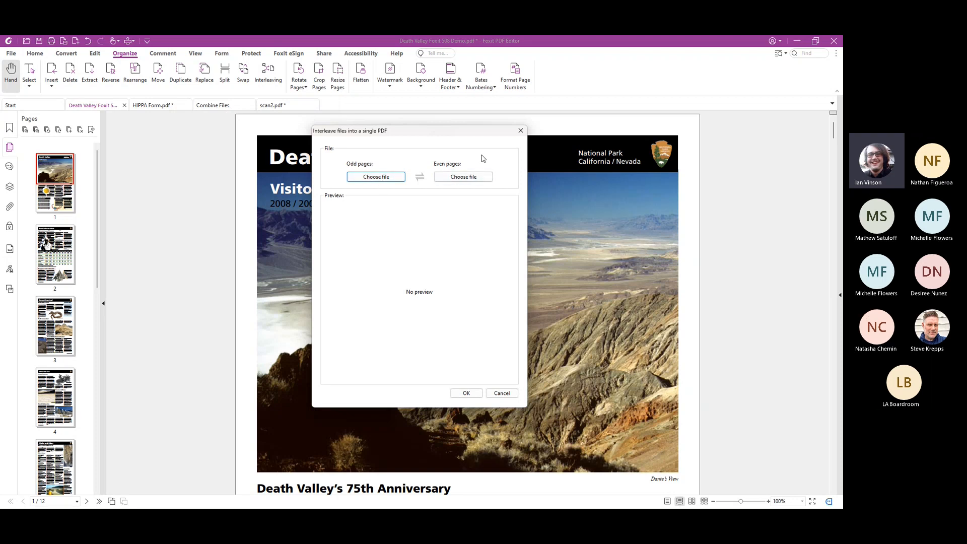
pyautogui.click(522, 132)
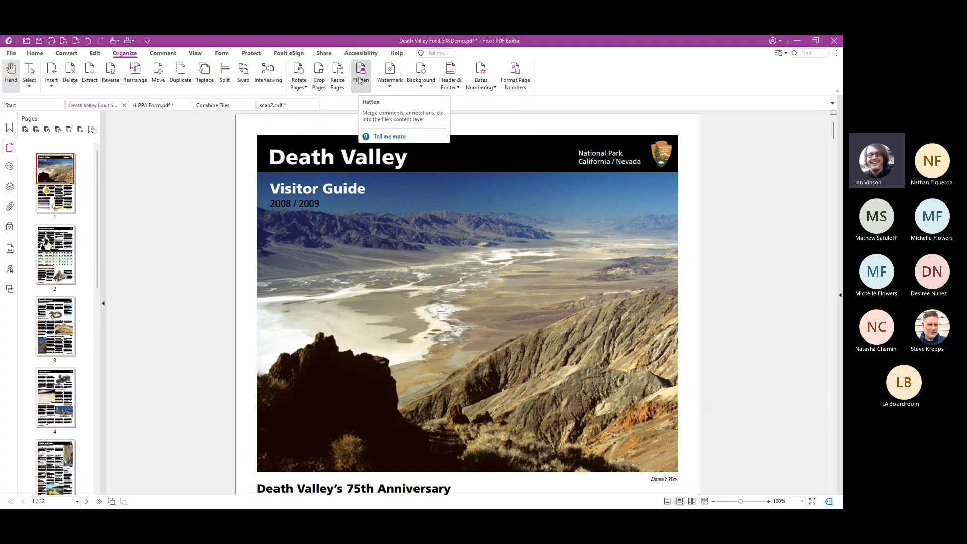
# Examine the Add Watermark settings with a file as the source, check the saved settings, and close without adding a watermark
pyautogui.click(394, 88)
pyautogui.click(398, 103)
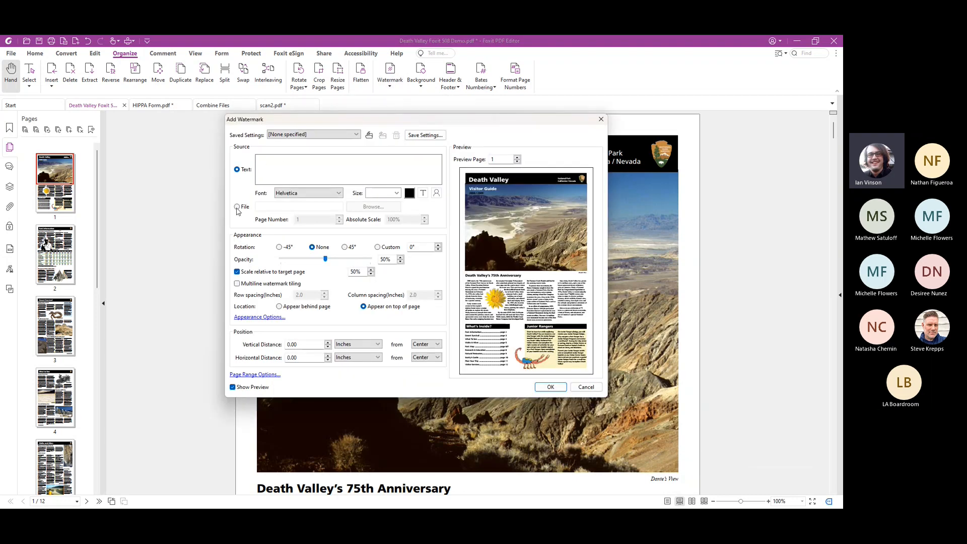
pyautogui.click(237, 208)
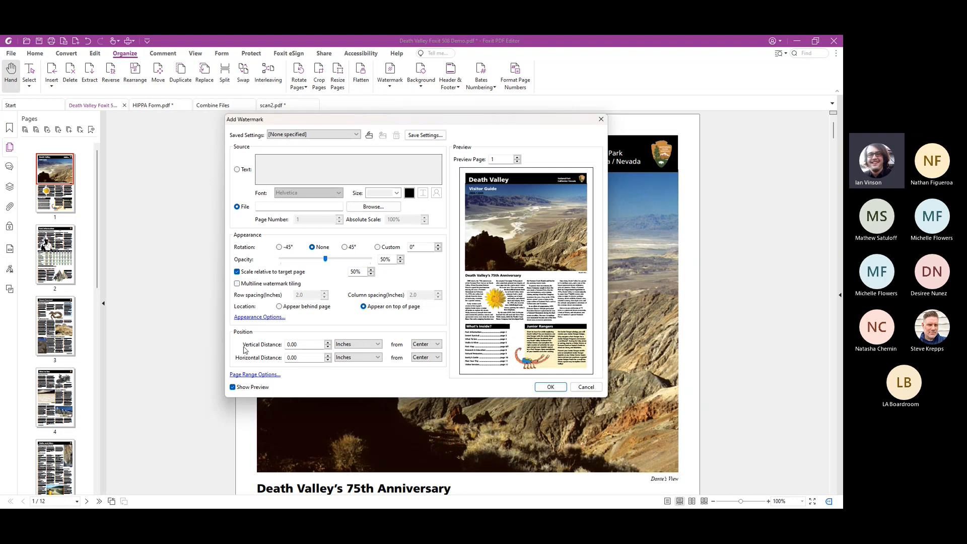
pyautogui.click(354, 136)
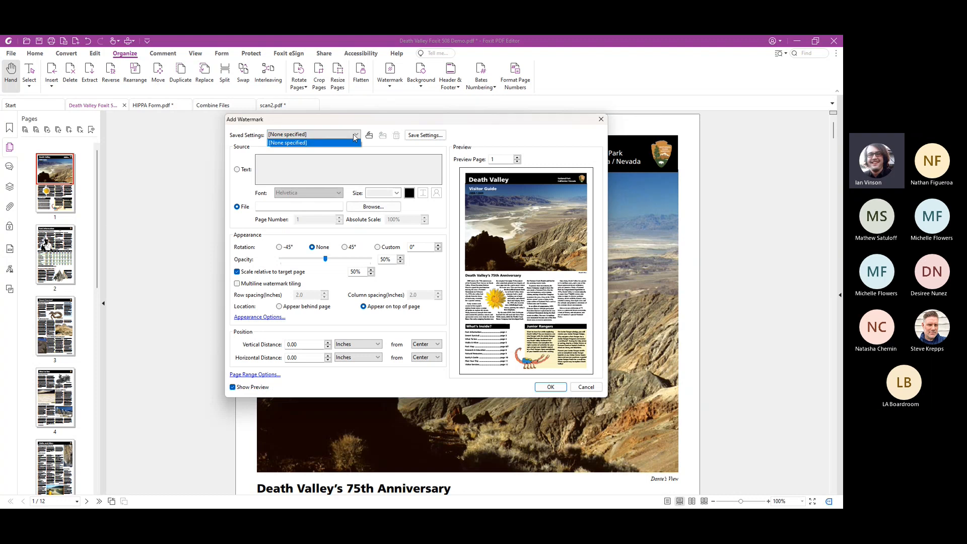
pyautogui.click(365, 127)
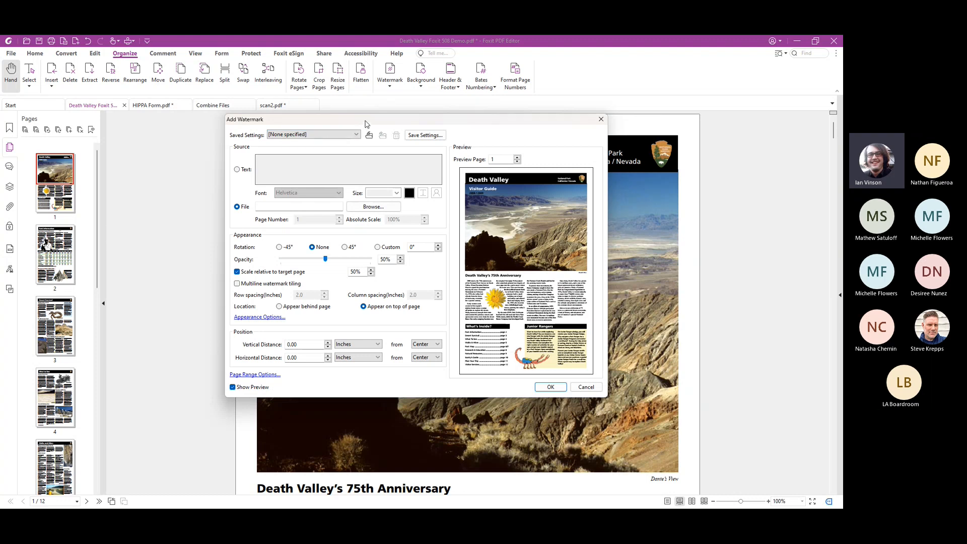
pyautogui.click(601, 120)
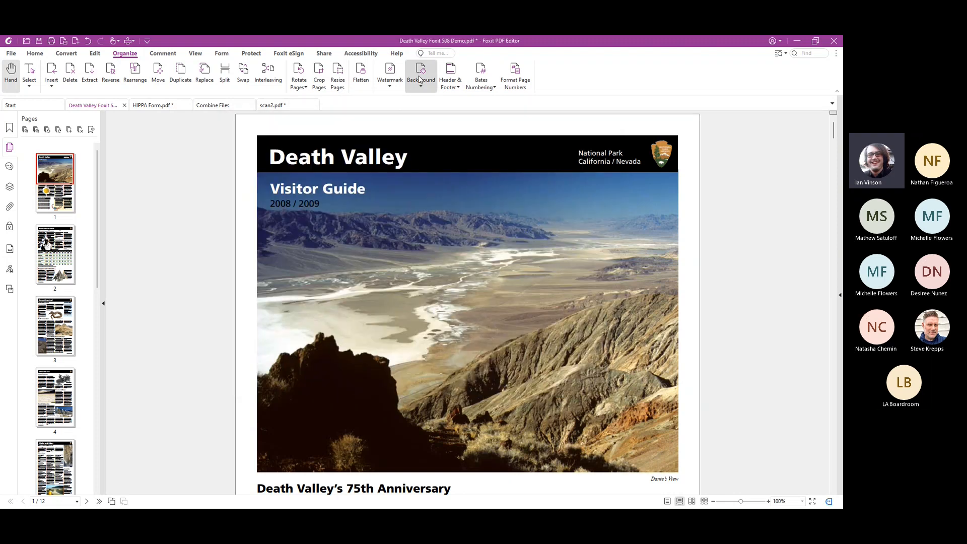
# Add a footer with the page number on the left and the m/d date on the right, and check it on page 1
pyautogui.click(450, 80)
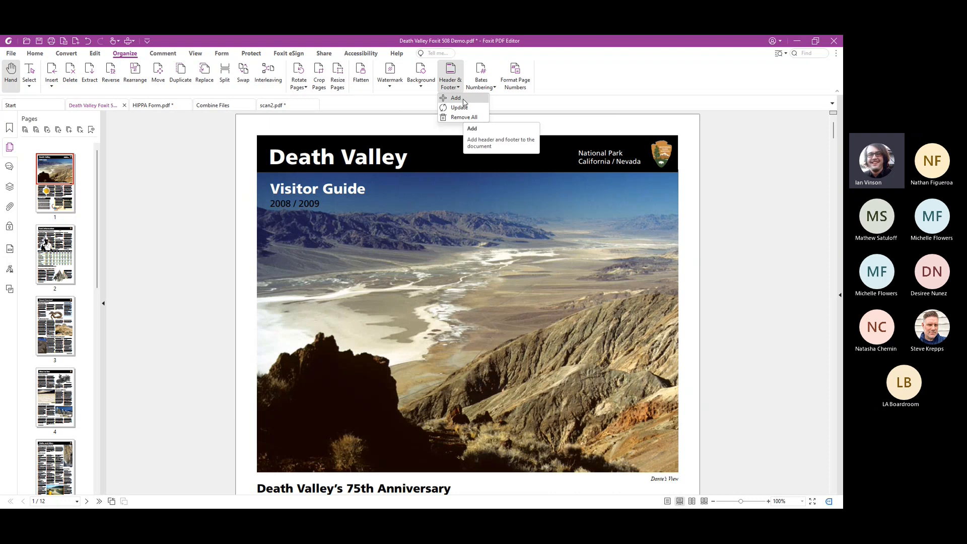
pyautogui.click(464, 99)
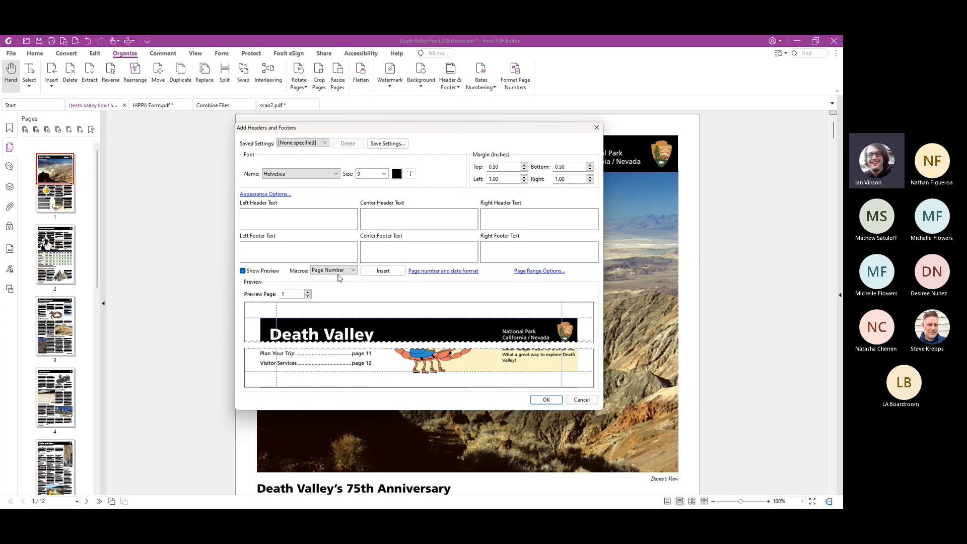
pyautogui.click(379, 272)
pyautogui.click(338, 272)
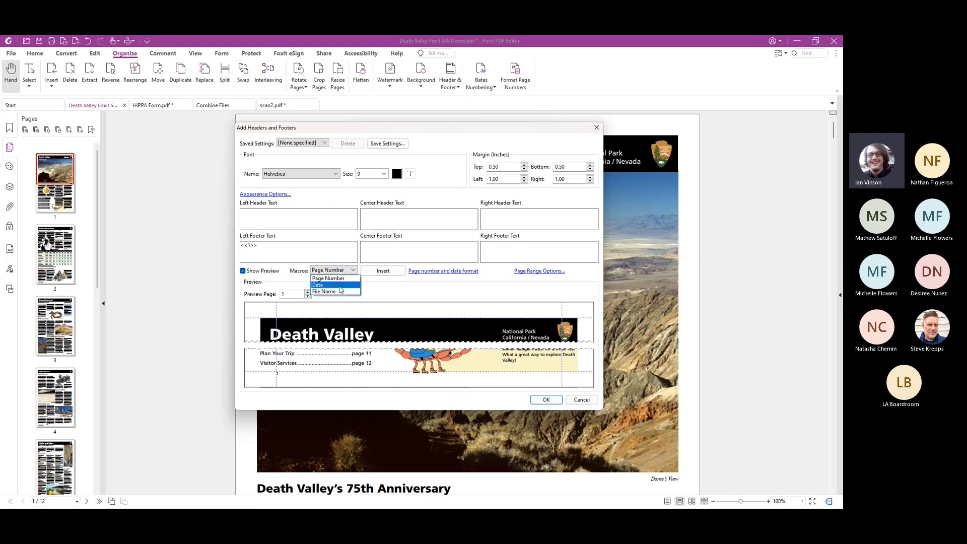
pyautogui.click(342, 285)
pyautogui.click(373, 272)
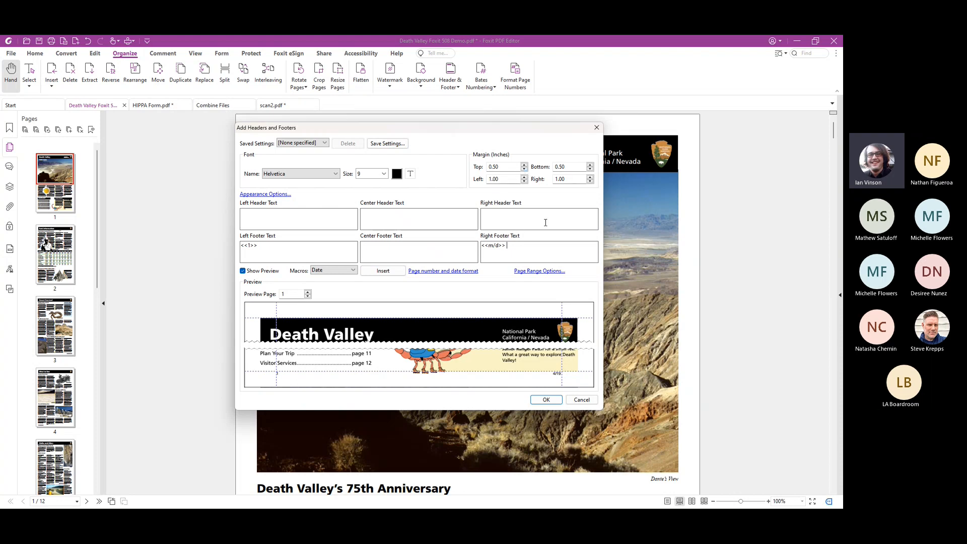
pyautogui.click(546, 399)
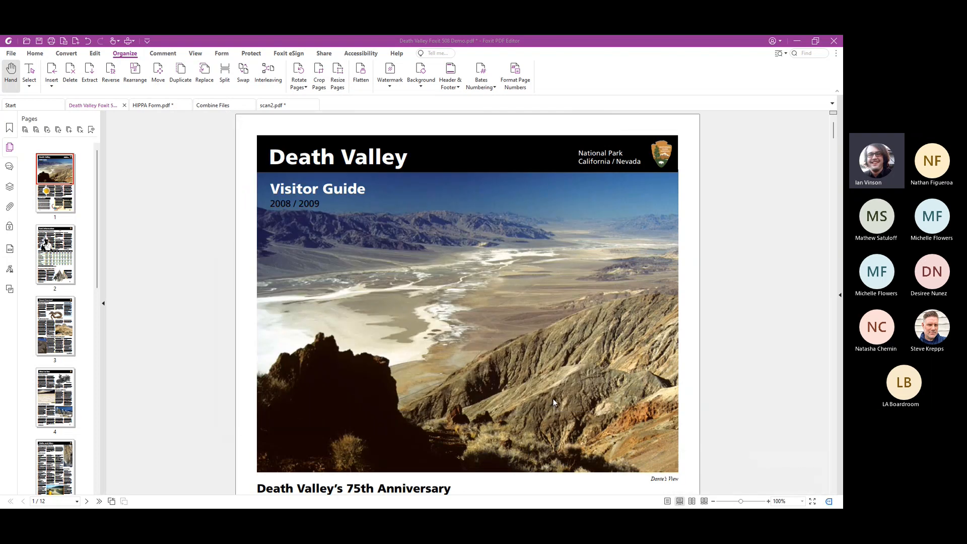
pyautogui.scroll(-6, 554, 399)
pyautogui.scroll(-2, 555, 400)
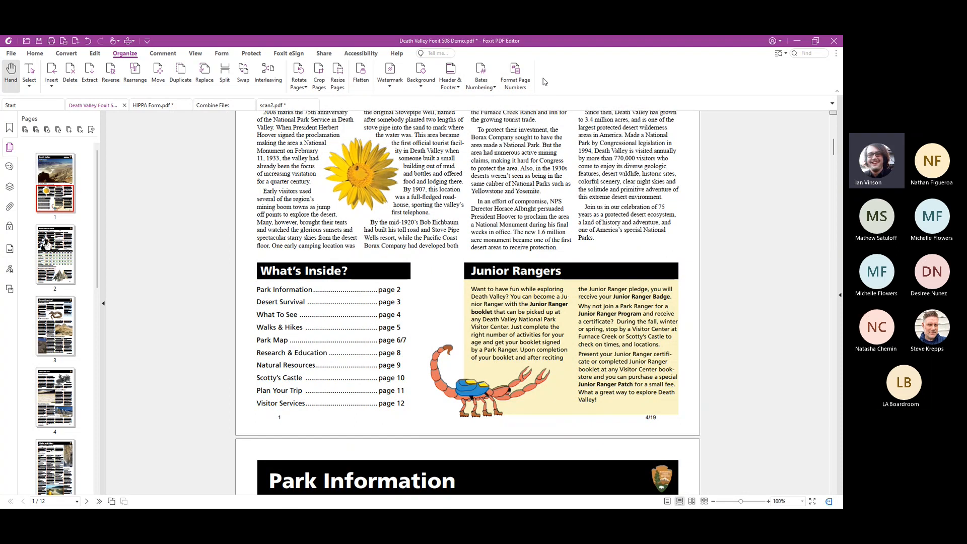
# Draw a rectangle annotation around the "Junior Rangers" heading on page 1, then view and close its pop-up note
pyautogui.click(169, 55)
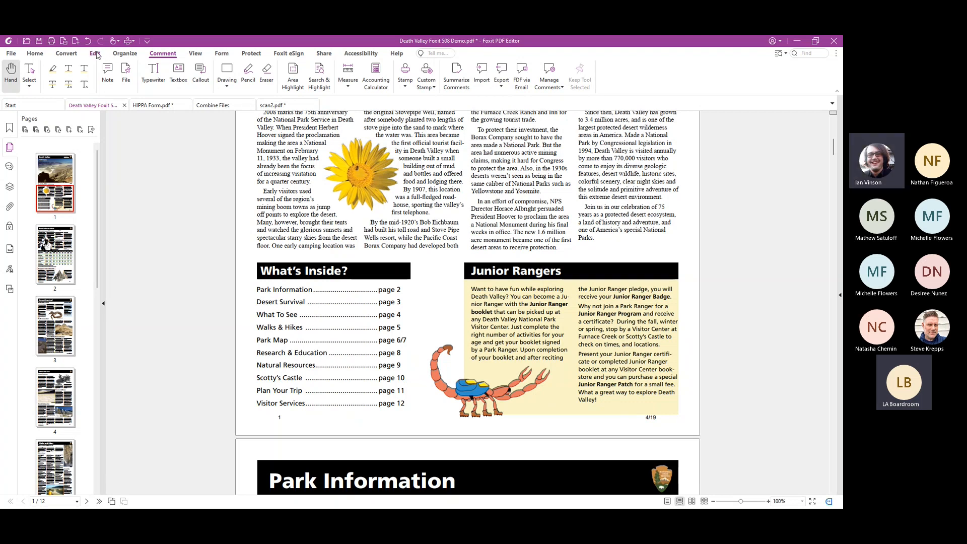
pyautogui.click(227, 83)
pyautogui.click(238, 98)
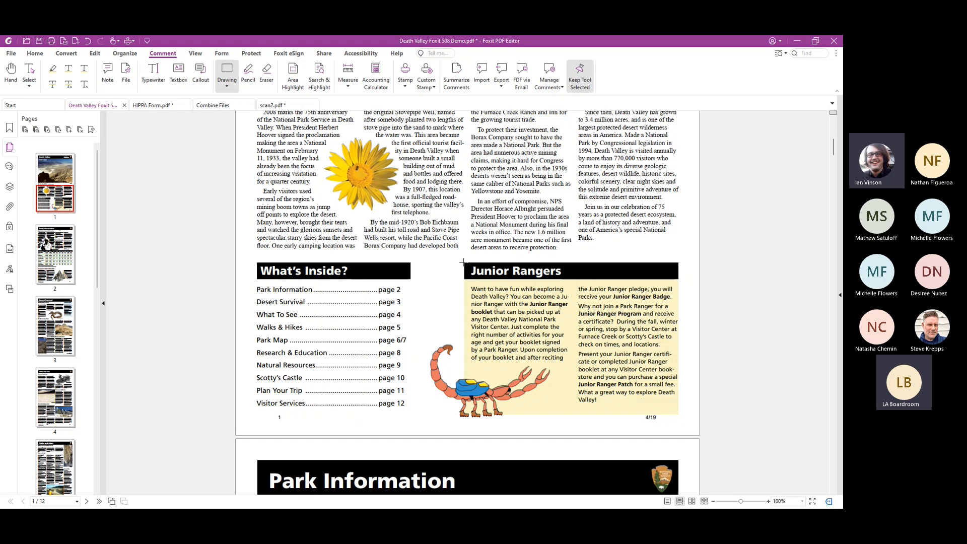
pyautogui.moveTo(463, 262); pyautogui.dragTo(679, 280)
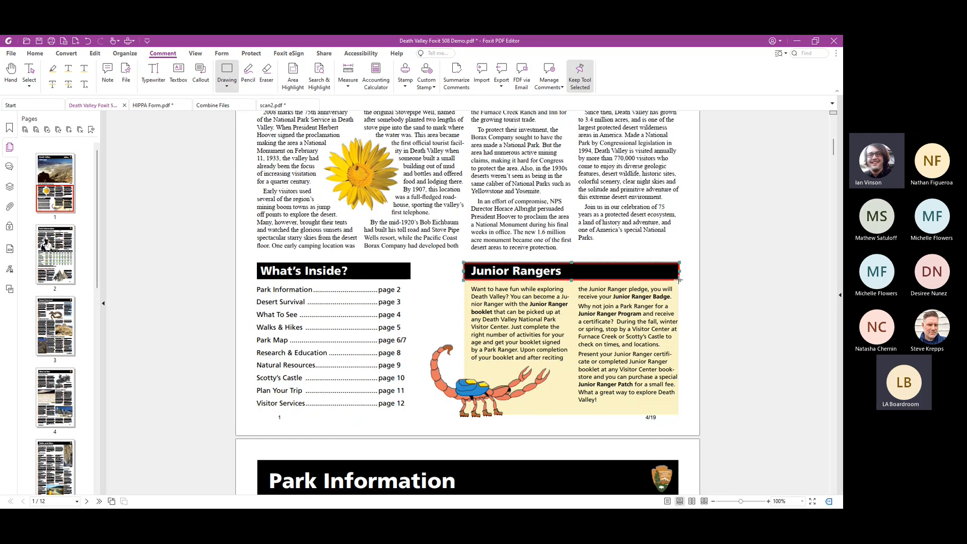
pyautogui.doubleClick(673, 282)
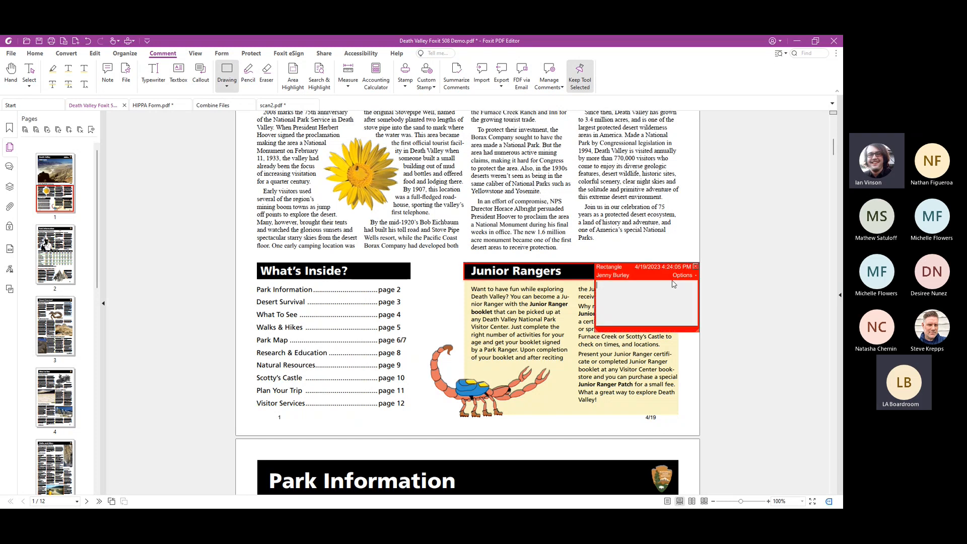
pyautogui.click(695, 268)
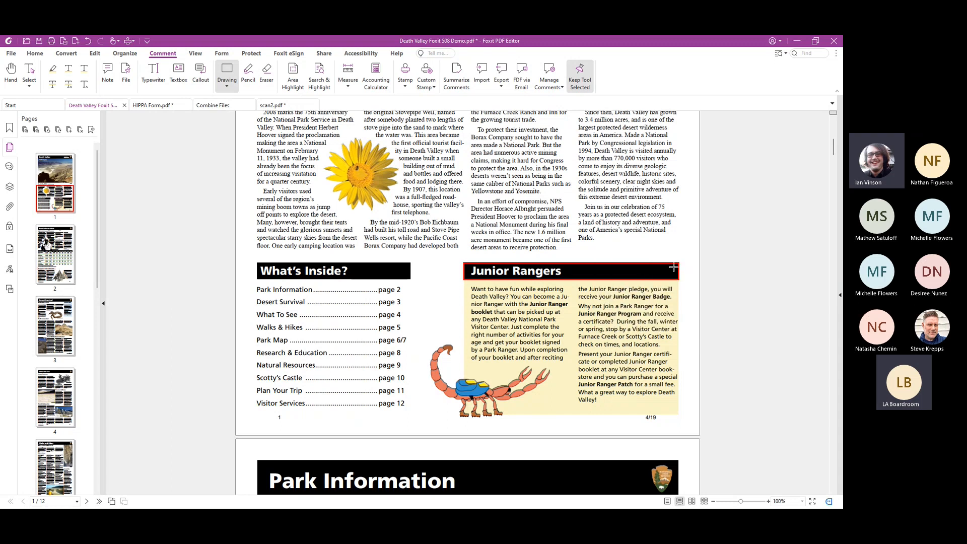
# Change the border color of the rectangle around the "Junior Rangers" heading to custom yellow #FFE600
pyautogui.click(842, 158)
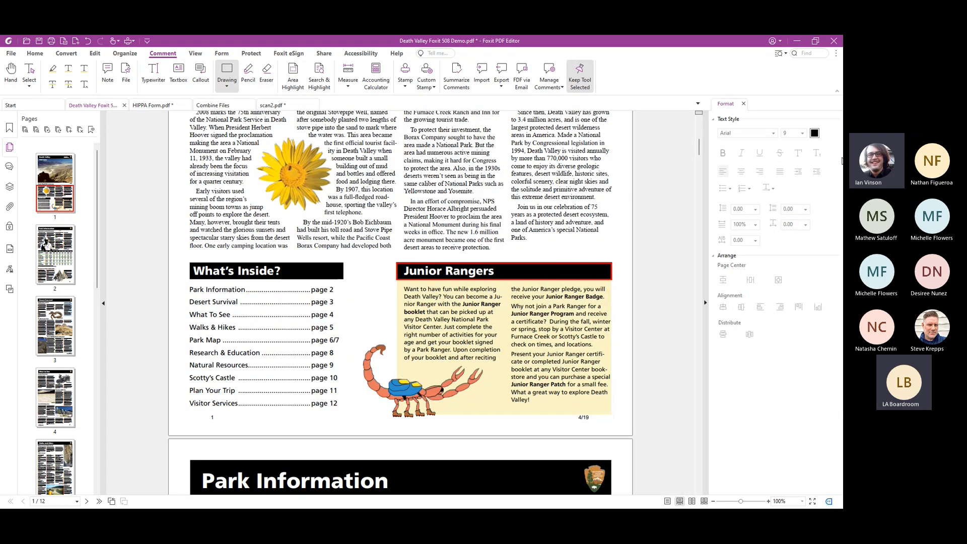
pyautogui.click(555, 264)
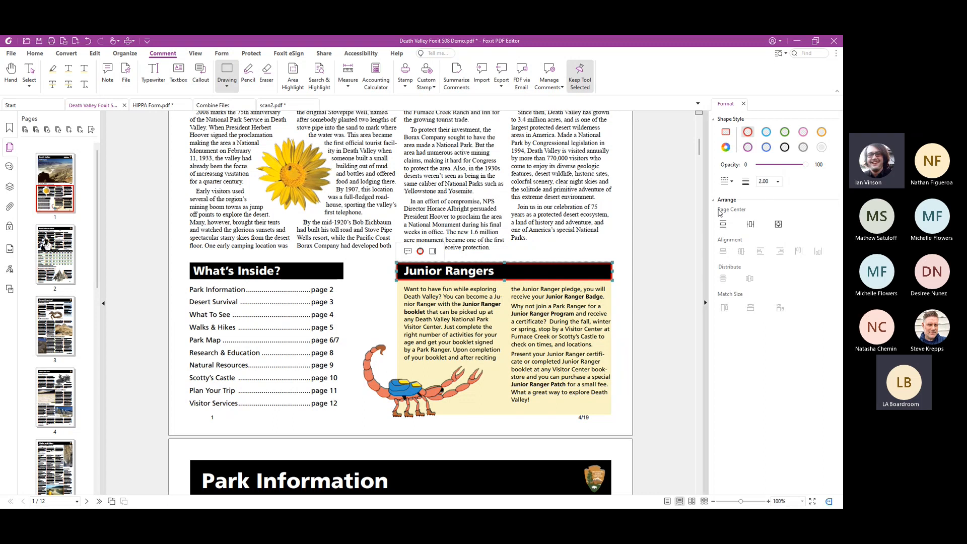
pyautogui.click(727, 147)
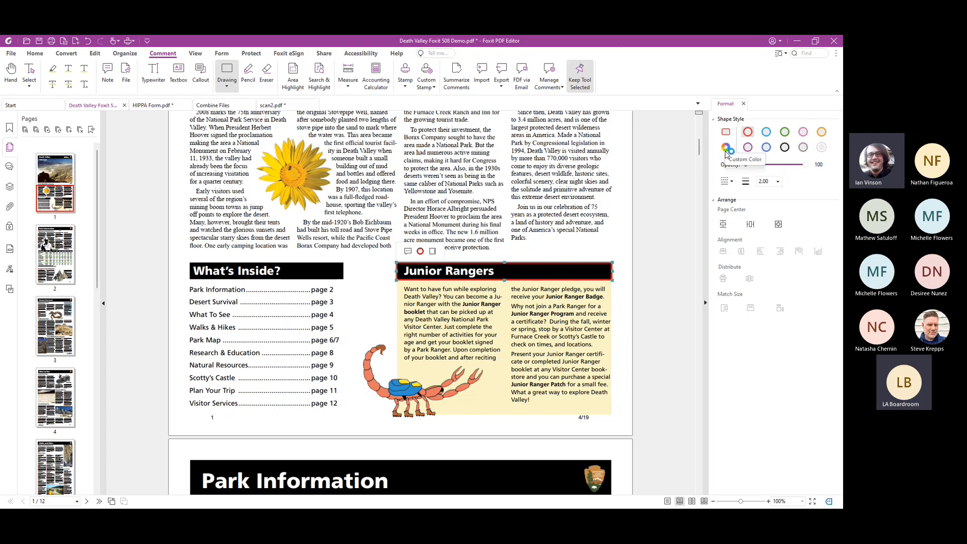
pyautogui.click(349, 249)
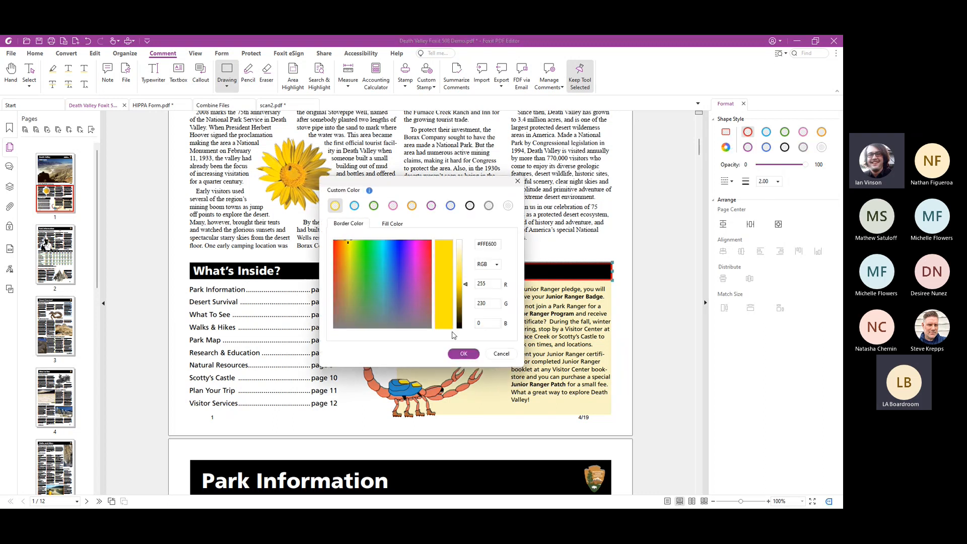
pyautogui.click(461, 350)
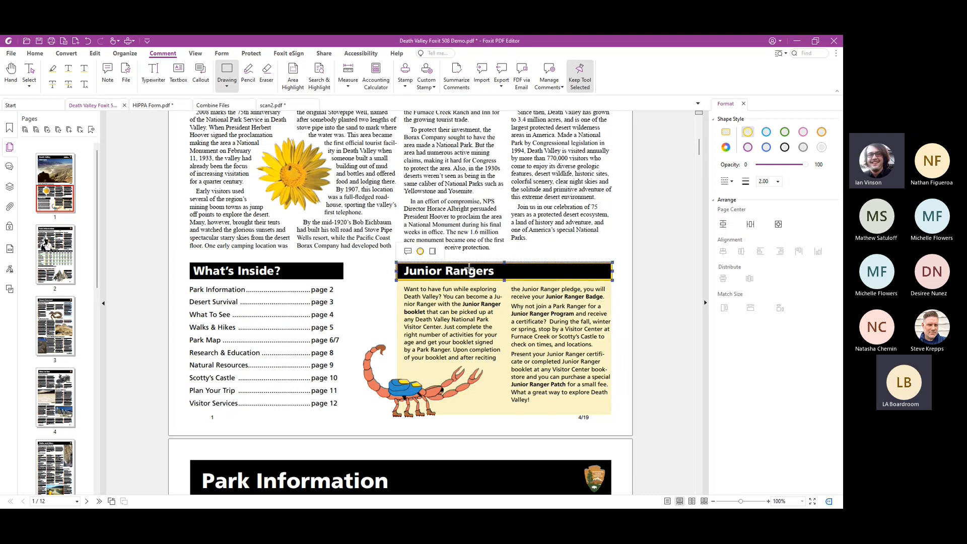
# Examine the Create Link appearance and destination options for an area above "What's Inside?" on page 1, then cancel without adding a link
pyautogui.click(97, 55)
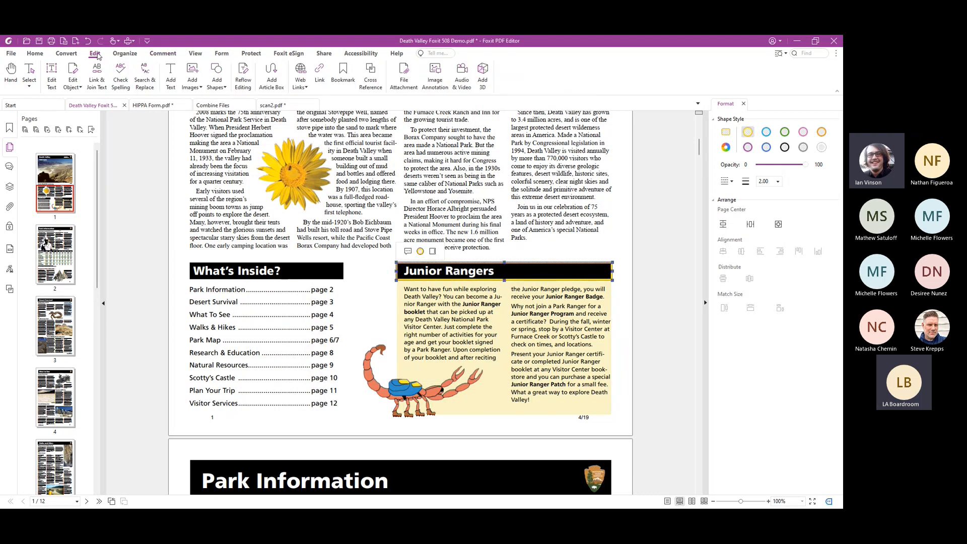
pyautogui.click(319, 76)
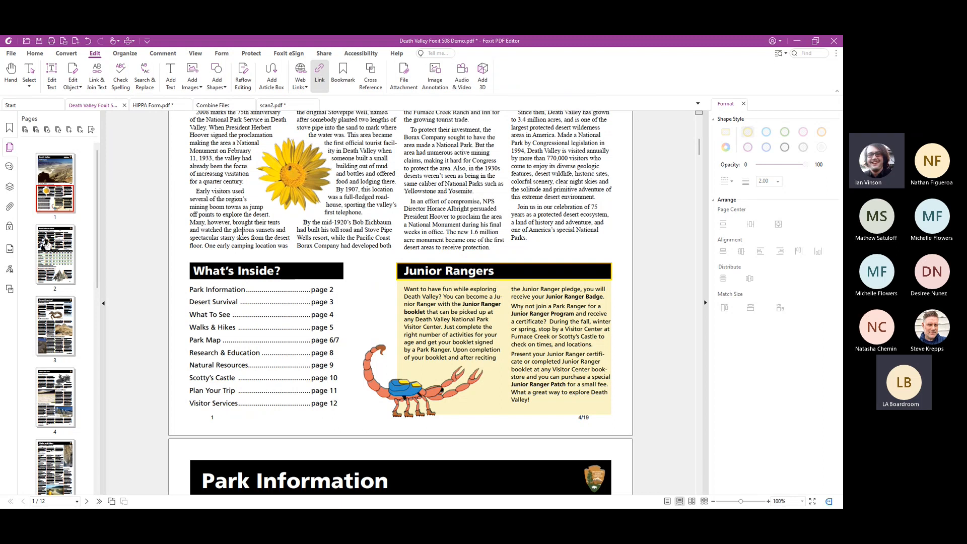
pyautogui.moveTo(188, 218); pyautogui.dragTo(319, 263)
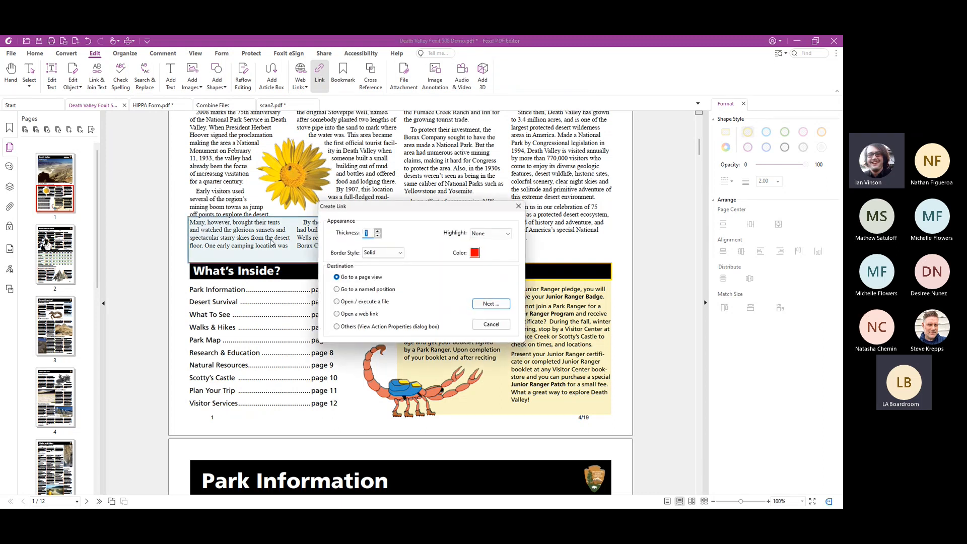
pyautogui.click(378, 231)
pyautogui.click(378, 231)
pyautogui.click(378, 231)
pyautogui.click(378, 231)
pyautogui.click(378, 231)
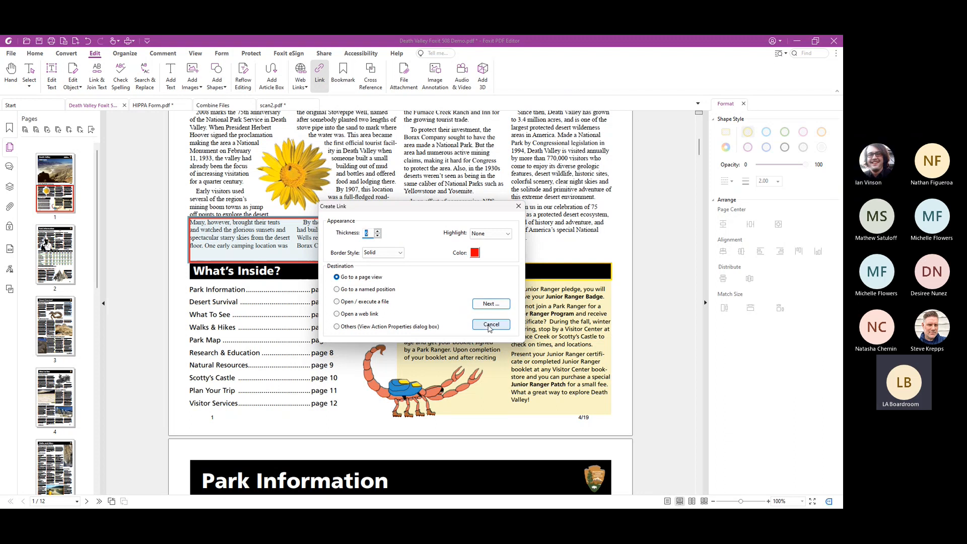
pyautogui.click(518, 206)
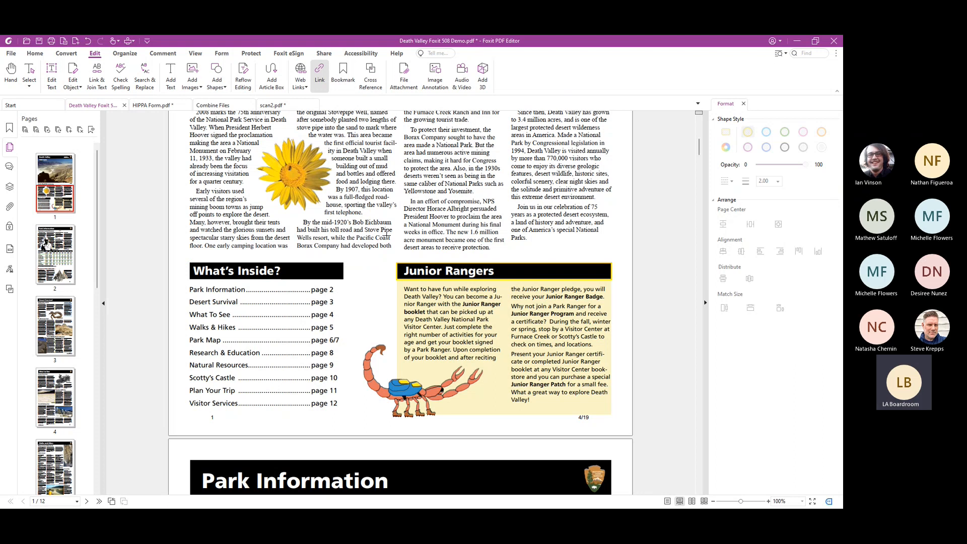
pyautogui.press('Escape')
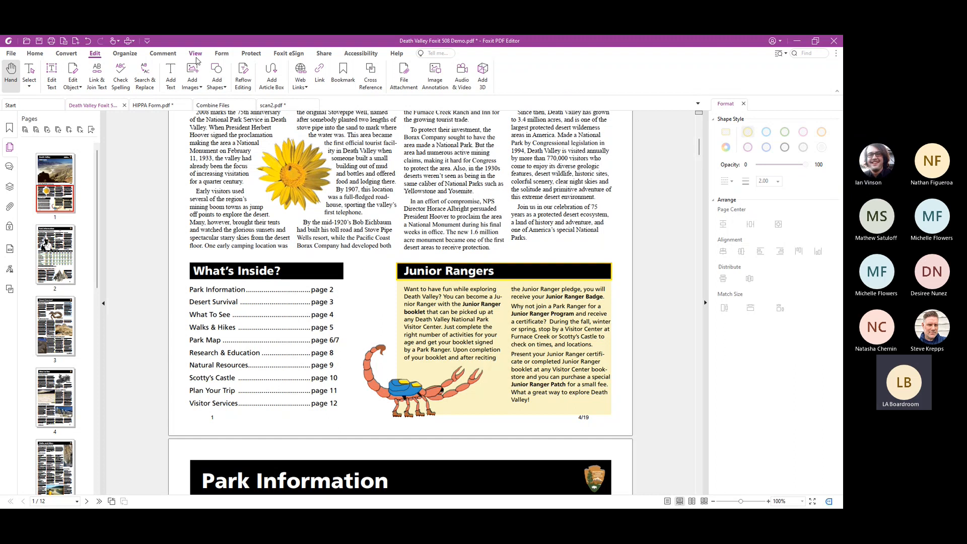
# Examine the available drawing shapes and the dynamic, standard and Sign Here stamps without placing any
pyautogui.click(166, 54)
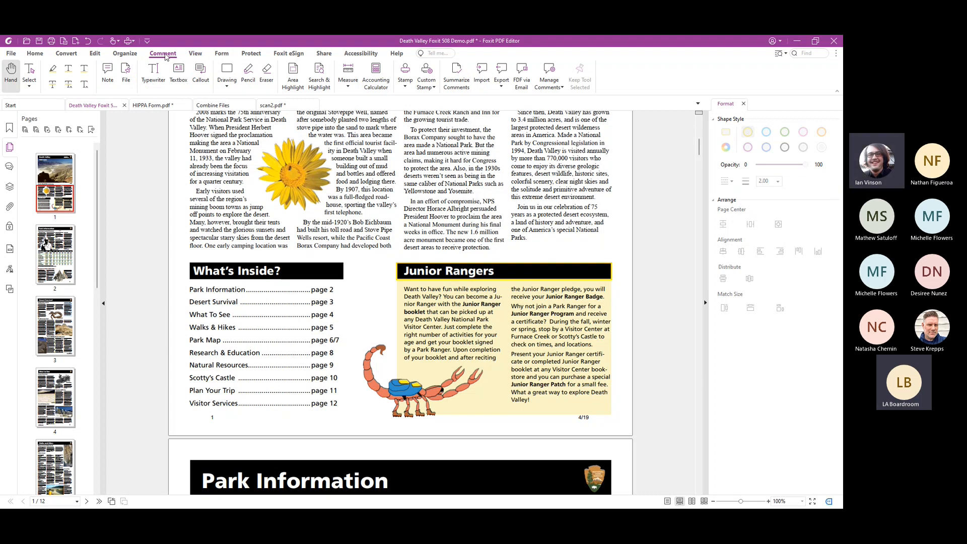
pyautogui.click(226, 88)
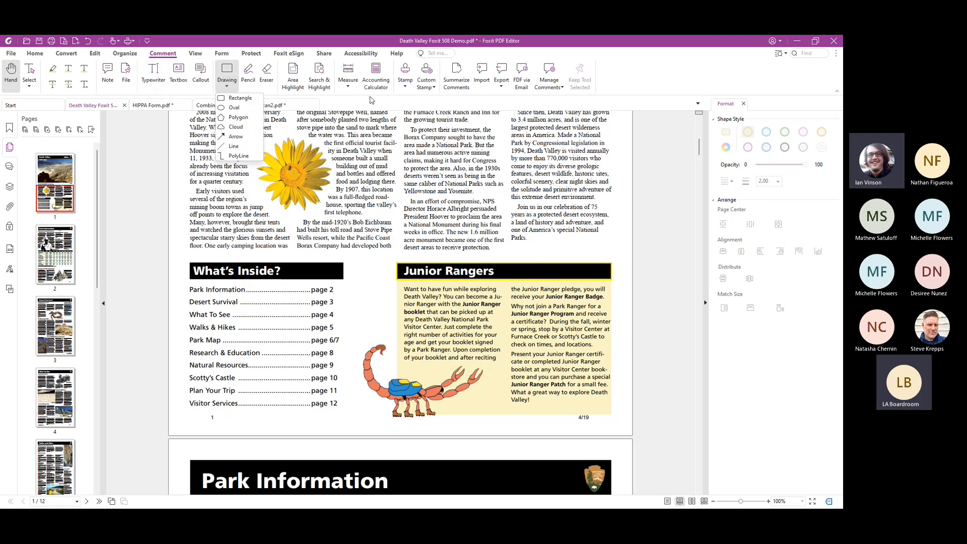
pyautogui.click(407, 88)
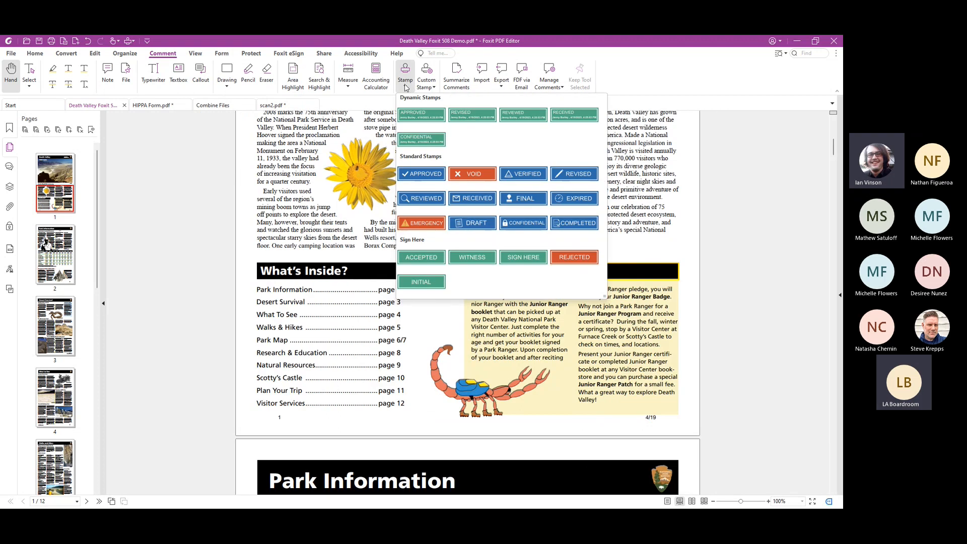
pyautogui.click(407, 87)
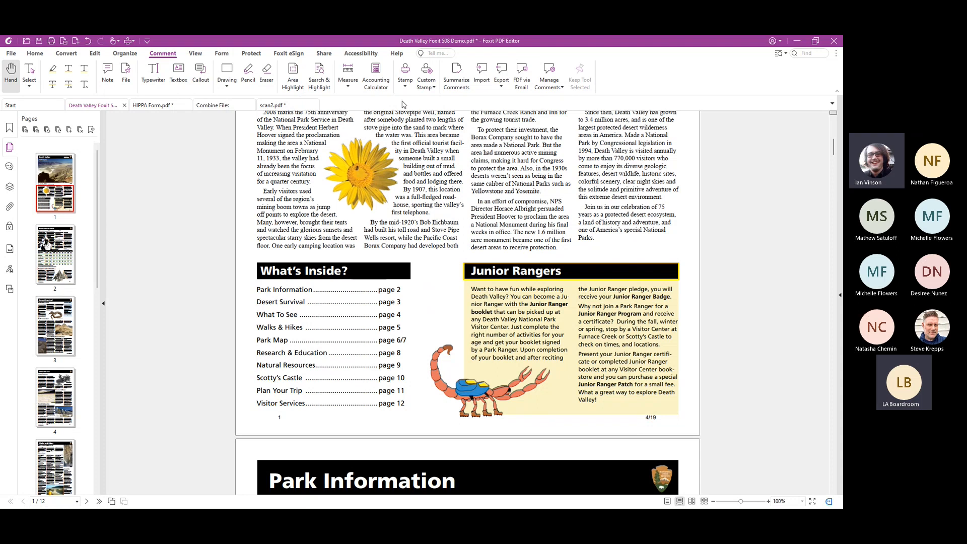
# Total 9, 6 and 3 in the Accounting Calculator, place the calculation tape on page 1, and close the calculator
pyautogui.click(376, 80)
pyautogui.moveTo(193, 45); pyautogui.dragTo(257, 123)
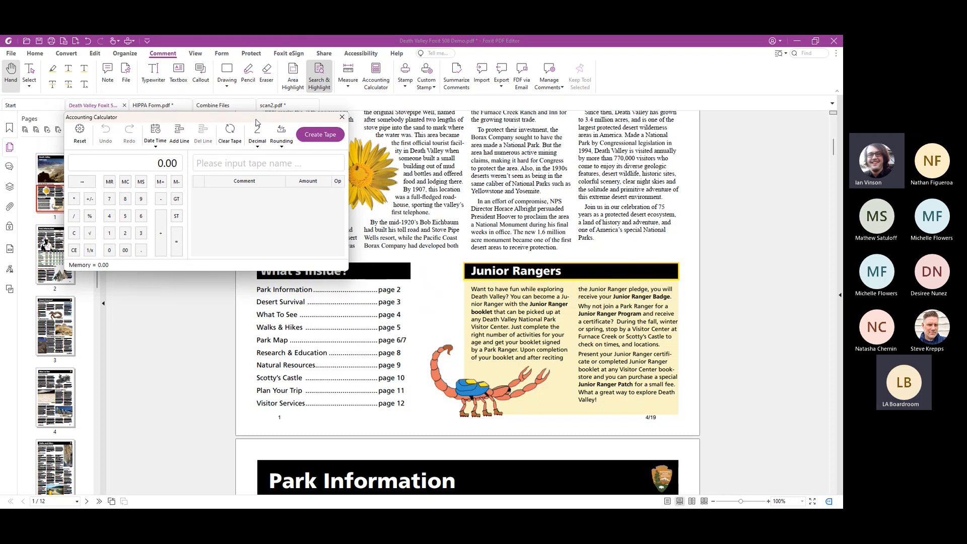
pyautogui.click(142, 199)
pyautogui.click(160, 233)
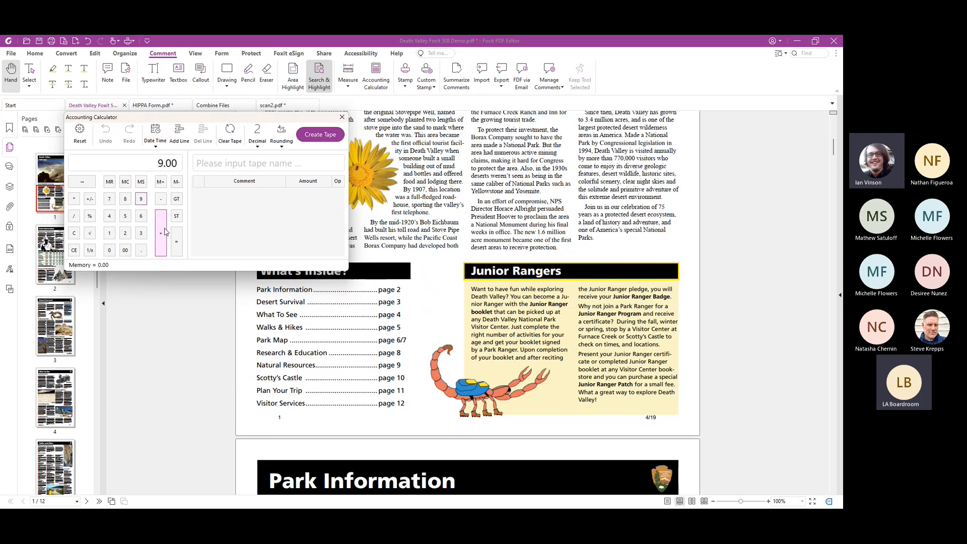
pyautogui.click(141, 216)
pyautogui.click(161, 233)
pyautogui.click(141, 234)
pyautogui.click(161, 233)
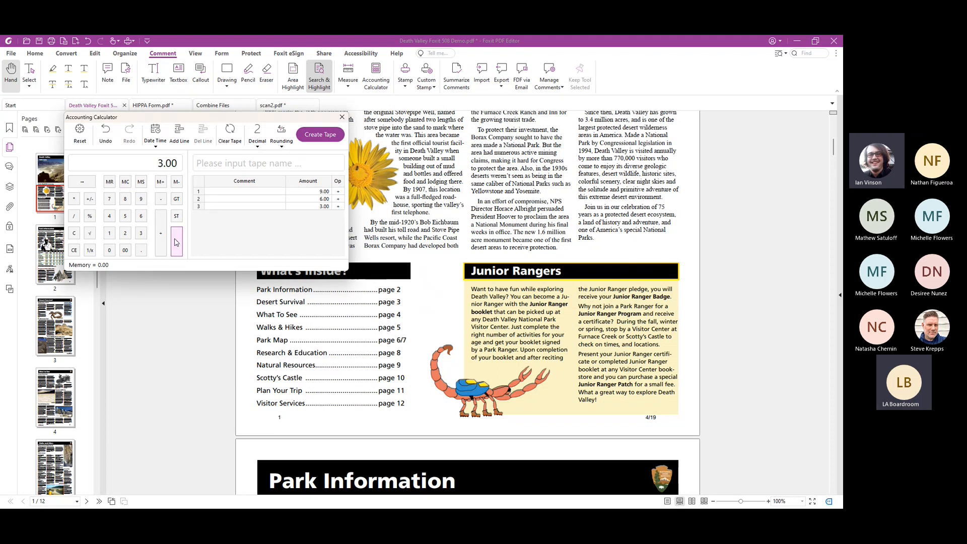
pyautogui.click(177, 243)
pyautogui.click(317, 135)
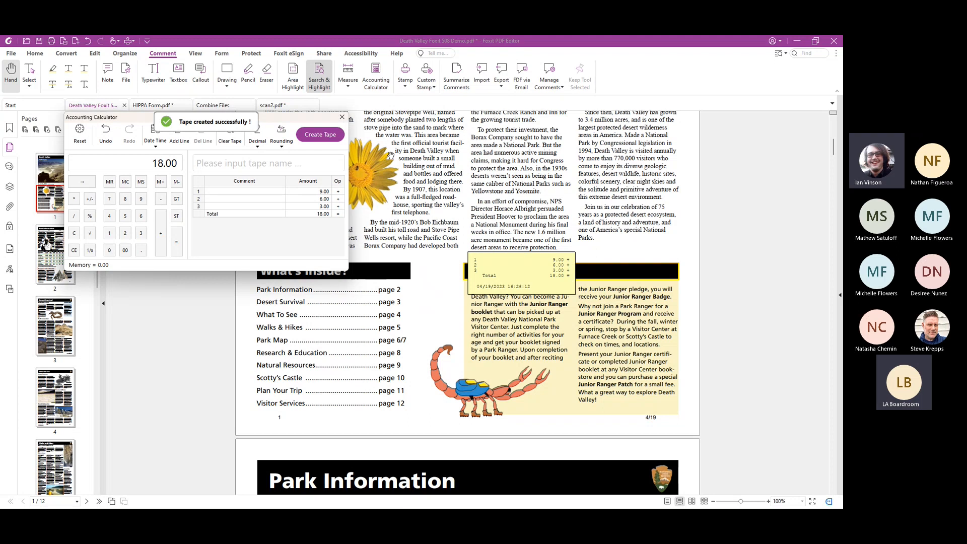
pyautogui.click(342, 117)
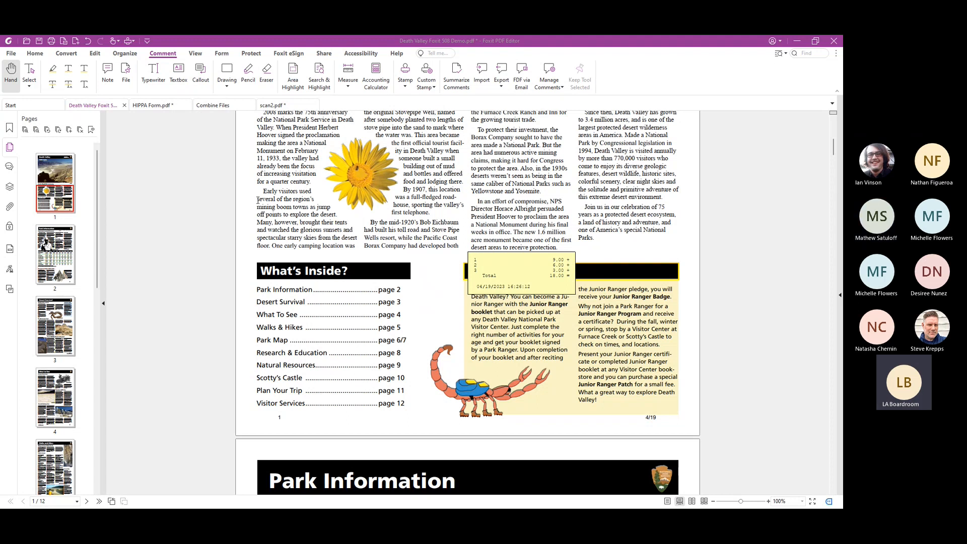
# Show the document's comments list, widen it to fit the calculation tape entry, and deselect the rectangle annotation
pyautogui.click(10, 169)
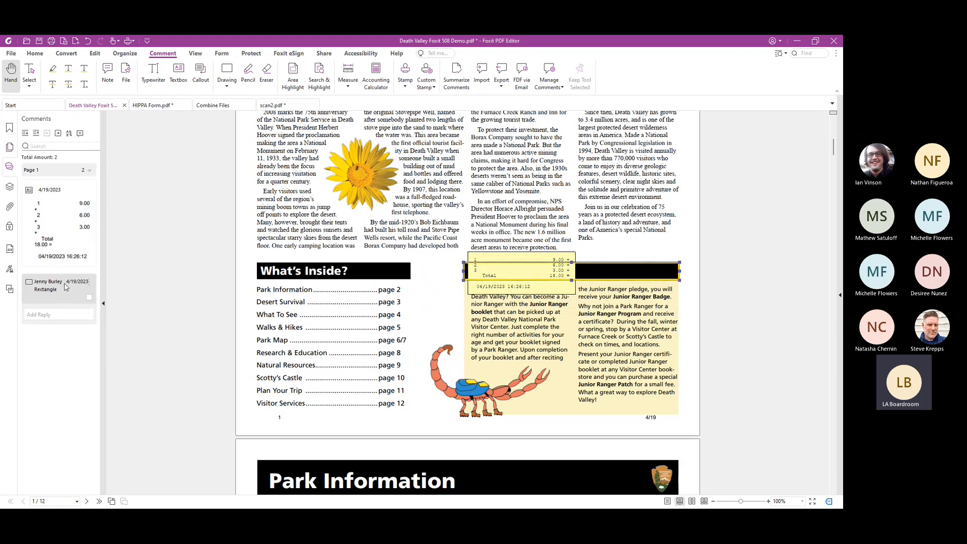
pyautogui.moveTo(105, 206); pyautogui.dragTo(140, 200)
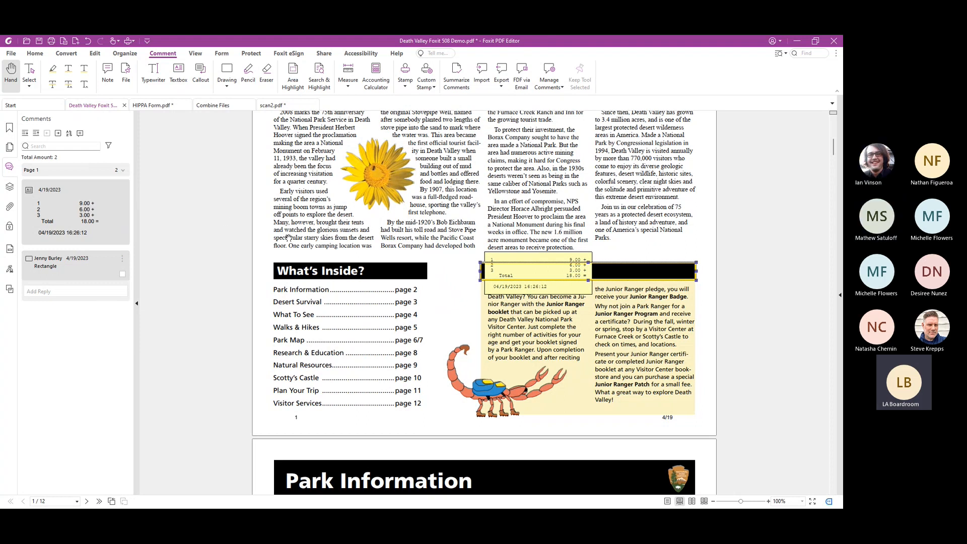
pyautogui.click(265, 252)
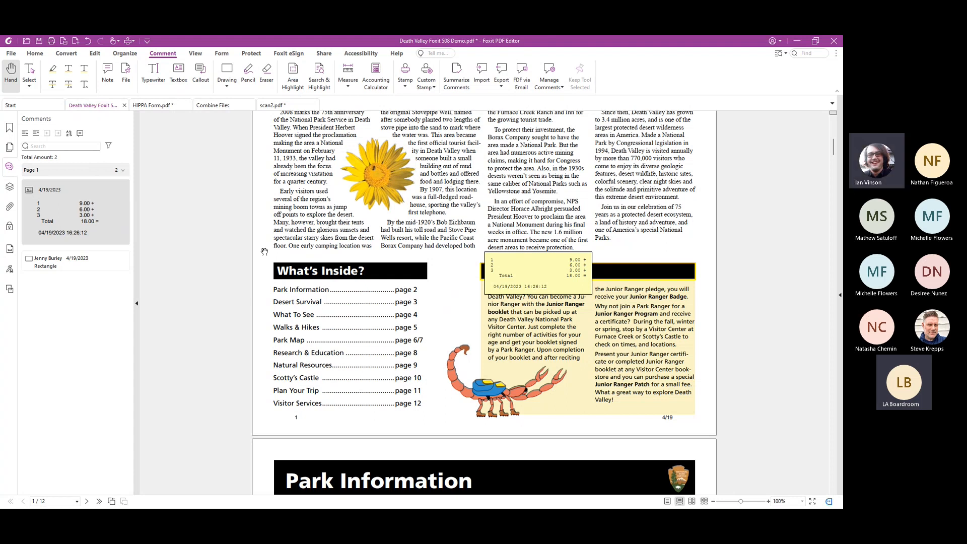
# Draw a textbox annotation over the article columns beside the flower on page 1 and set its font size to 14
pyautogui.click(180, 75)
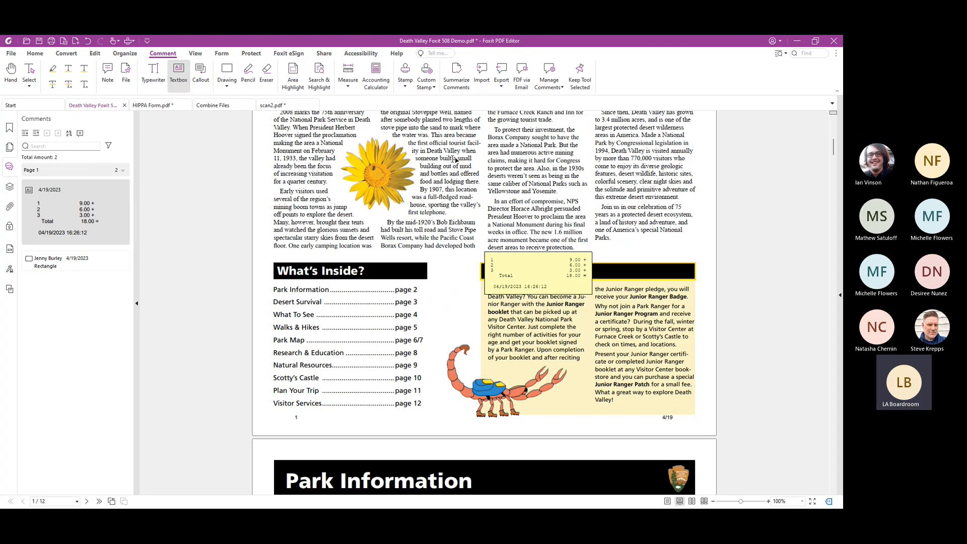
pyautogui.moveTo(434, 126); pyautogui.dragTo(673, 225)
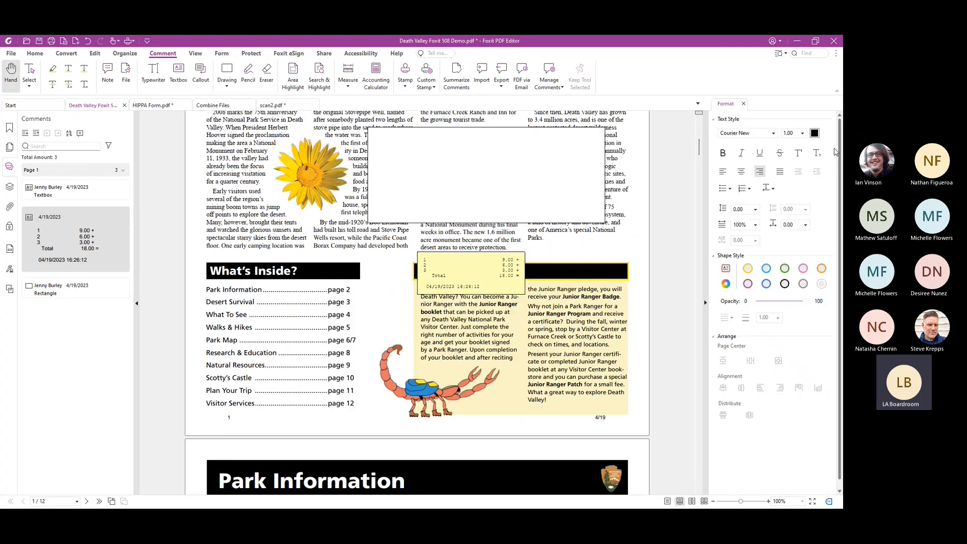
pyautogui.click(803, 133)
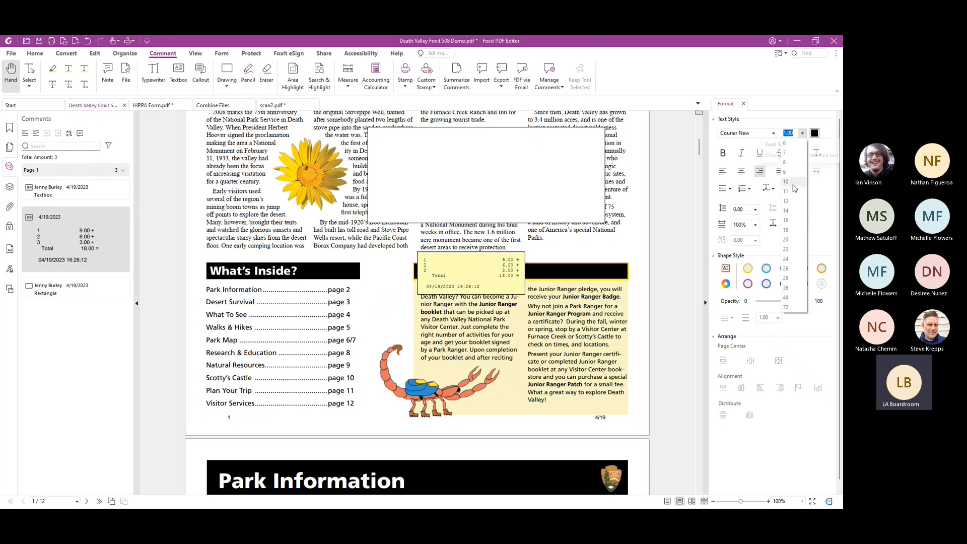
pyautogui.click(786, 211)
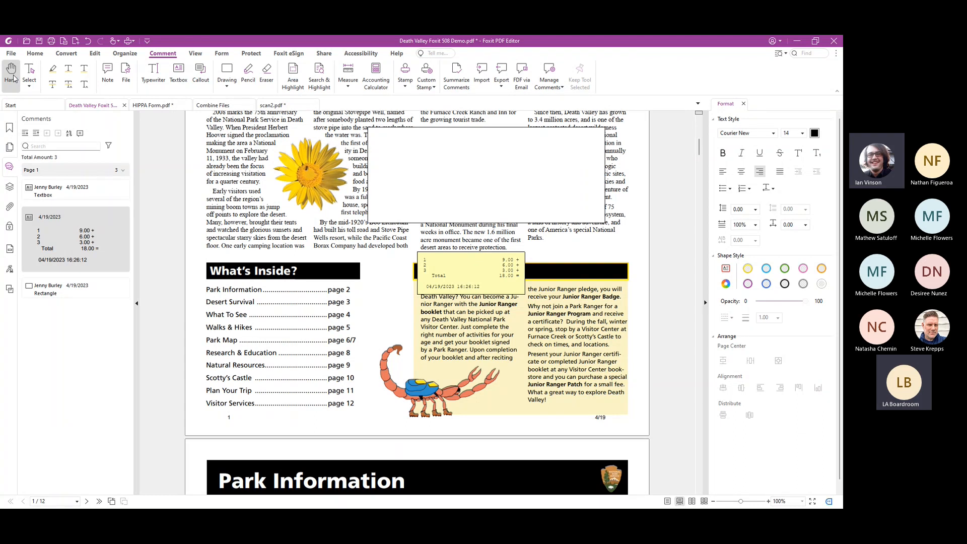
# Add a second textbox annotation over the "What's Inside?" section on page 1 containing the text "Comment"
pyautogui.click(66, 54)
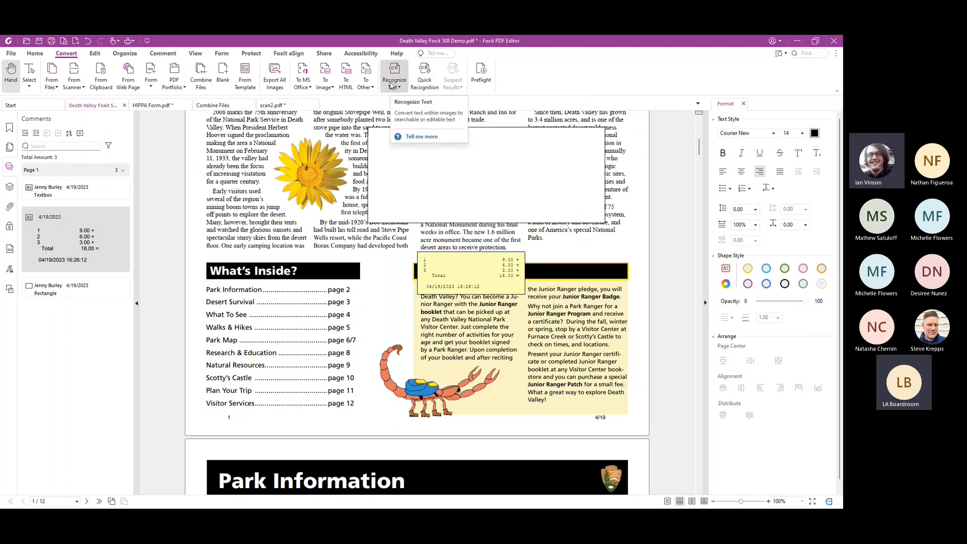
pyautogui.click(162, 54)
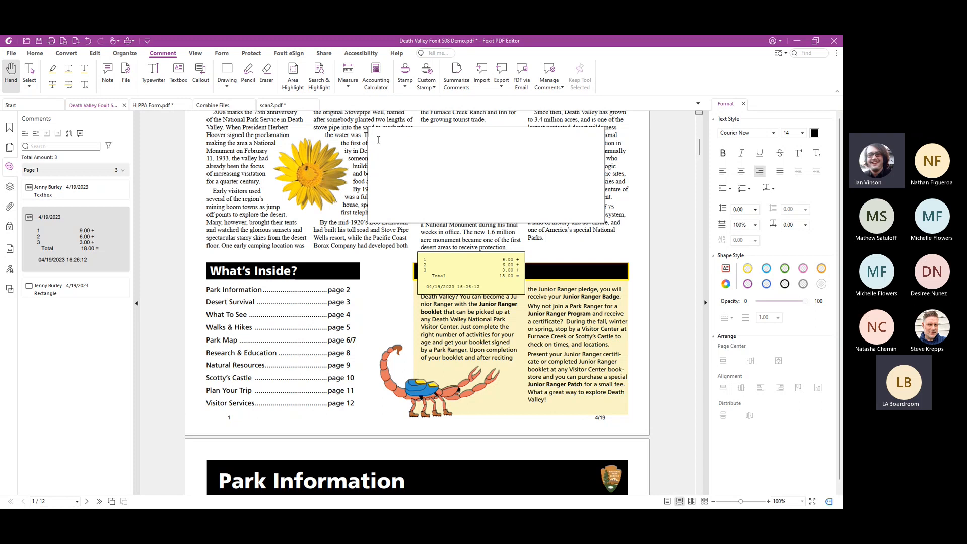
pyautogui.click(179, 73)
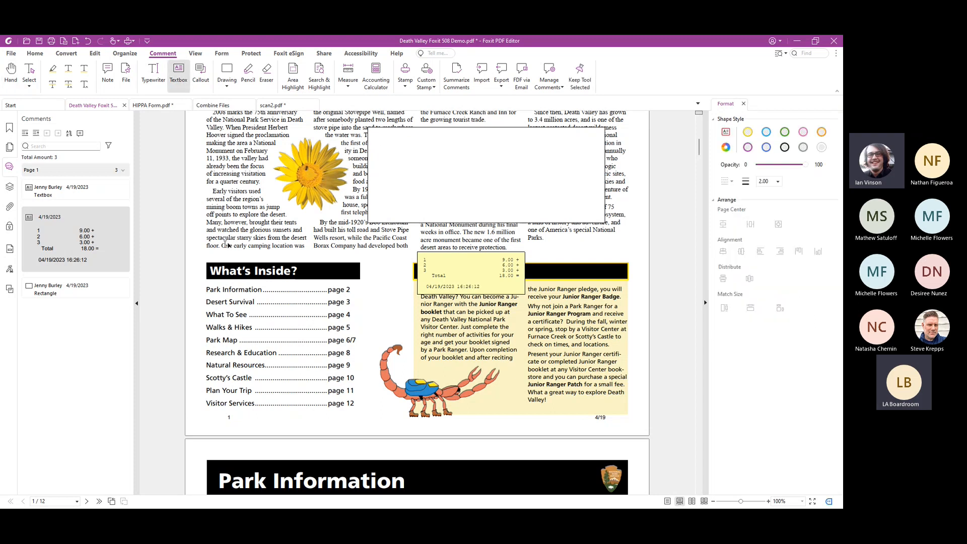
pyautogui.moveTo(224, 244); pyautogui.dragTo(387, 328)
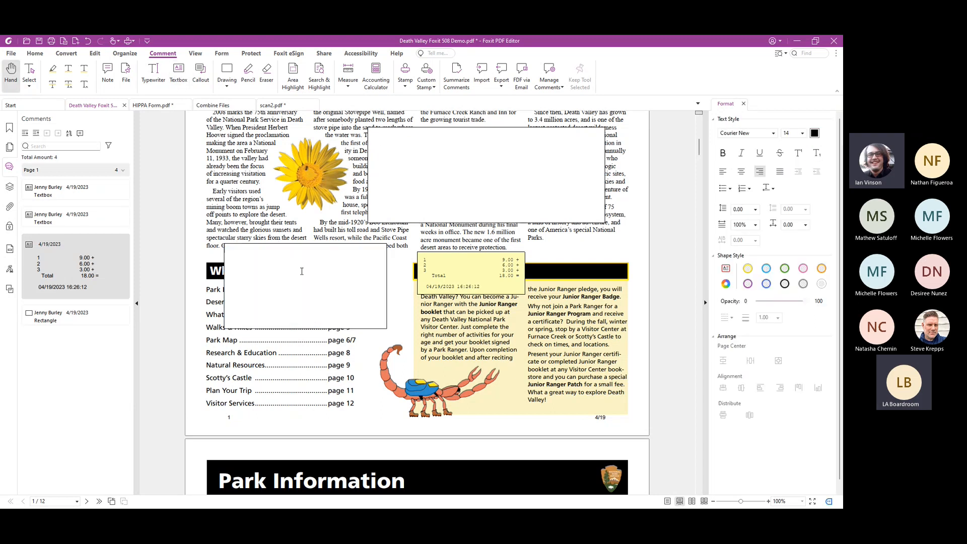
pyautogui.write('Comment')
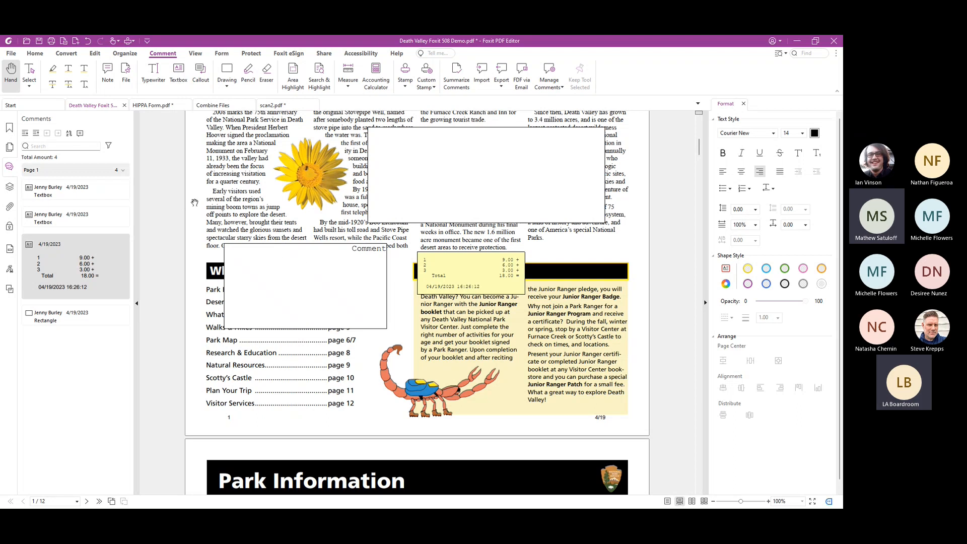
# Add the page text "New text box" in the footer of page 1, between the page number and the date
pyautogui.click(99, 55)
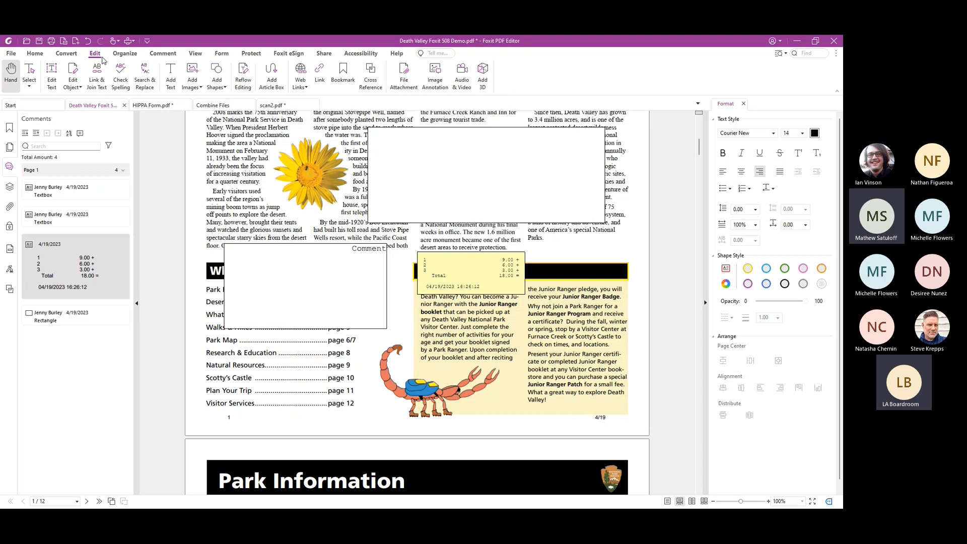
pyautogui.click(171, 76)
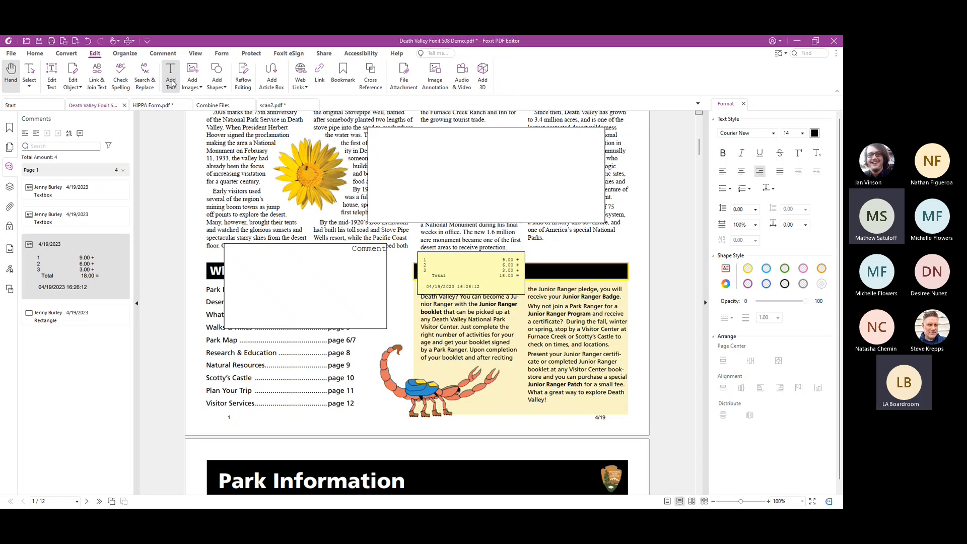
pyautogui.click(495, 419)
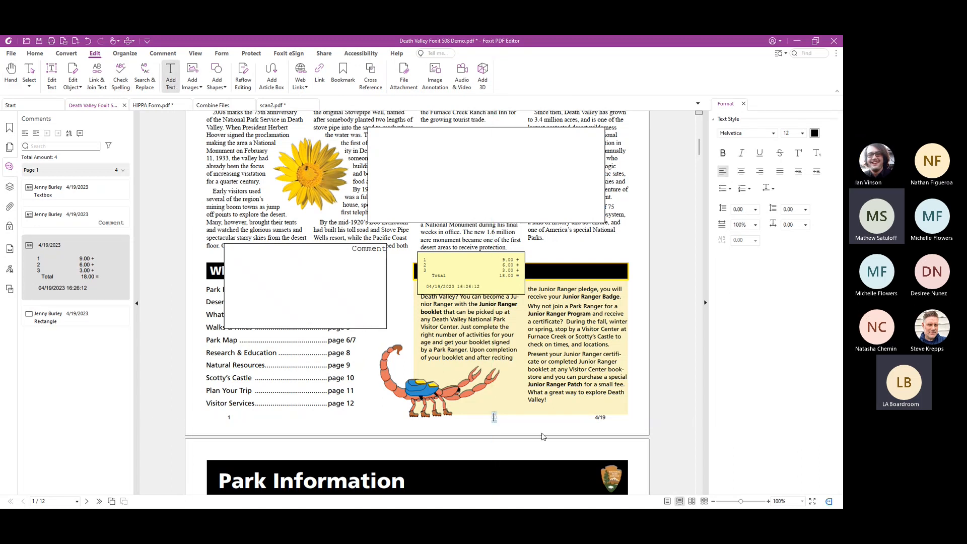
pyautogui.write('New text box')
pyautogui.click(559, 420)
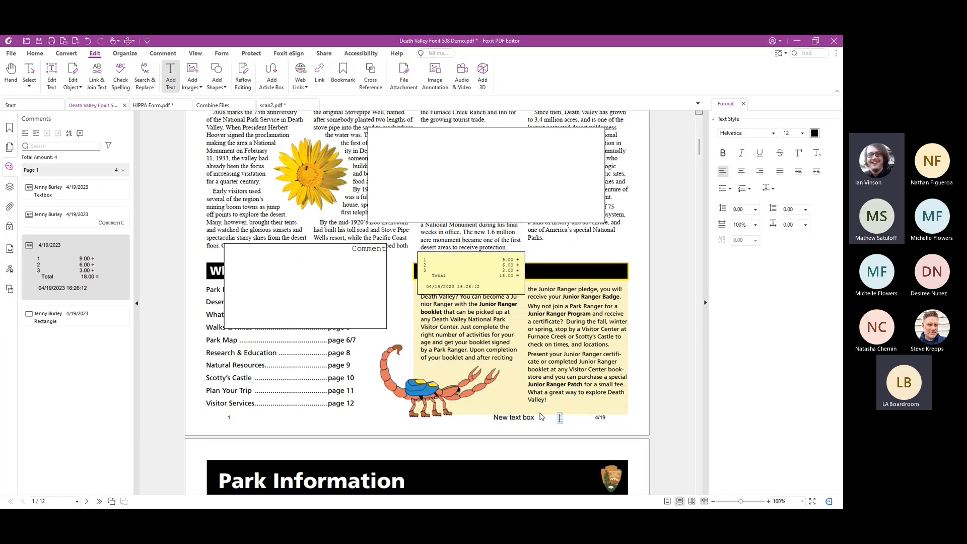
pyautogui.press('Escape')
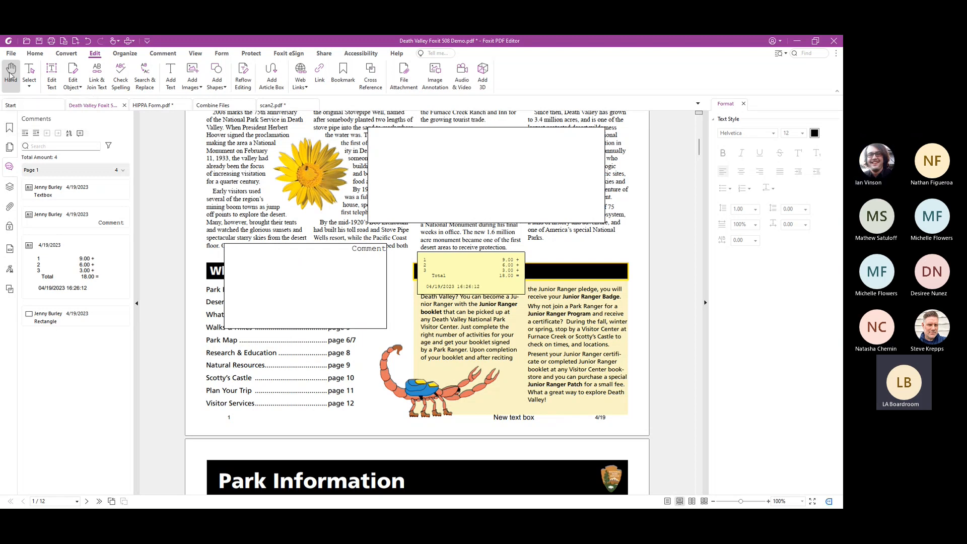
# Highlight the opening paragraph under "Help Protect America's Treasures" on page 2 and set the highlight color to light blue
pyautogui.scroll(-4, 278, 324)
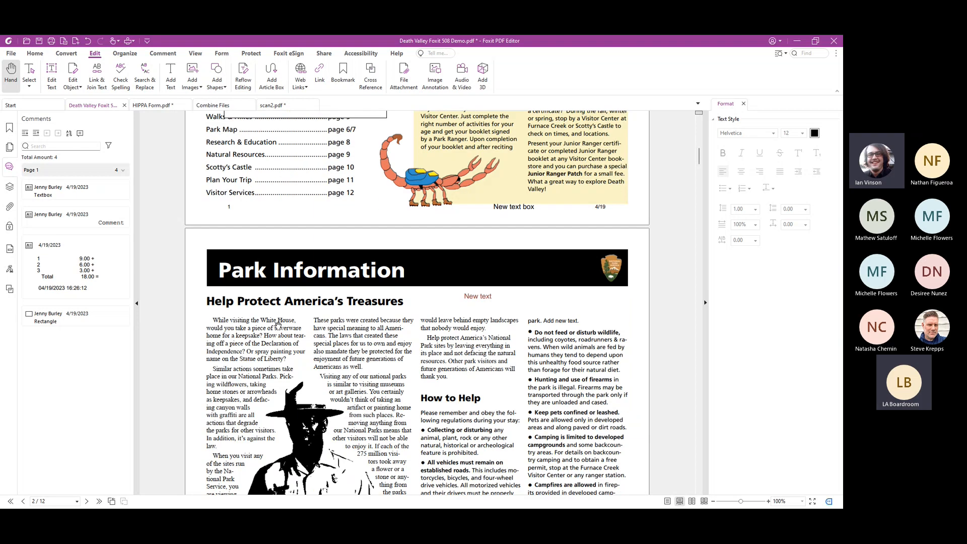
pyautogui.scroll(-2, 278, 324)
pyautogui.click(172, 54)
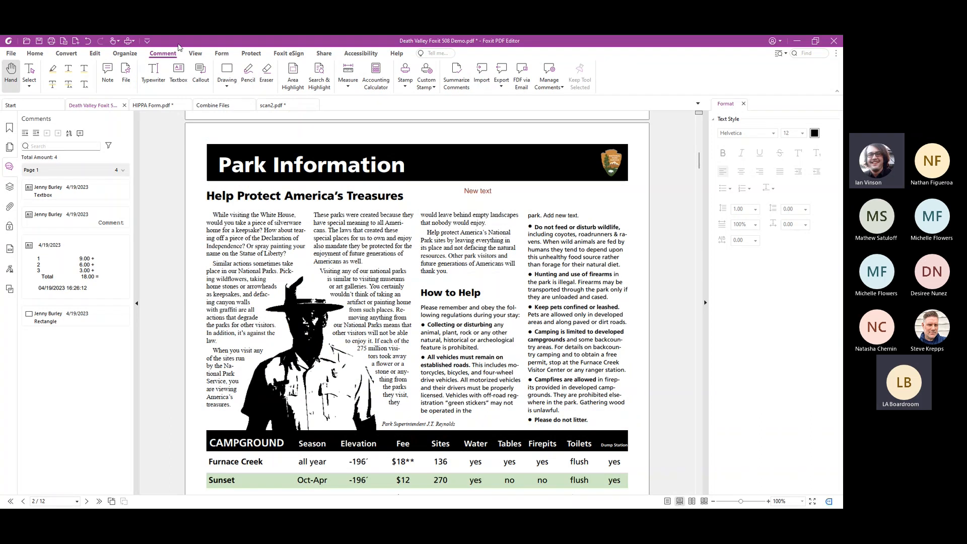
pyautogui.click(53, 70)
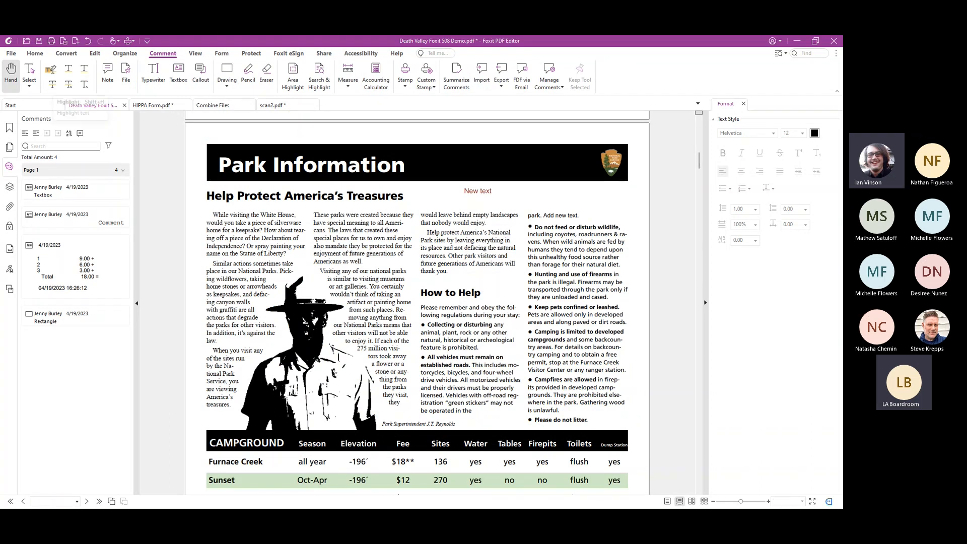
pyautogui.moveTo(212, 215); pyautogui.dragTo(288, 255)
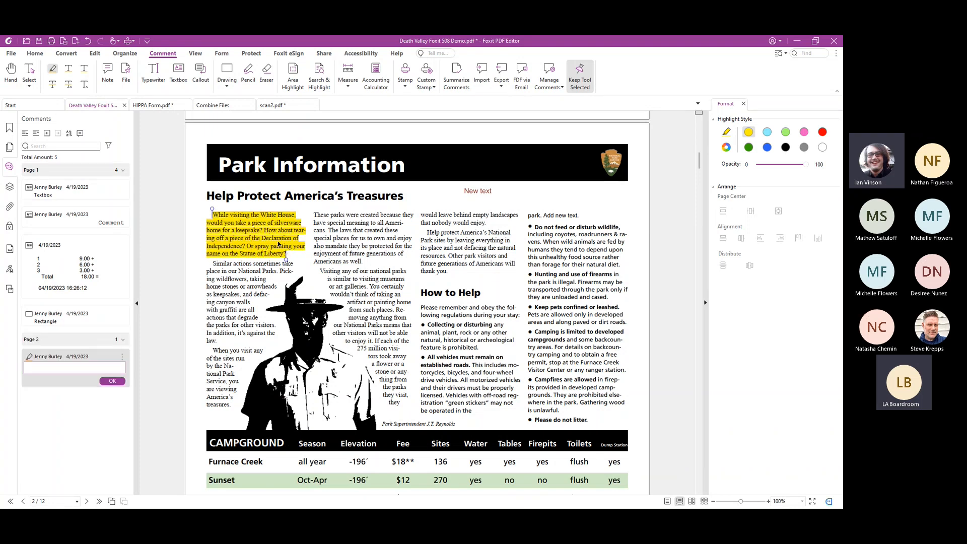
pyautogui.click(253, 223)
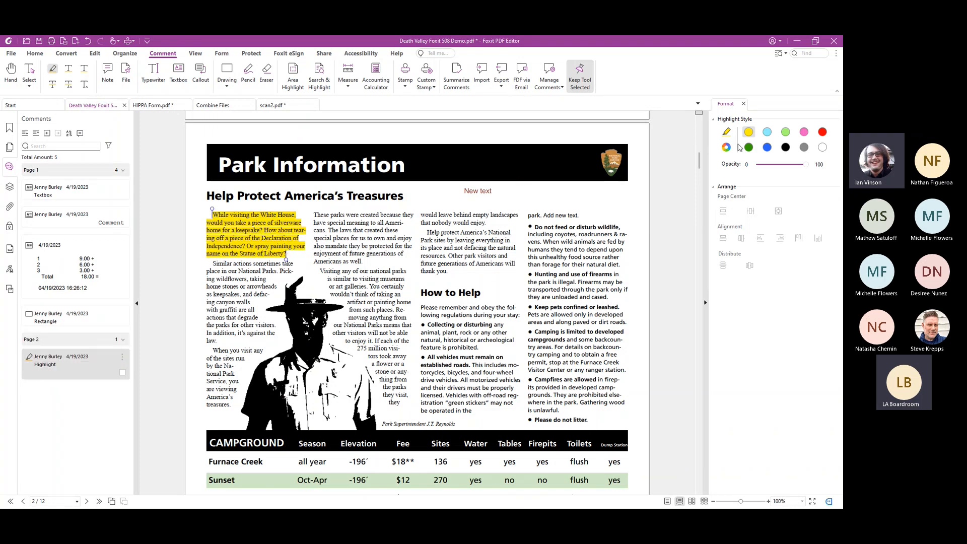
pyautogui.click(768, 132)
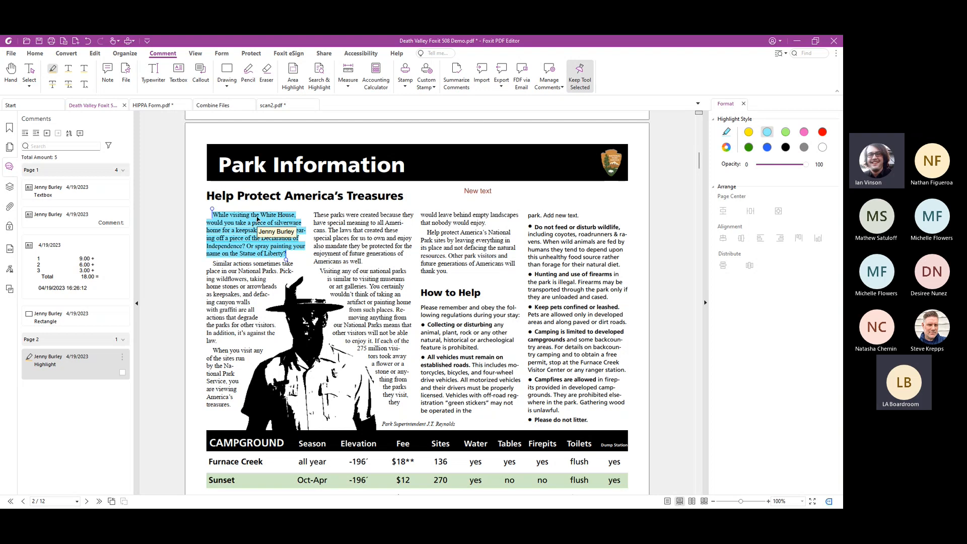
# Add a note comment above the third article column on page 2 and set its color to green in its properties
pyautogui.click(107, 73)
pyautogui.click(429, 201)
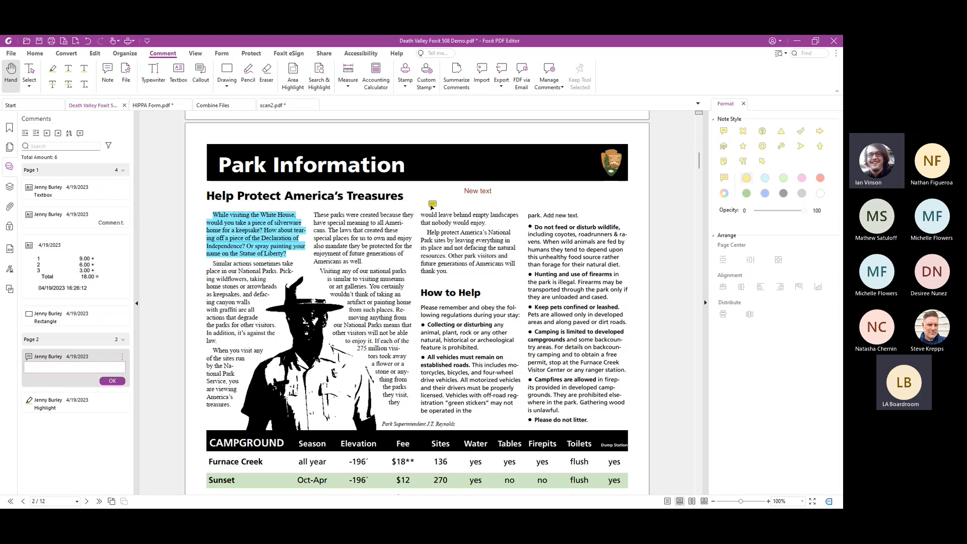
pyautogui.click(433, 204)
pyautogui.rightClick(433, 206)
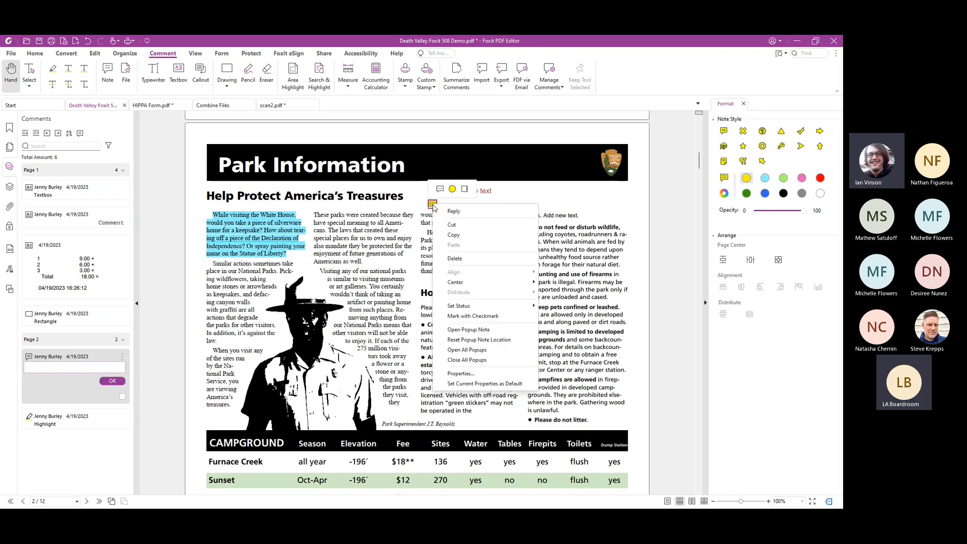
pyautogui.click(476, 376)
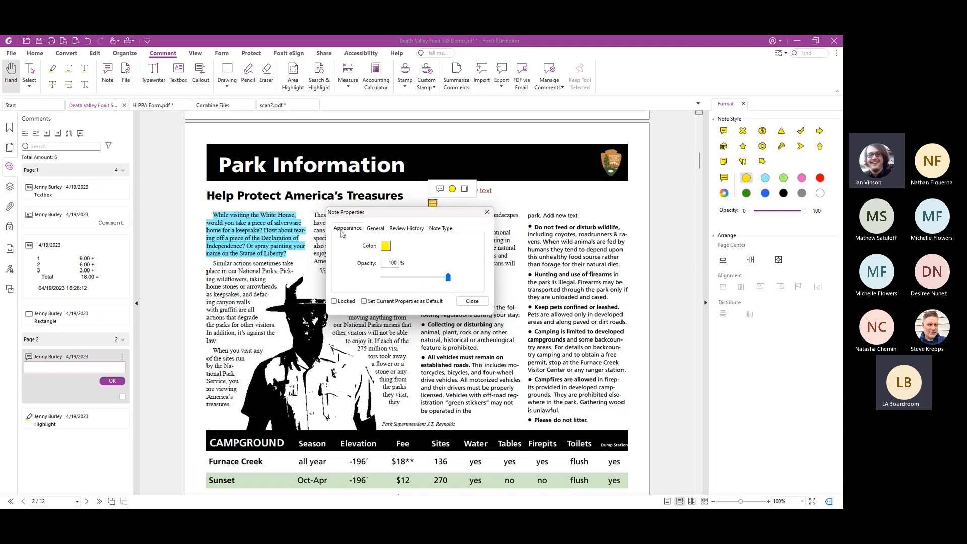
pyautogui.click(385, 246)
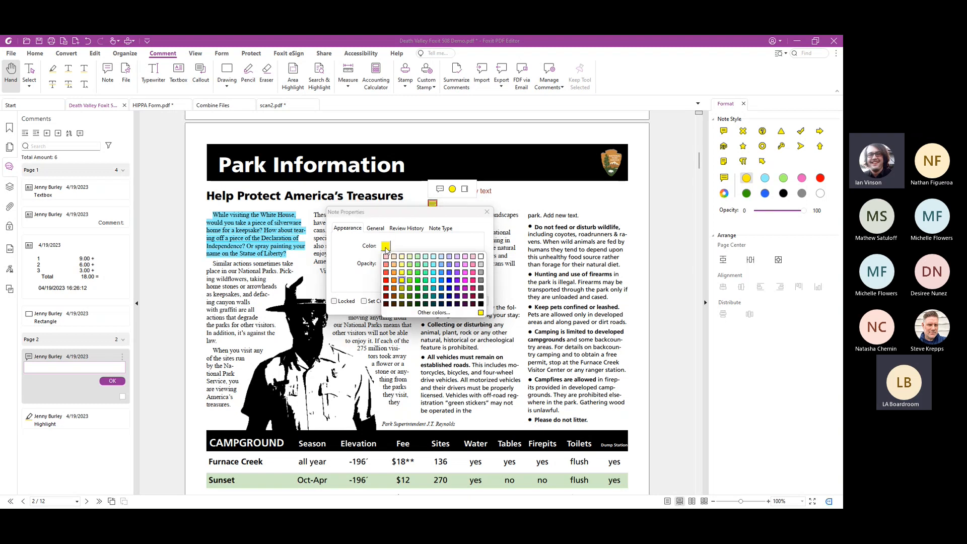
pyautogui.click(420, 274)
# Change the note's type to Up-Left Arrow after checking its other properties, and move it beside the "How to Help" heading
pyautogui.click(374, 228)
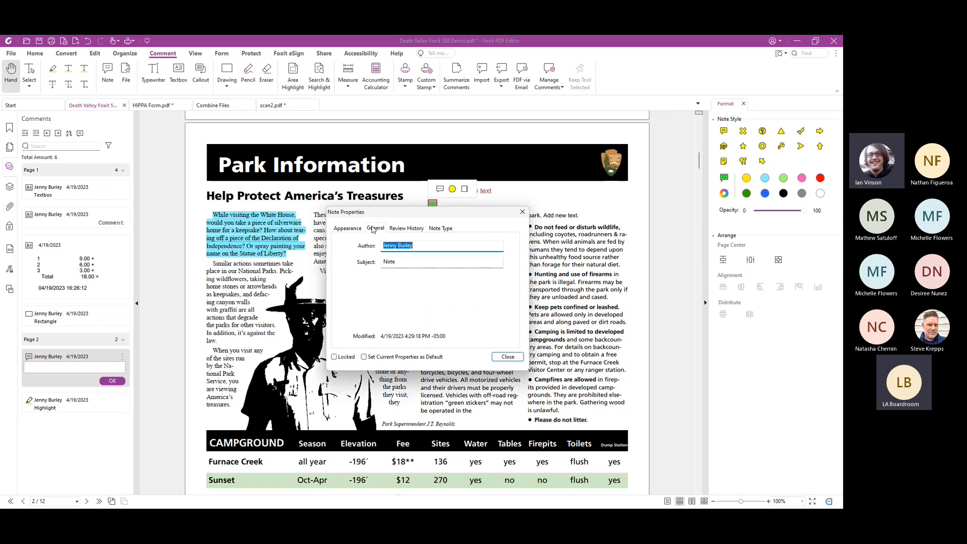
pyautogui.click(403, 228)
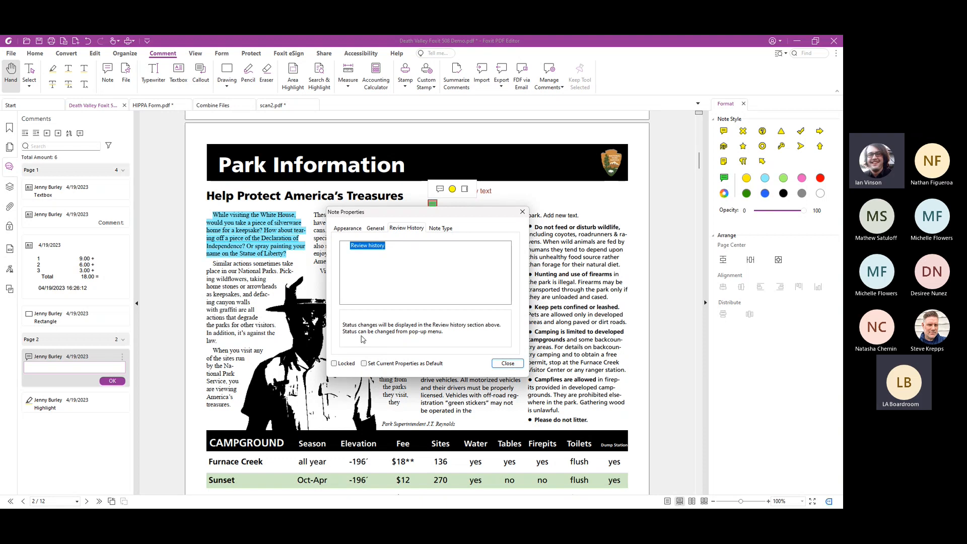
pyautogui.click(442, 229)
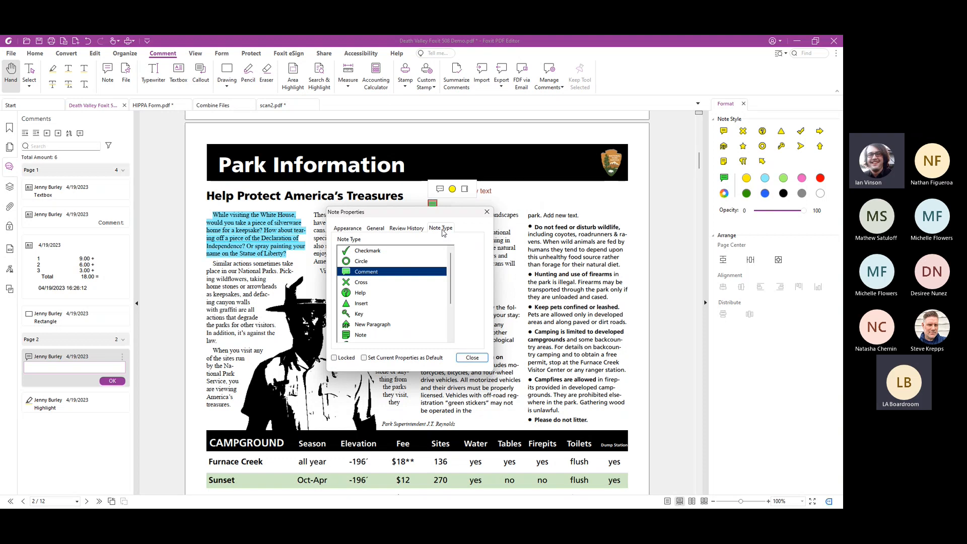
pyautogui.scroll(-3, 396, 305)
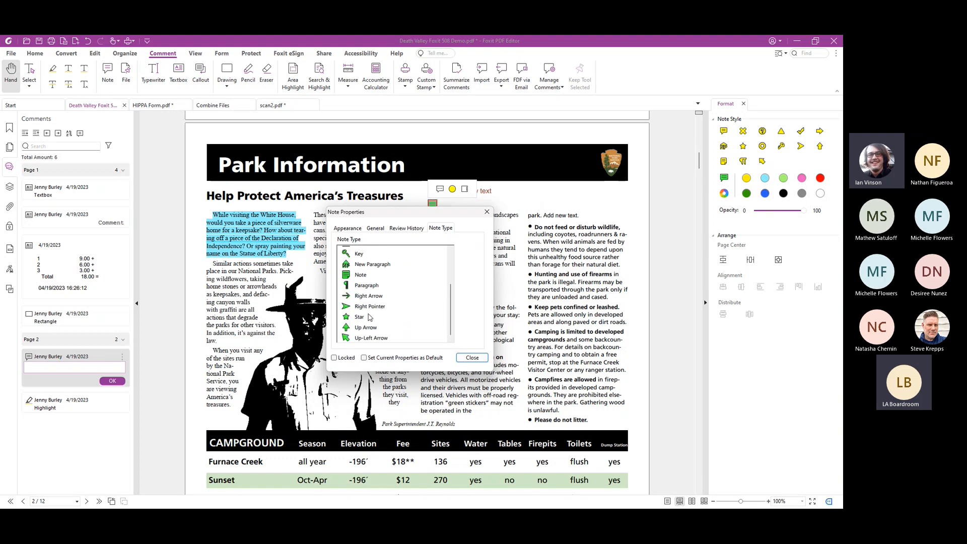
pyautogui.click(365, 339)
pyautogui.click(472, 357)
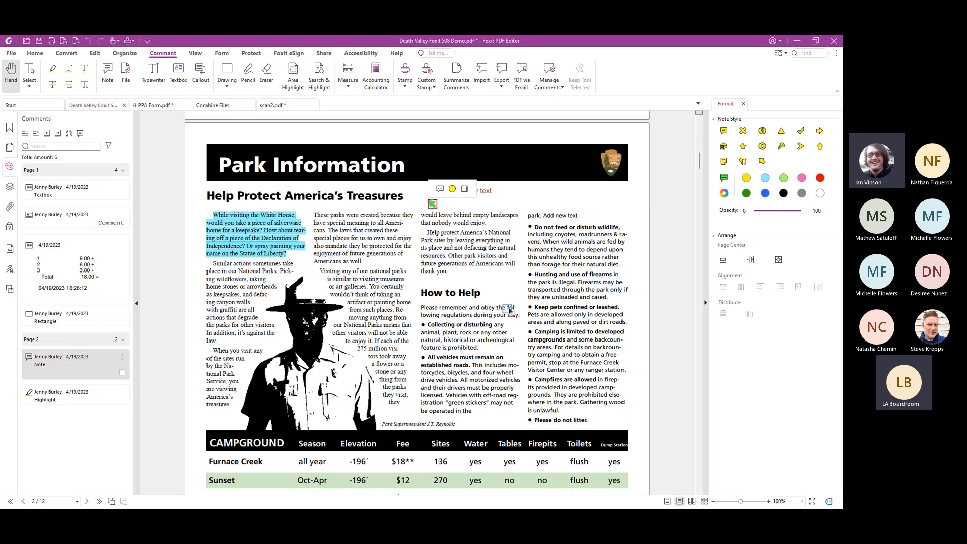
pyautogui.moveTo(487, 297); pyautogui.dragTo(487, 297)
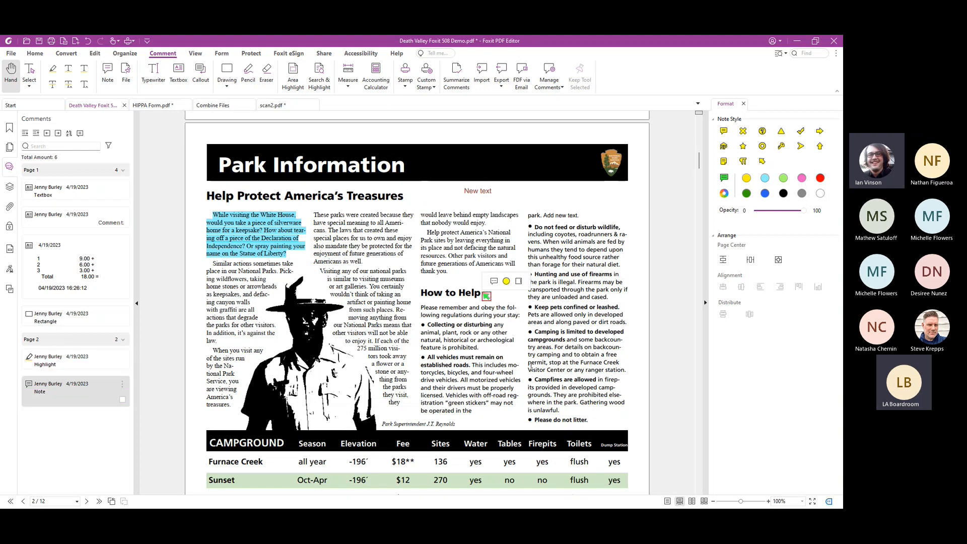
# Try an empty typewriter comment above the last column, and draw a callout with its arrow at the tent photo on page 2
pyautogui.click(154, 75)
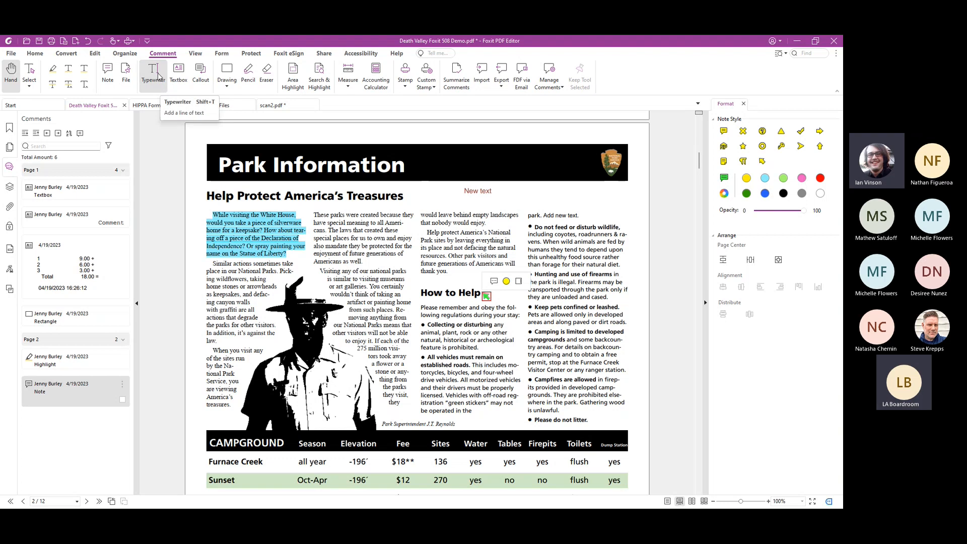
pyautogui.click(543, 200)
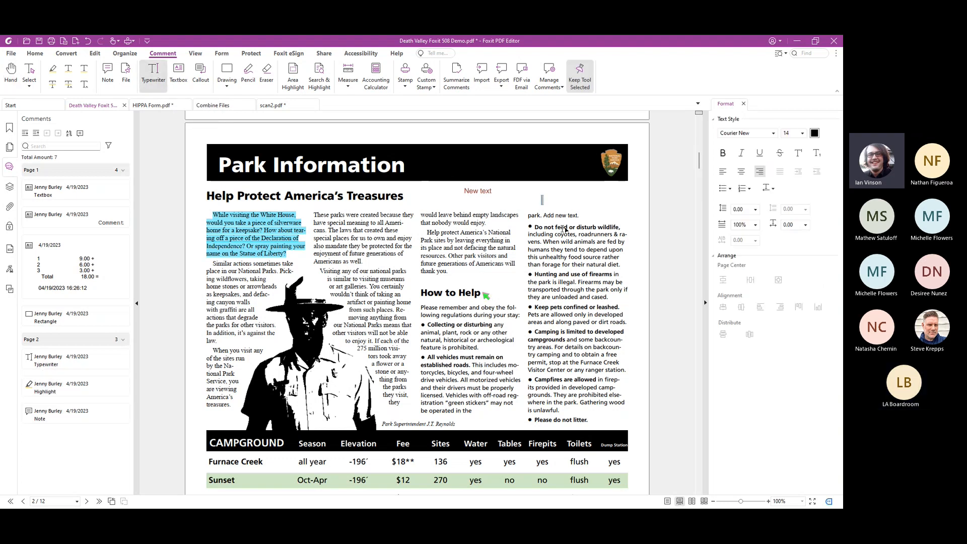
pyautogui.click(201, 74)
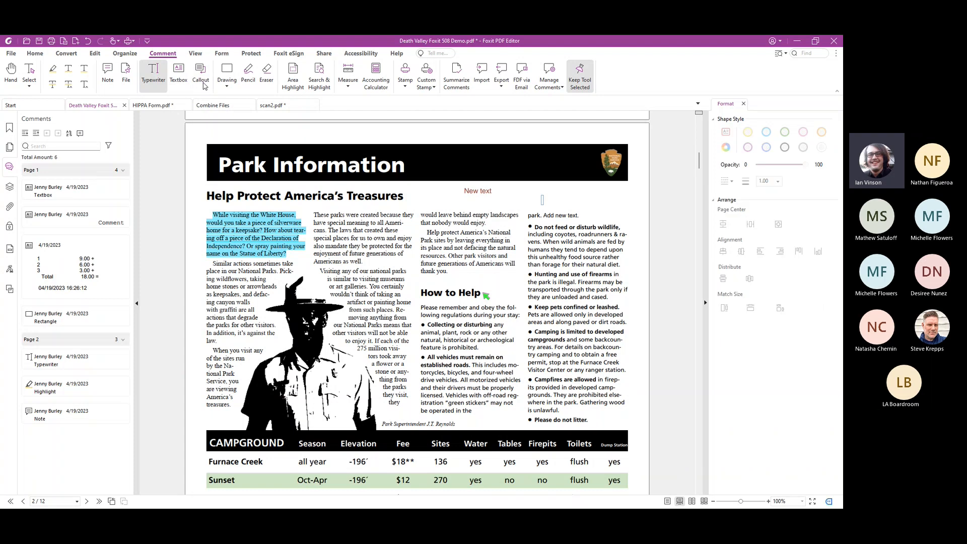
pyautogui.scroll(-10, 487, 295)
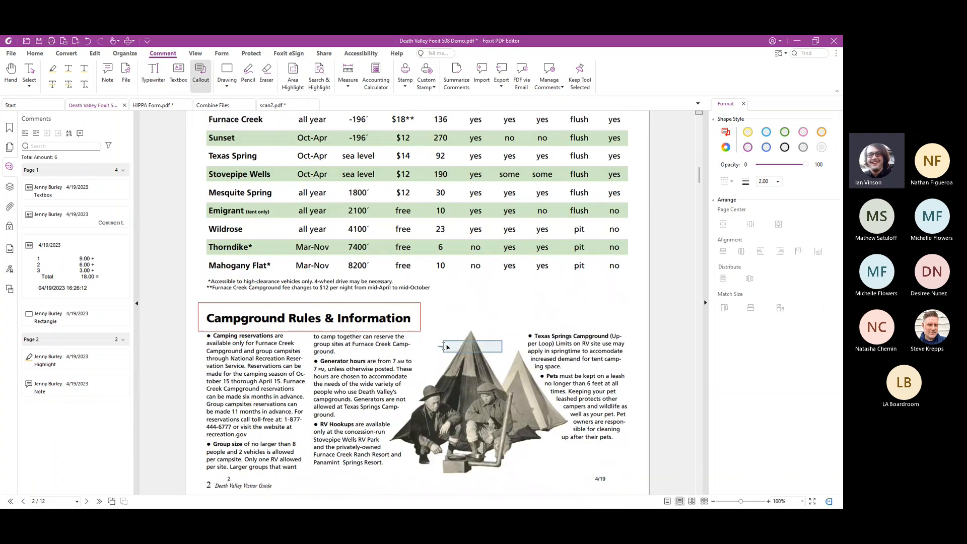
pyautogui.moveTo(443, 347); pyautogui.dragTo(527, 296)
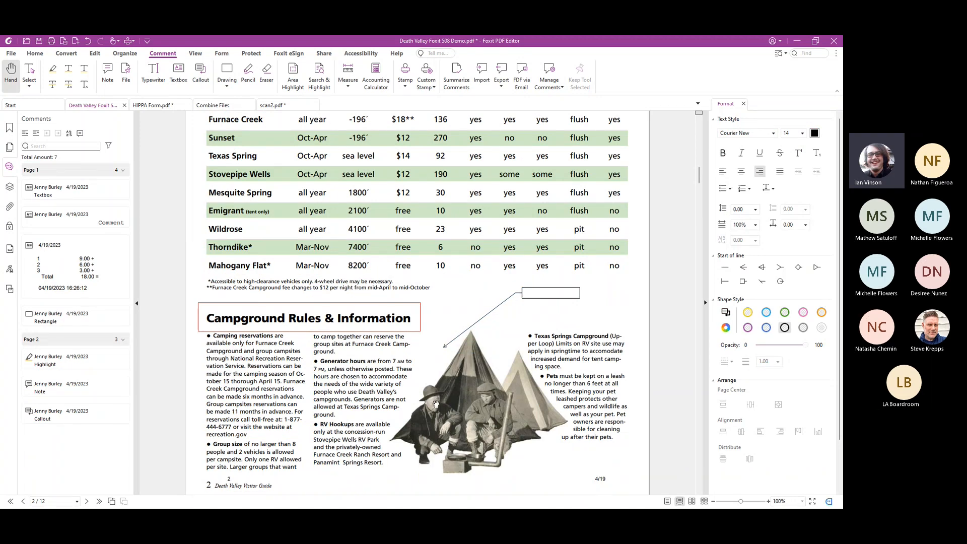
# Look over the drawing shapes and area-highlight the name, Season and Elevation columns from Sunset to Mahogany Flat in the campground table
pyautogui.click(226, 87)
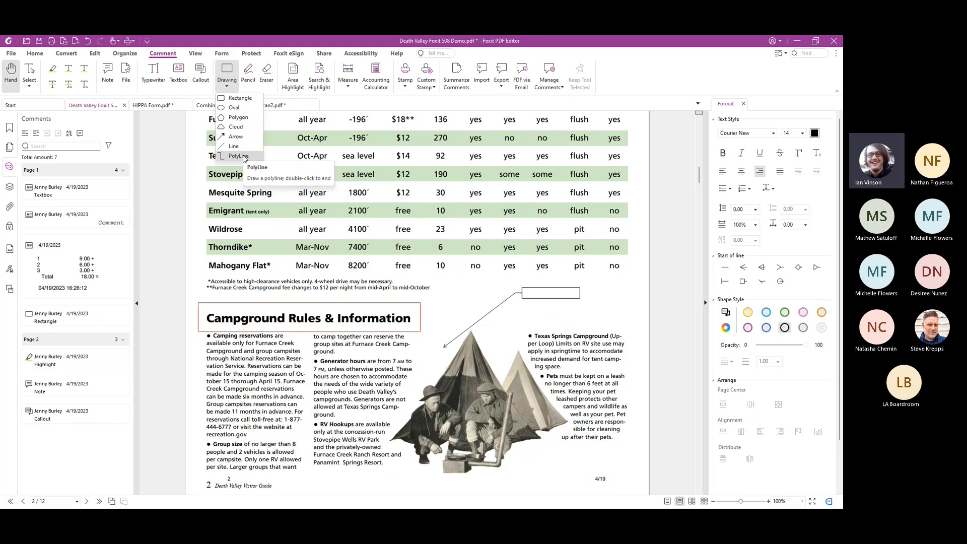
pyautogui.click(230, 87)
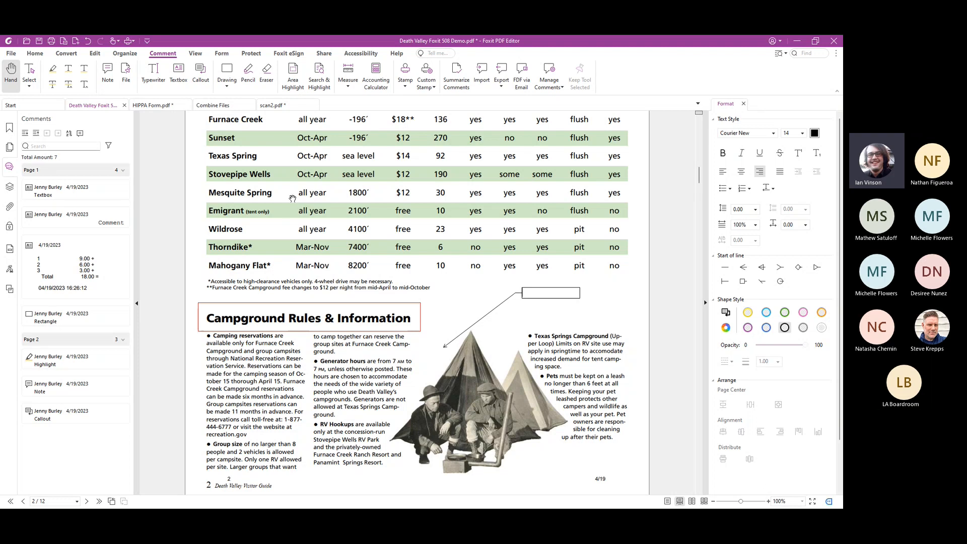
pyautogui.click(293, 74)
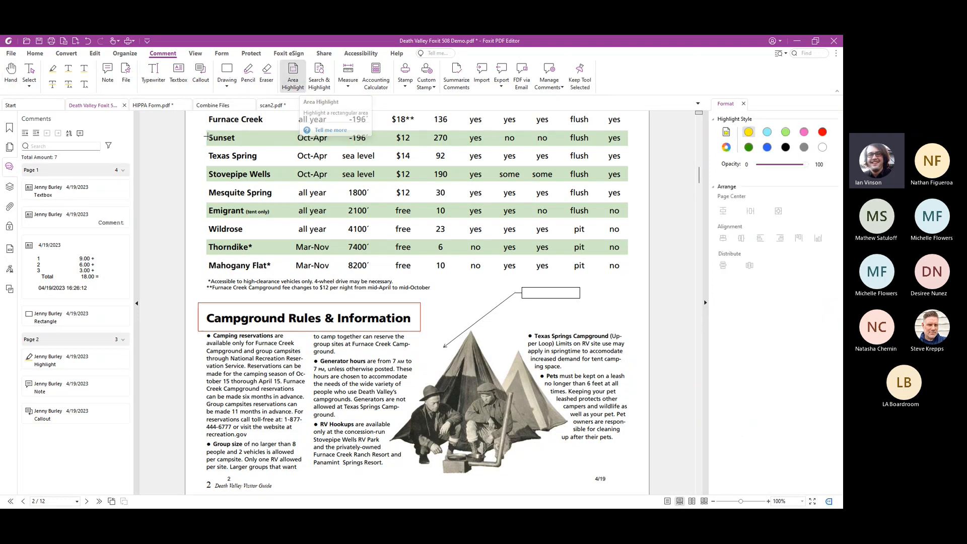
pyautogui.moveTo(204, 131); pyautogui.dragTo(379, 276)
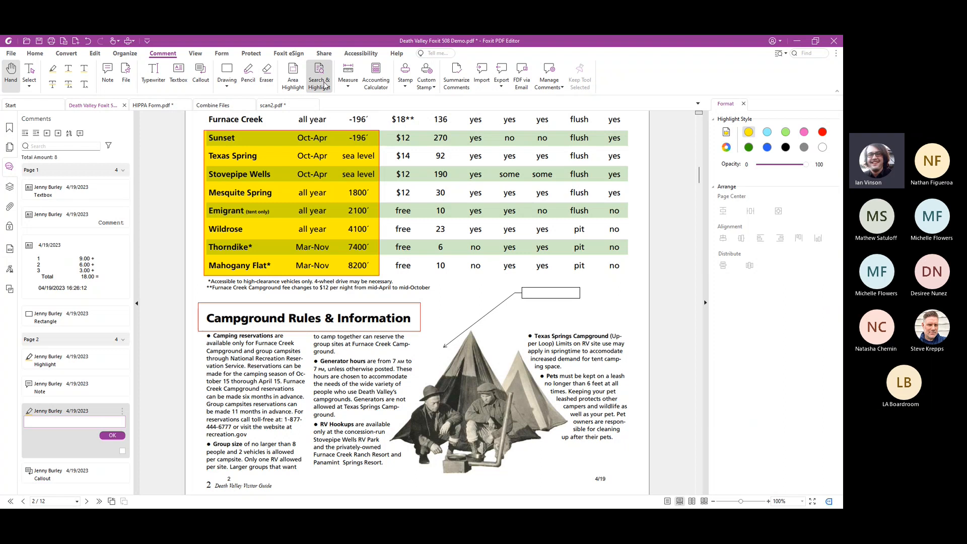
# Review the available measurement types, and briefly open the Accounting Calculator before closing it
pyautogui.click(351, 88)
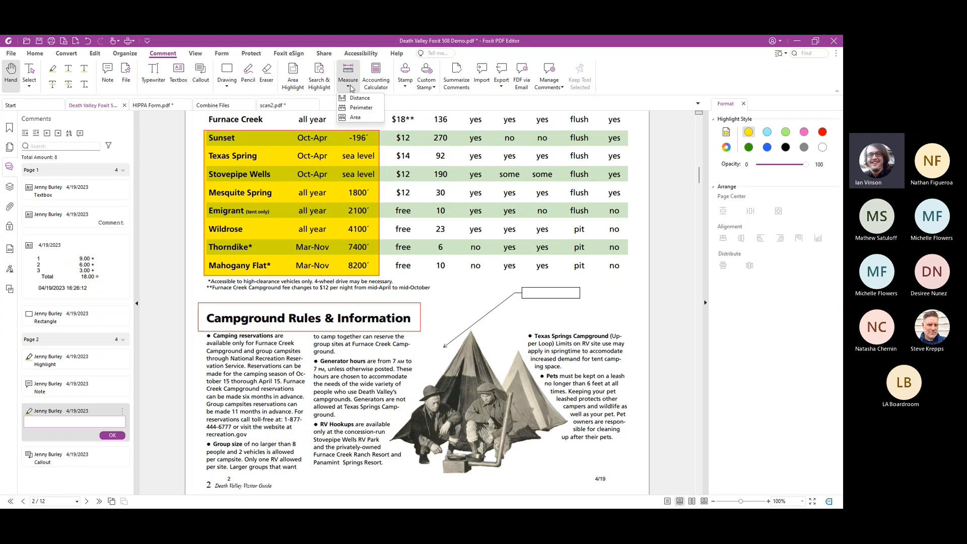
pyautogui.click(376, 75)
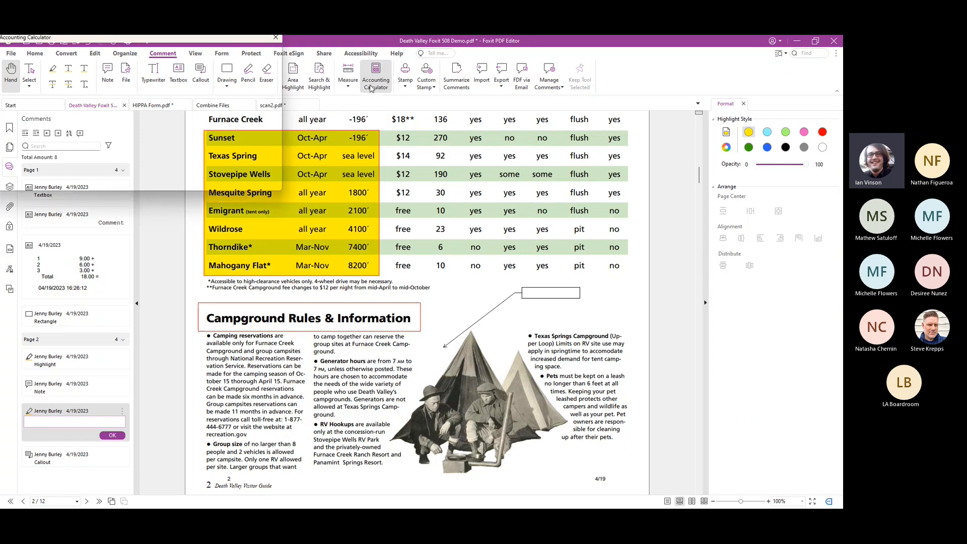
pyautogui.moveTo(208, 38); pyautogui.dragTo(235, 100)
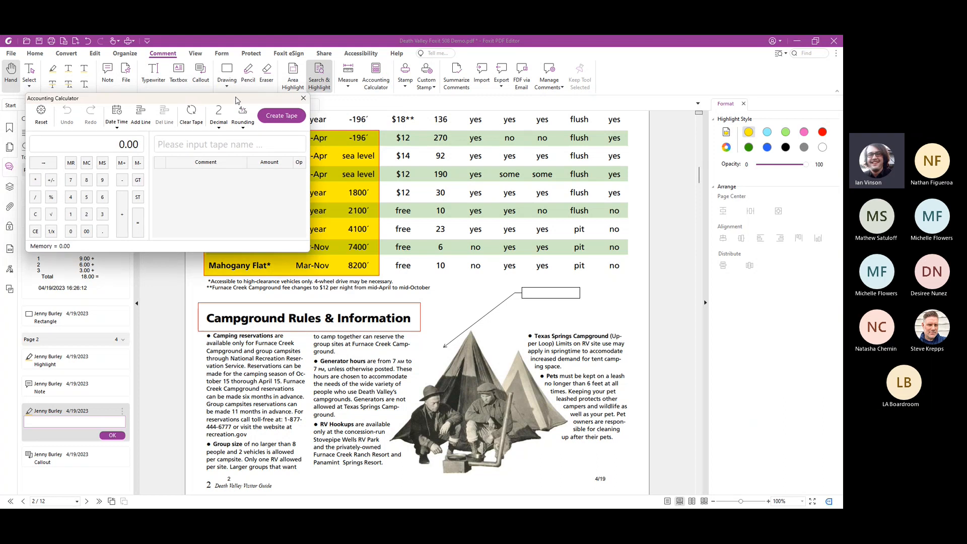
pyautogui.click(303, 98)
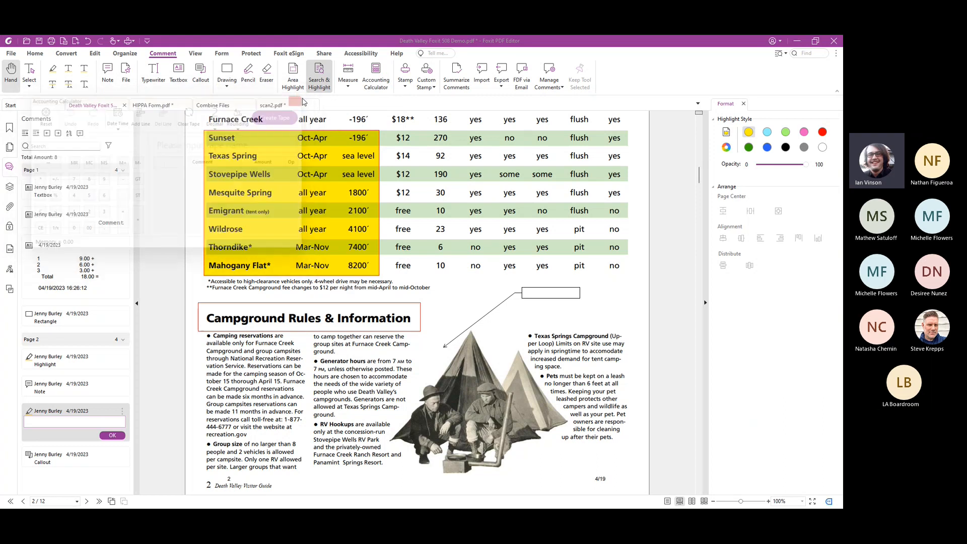
# Place a large dynamic Reviewed stamp over the middle of the campground table, from the Mesquite Spring to Wildrose rows
pyautogui.click(406, 76)
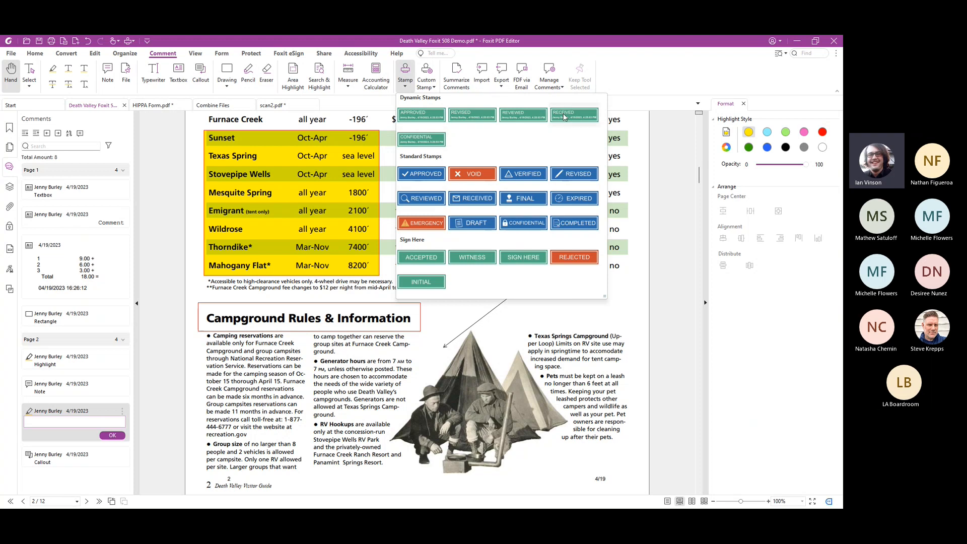
pyautogui.click(528, 117)
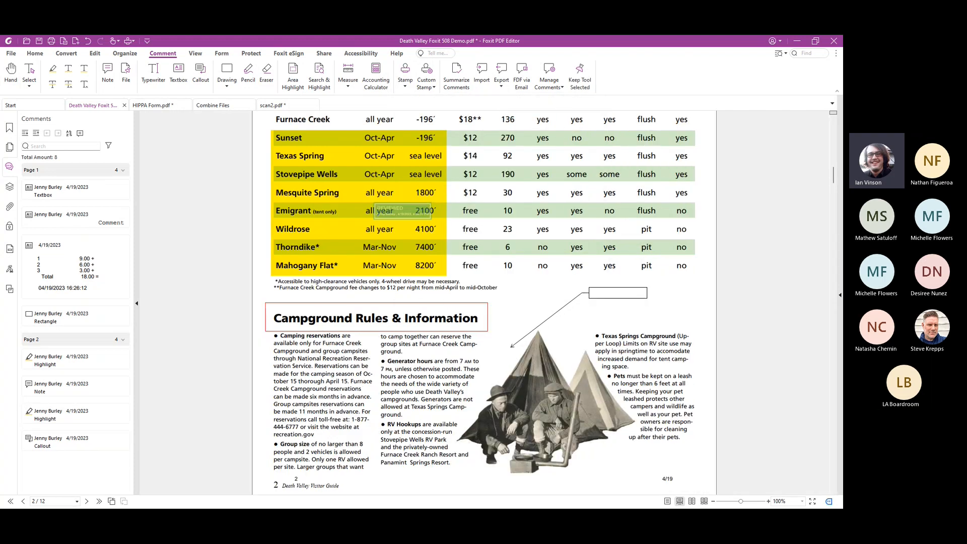
pyautogui.moveTo(377, 179); pyautogui.dragTo(586, 280)
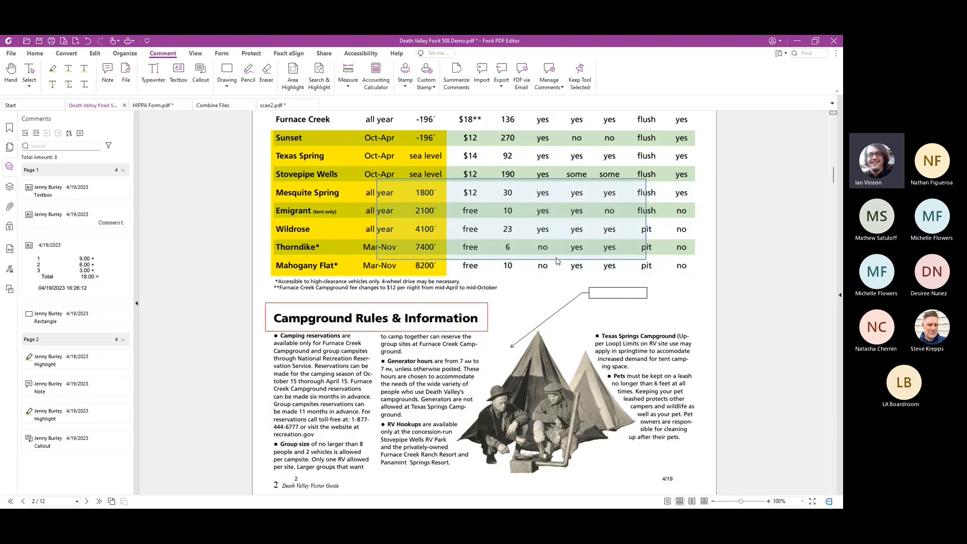
# Start a custom dynamic stamp, compare templates and choose Rectangle Stamp (Deep Blue), and briefly check the option for creating a stamp template
pyautogui.click(429, 81)
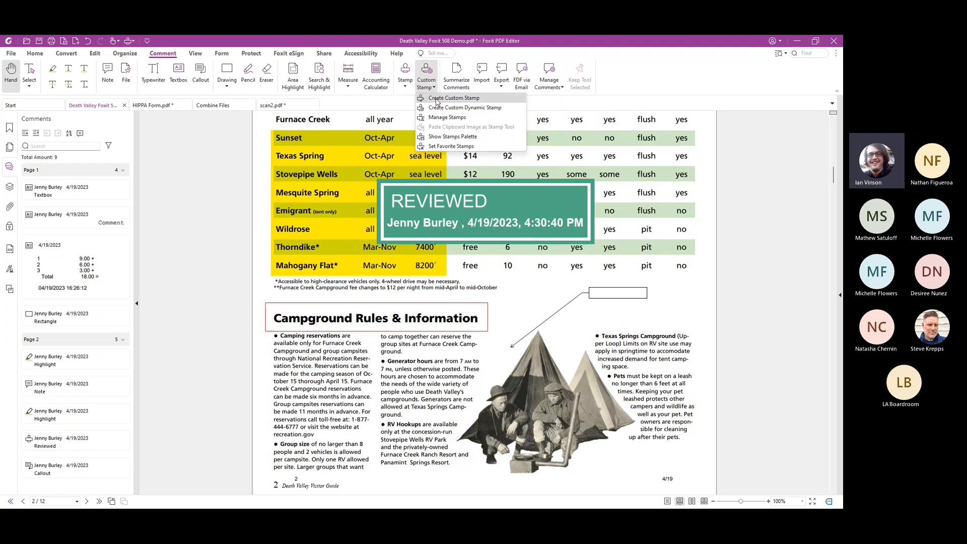
pyautogui.click(441, 109)
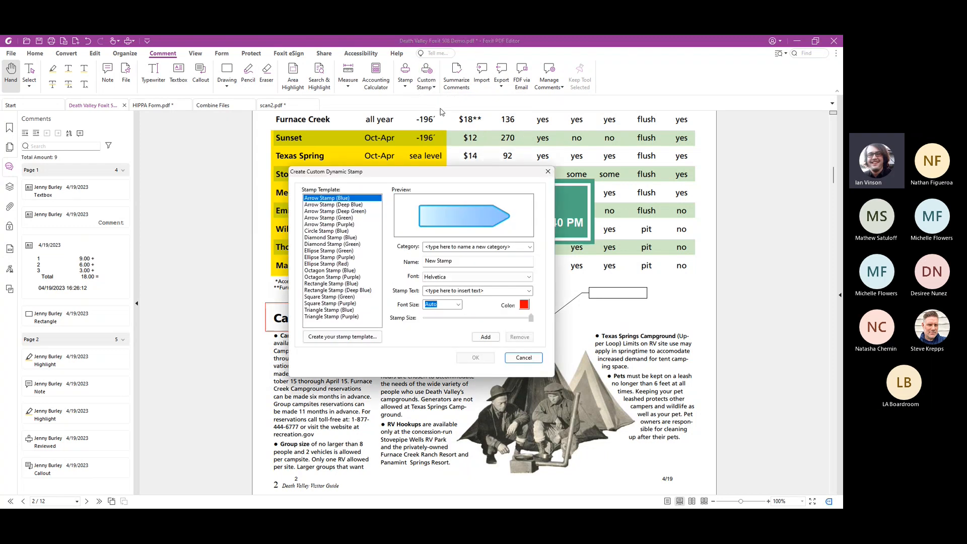
pyautogui.click(332, 250)
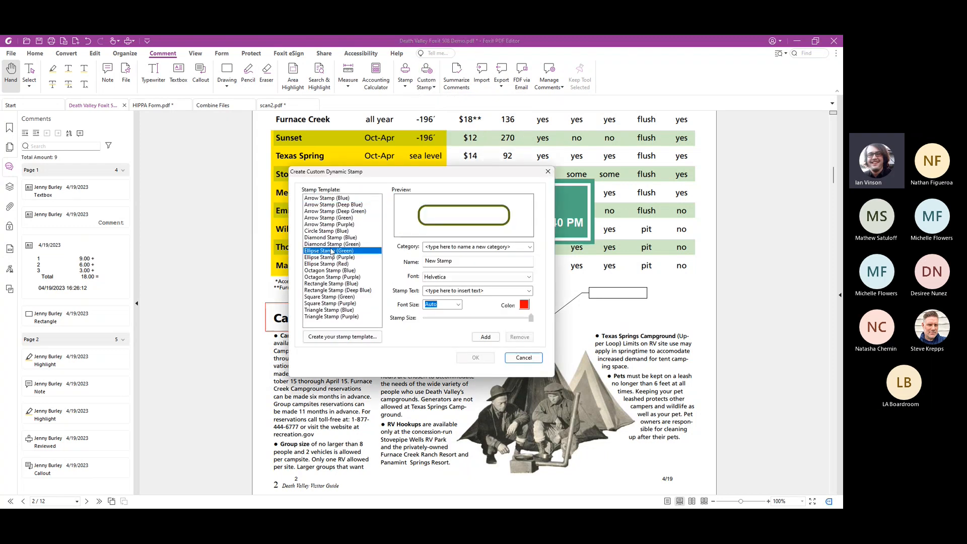
pyautogui.click(337, 284)
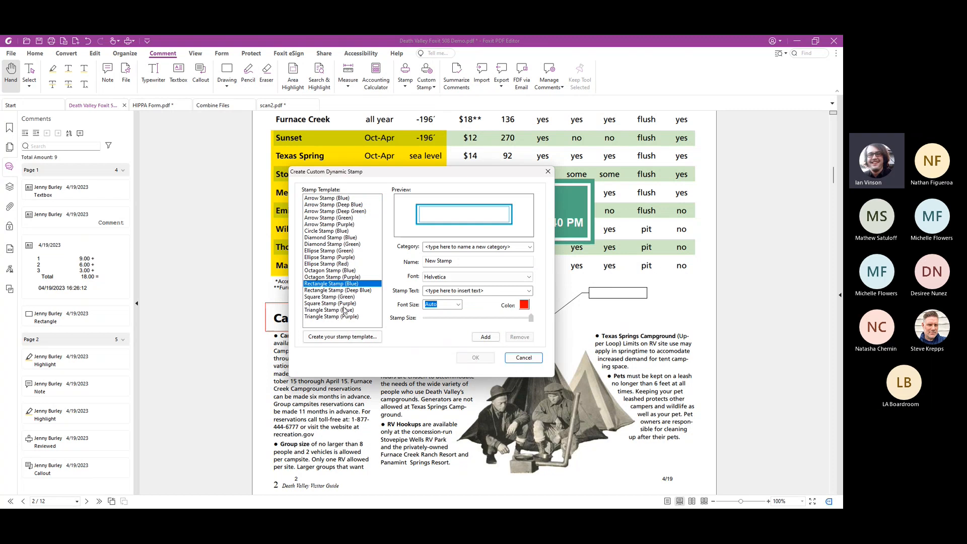
pyautogui.click(344, 311)
pyautogui.click(341, 291)
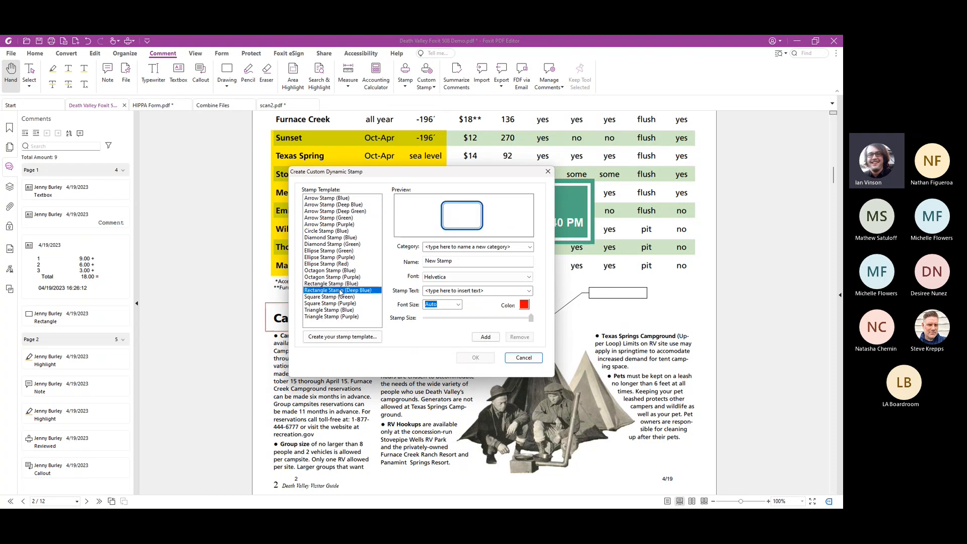
pyautogui.click(337, 345)
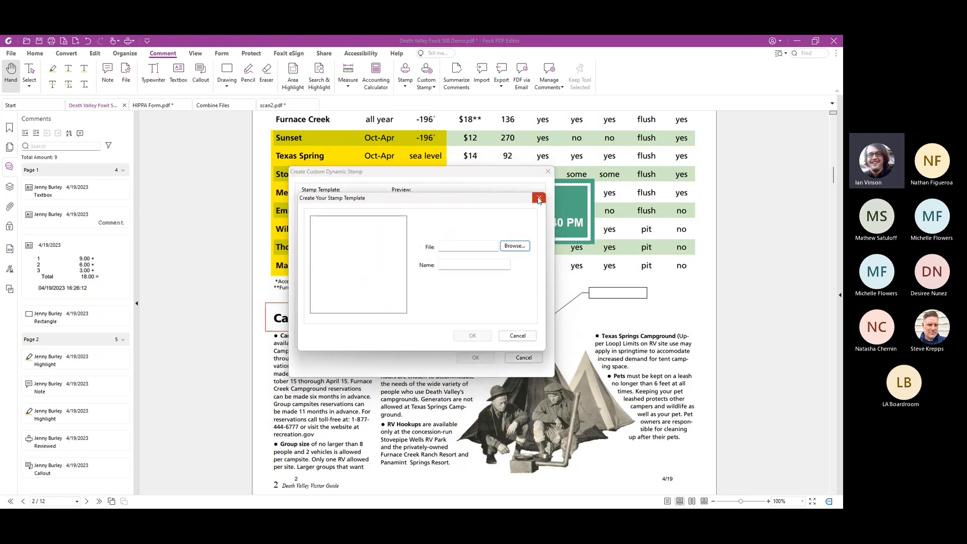
pyautogui.click(538, 200)
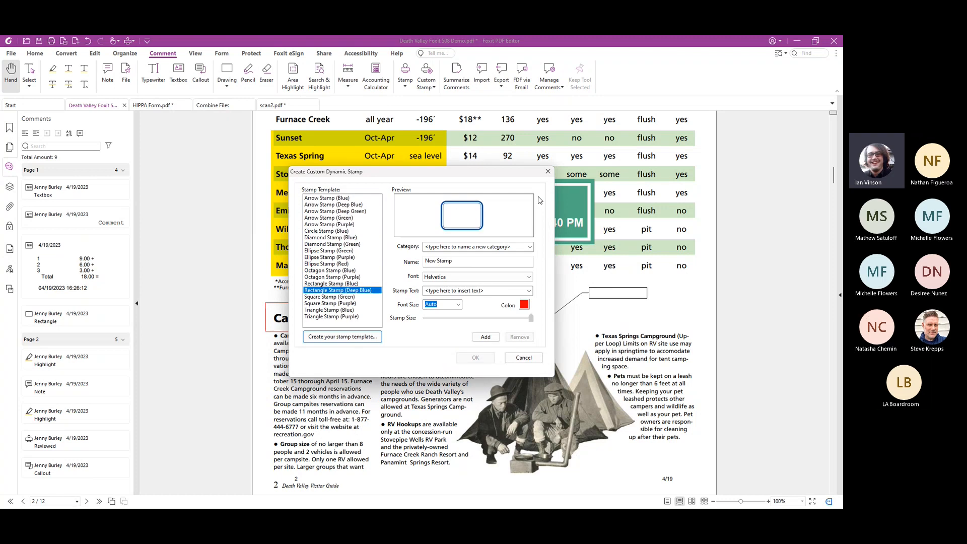
# Create the stamp in category Stamp with author name, date and time as its text, reducing the text to fit the frame
pyautogui.click(531, 249)
pyautogui.click(532, 250)
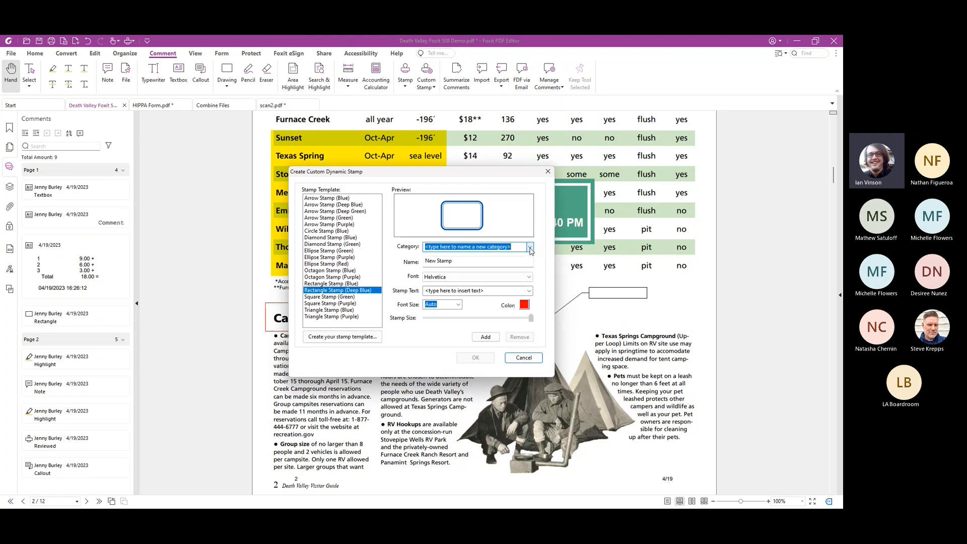
pyautogui.write('Stamp')
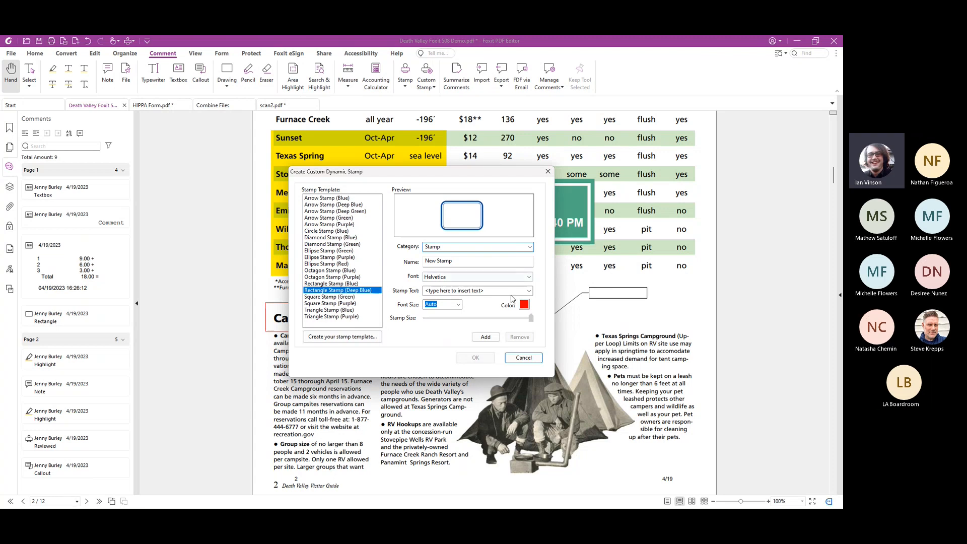
pyautogui.click(530, 292)
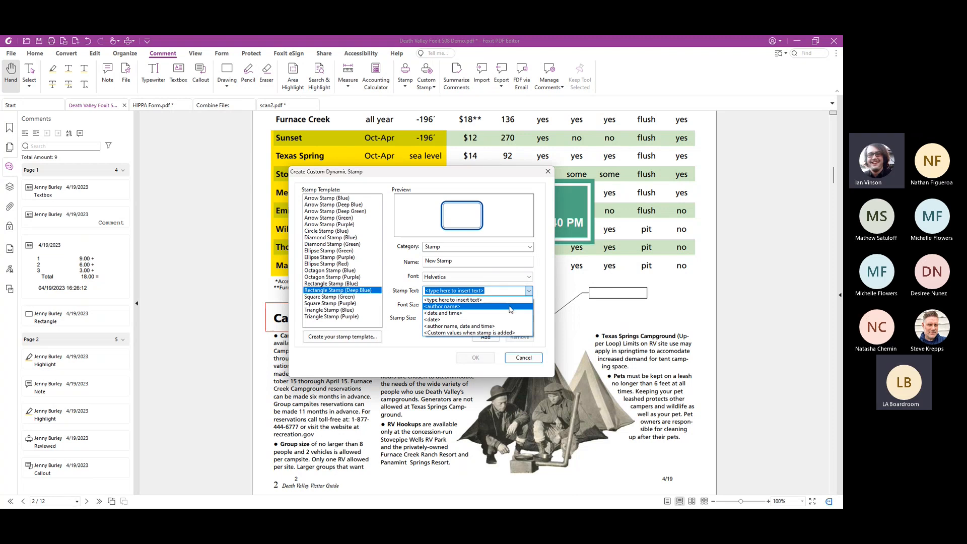
pyautogui.click(490, 327)
pyautogui.click(493, 337)
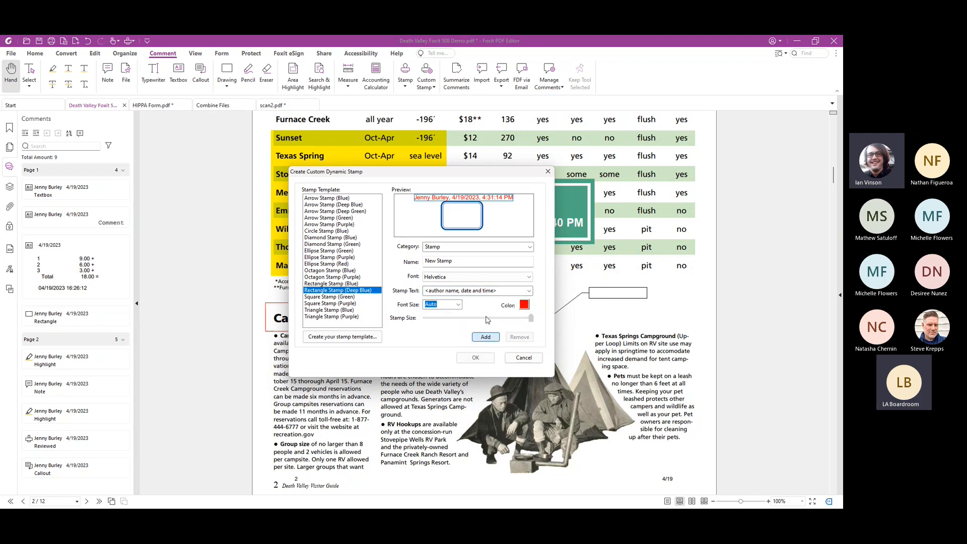
pyautogui.moveTo(531, 318); pyautogui.dragTo(490, 317)
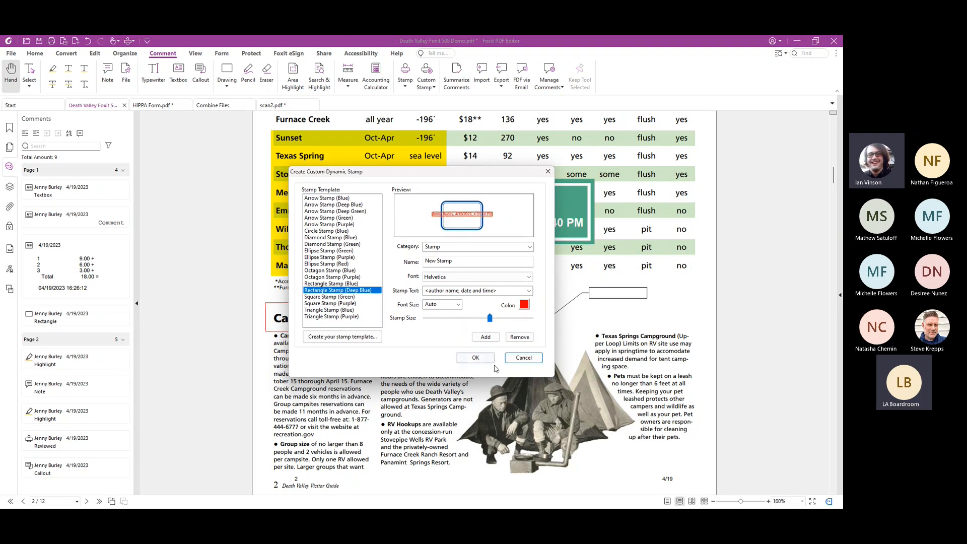
pyautogui.click(475, 358)
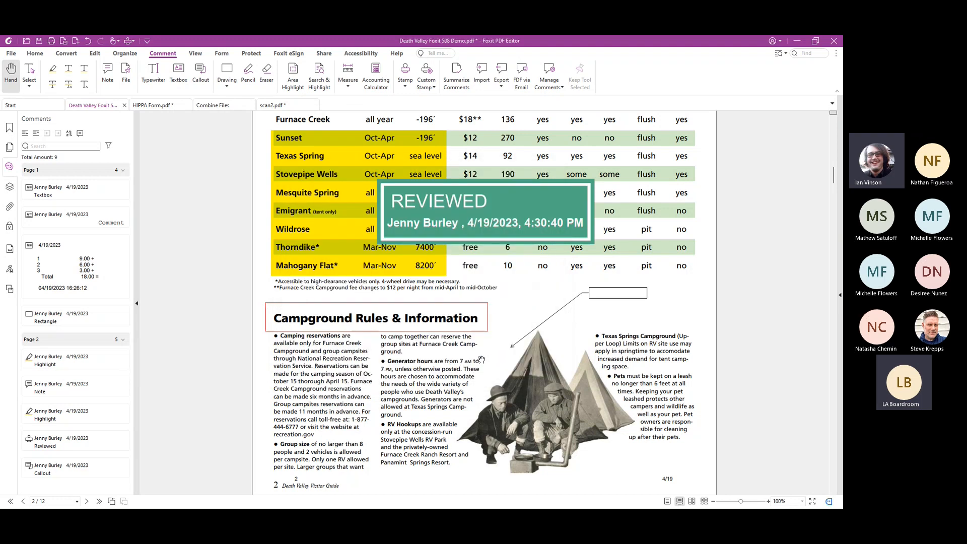
# Place the new custom stamp over the upper part of the tent photo beside the campground rules
pyautogui.click(403, 82)
pyautogui.click(427, 313)
pyautogui.click(513, 355)
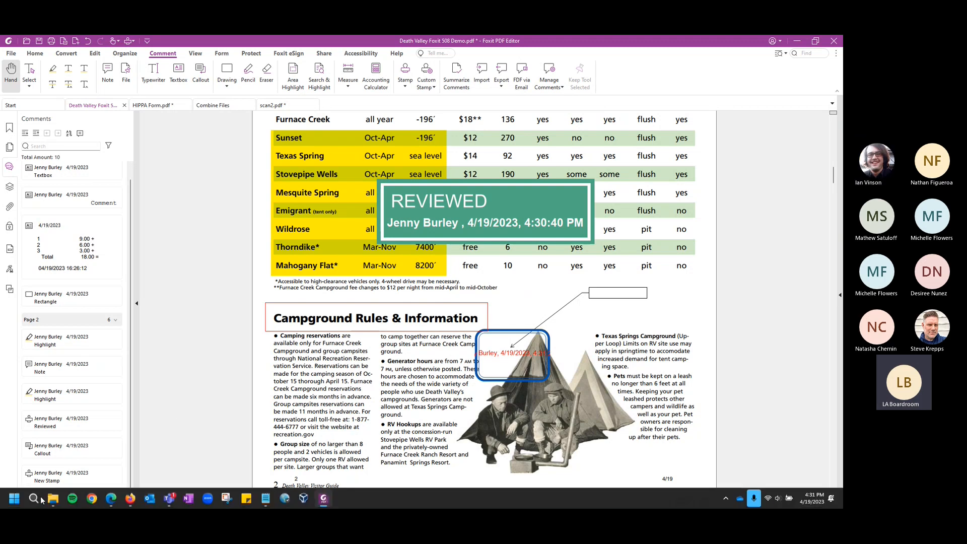
# Switch to File Explorer and find the custom stamp's PDF in Roaming\Foxit Software\Foxit PDF Editor\Stamps\UserStamps
pyautogui.click(53, 500)
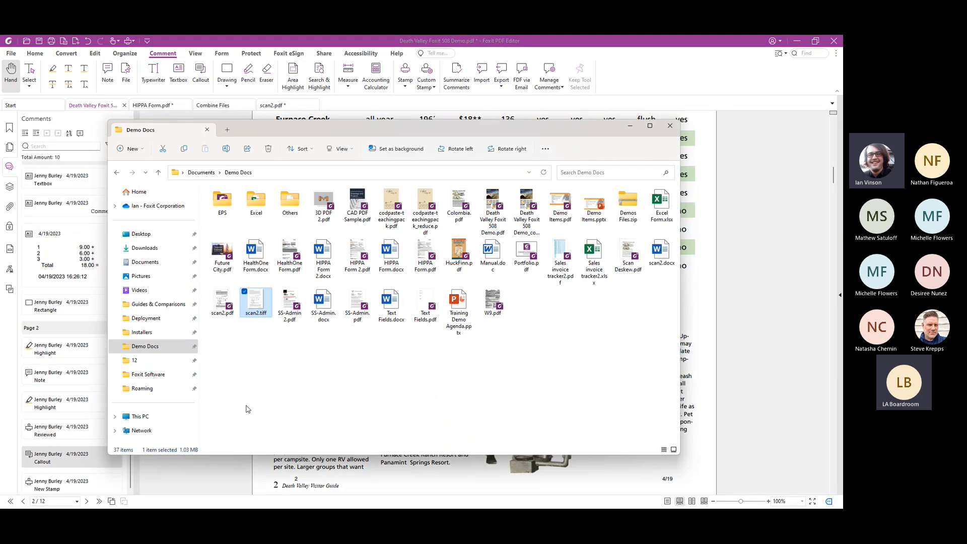
pyautogui.click(147, 389)
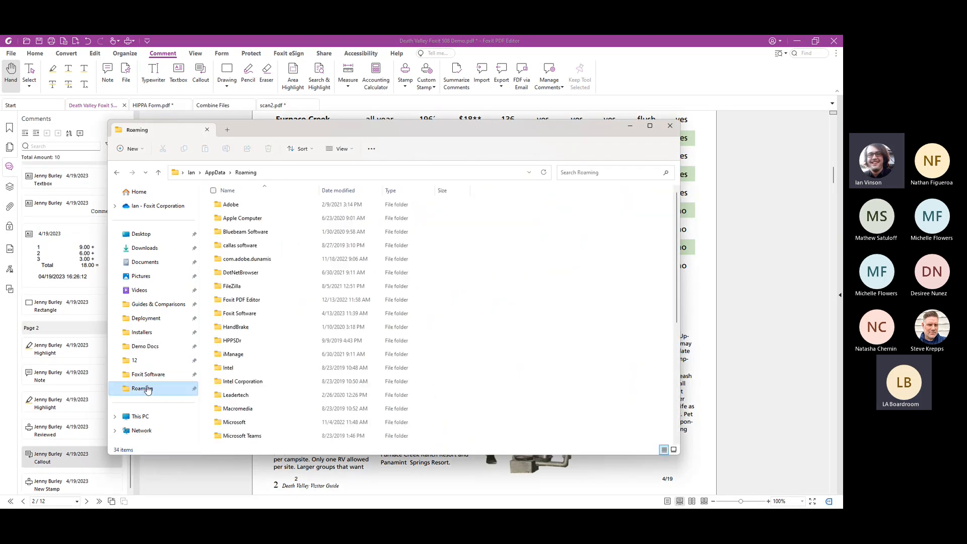
pyautogui.doubleClick(254, 314)
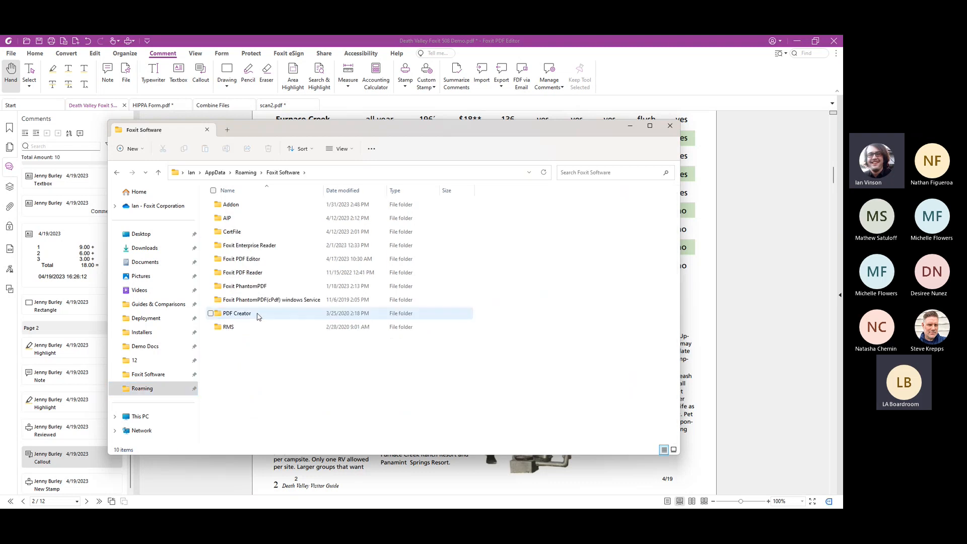
pyautogui.doubleClick(269, 260)
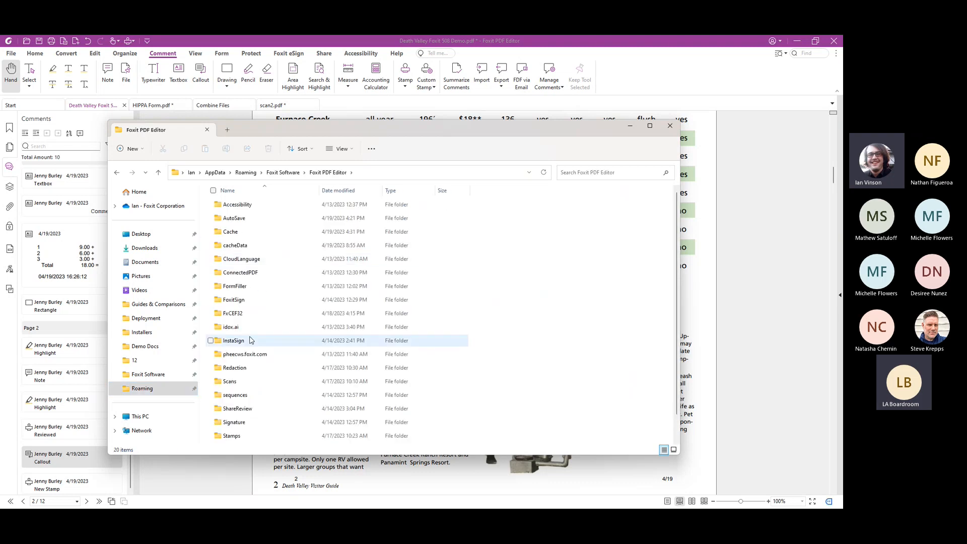
pyautogui.scroll(-1, 249, 348)
pyautogui.click(247, 413)
pyautogui.doubleClick(248, 413)
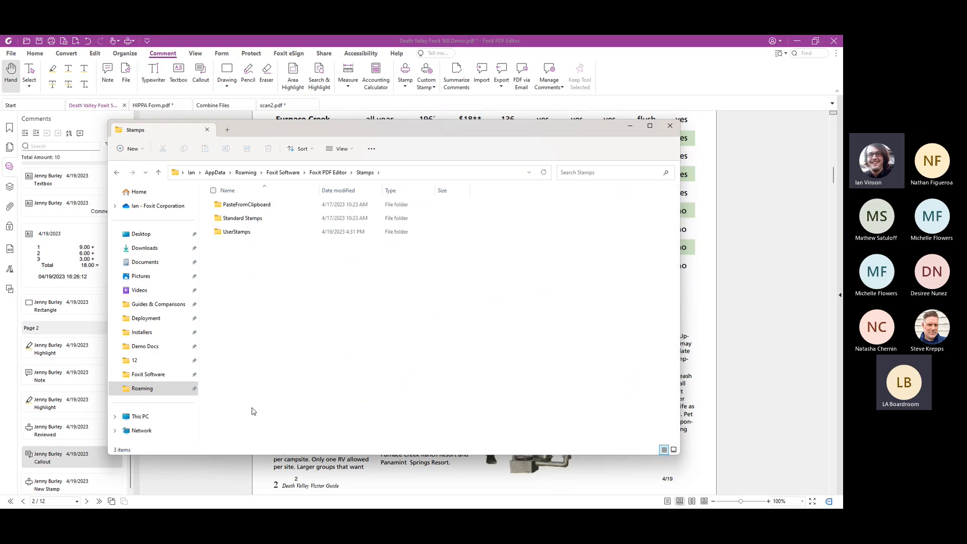
pyautogui.doubleClick(253, 232)
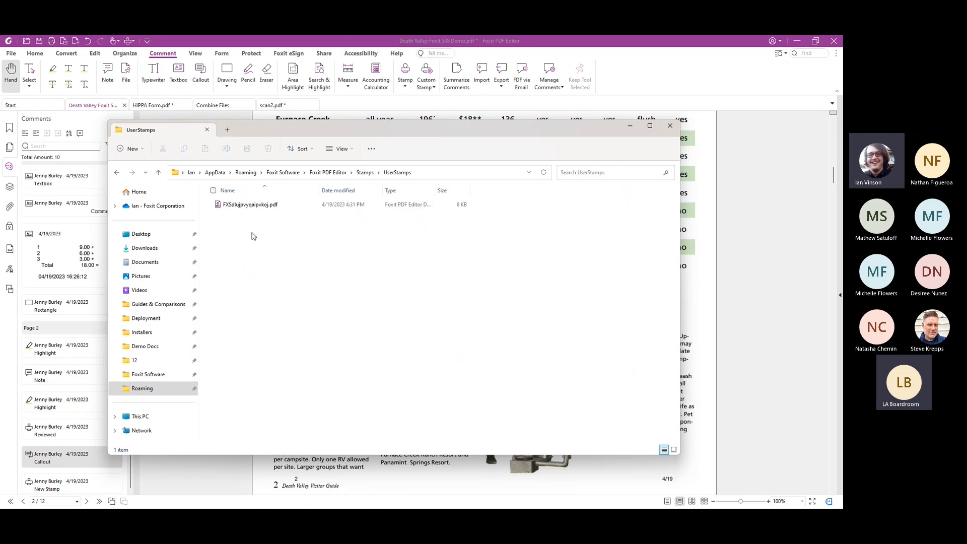
pyautogui.click(274, 208)
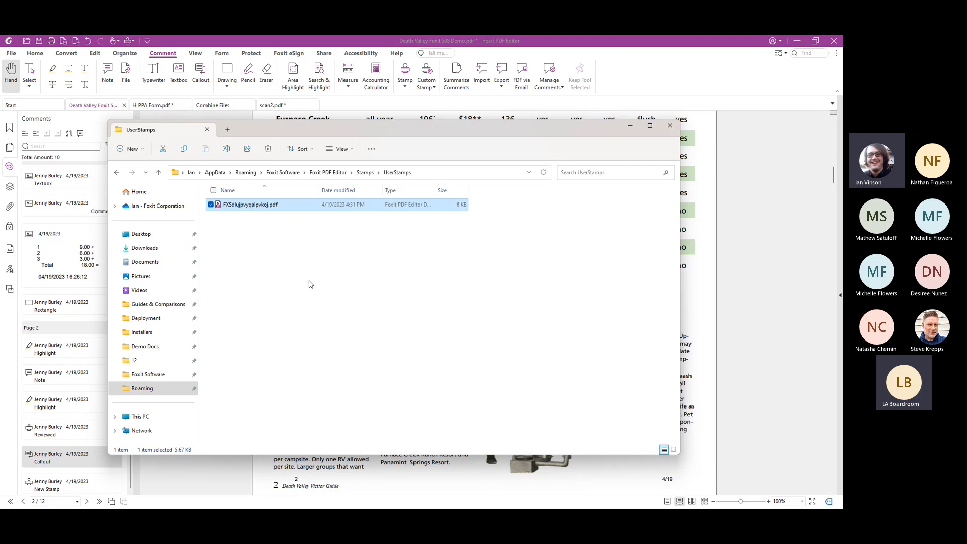
# Return to Foxit PDF Editor and preview each comment summary layout, from connector lines to sequence numbers on single pages, without creating a summary
pyautogui.click(310, 284)
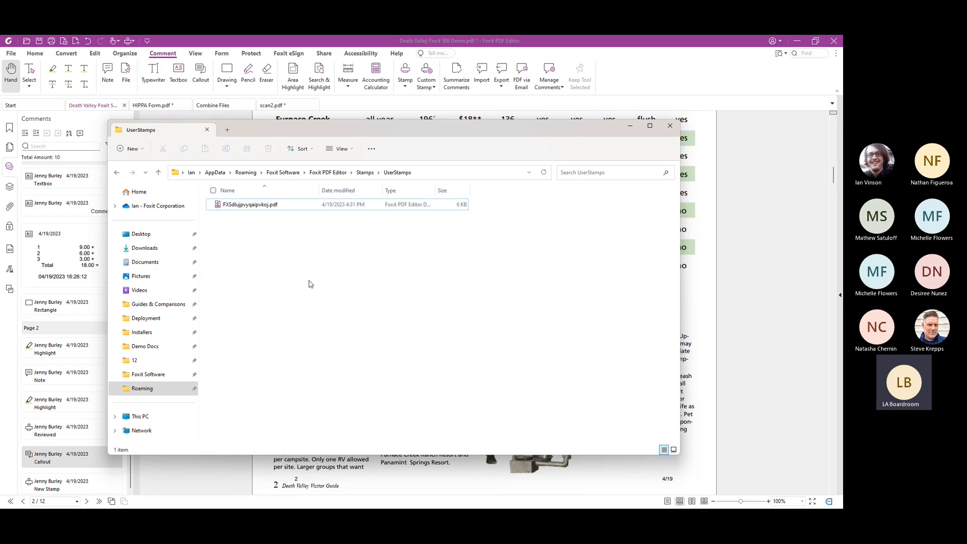
pyautogui.click(749, 198)
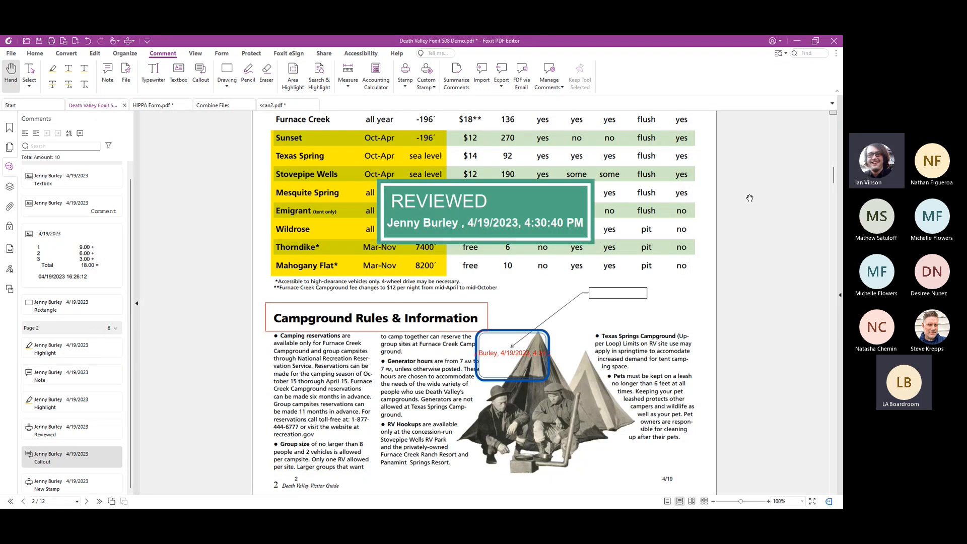
pyautogui.click(463, 75)
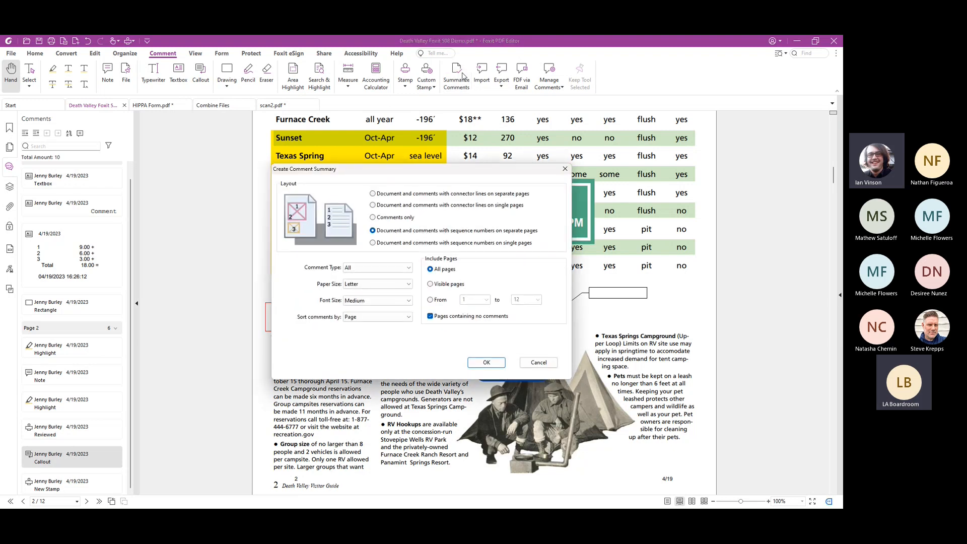
pyautogui.click(506, 196)
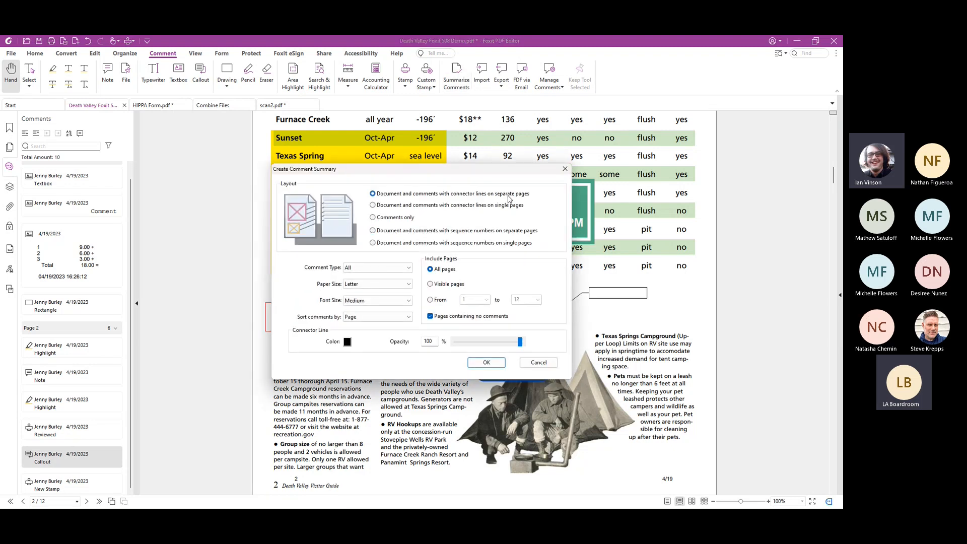
pyautogui.click(510, 202)
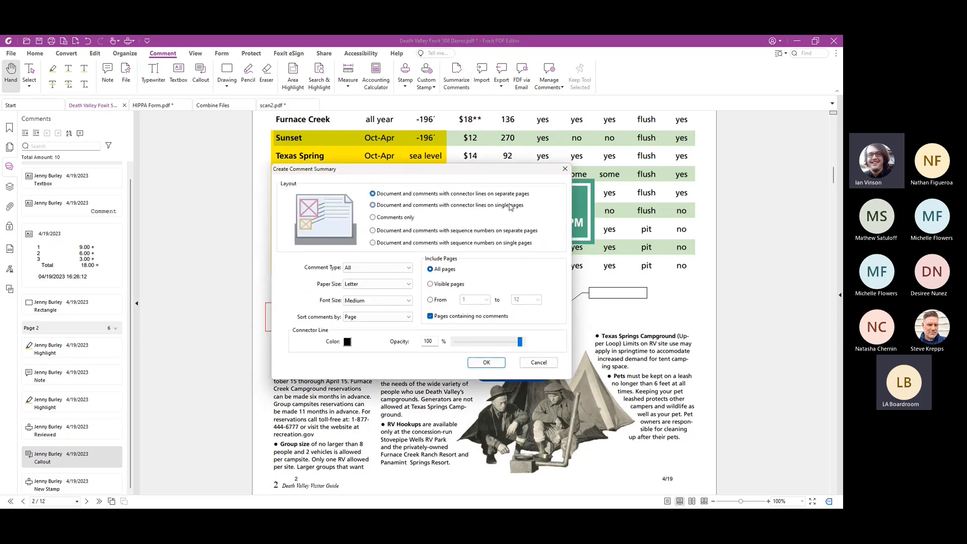
pyautogui.click(395, 222)
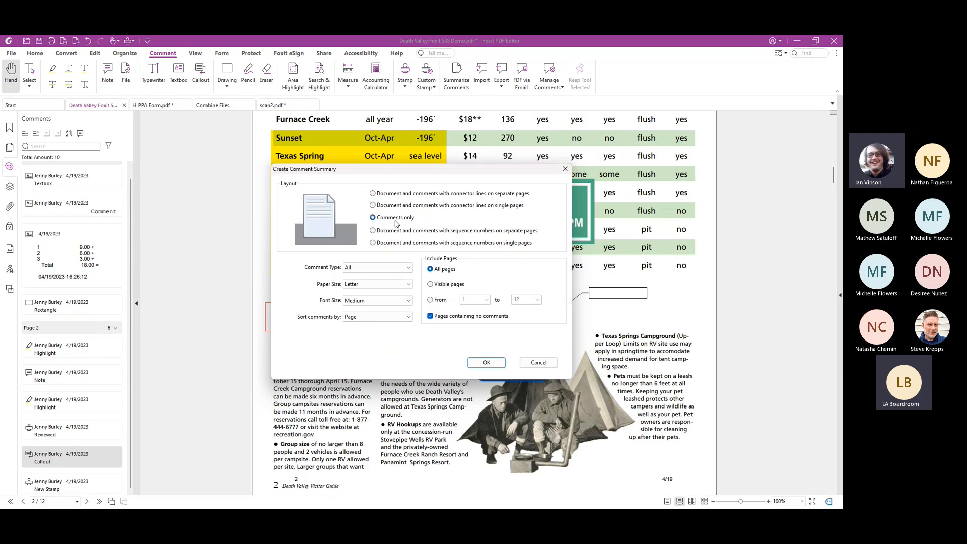
pyautogui.click(477, 234)
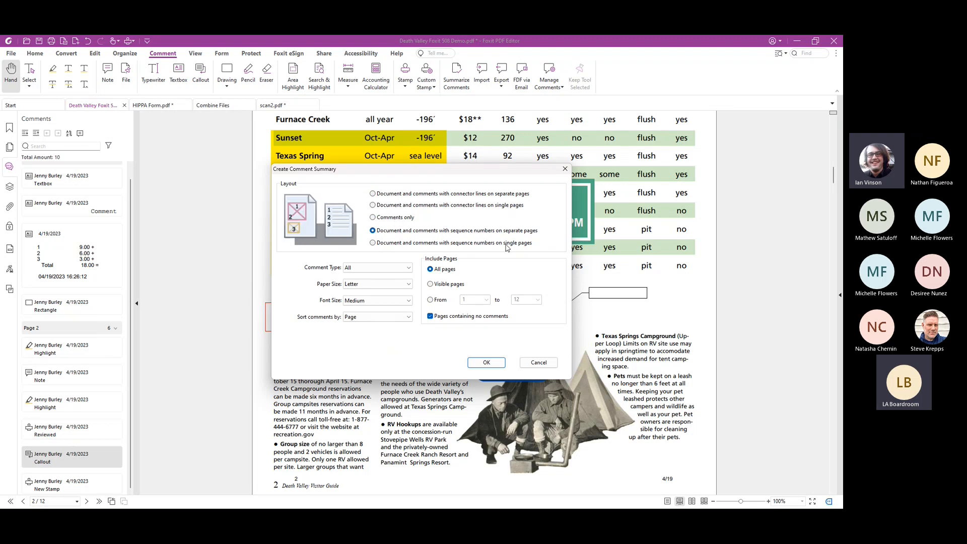
pyautogui.click(507, 245)
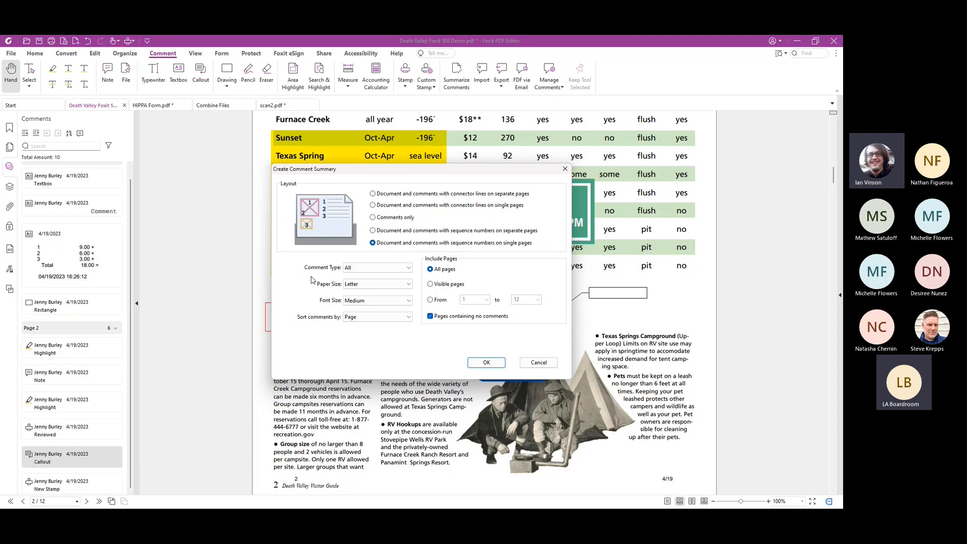
pyautogui.click(536, 363)
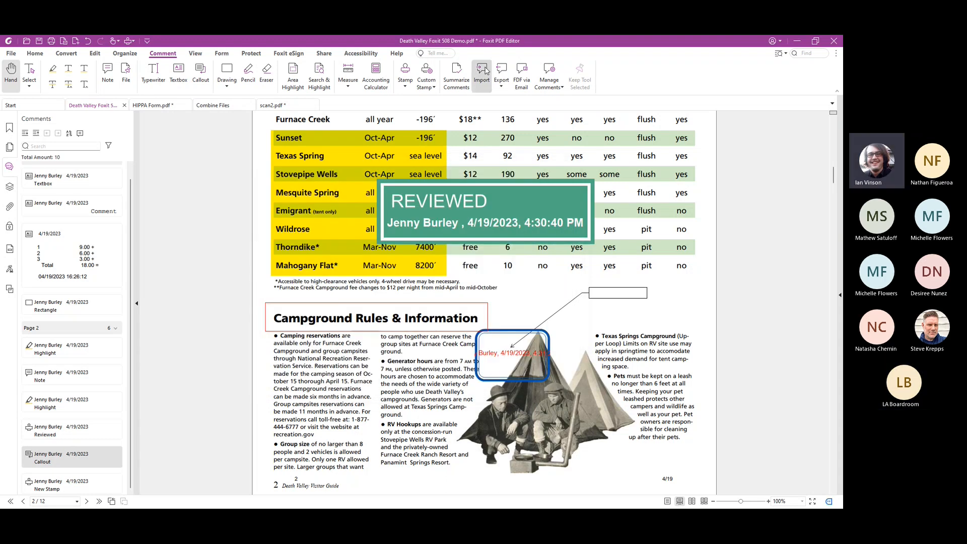
# Check the comment export options and hide all comments in the Death Valley document
pyautogui.click(502, 76)
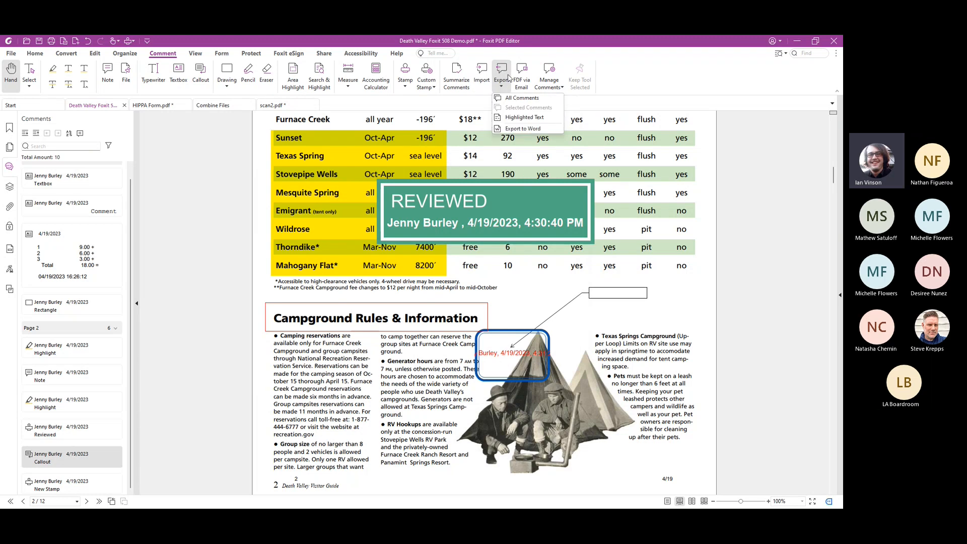
pyautogui.click(560, 87)
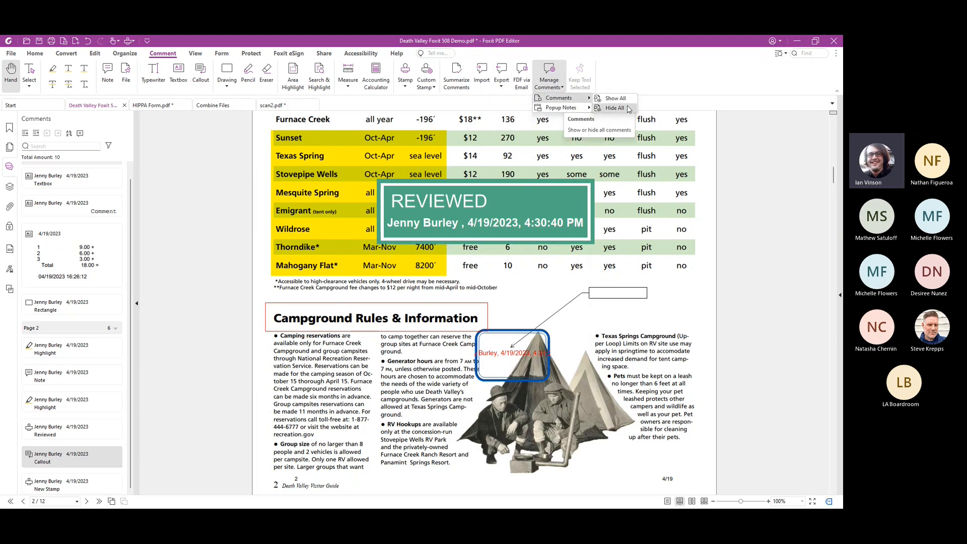
pyautogui.click(585, 107)
pyautogui.click(562, 89)
pyautogui.moveTo(566, 111)
pyautogui.click(613, 114)
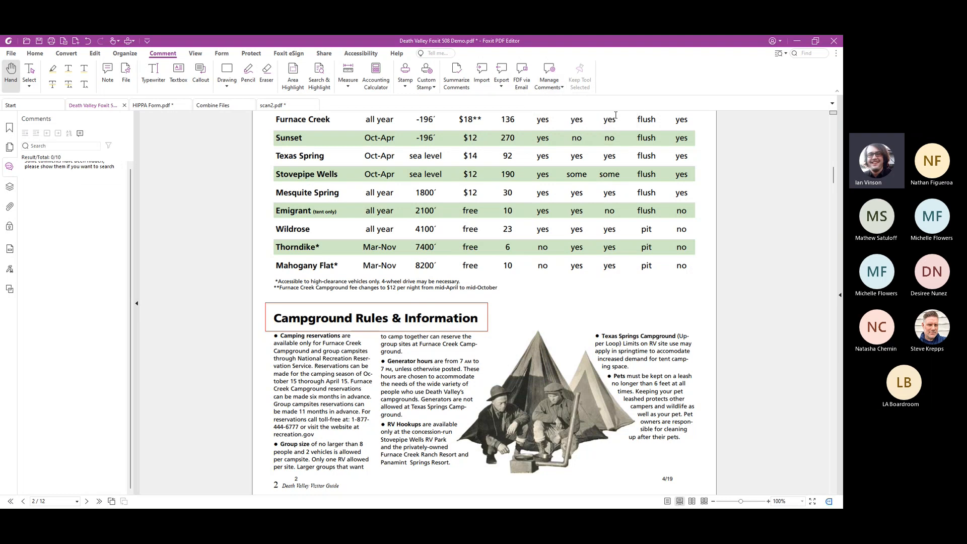
pyautogui.scroll(5, 503, 334)
pyautogui.scroll(-10, 507, 330)
pyautogui.scroll(-3, 508, 327)
# Display the ruler over the Desert Survival page and hide it again
pyautogui.click(195, 53)
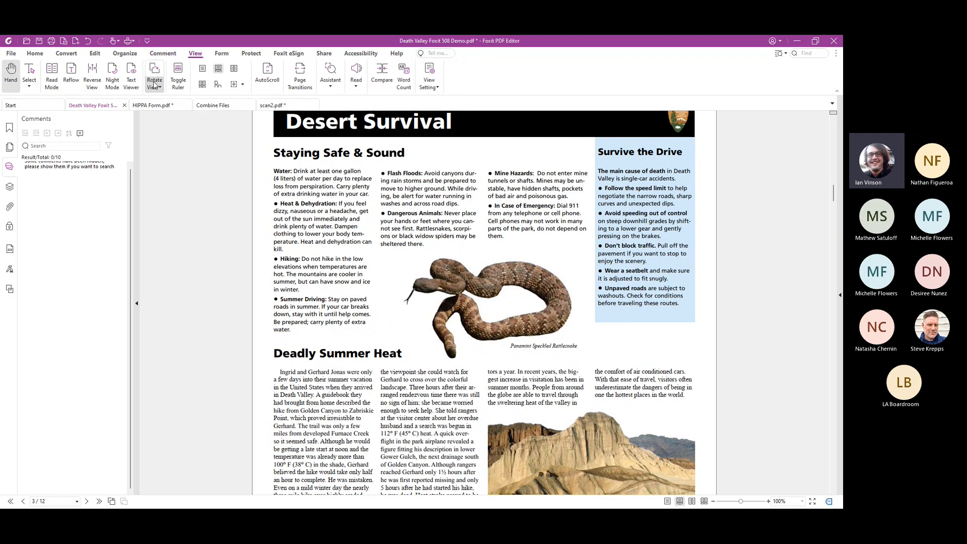
pyautogui.click(180, 81)
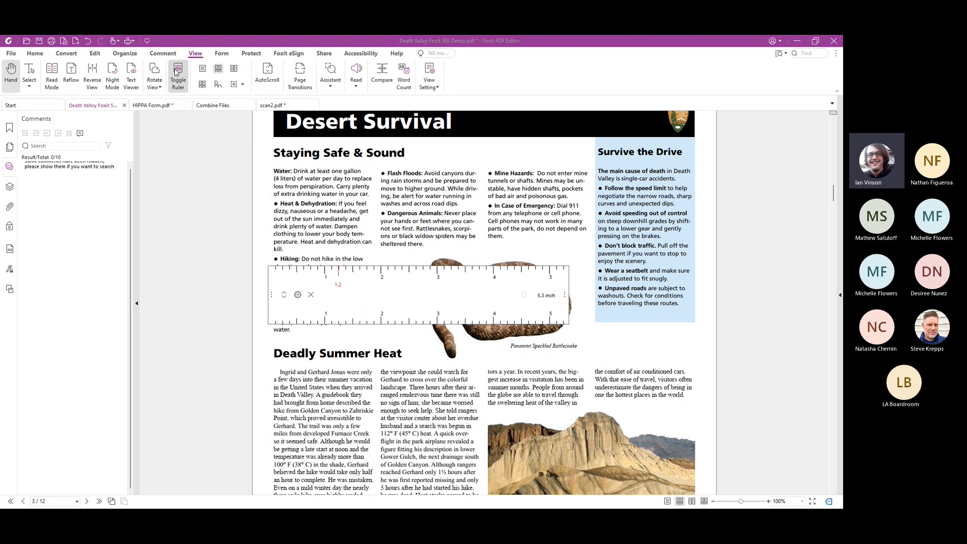
pyautogui.click(176, 72)
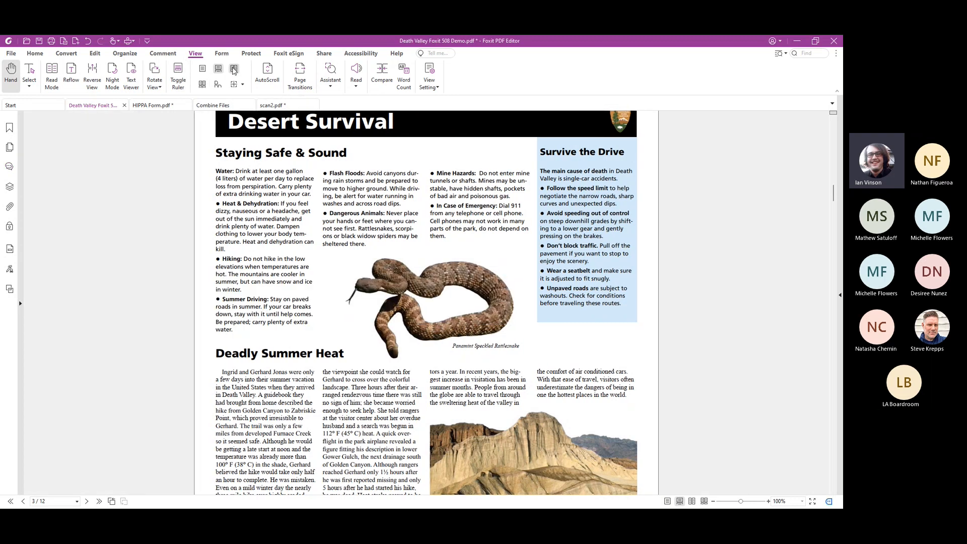
# Try the Facing, Continuous Facing and Single Page layouts on the document and return it to Continuous
pyautogui.click(234, 69)
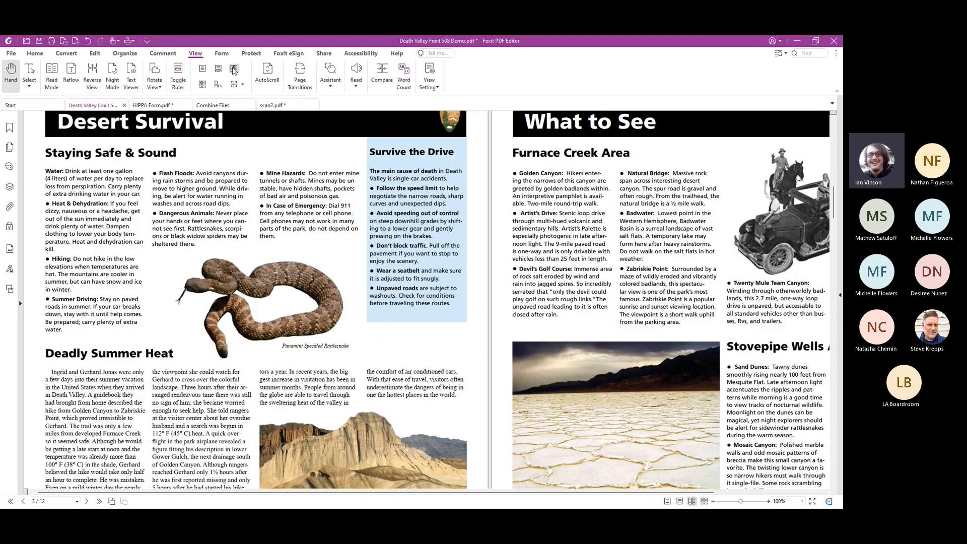
pyautogui.click(202, 84)
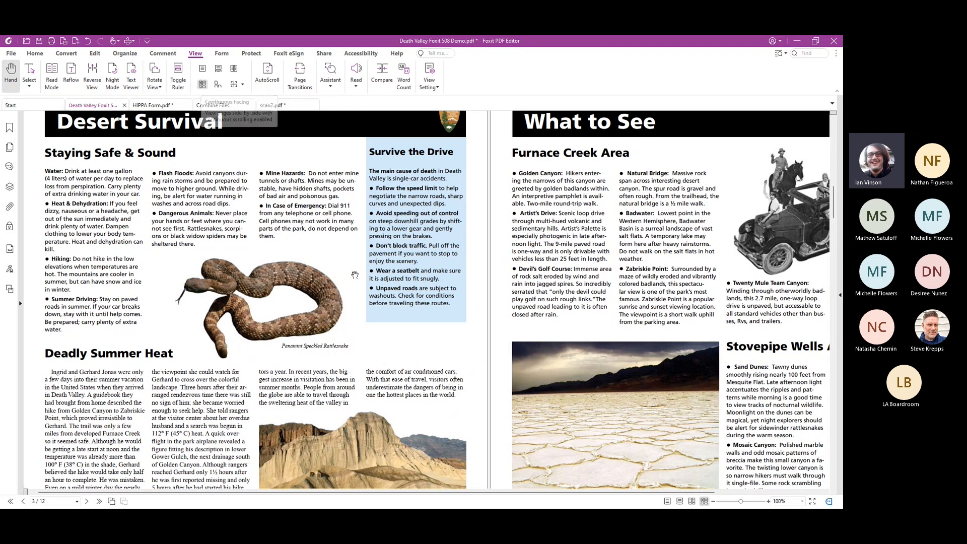
pyautogui.scroll(-12, 355, 275)
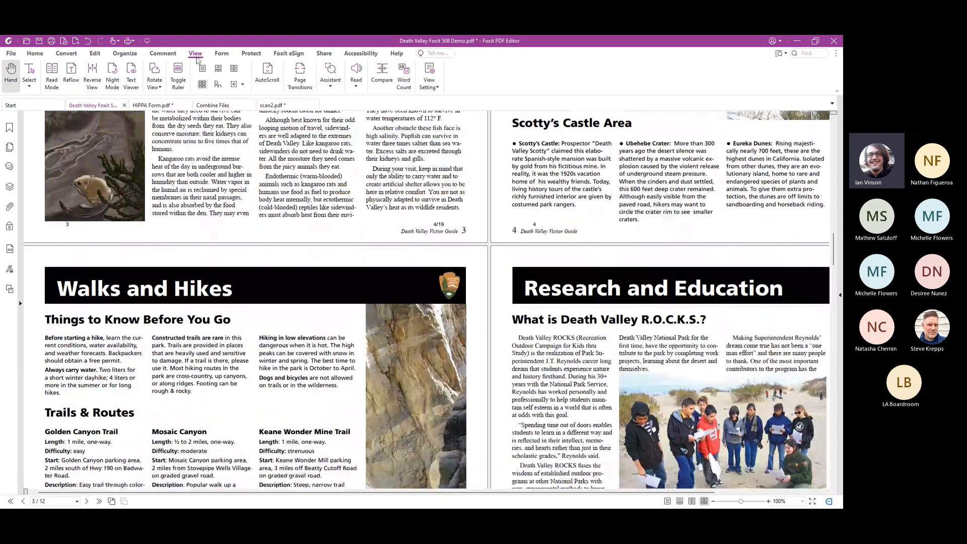
pyautogui.click(202, 68)
pyautogui.scroll(-10, 252, 221)
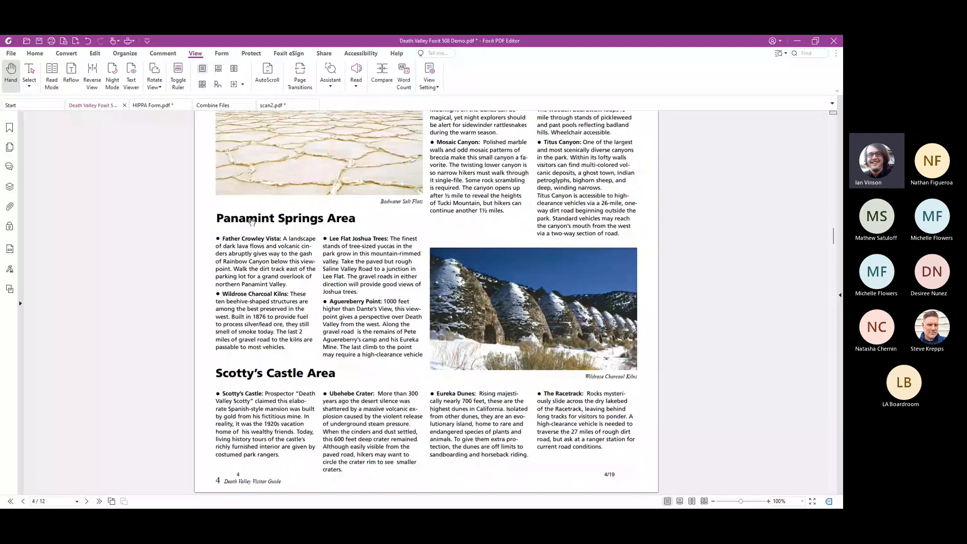
pyautogui.click(218, 68)
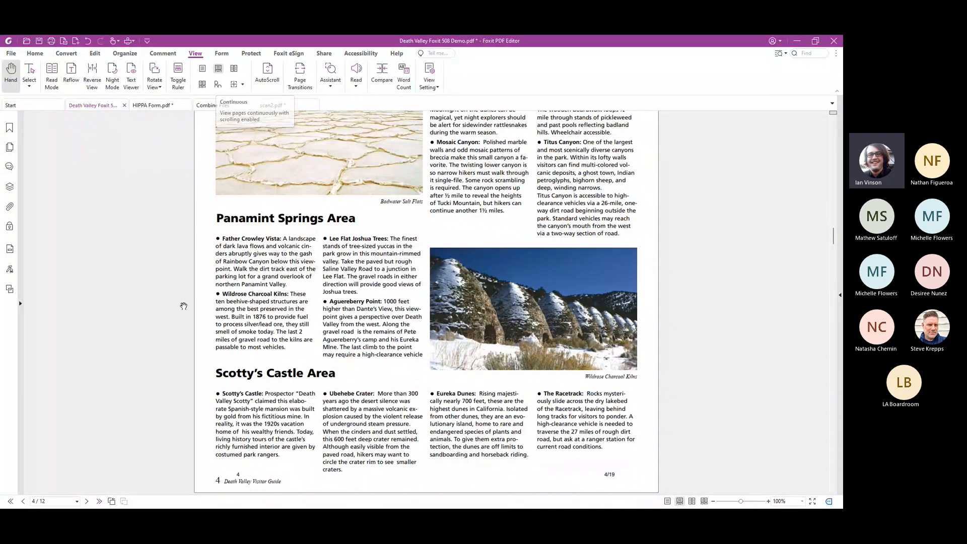
pyautogui.scroll(-5, 183, 305)
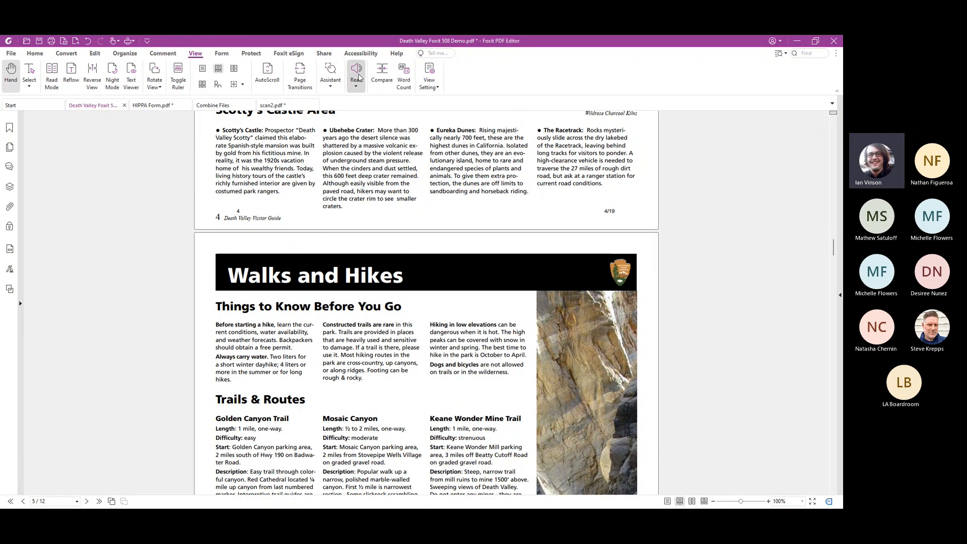
# Set up a comparison with Death Valley Foxit 508 Demo_compare.pdf as the new file, review its marking options, and cancel without comparing
pyautogui.click(382, 75)
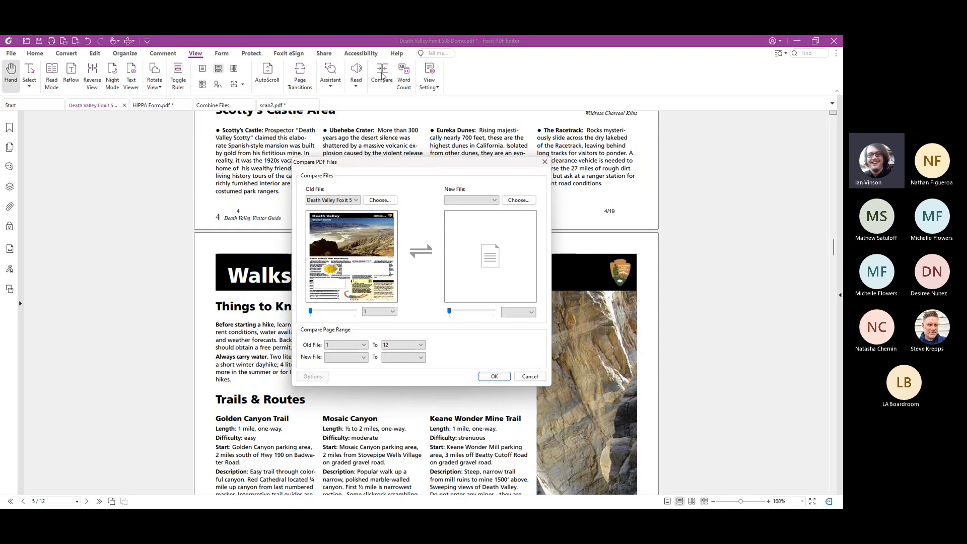
pyautogui.click(493, 200)
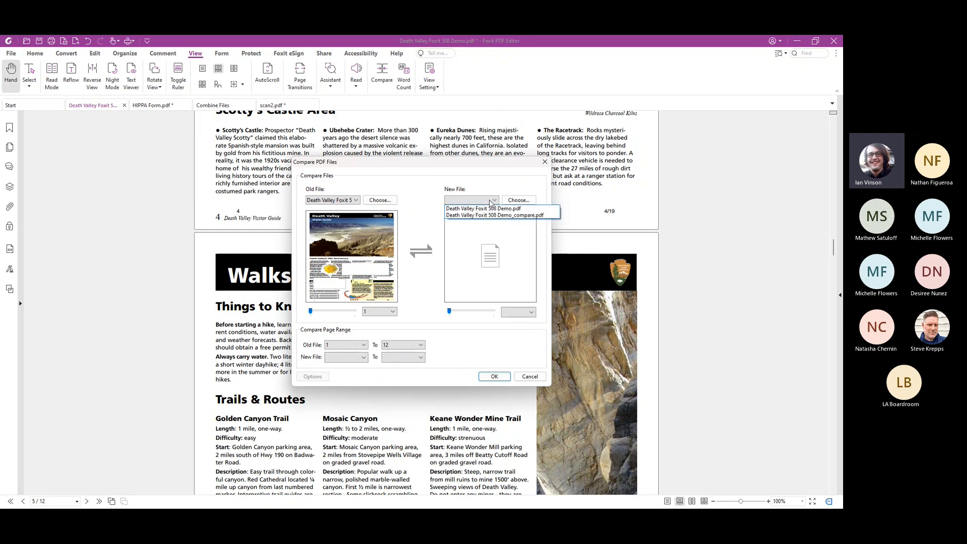
pyautogui.click(501, 217)
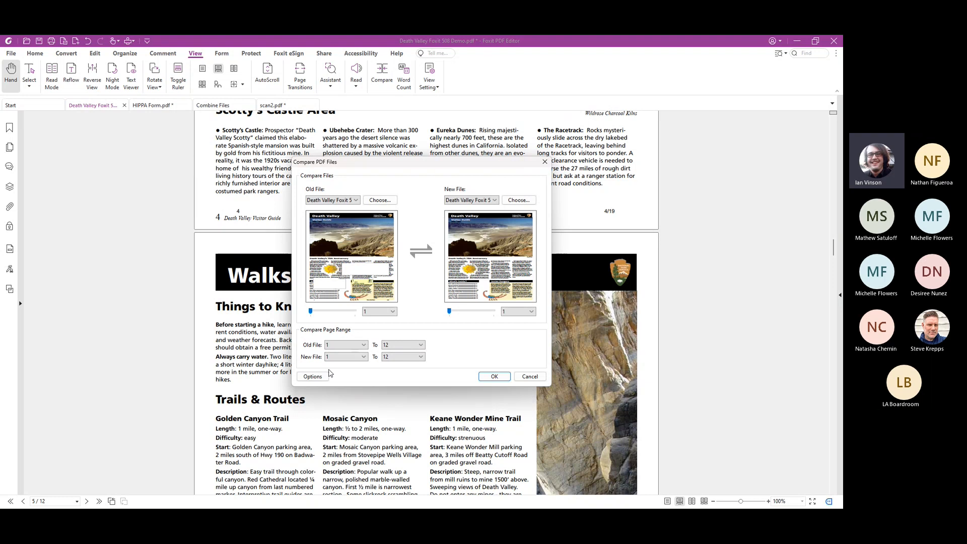
pyautogui.click(313, 377)
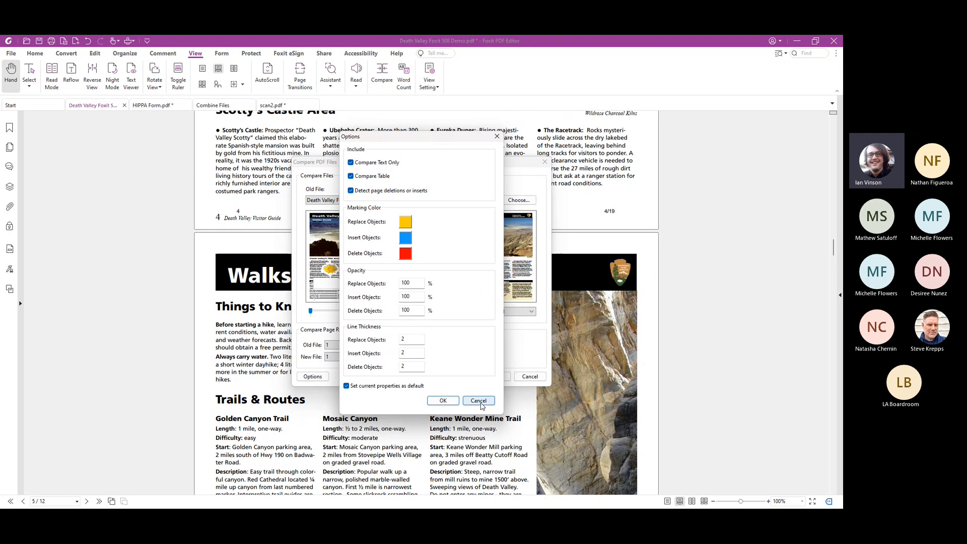
pyautogui.click(480, 401)
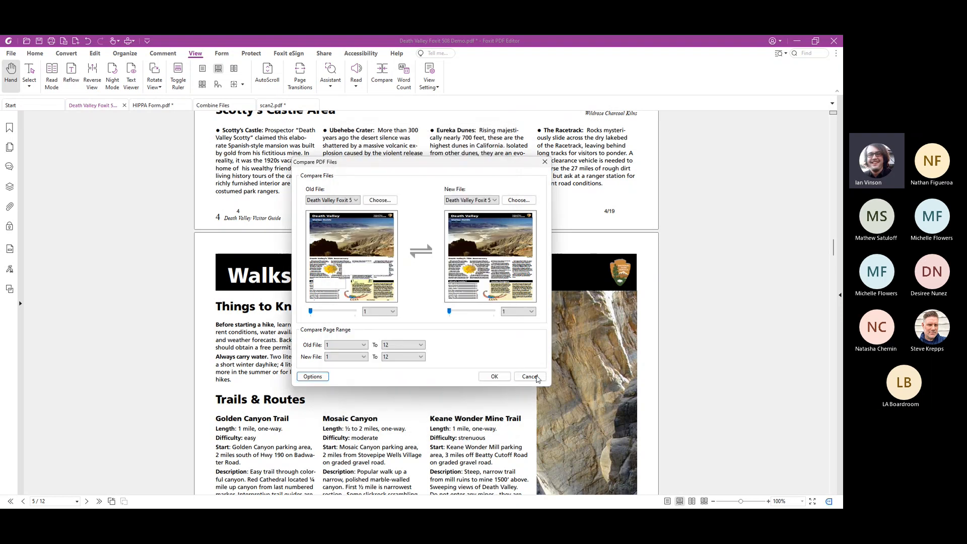
pyautogui.click(529, 377)
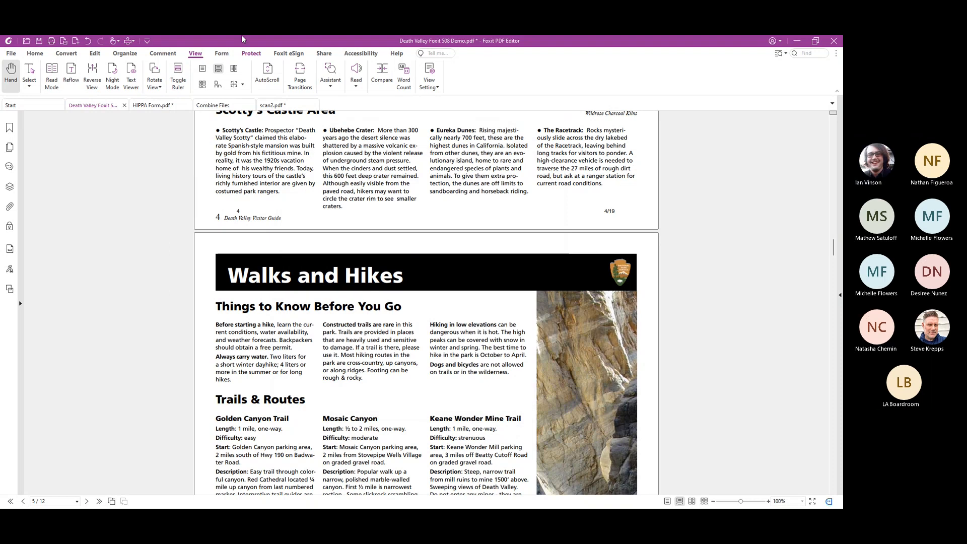
# Switch to HIPPA Form.pdf and run form field recognition on it
pyautogui.click(223, 53)
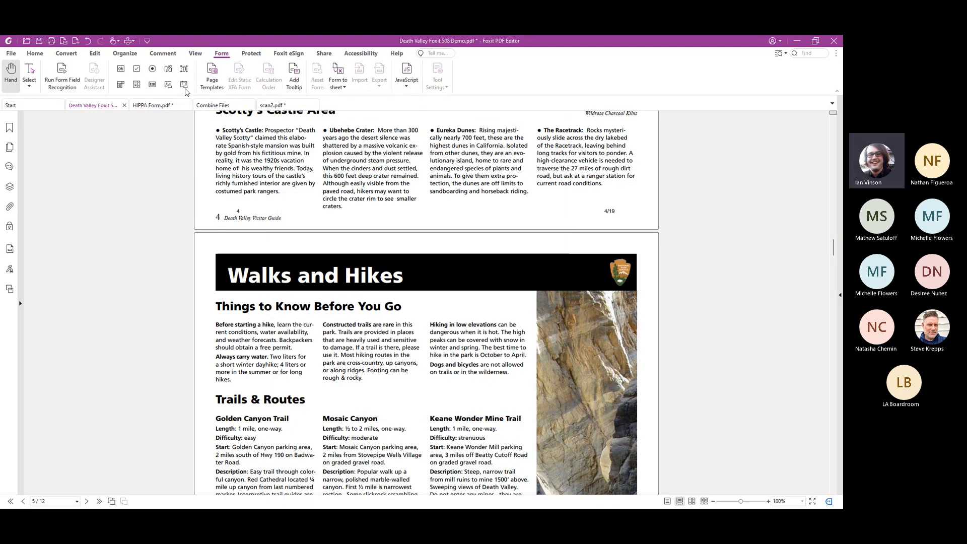
pyautogui.click(154, 105)
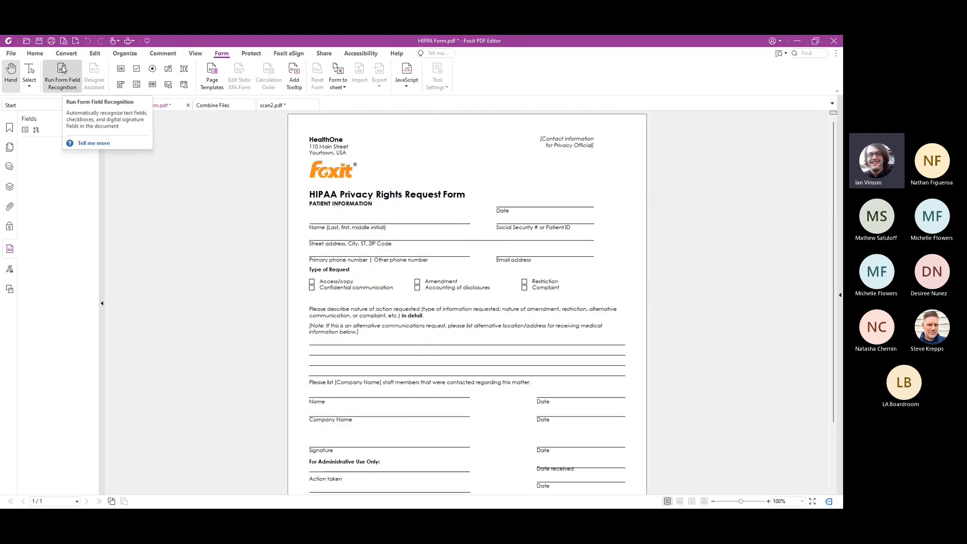
pyautogui.click(63, 70)
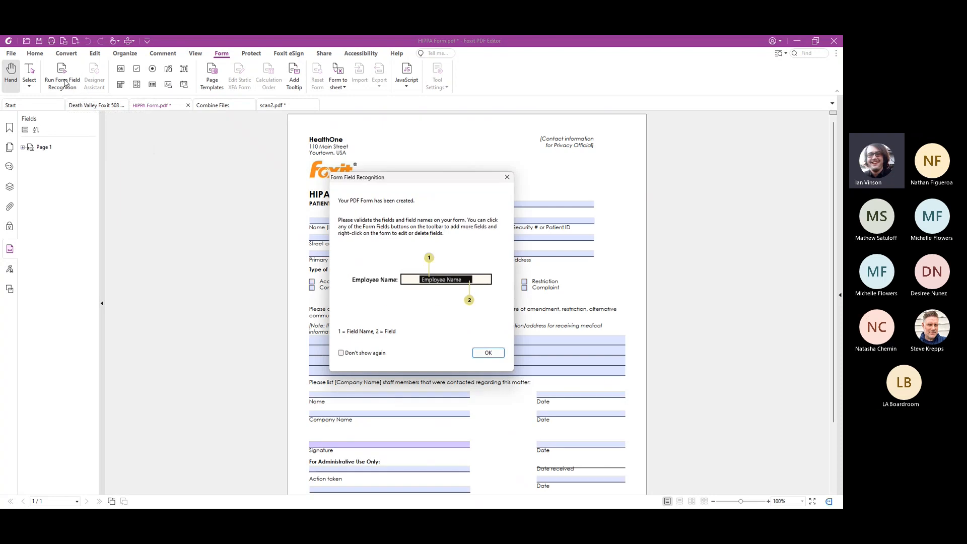
pyautogui.click(488, 352)
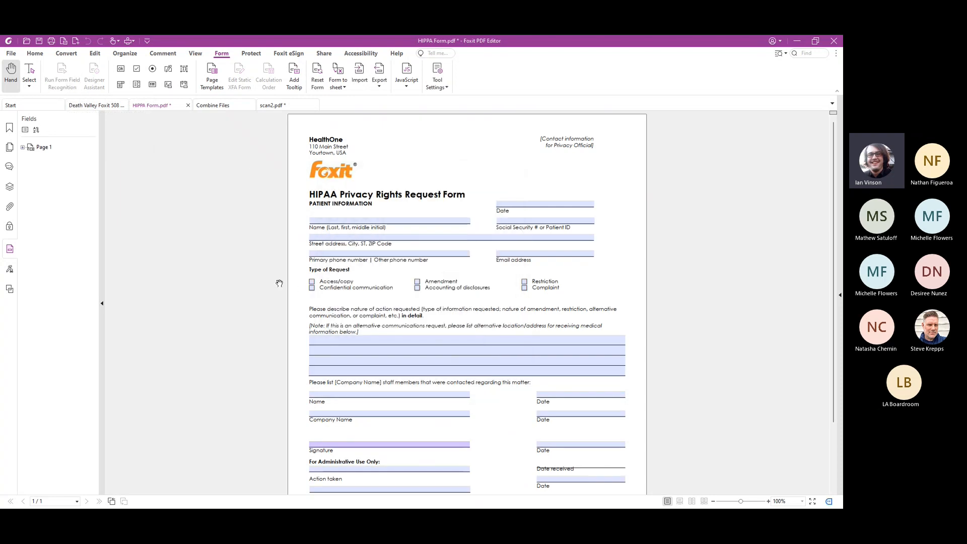
# Tick the Access/copy checkbox and open the signing dialog from the Signature field, closing it without signing
pyautogui.click(312, 283)
pyautogui.scroll(-3, 302, 286)
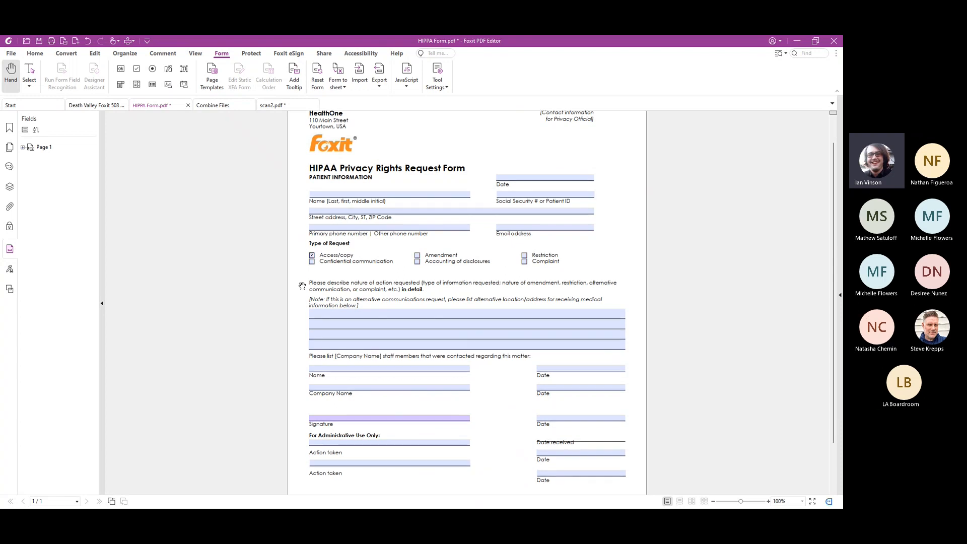
pyautogui.click(326, 361)
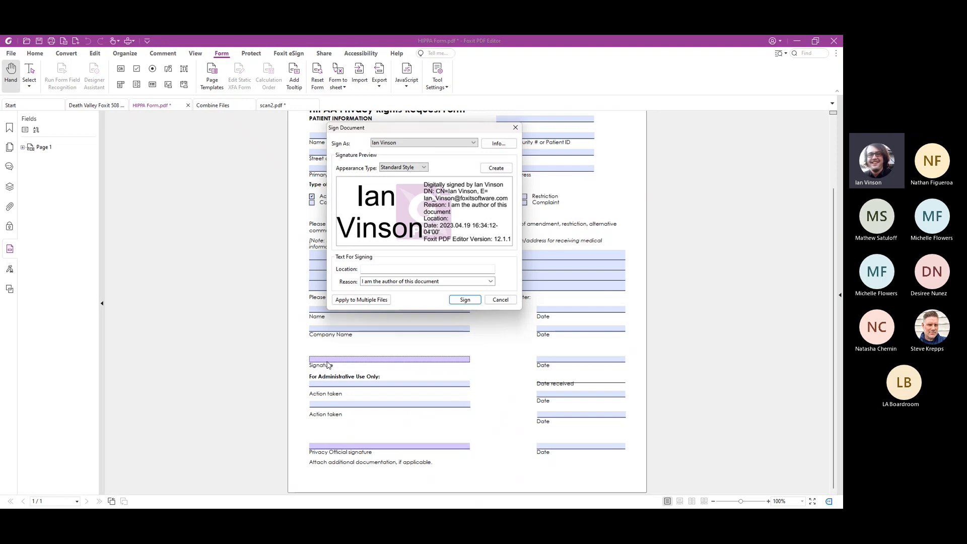
pyautogui.click(514, 128)
# Expand Page 1 in the field list to view the form's recognized fields by name
pyautogui.scroll(3, 492, 173)
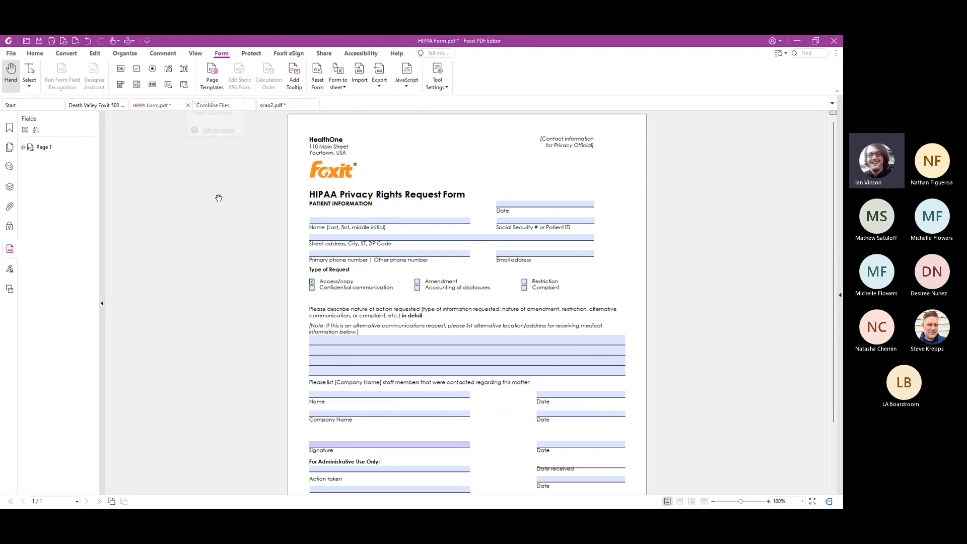
pyautogui.click(21, 147)
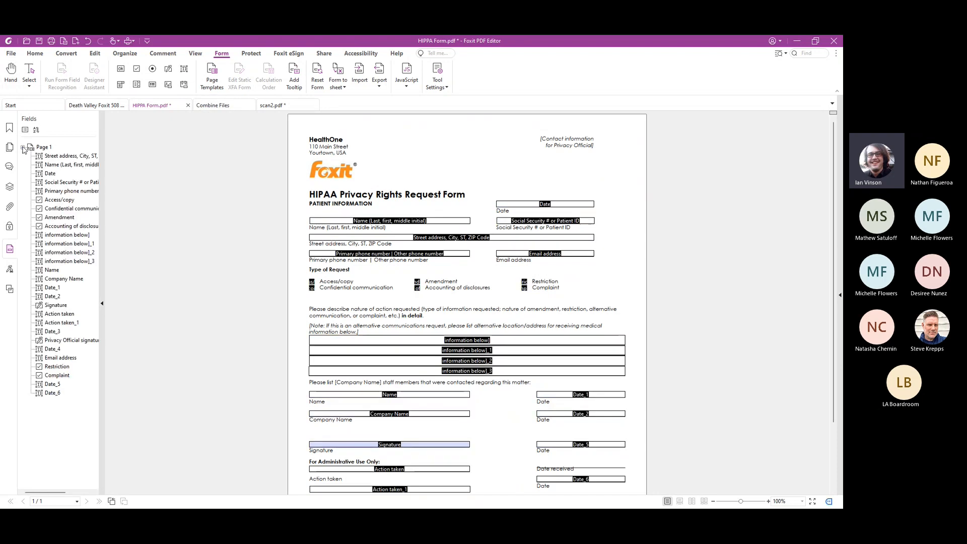
# Widen the field list and open the properties of the Date field in the Patient Information section
pyautogui.moveTo(104, 145); pyautogui.dragTo(146, 147)
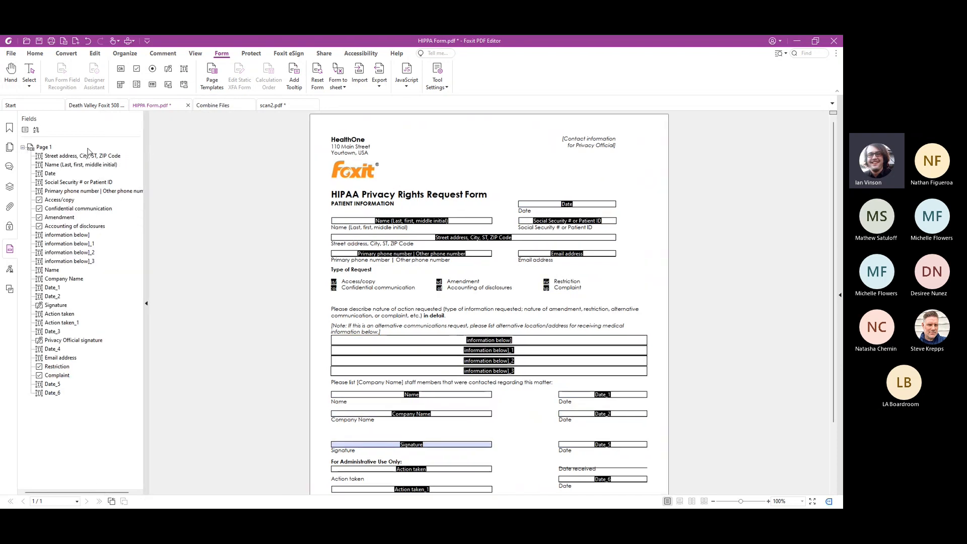
pyautogui.click(52, 288)
pyautogui.click(50, 173)
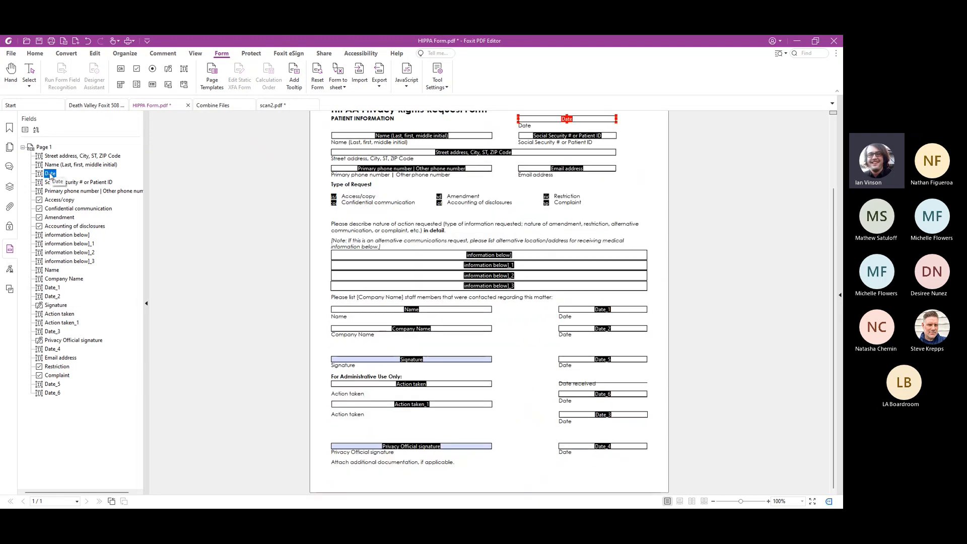
pyautogui.rightClick(50, 173)
pyautogui.doubleClick(77, 179)
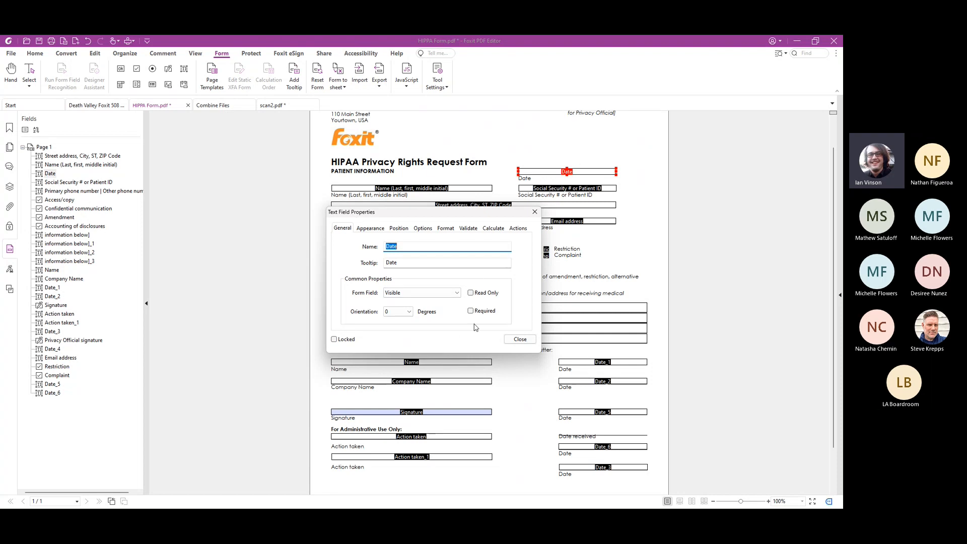
# Review the Date field's appearance, position and text options, toggling Multi-line on and back off
pyautogui.click(376, 229)
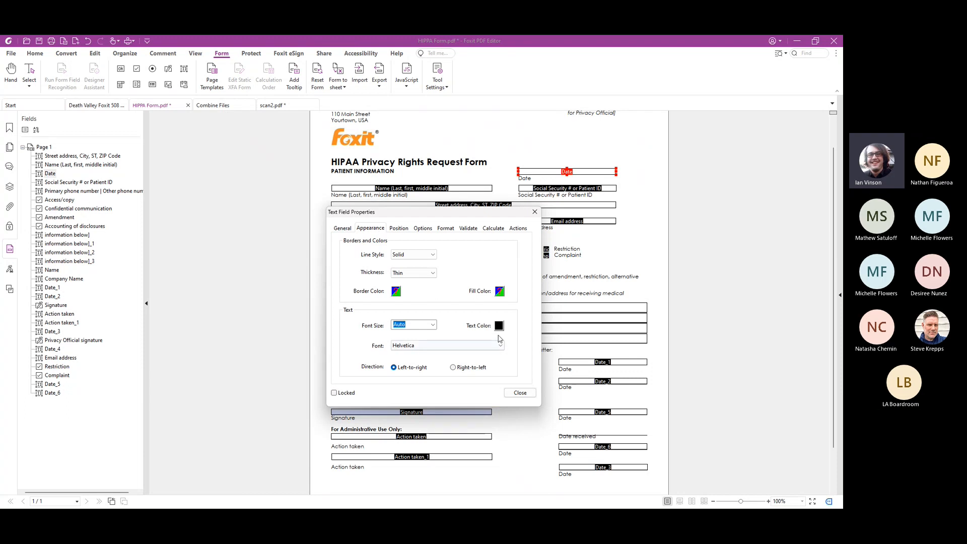
pyautogui.click(403, 229)
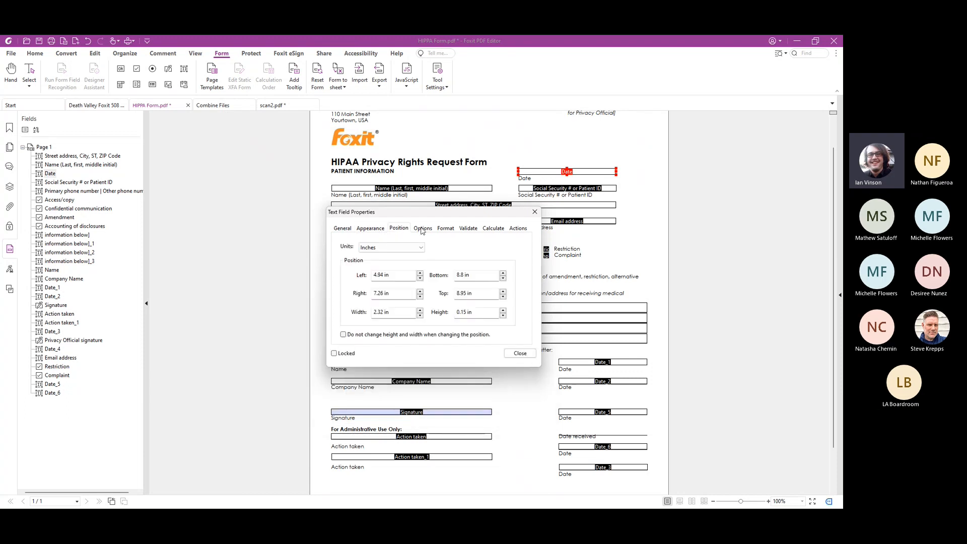
pyautogui.click(423, 229)
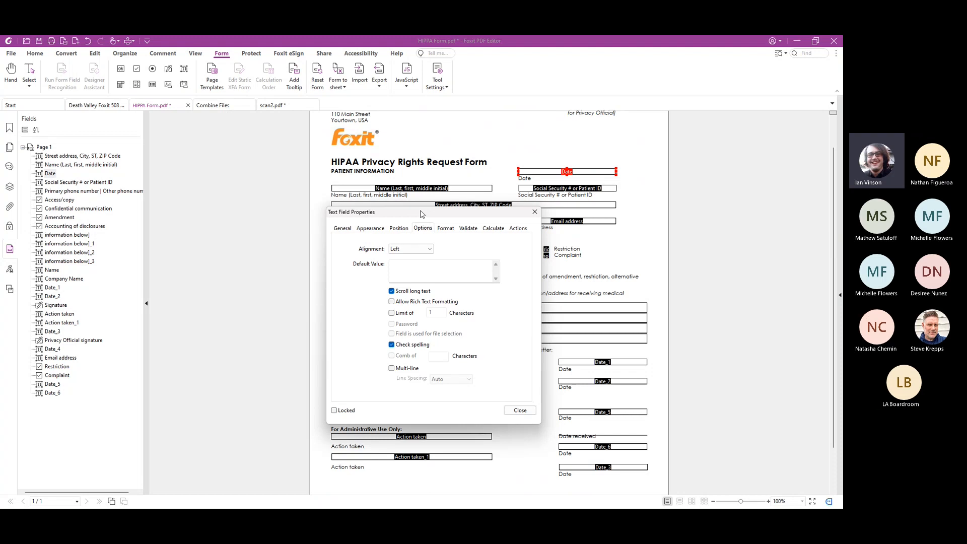
pyautogui.click(393, 371)
pyautogui.click(392, 370)
# Set the Date field's format category to Date with the mm/dd/yyyy pattern
pyautogui.click(446, 229)
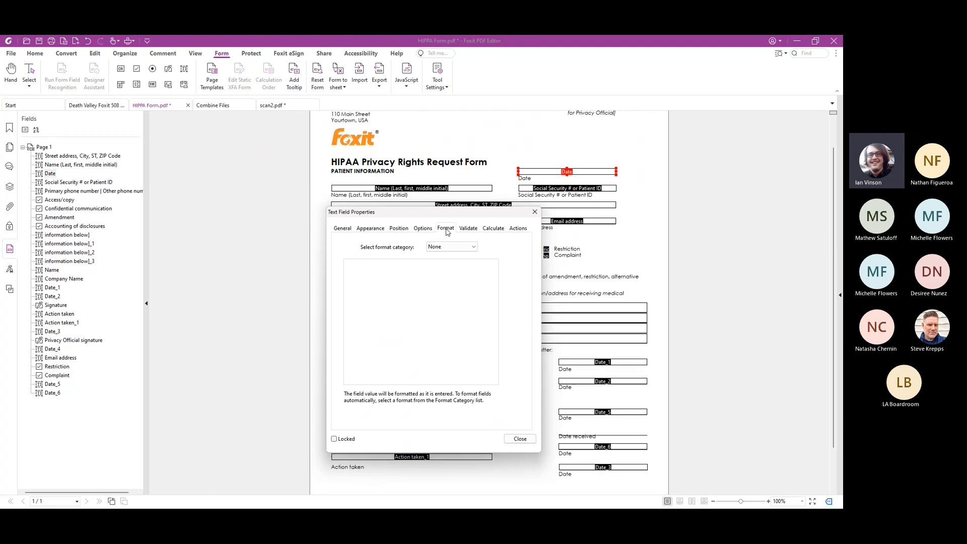
pyautogui.click(450, 246)
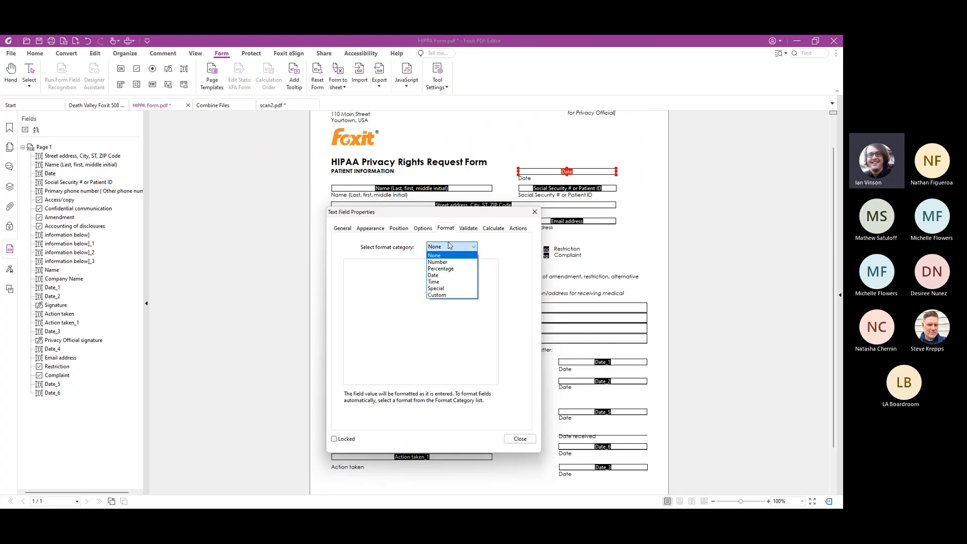
pyautogui.click(453, 276)
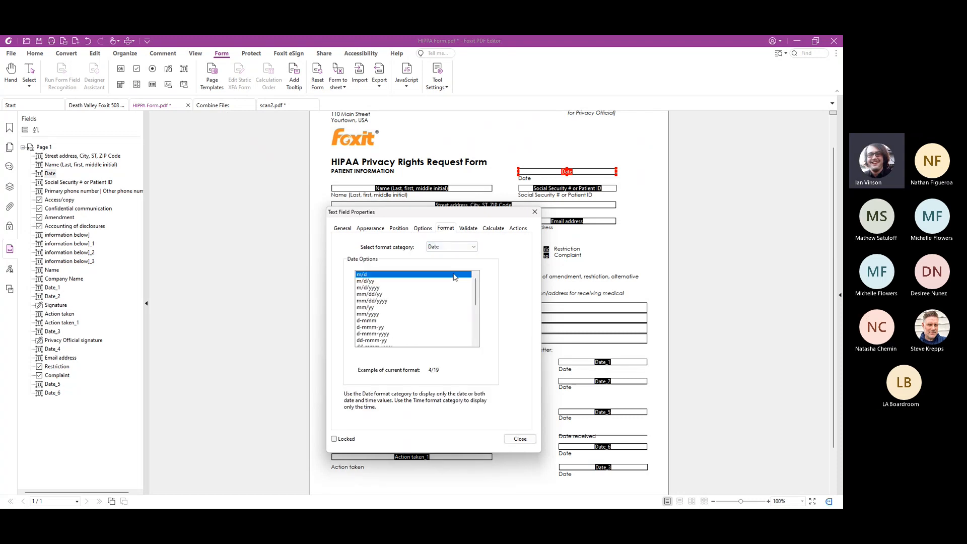
pyautogui.click(403, 302)
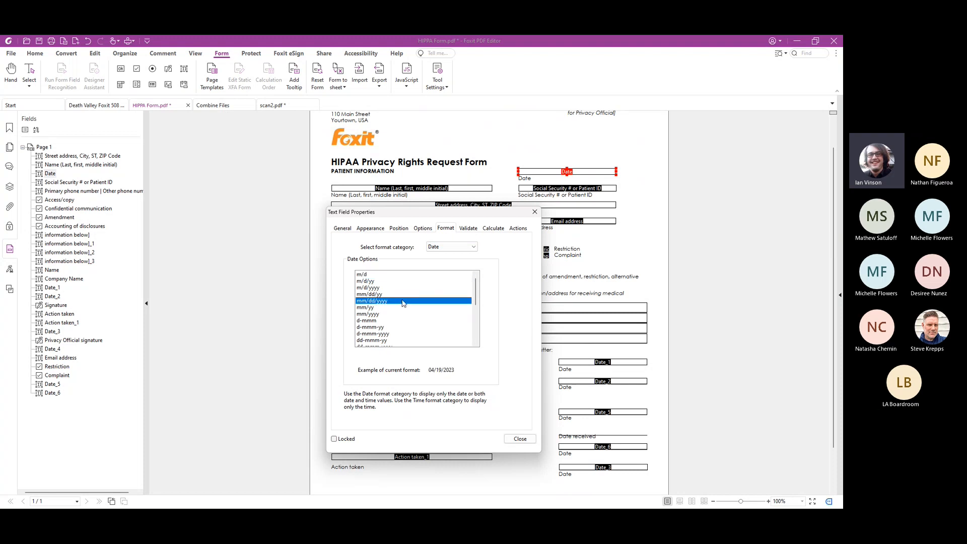
# Review the Date field's validation settings and base its calculation on the sum(+) of other fields, viewing the available operations
pyautogui.click(470, 229)
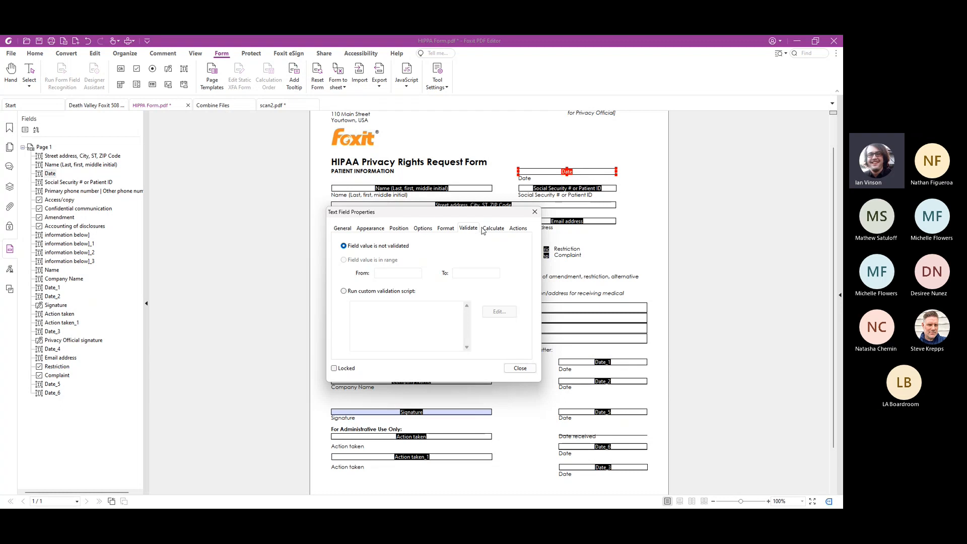
pyautogui.click(484, 230)
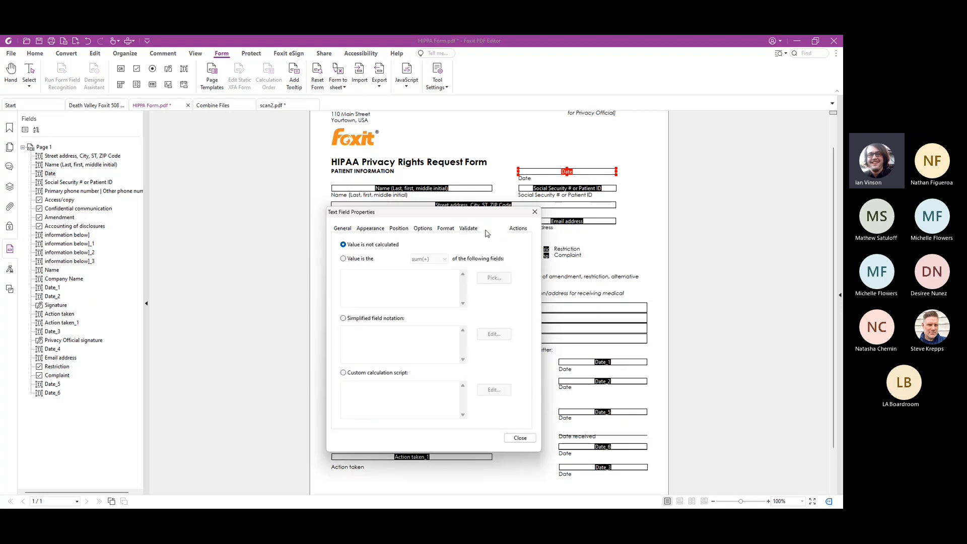
pyautogui.click(372, 258)
pyautogui.click(438, 259)
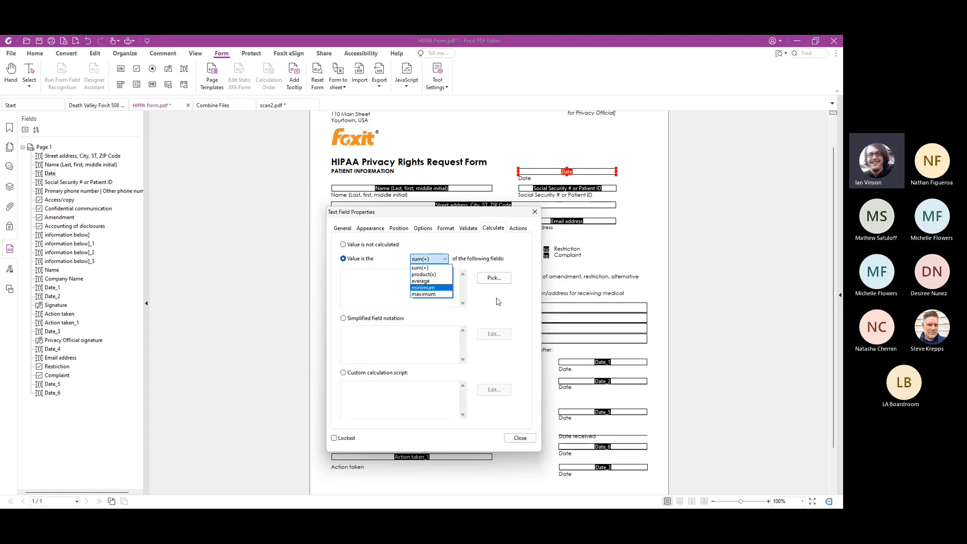
pyautogui.click(498, 301)
# Review the Date field's action triggers and select Submit a form as the action for Mouse Up
pyautogui.click(518, 229)
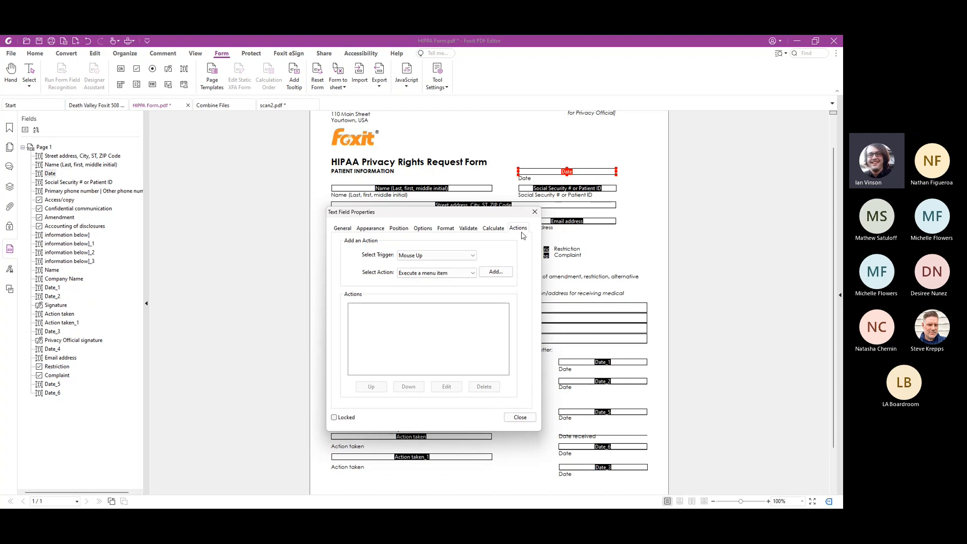
pyautogui.click(461, 261)
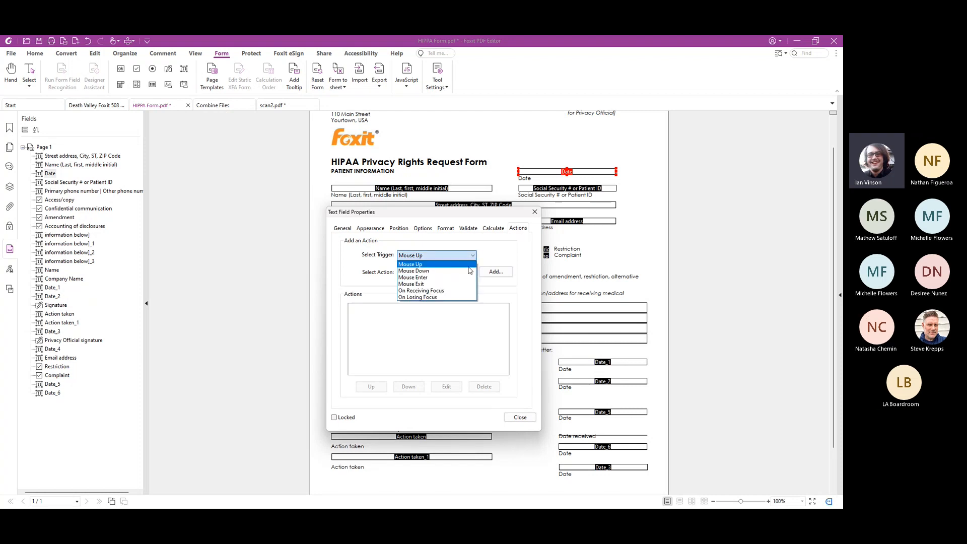
pyautogui.click(492, 250)
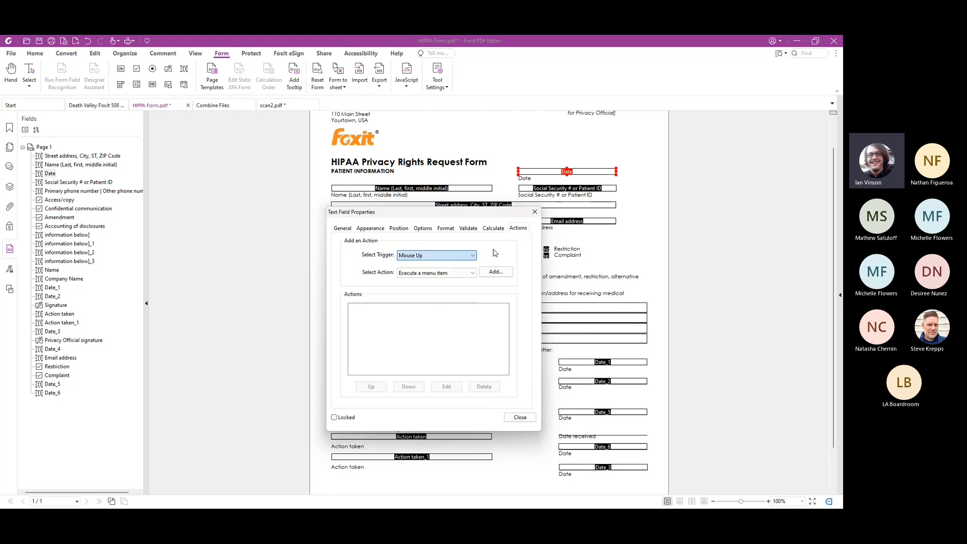
pyautogui.click(469, 275)
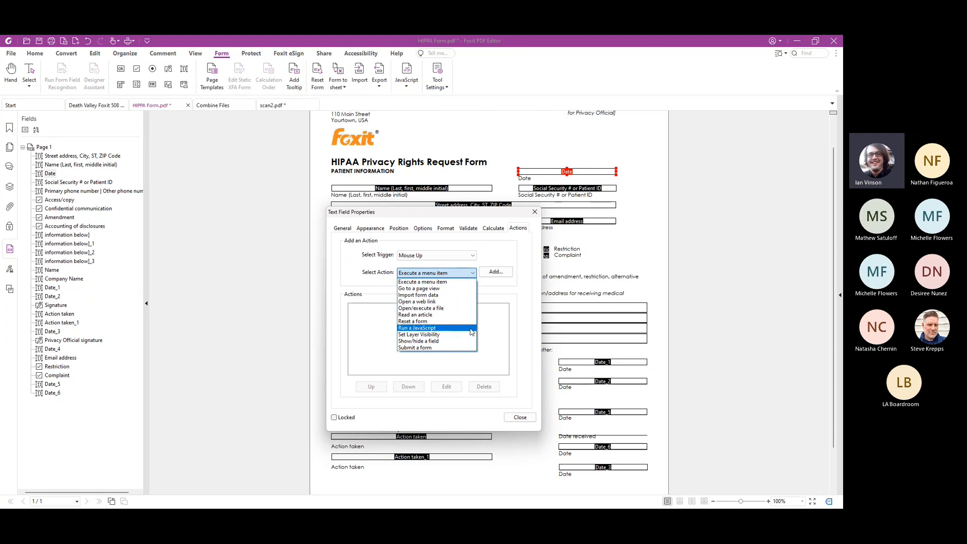
pyautogui.click(440, 348)
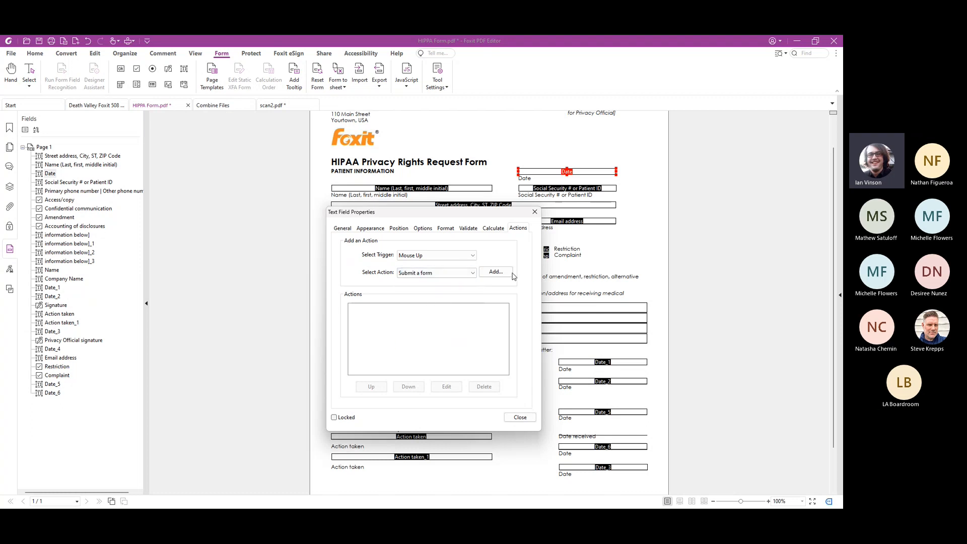
# Examine the export formats, submission methods and field selection for the Submit a form action, and dismiss it without adding the action
pyautogui.click(496, 272)
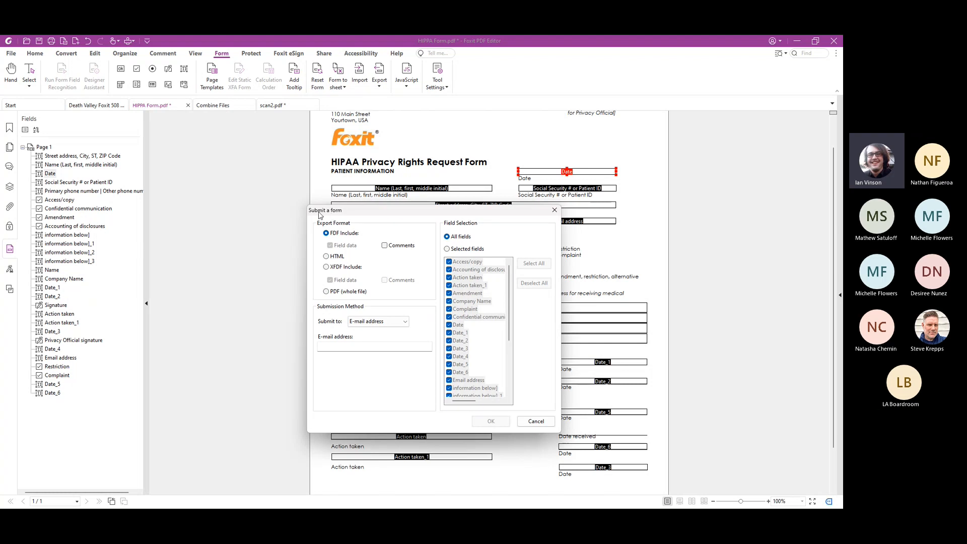
pyautogui.click(339, 292)
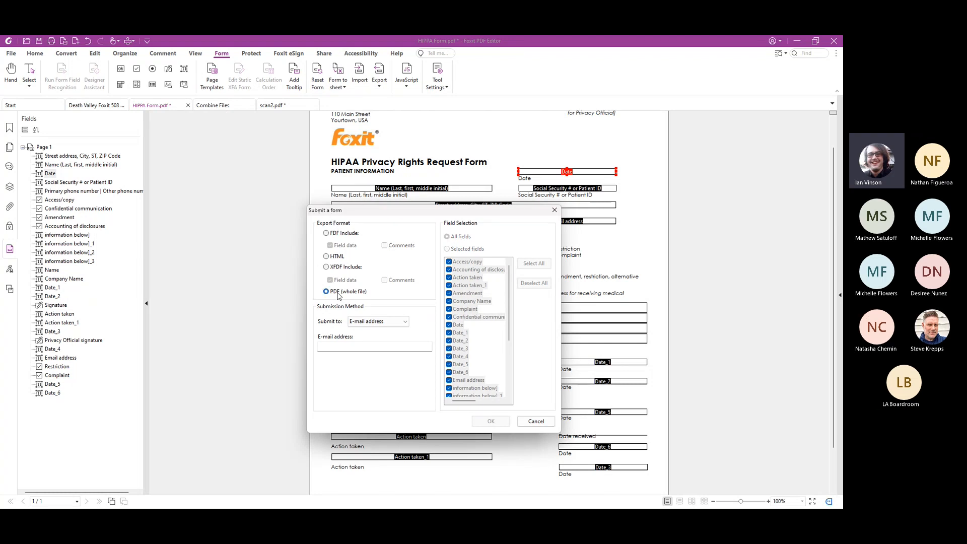
pyautogui.click(340, 268)
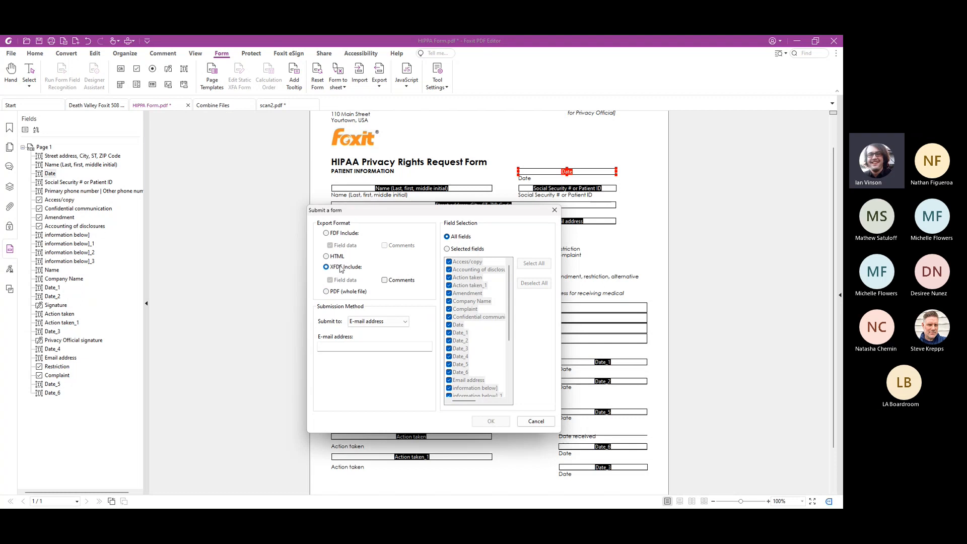
pyautogui.click(333, 235)
pyautogui.click(405, 323)
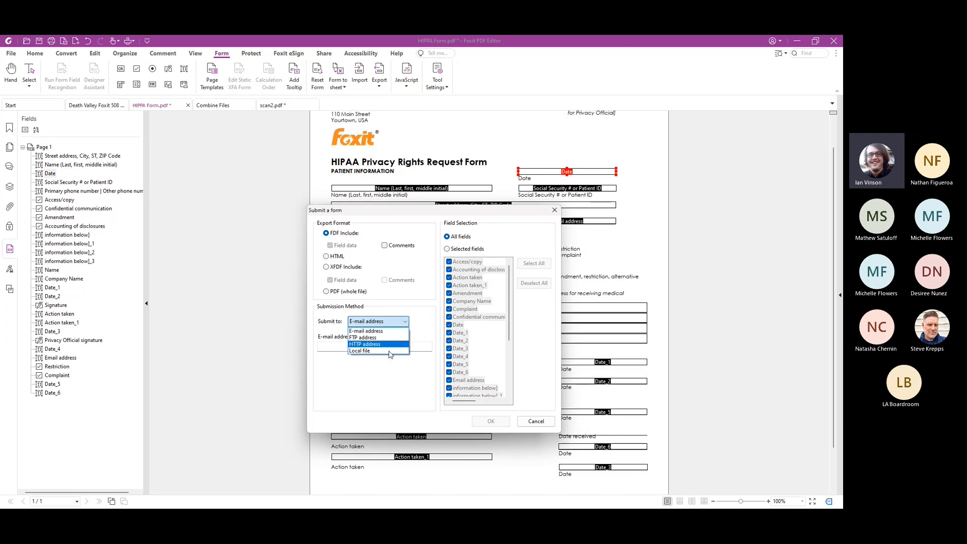
pyautogui.click(386, 372)
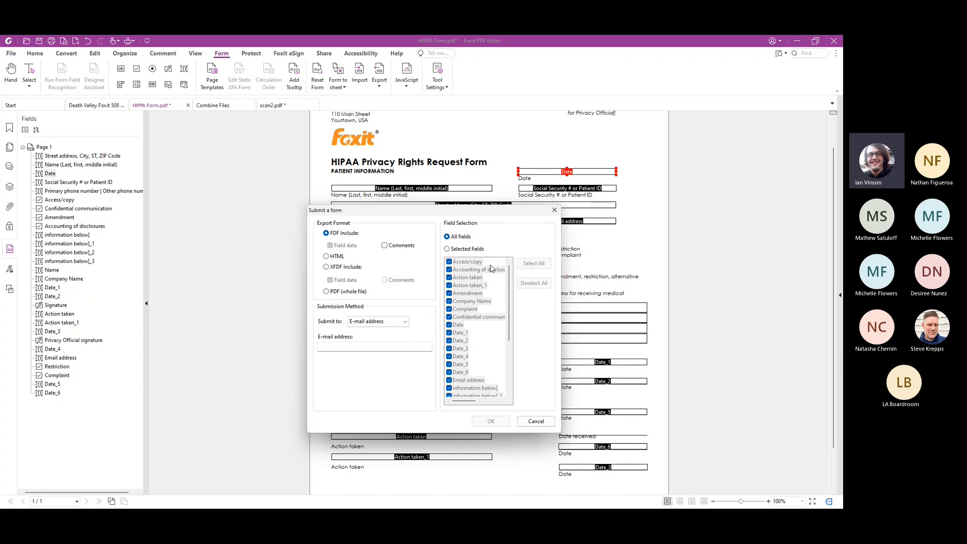
pyautogui.click(554, 210)
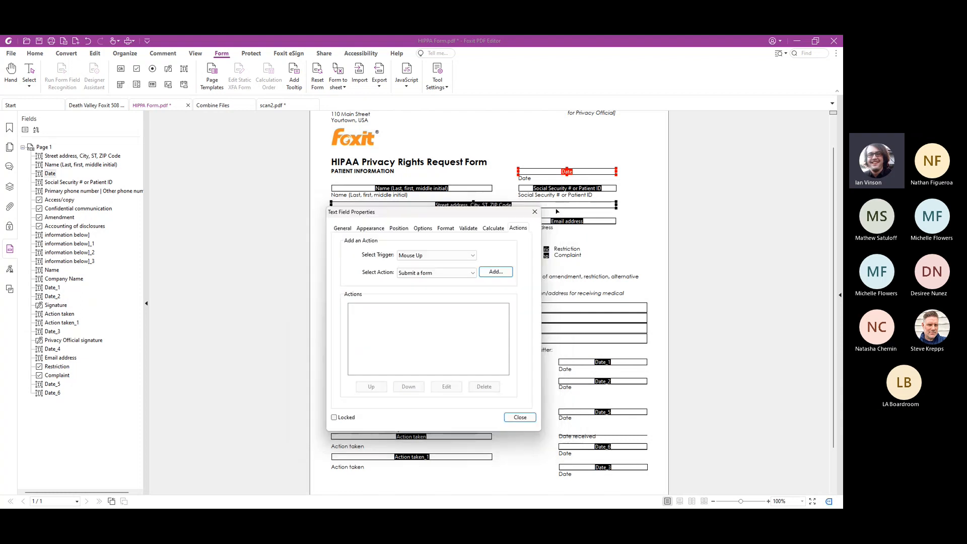
# Close the field properties, leave field editing and fill the Patient Information date with 04/19/2023 from its calendar
pyautogui.click(522, 421)
pyautogui.press('Escape')
pyautogui.click(604, 172)
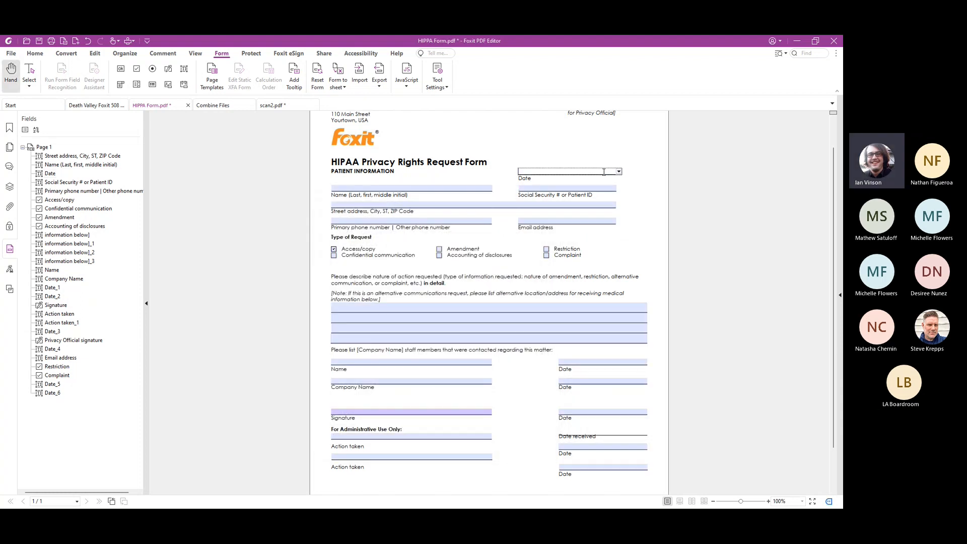
pyautogui.click(619, 172)
pyautogui.click(584, 245)
pyautogui.click(611, 272)
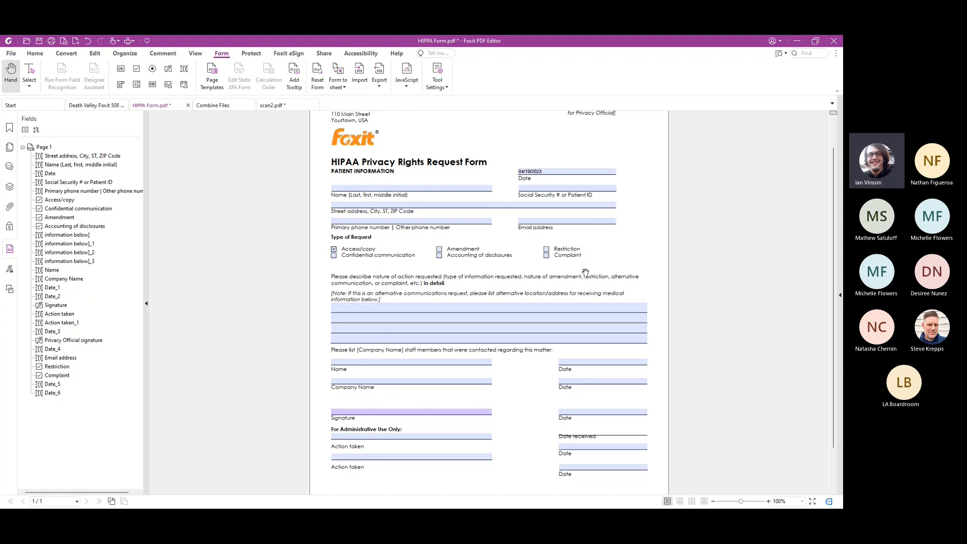
# Look over the form page and save the document as HIPPA Form.pdf
pyautogui.scroll(-2, 587, 275)
pyautogui.scroll(3, 591, 283)
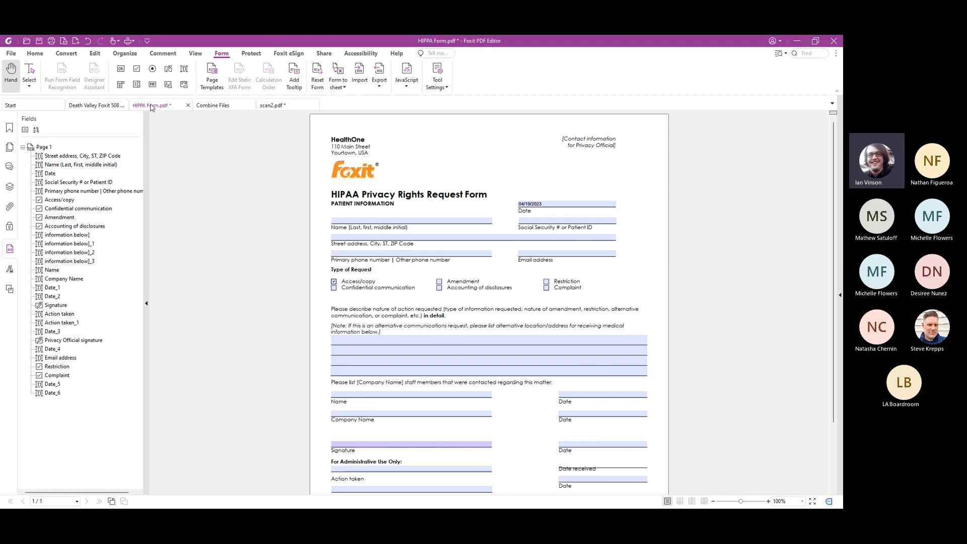
pyautogui.click(39, 41)
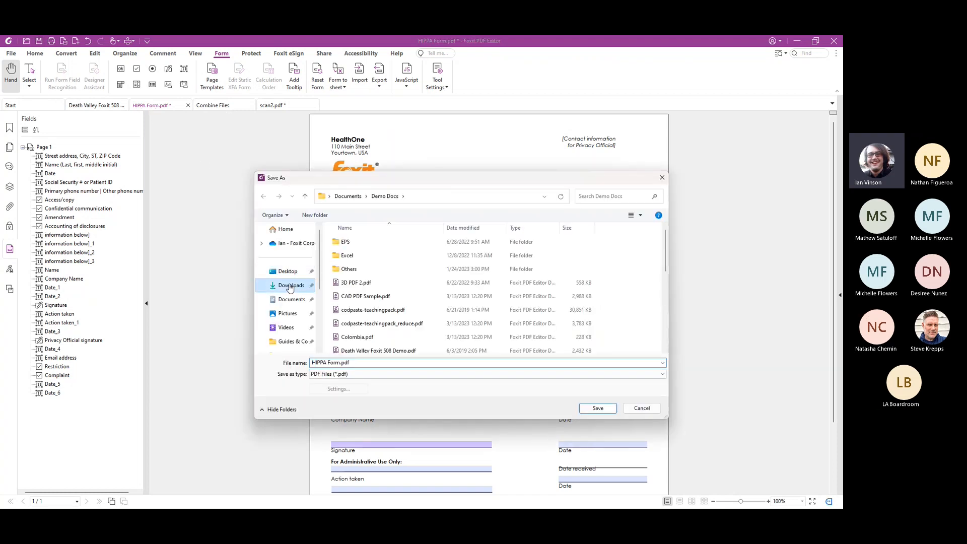
pyautogui.click(598, 408)
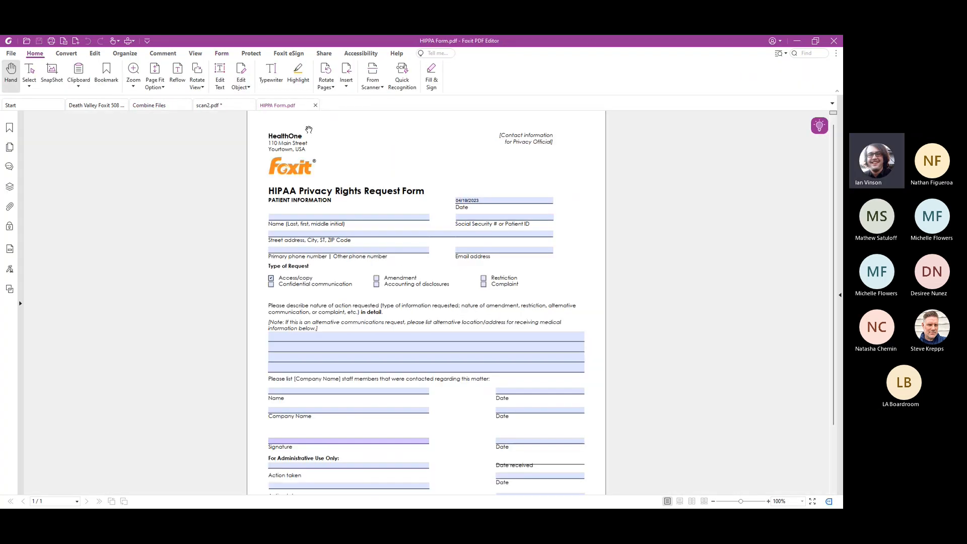
# Reset all fields of the form to their default values and confirm the reset
pyautogui.click(221, 53)
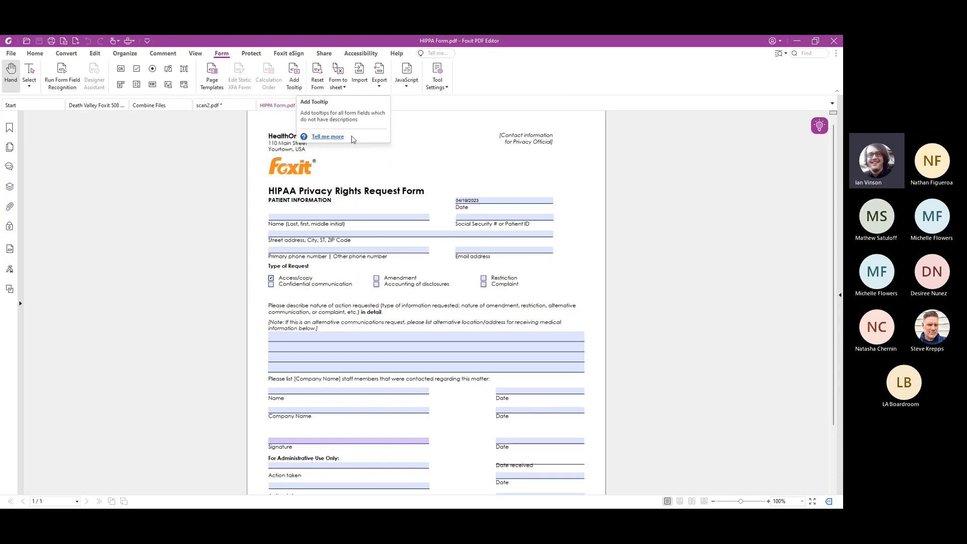
pyautogui.click(314, 82)
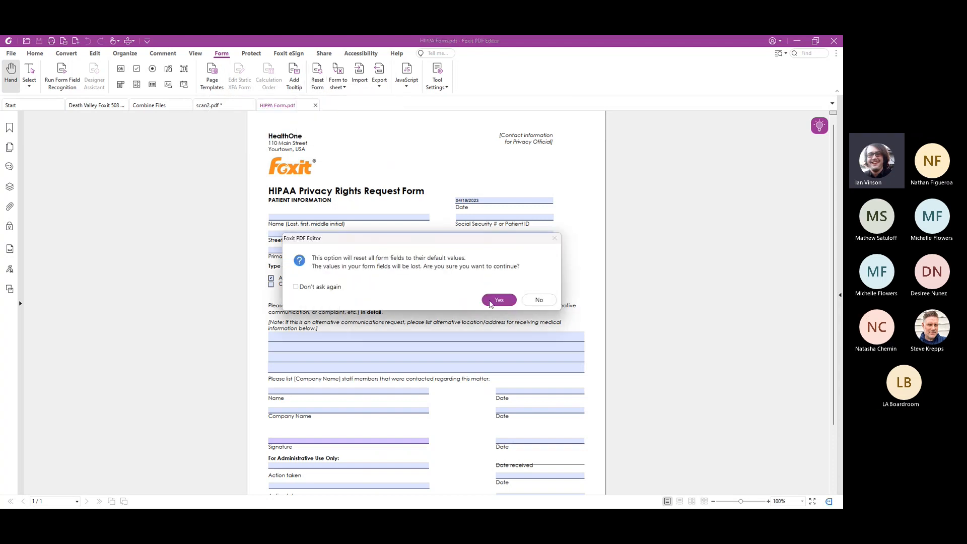
pyautogui.click(491, 302)
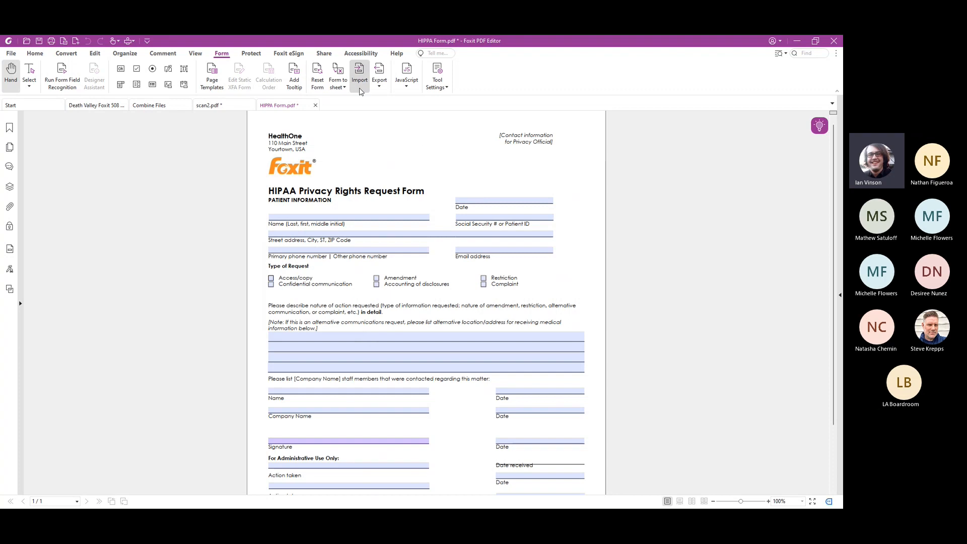
# Review the form data export and JavaScript options, and display the document protection tools
pyautogui.click(381, 86)
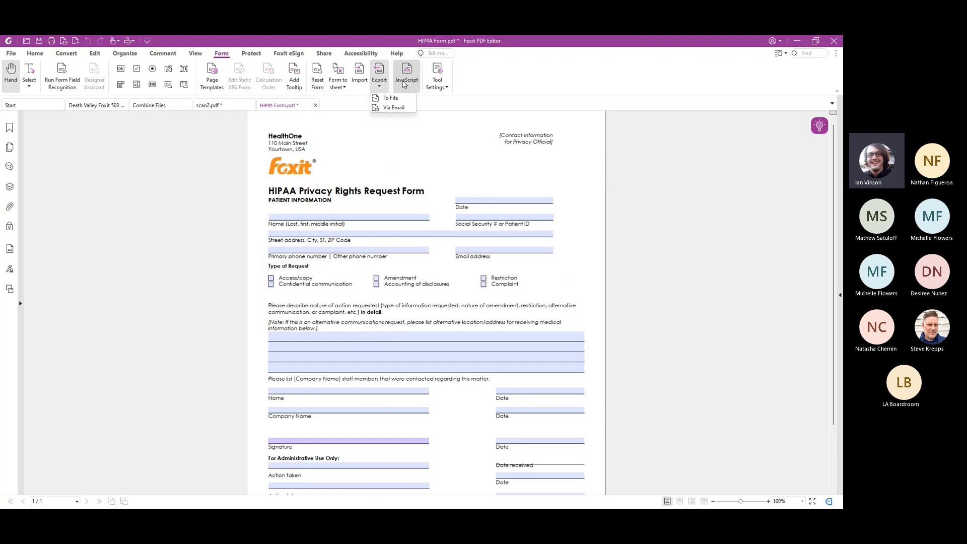
pyautogui.click(407, 77)
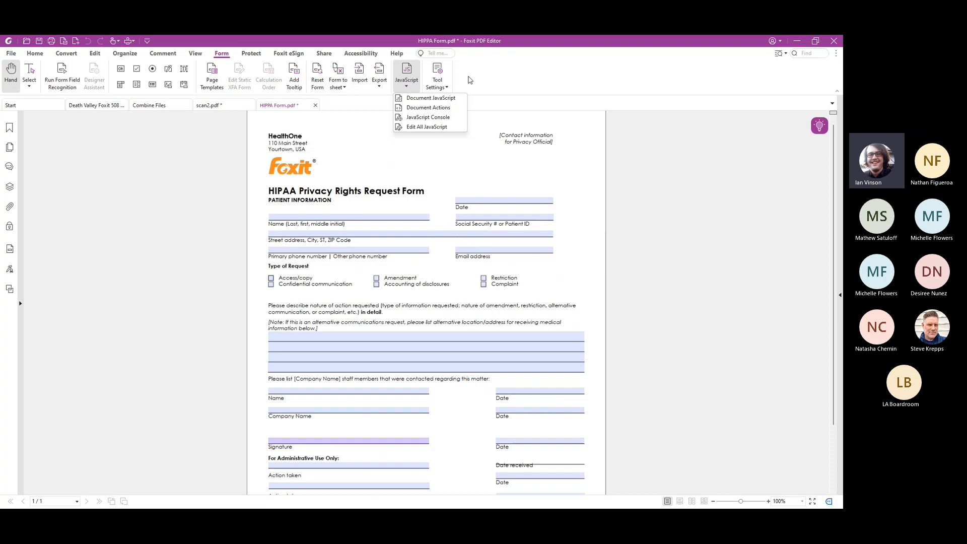
pyautogui.click(472, 77)
pyautogui.click(257, 56)
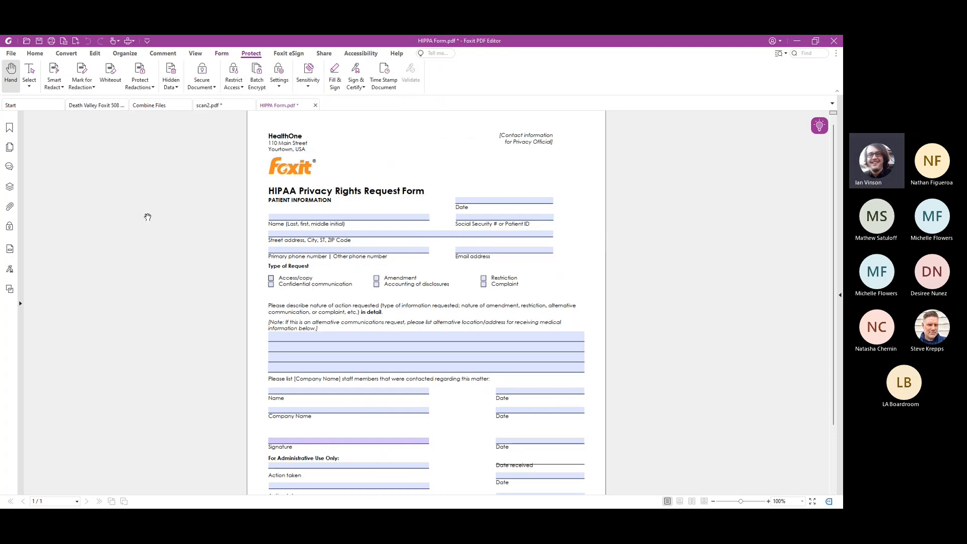
# Open SS-Admin.pdf from the Demo Docs folder in File Explorer as a new document in Foxit PDF Editor
pyautogui.click(57, 501)
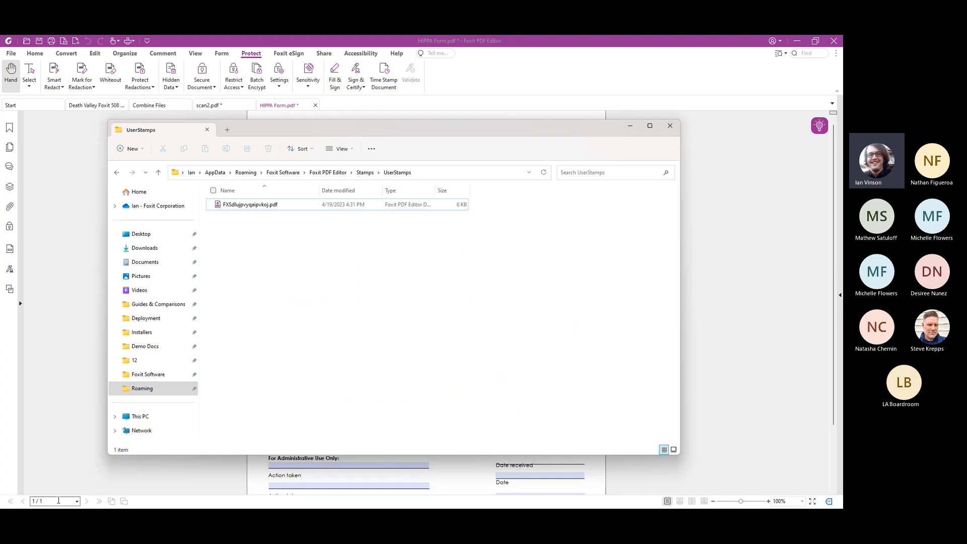
pyautogui.click(146, 347)
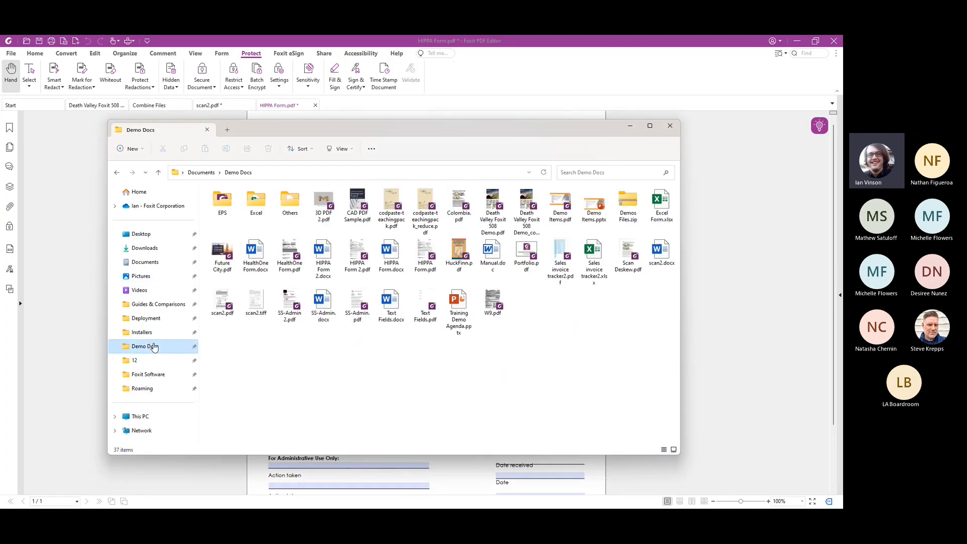
pyautogui.moveTo(324, 313); pyautogui.dragTo(44, 327)
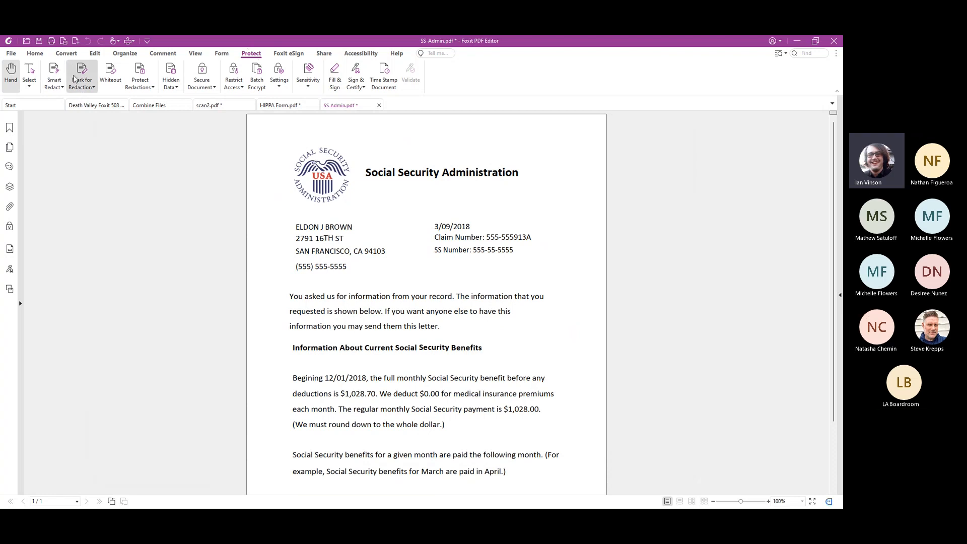
# Mark the Social Security seal image and the recipient's name, address and phone lines for redaction
pyautogui.click(75, 79)
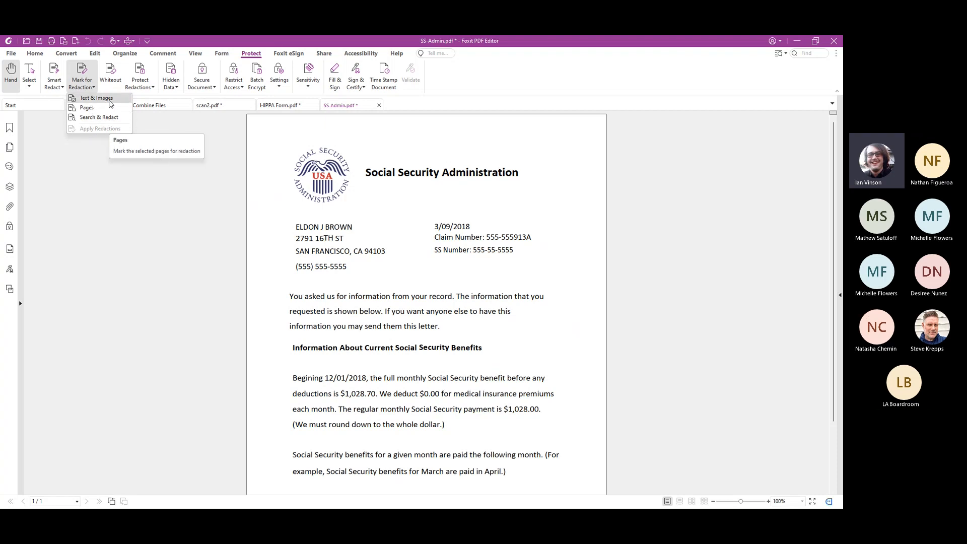
pyautogui.click(109, 99)
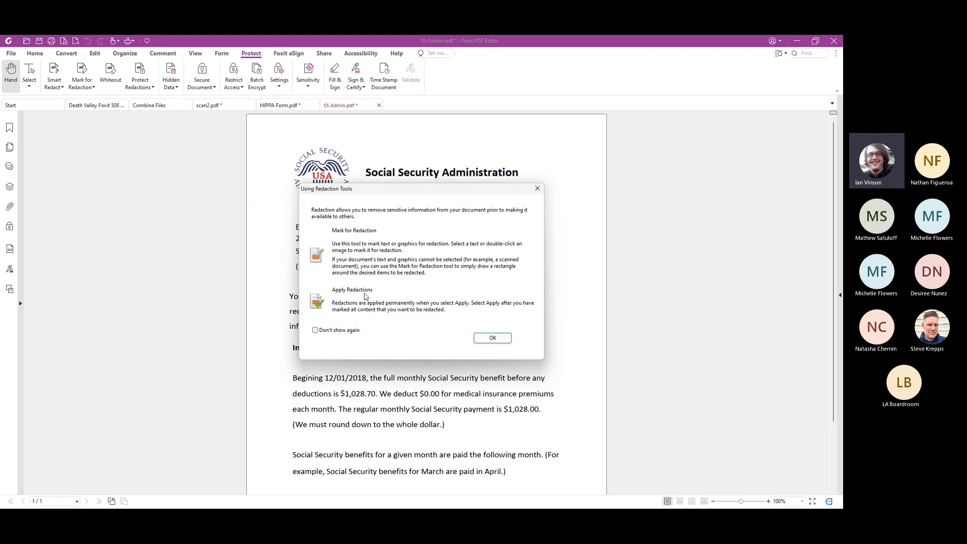
pyautogui.click(496, 339)
pyautogui.moveTo(281, 145); pyautogui.dragTo(361, 208)
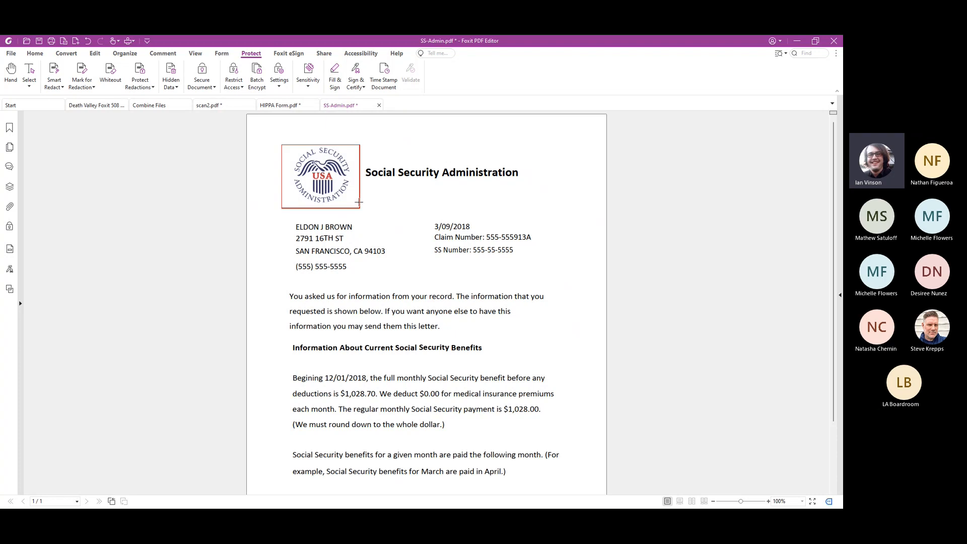
pyautogui.moveTo(296, 227); pyautogui.dragTo(351, 268)
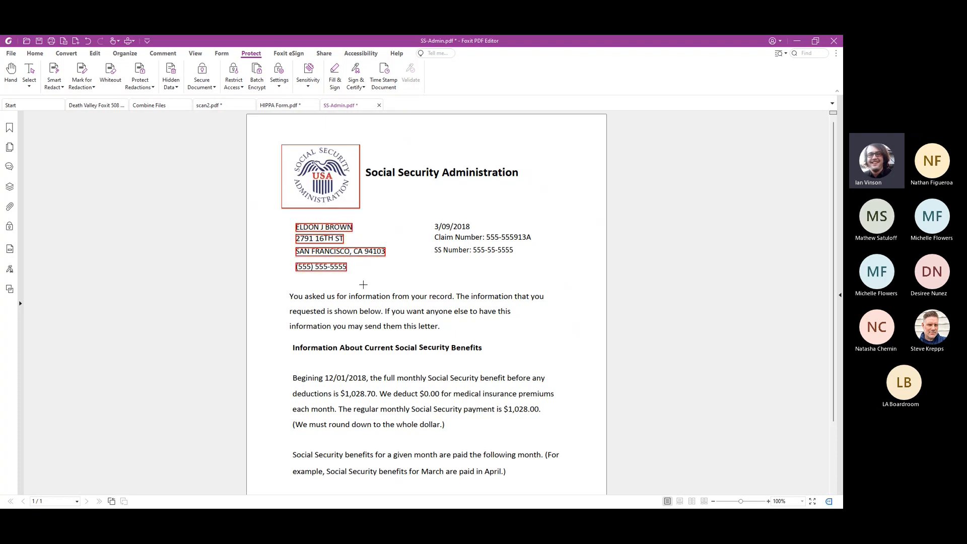
# In the seal mark's redaction properties, clear the custom overlay text and use a redaction code instead
pyautogui.rightClick(334, 181)
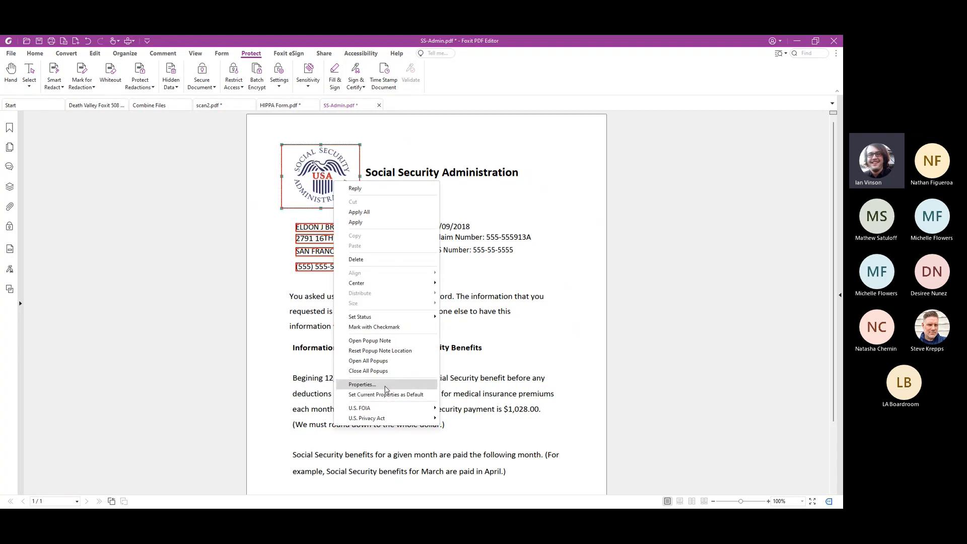
pyautogui.click(386, 386)
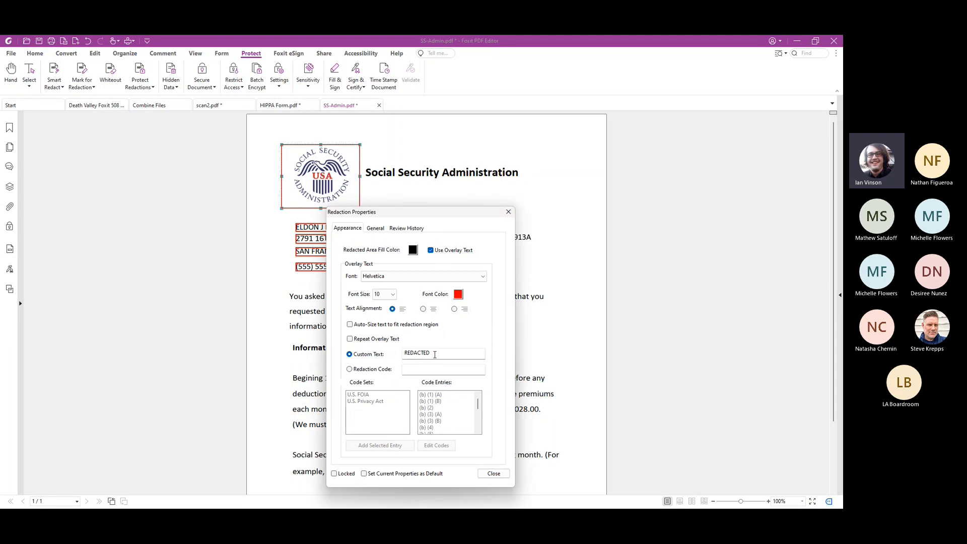
pyautogui.moveTo(432, 354); pyautogui.dragTo(397, 357)
pyautogui.press('BackSpace')
pyautogui.click(382, 374)
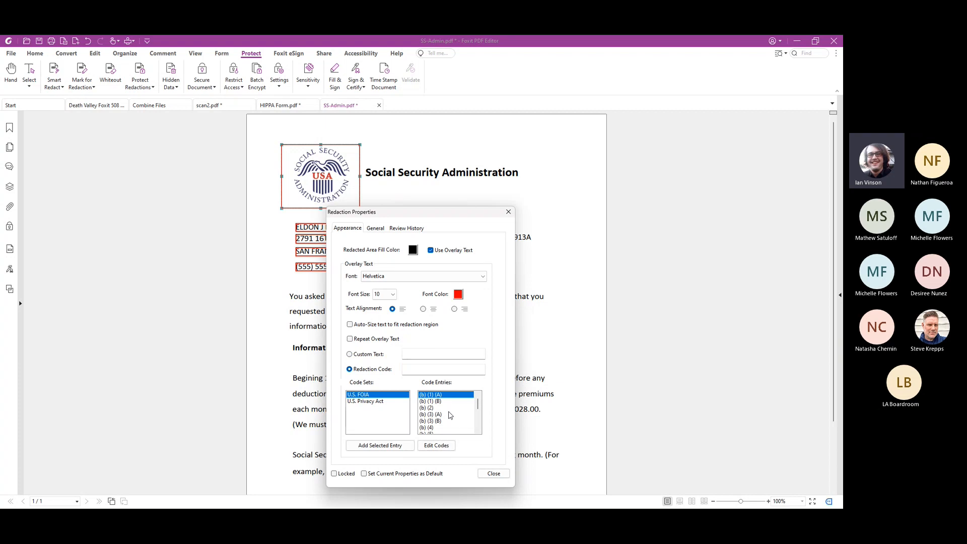
# Check the U.S. FOIA entries and code editor, then select U.S. Privacy Act entry (j)(2) and close the redaction properties
pyautogui.click(438, 402)
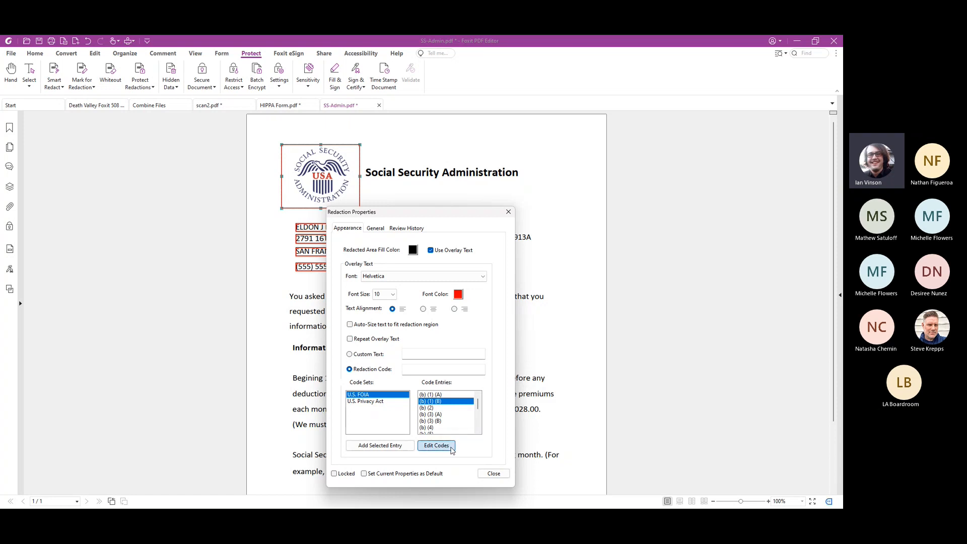
pyautogui.click(447, 447)
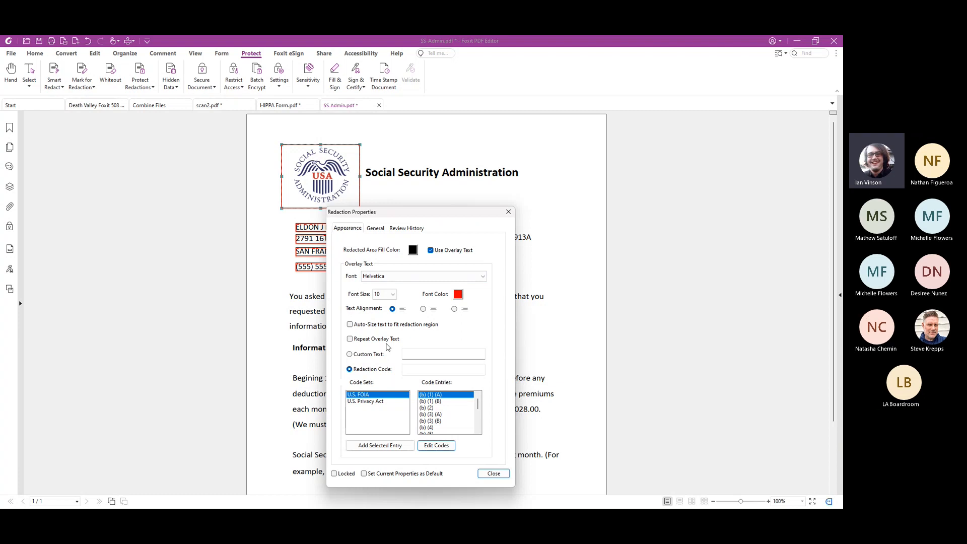
pyautogui.click(386, 401)
pyautogui.click(438, 415)
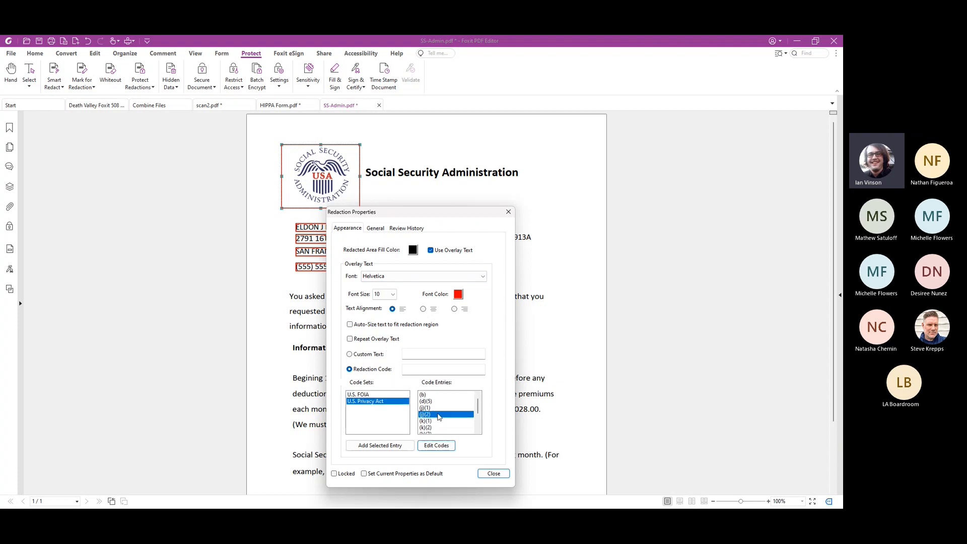
pyautogui.click(494, 474)
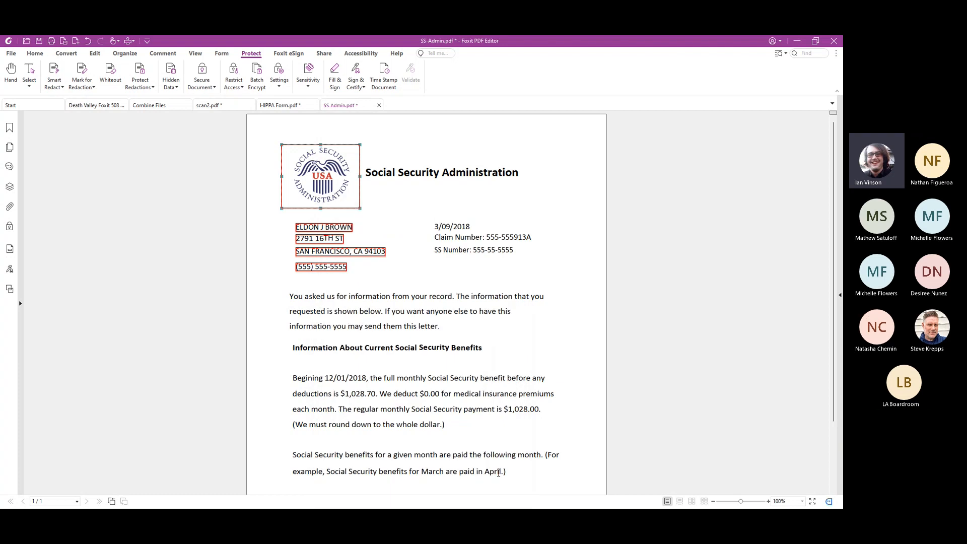
# Assign the U.S. Privacy Act code (k)(1) to the redaction marks on the recipient's contact lines
pyautogui.rightClick(311, 226)
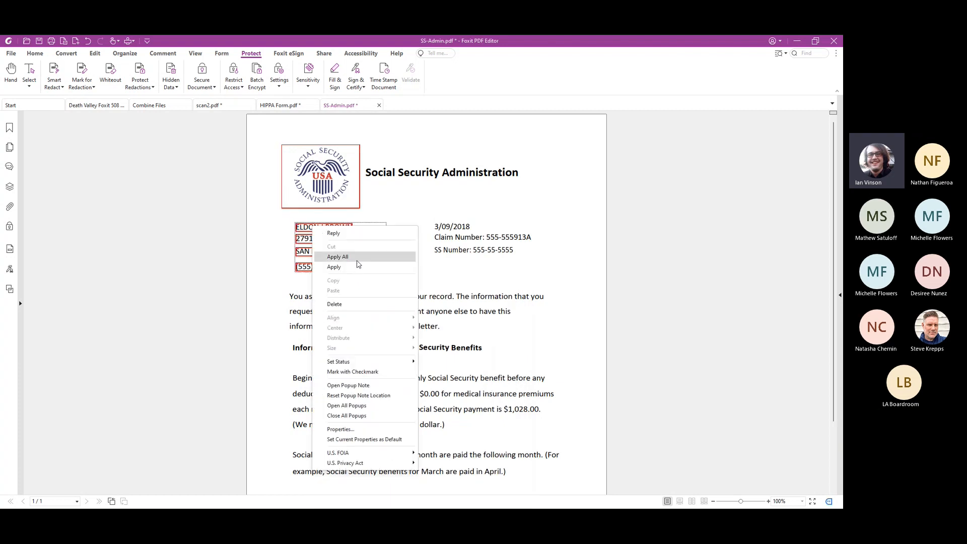
pyautogui.moveTo(409, 453)
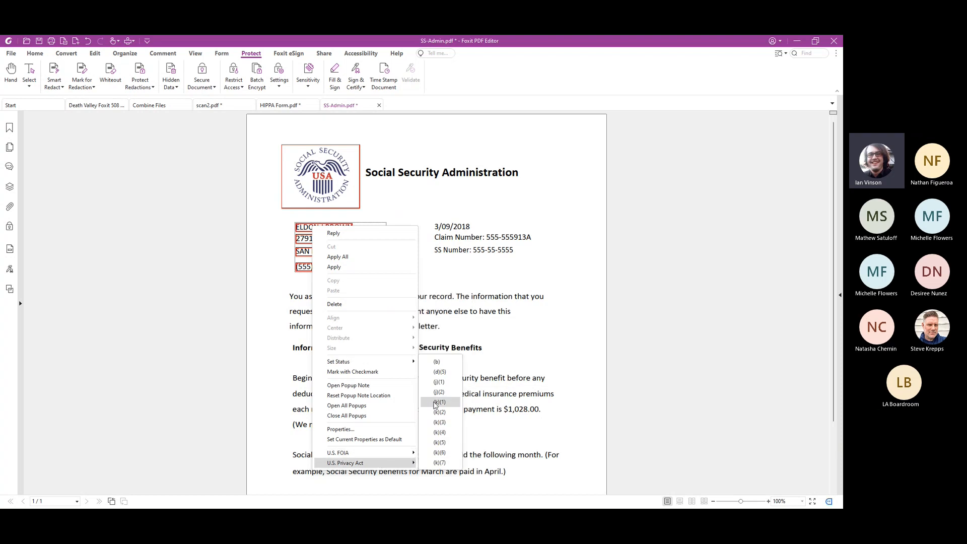
pyautogui.click(432, 402)
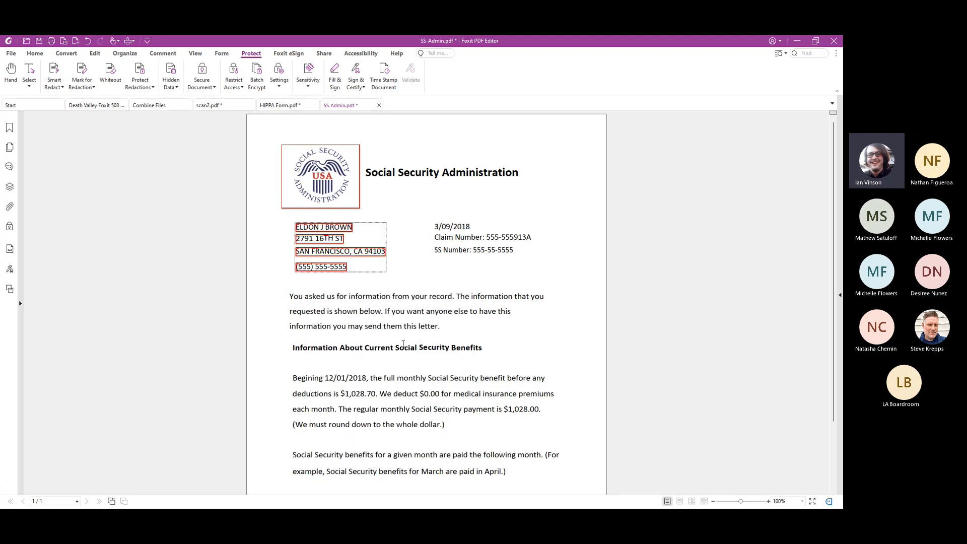
# Open Search & Redact and check the available search scopes, keeping the current PDF document as the scope
pyautogui.click(90, 73)
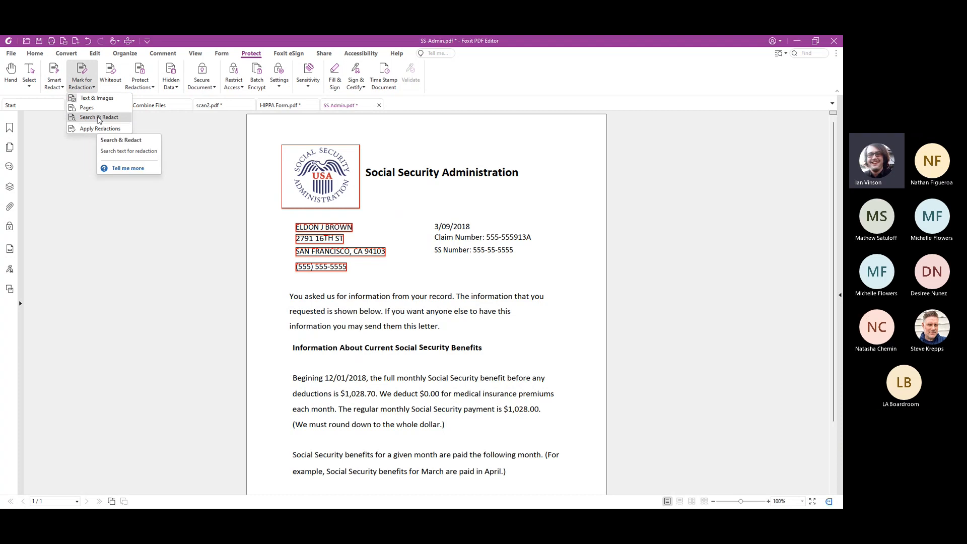
pyautogui.click(112, 121)
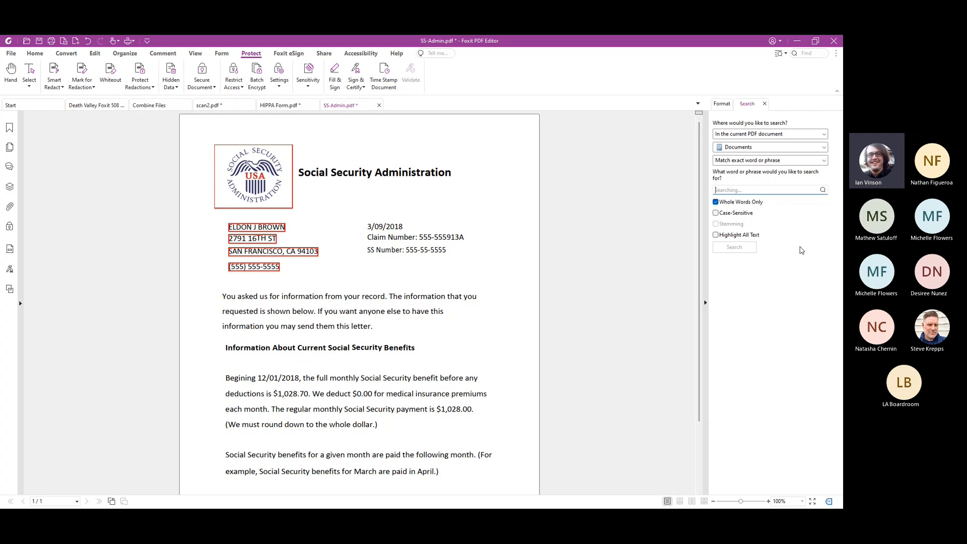
pyautogui.click(824, 135)
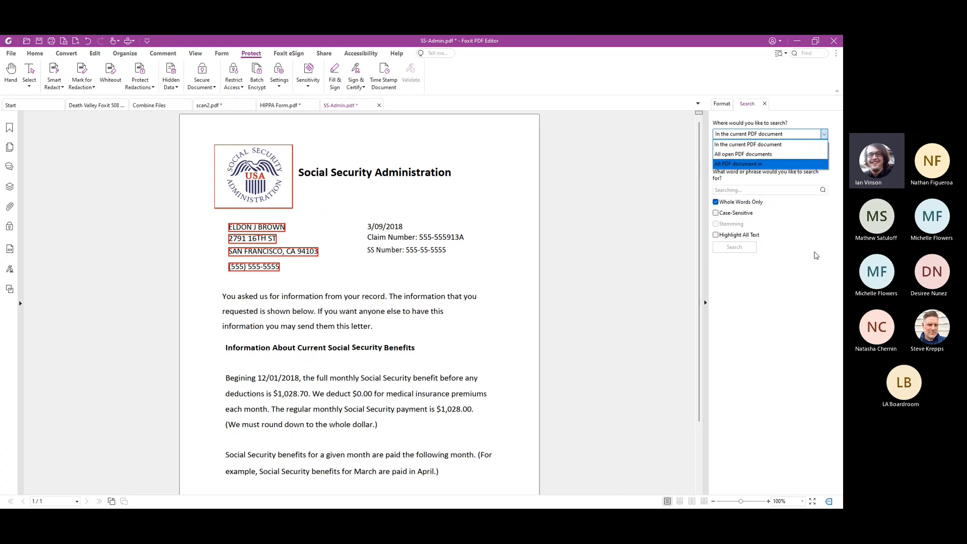
pyautogui.click(812, 165)
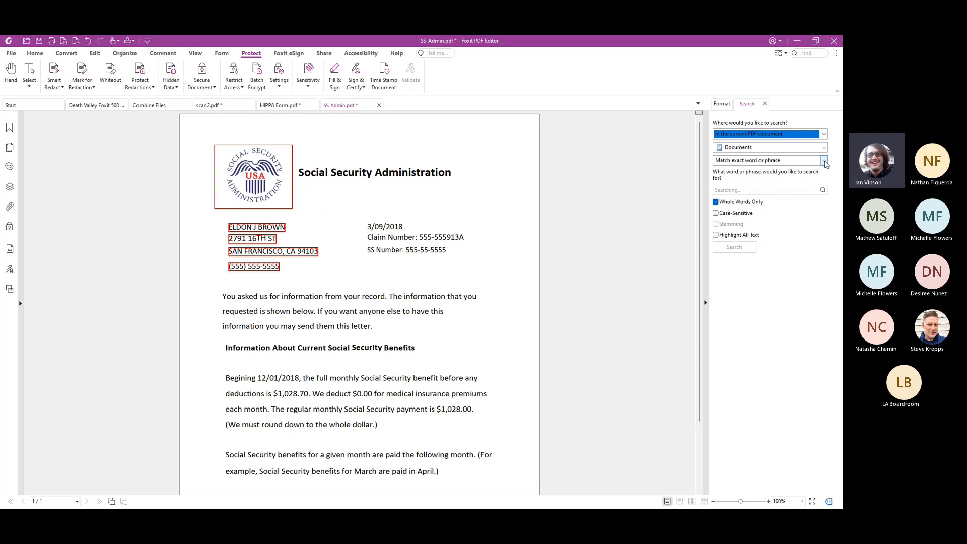
# Switch the search to Redaction Profiles, view the profile manager and close it
pyautogui.click(825, 162)
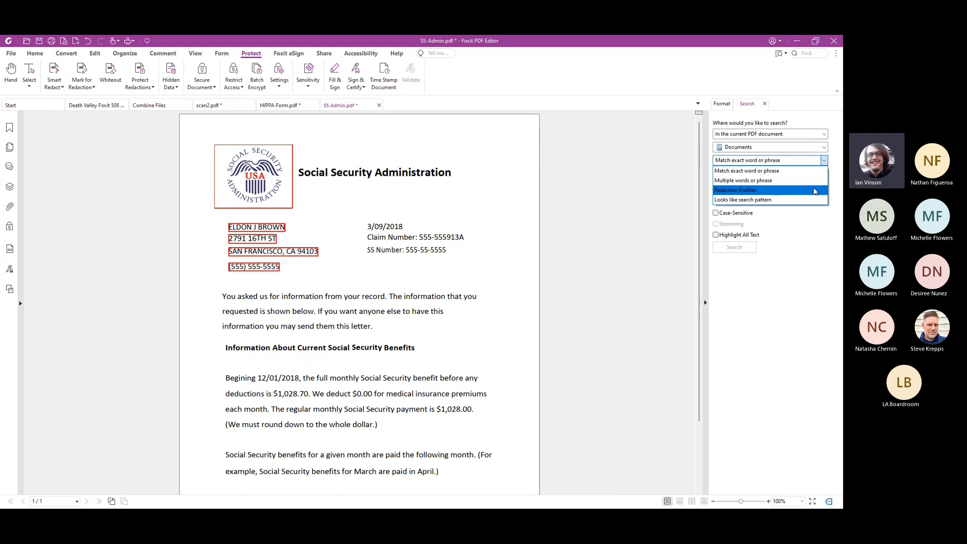
pyautogui.click(815, 191)
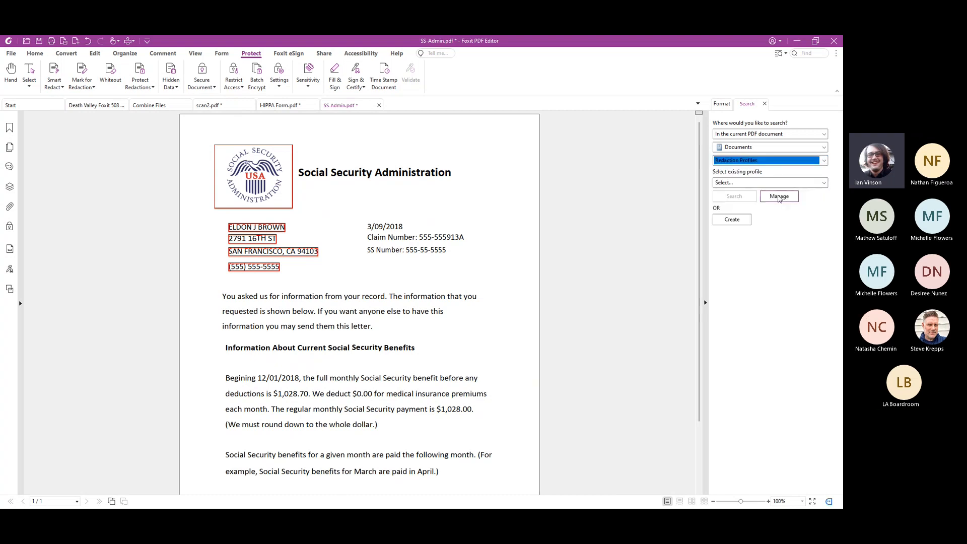
pyautogui.click(779, 197)
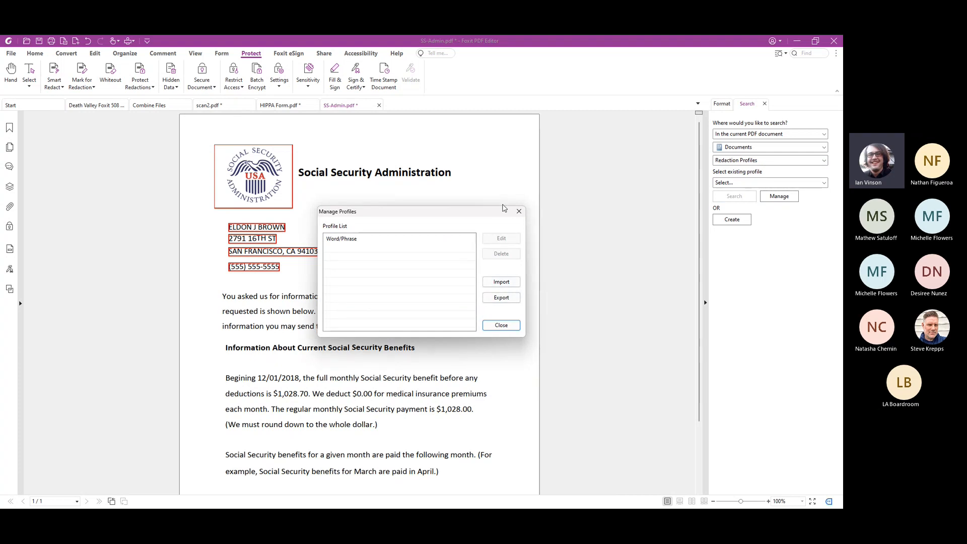
pyautogui.click(519, 211)
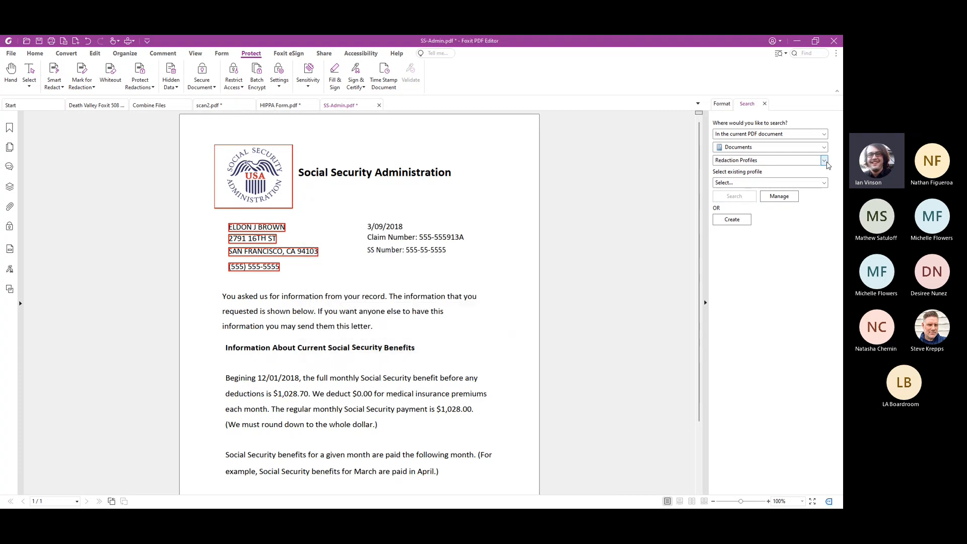
# Search the current document by pattern for a Social Security Number with United States as the country
pyautogui.click(825, 161)
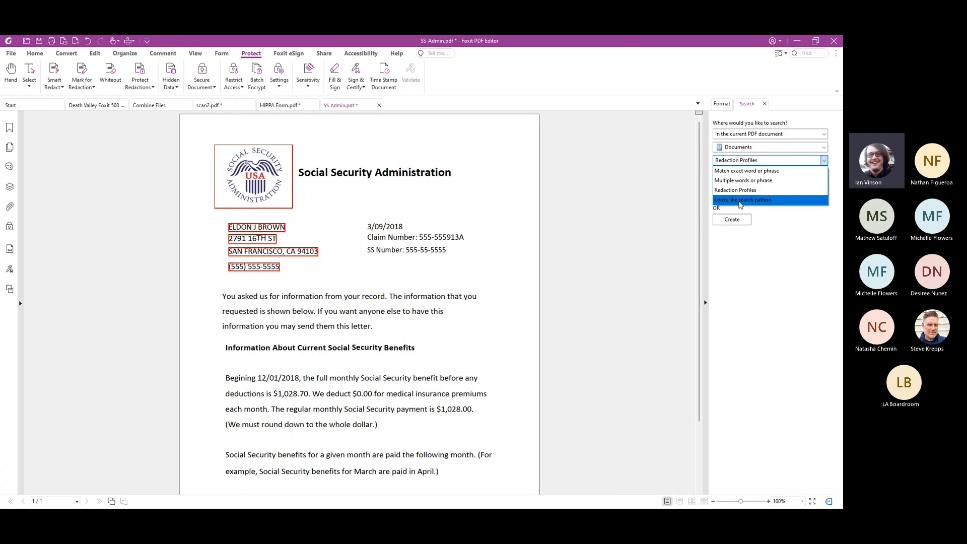
pyautogui.click(740, 200)
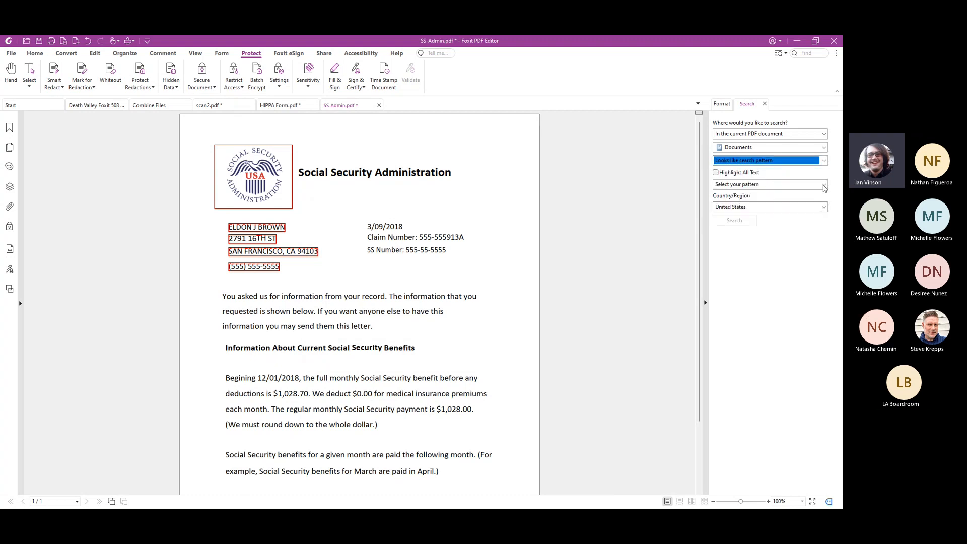
pyautogui.click(825, 187)
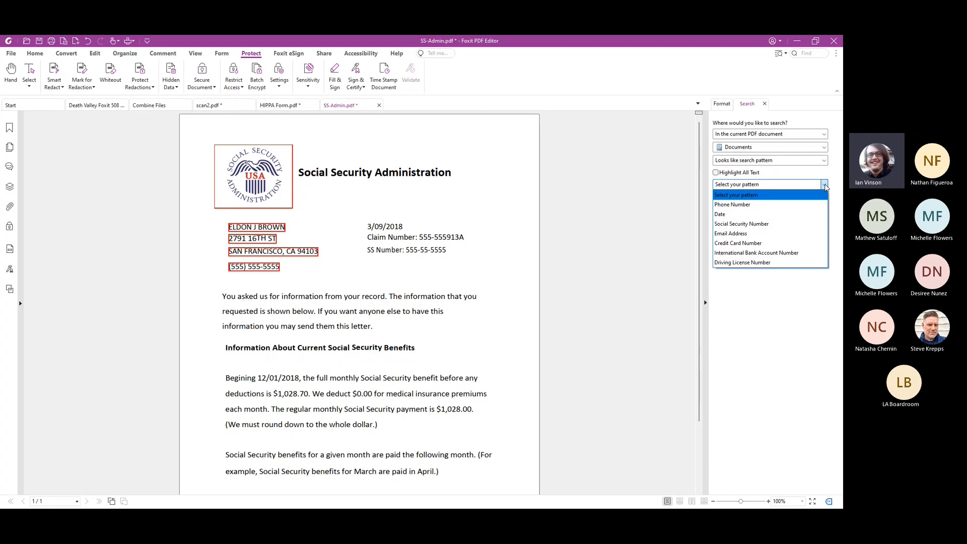
pyautogui.click(793, 230)
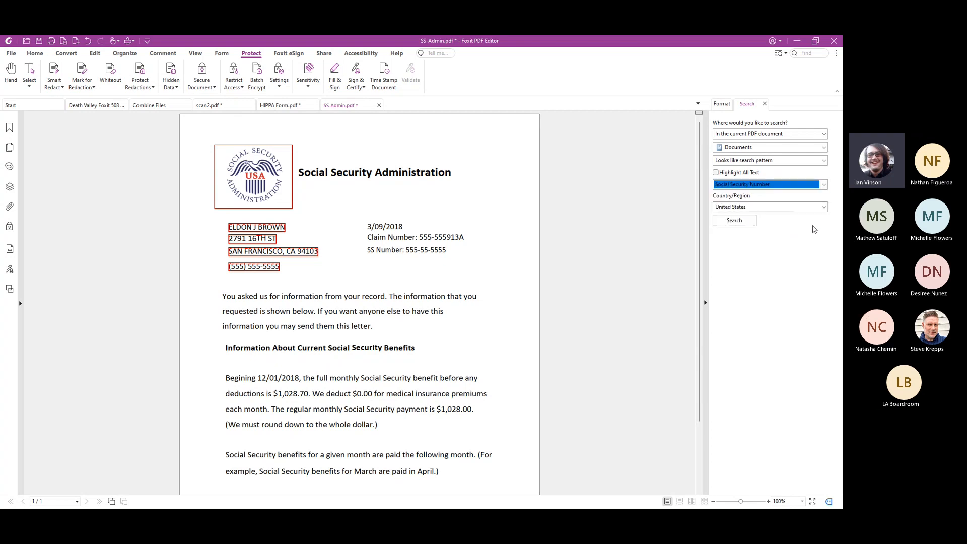
pyautogui.click(824, 208)
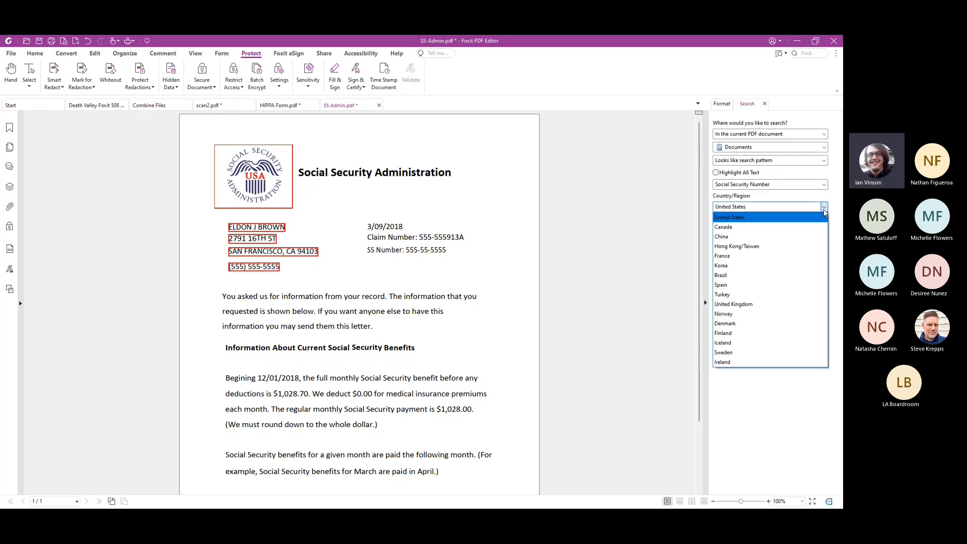
pyautogui.click(824, 212)
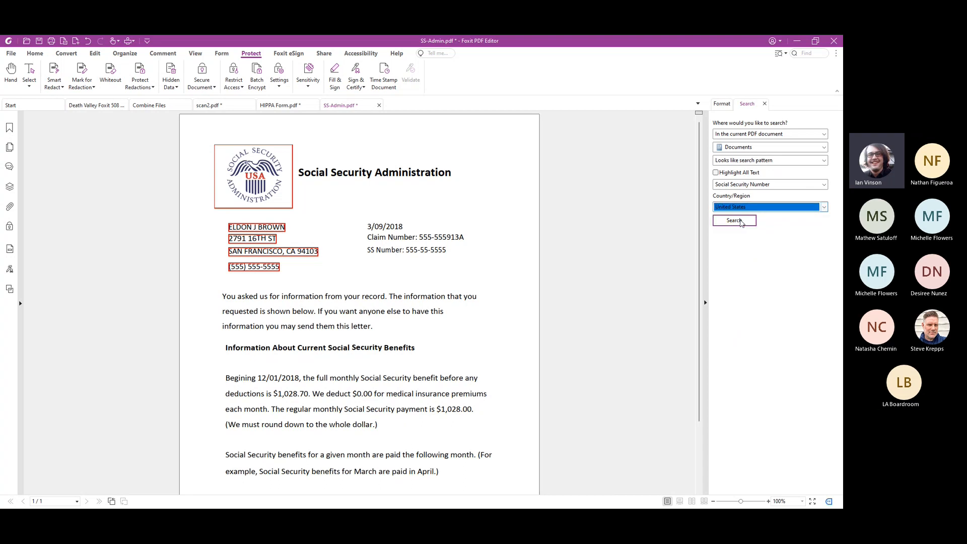
pyautogui.click(736, 220)
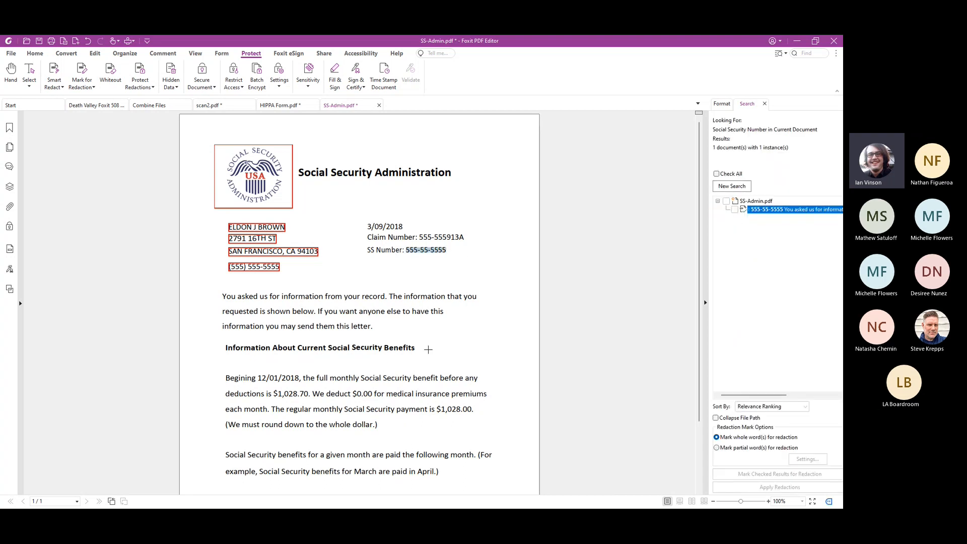
# Select the found Social Security number in SS-Admin.pdf and mark it as a whole word for redaction
pyautogui.click(735, 210)
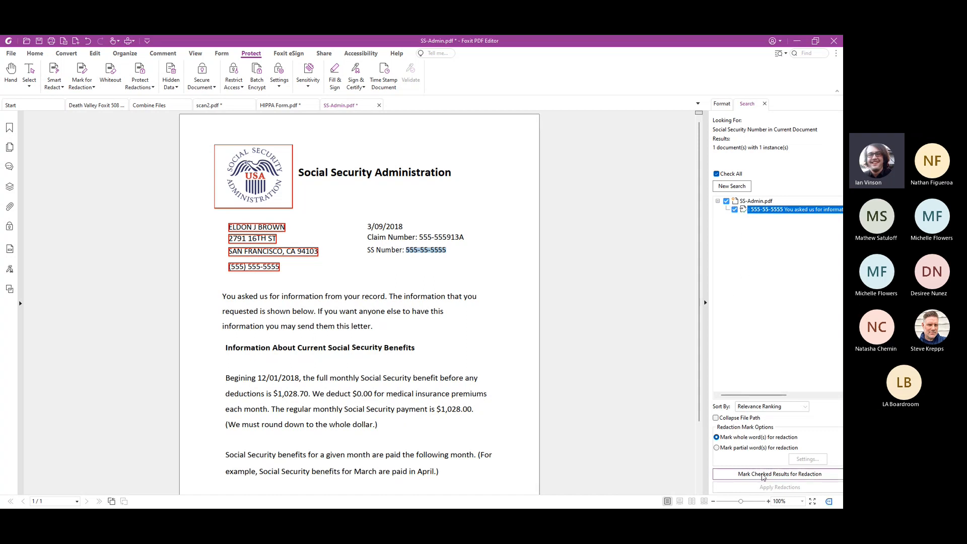
pyautogui.click(764, 475)
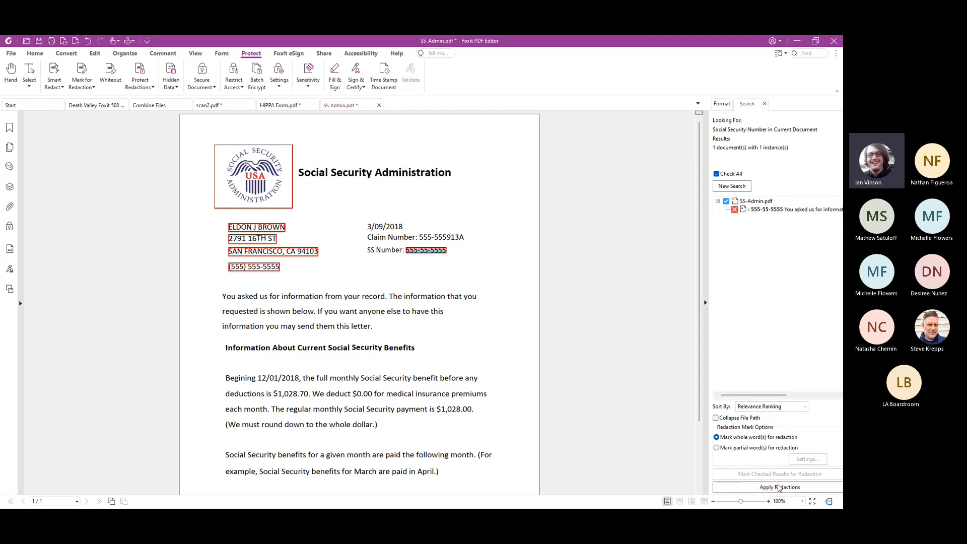
# Apply all marked redactions permanently and save the document in Downloads as SS-Admin_Redacted.pdf
pyautogui.click(82, 75)
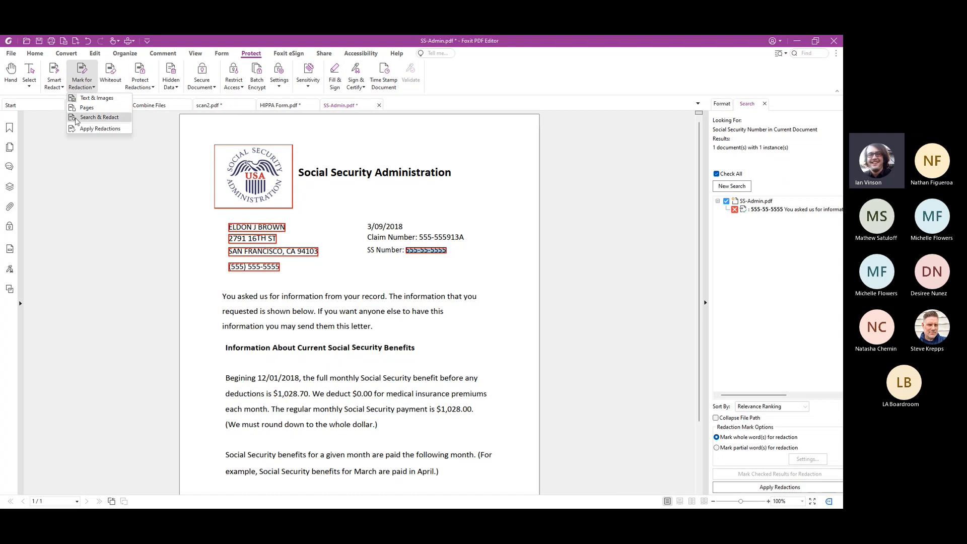
pyautogui.click(83, 130)
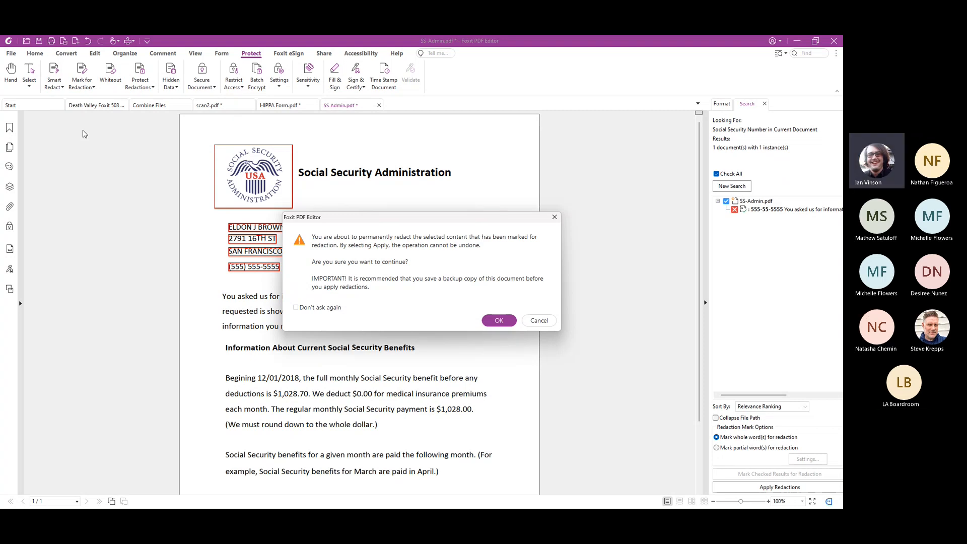
pyautogui.click(498, 321)
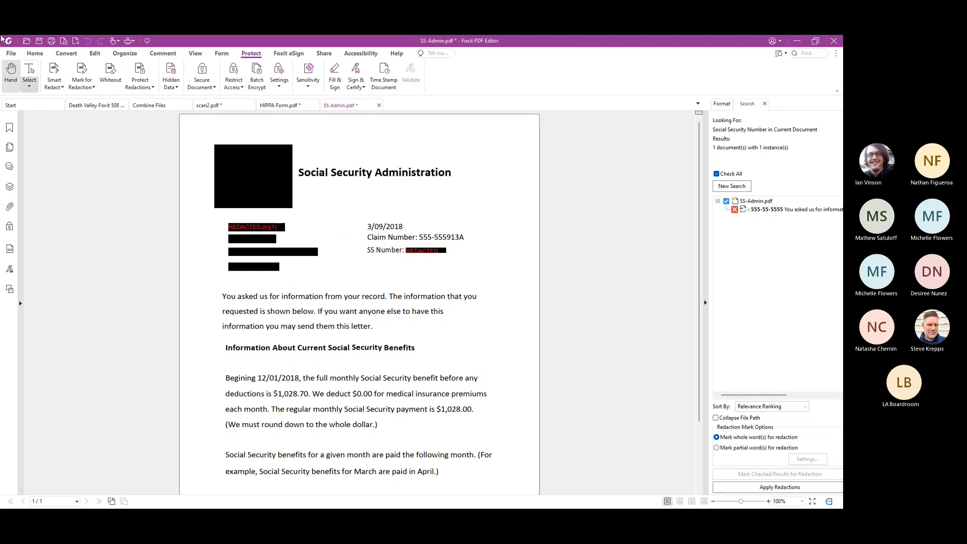
pyautogui.click(39, 41)
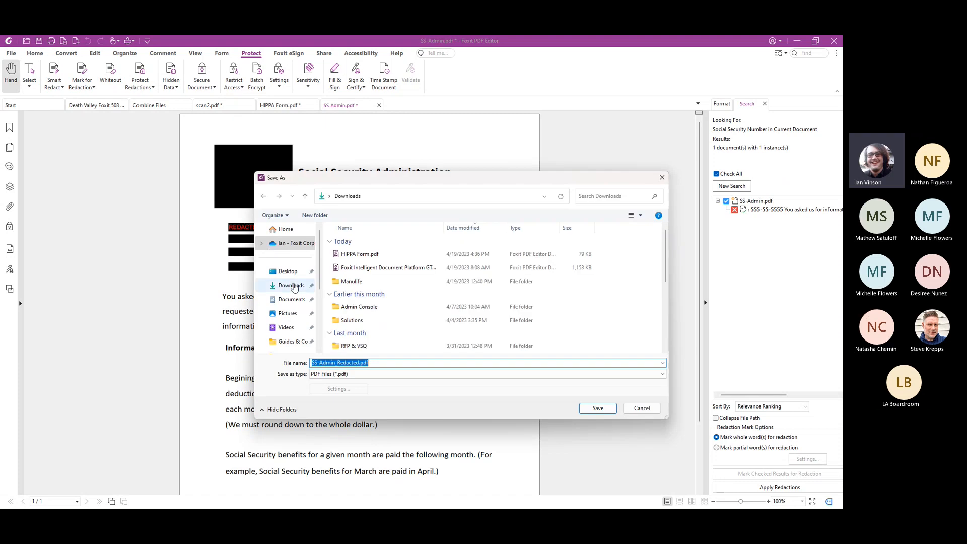
pyautogui.click(593, 405)
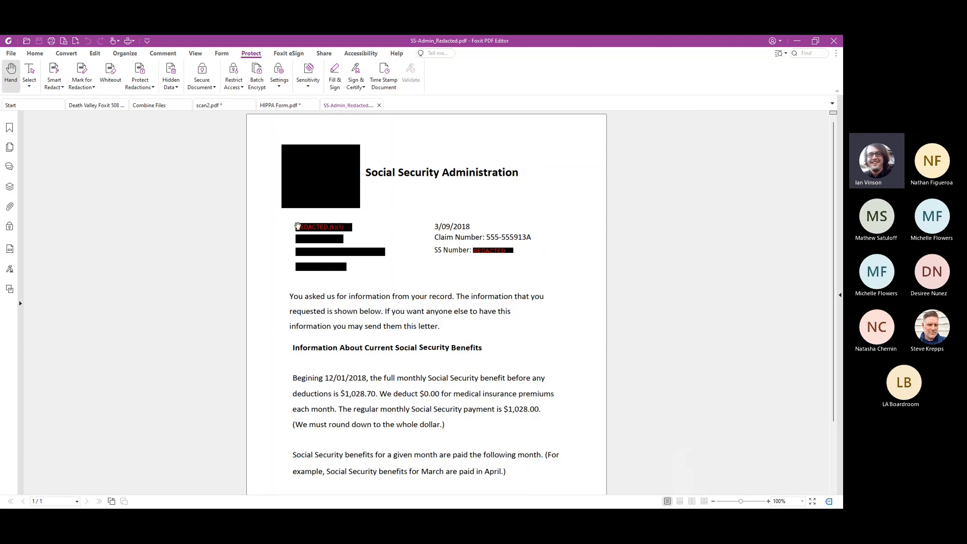
# White out the "Social Security Administration" heading beside the redacted logo and leave the Whiteout tool
pyautogui.click(112, 72)
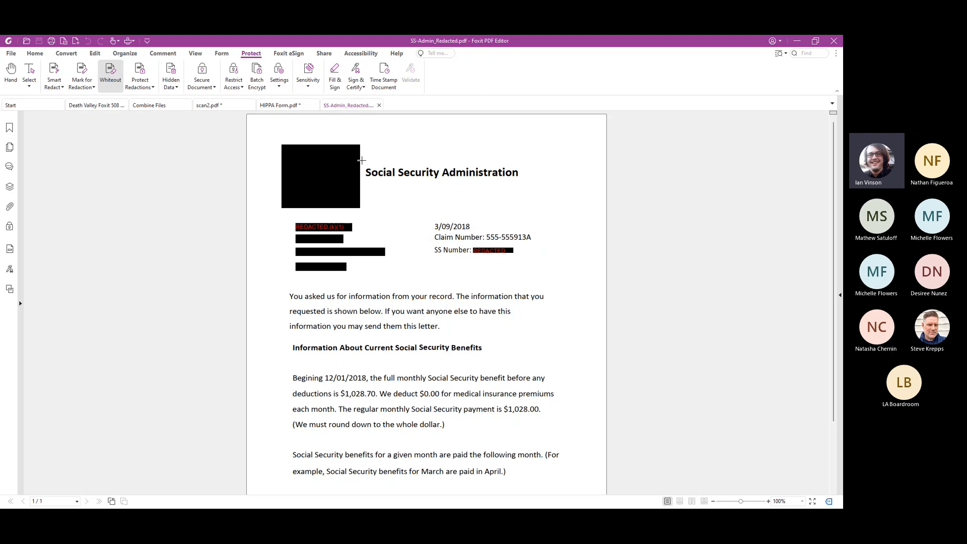
pyautogui.moveTo(363, 161); pyautogui.dragTo(522, 184)
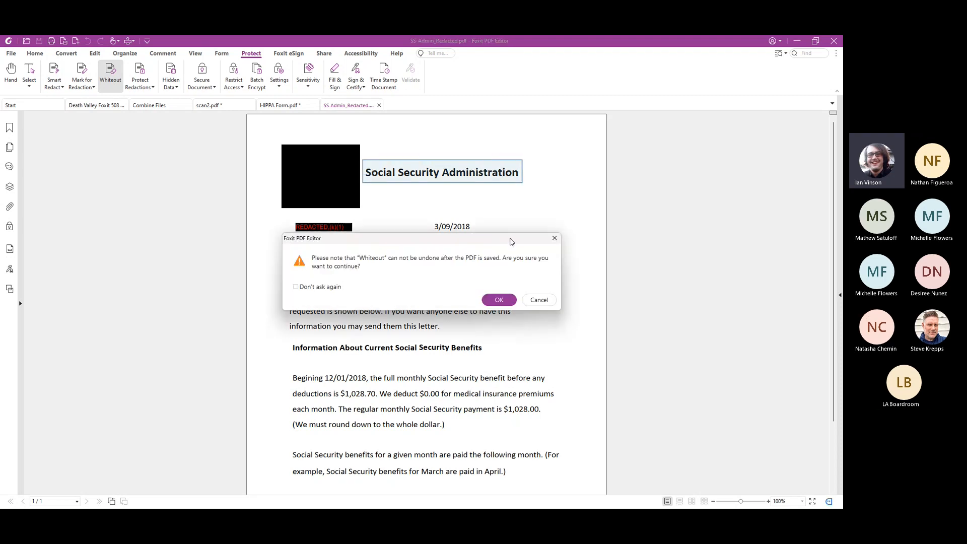
pyautogui.click(501, 301)
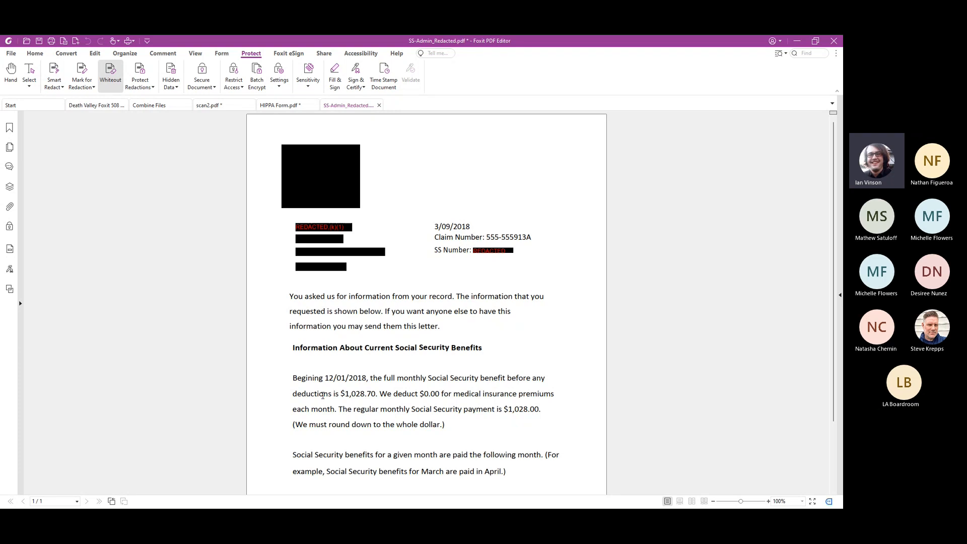
pyautogui.scroll(-2, 451, 418)
pyautogui.scroll(2, 402, 417)
pyautogui.press('Escape')
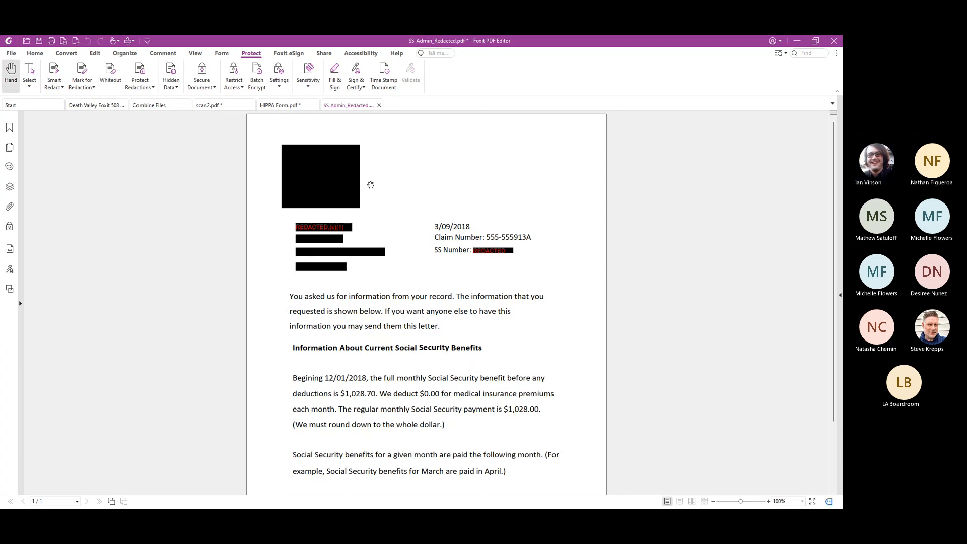
# Open Password Protection, require a password to open the document, and enter and confirm the open password
pyautogui.click(202, 85)
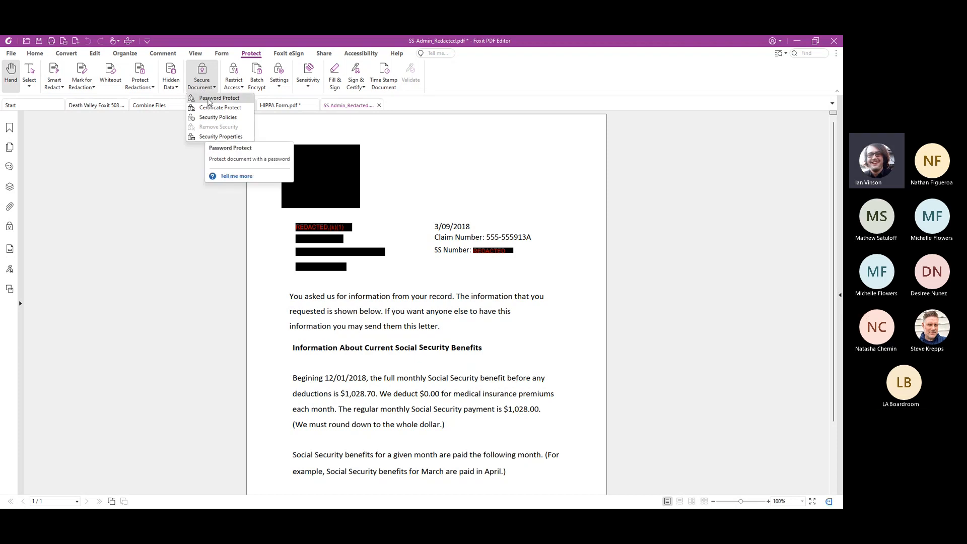
pyautogui.click(210, 99)
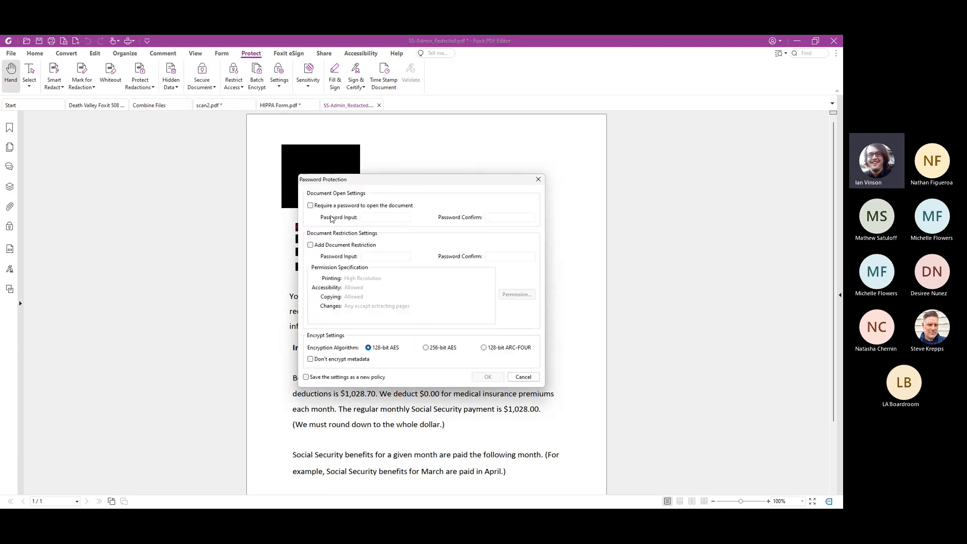
pyautogui.click(334, 207)
pyautogui.click(364, 219)
pyautogui.write('••••')
pyautogui.click(496, 217)
pyautogui.write('••••')
# Add a document restriction, and enter and confirm the restriction password
pyautogui.click(332, 245)
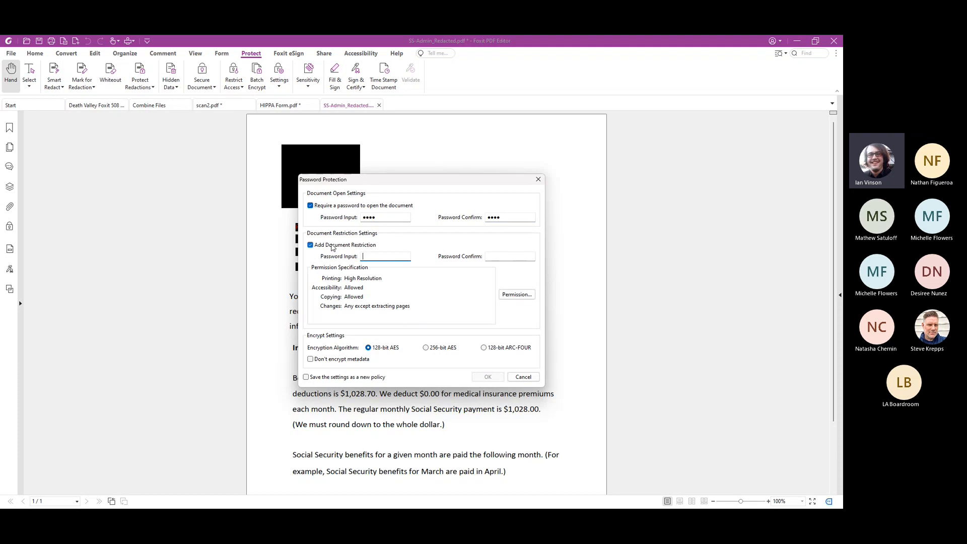
pyautogui.write('••••')
pyautogui.click(510, 257)
pyautogui.write('••••')
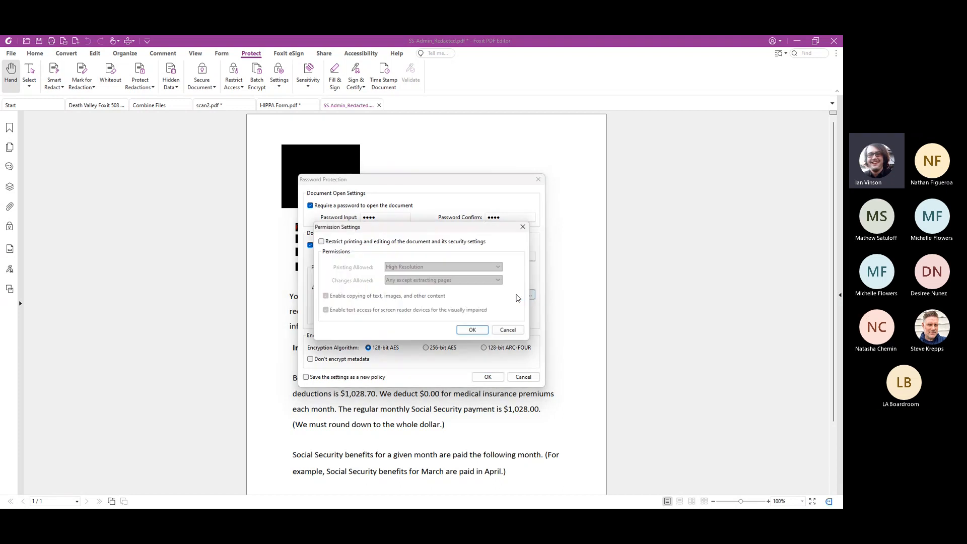
# Try permissions restricting editing, with High Resolution printing and only form filling and signing existing signature fields allowed, and cancel them
pyautogui.click(518, 296)
pyautogui.click(465, 242)
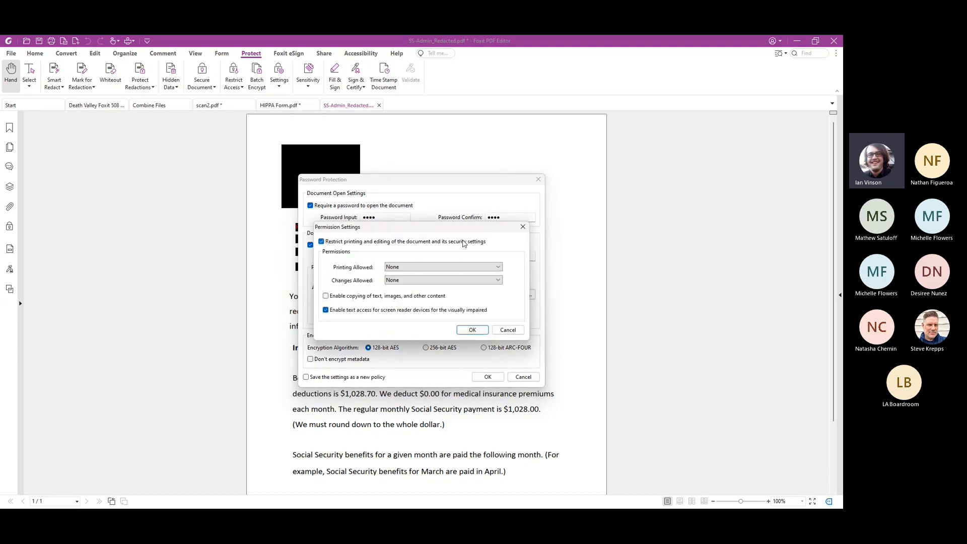
pyautogui.click(499, 268)
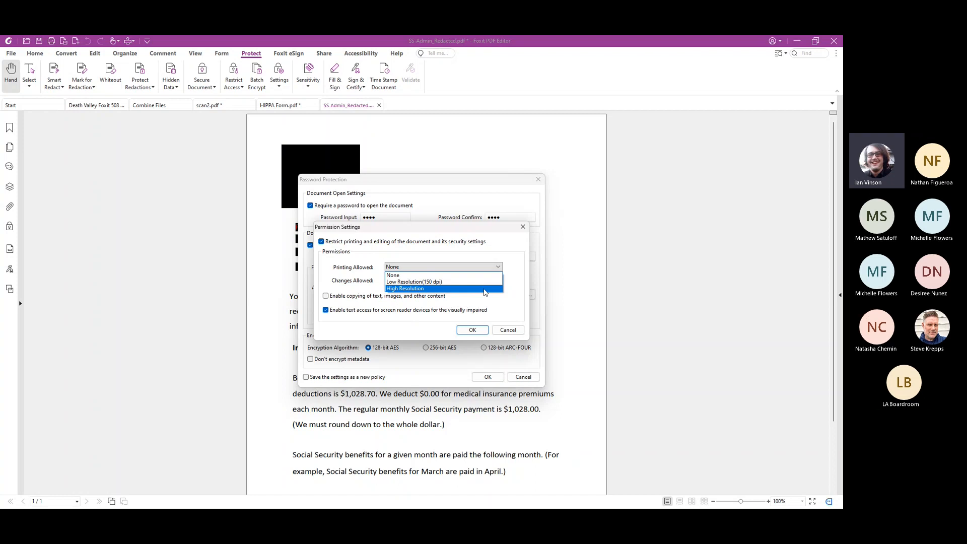
pyautogui.click(485, 289)
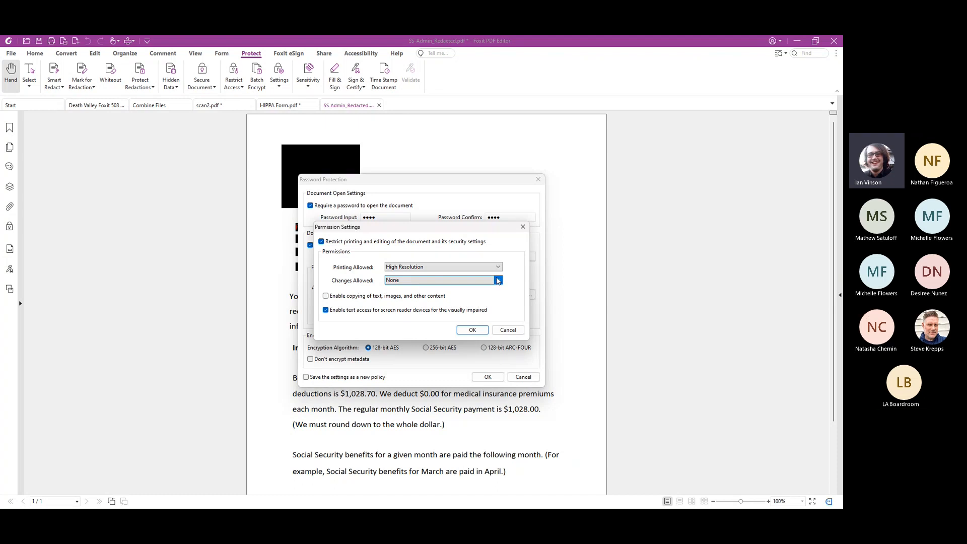
pyautogui.click(499, 281)
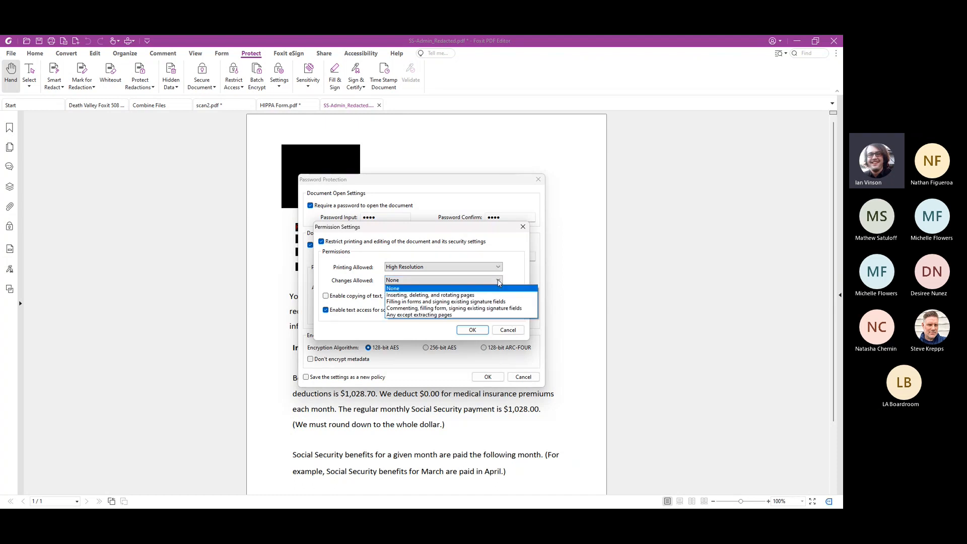
pyautogui.click(512, 304)
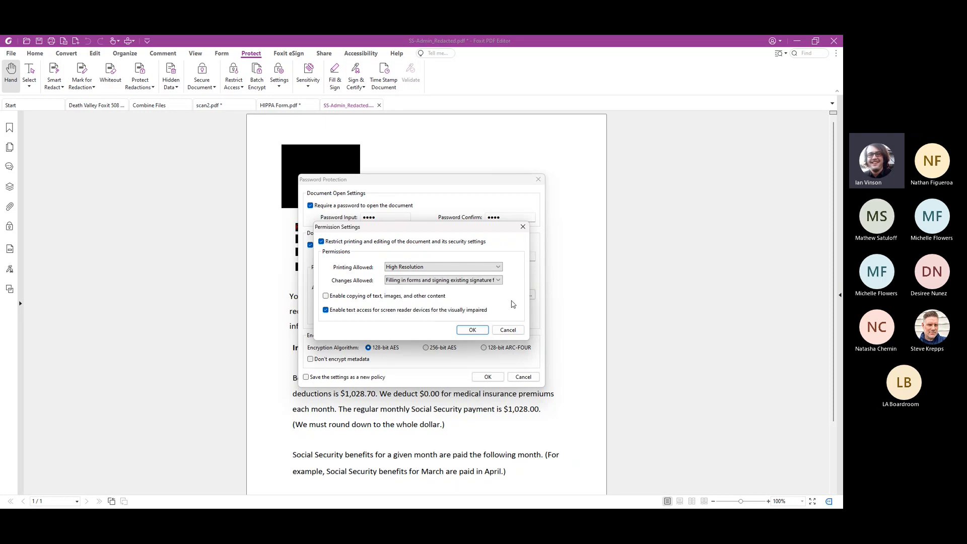
pyautogui.click(508, 330)
# Choose 256-bit AES encryption and close Password Protection without applying the settings
pyautogui.click(444, 349)
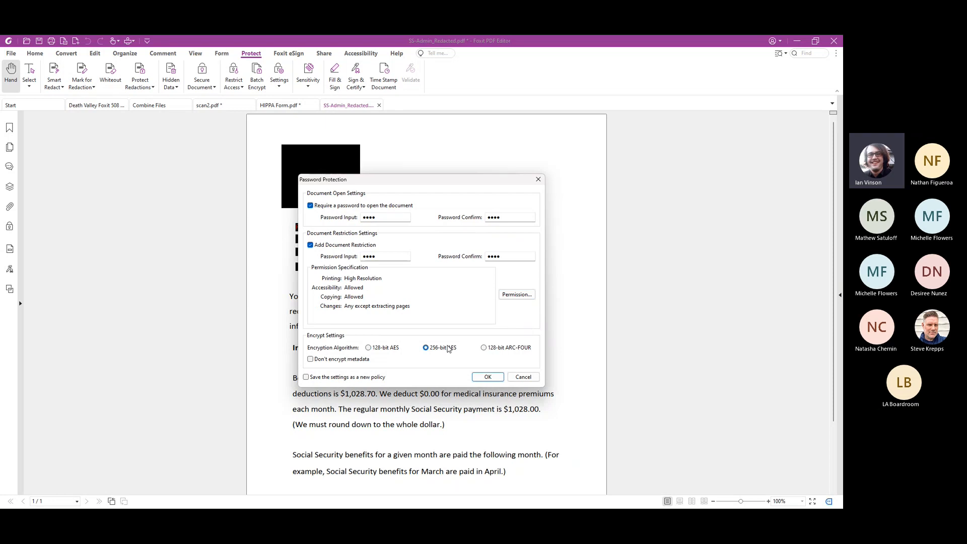
pyautogui.click(538, 179)
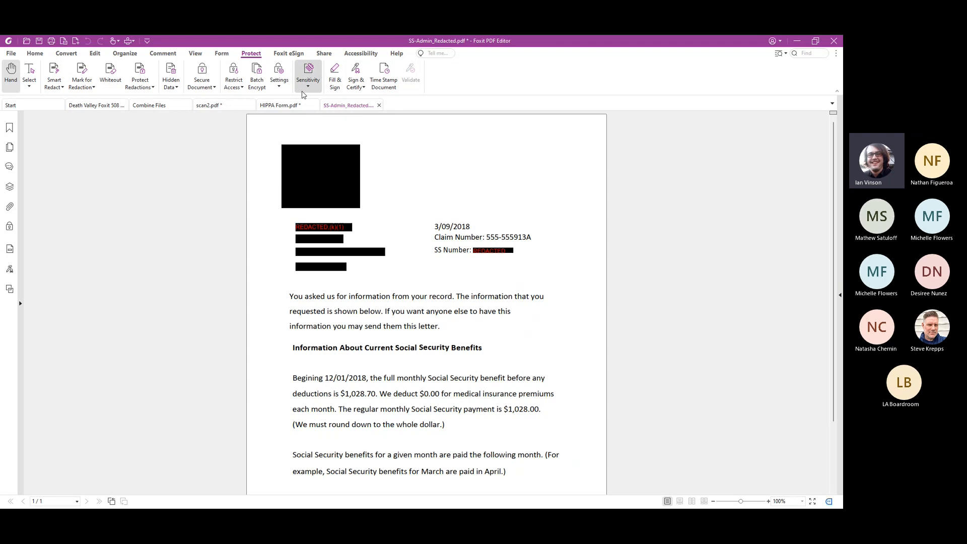
# Open Fill & Sign and place the saved handwritten signature on the page between the redacted logo and the date
pyautogui.click(335, 78)
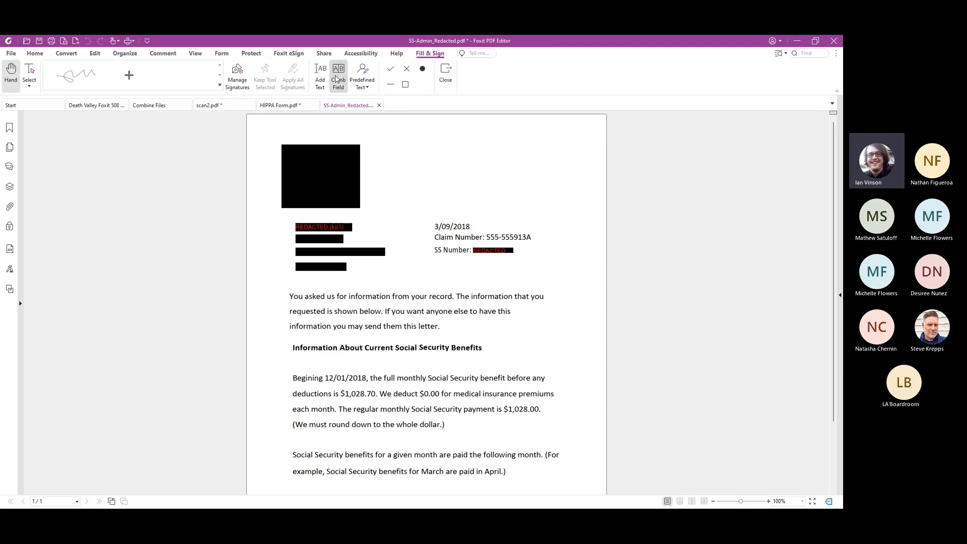
pyautogui.click(78, 75)
pyautogui.click(404, 146)
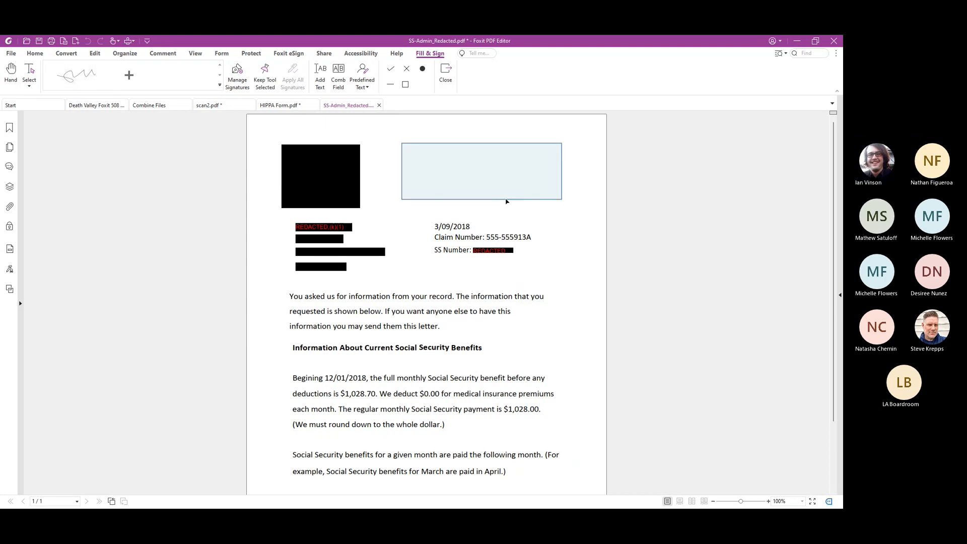
# Try a typed signature with the signer's full name, check the Draw, Import, Paste and Online methods, and discard it
pyautogui.click(130, 75)
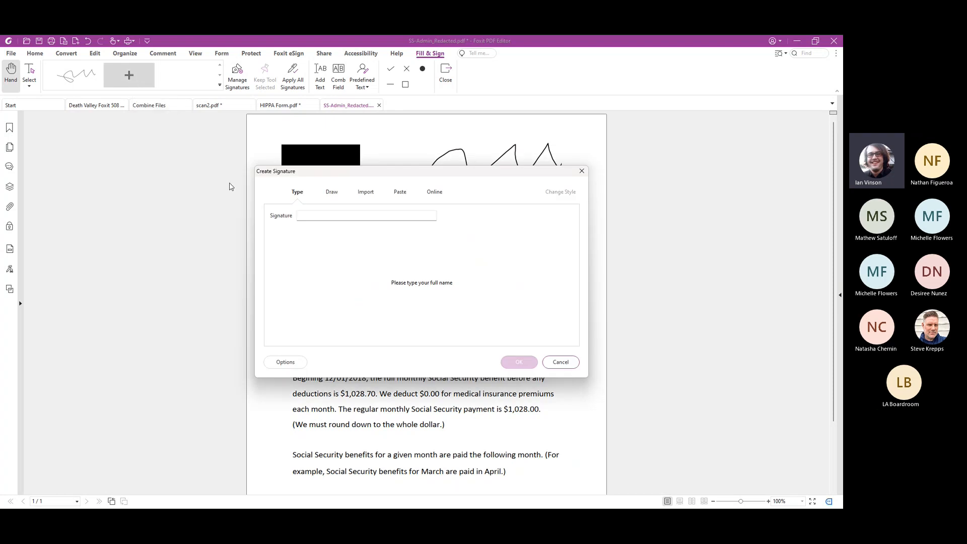
pyautogui.click(330, 215)
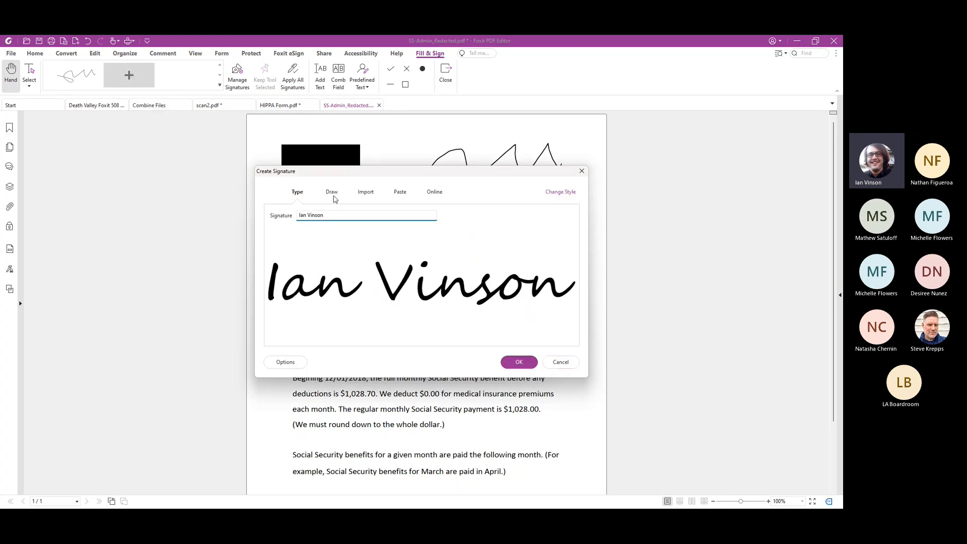
pyautogui.click(331, 192)
pyautogui.click(368, 193)
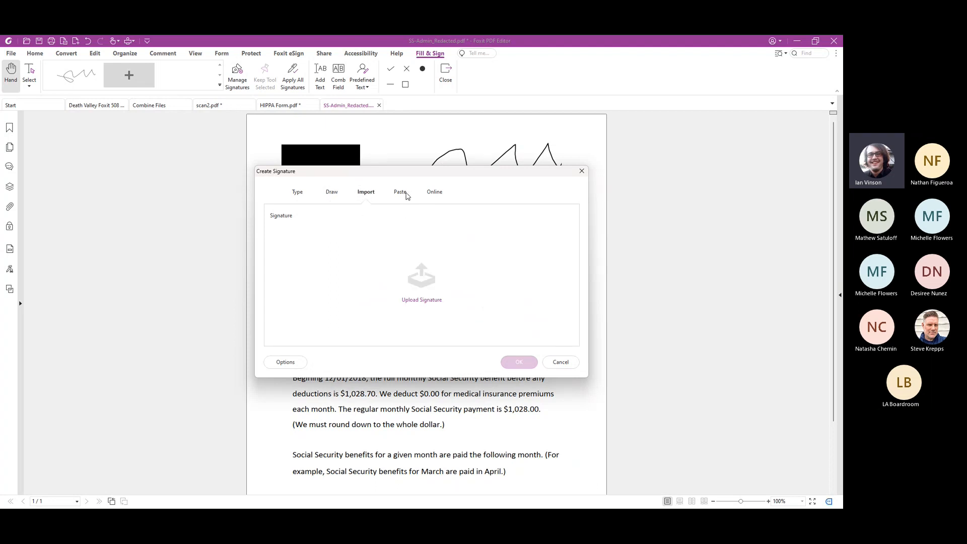
pyautogui.click(406, 195)
pyautogui.click(436, 194)
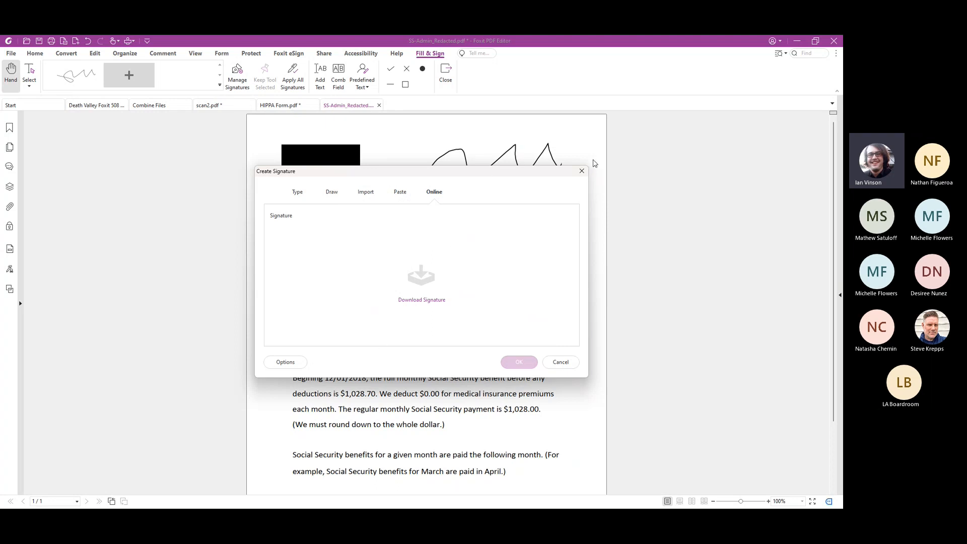
pyautogui.click(583, 172)
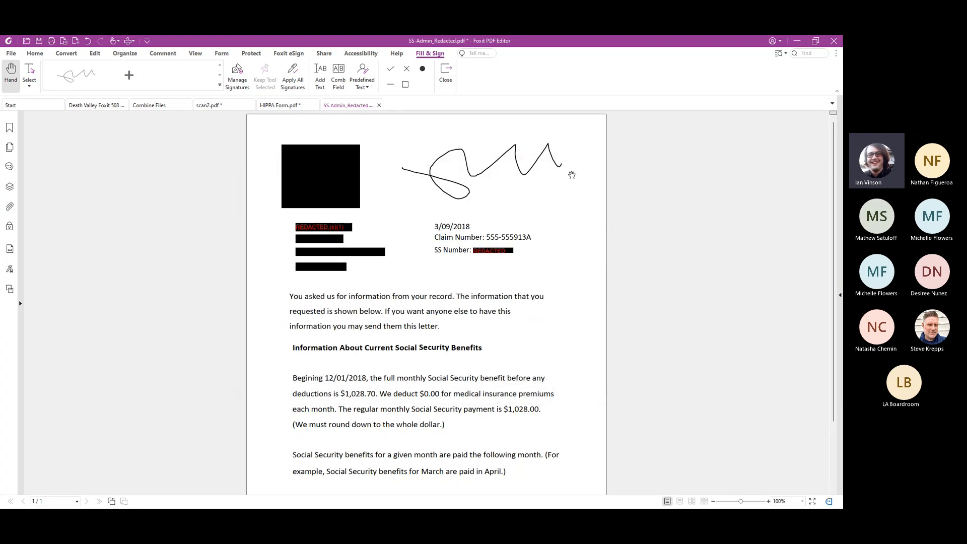
# Try to place a predefined text field on the page just below the end of the signature
pyautogui.click(364, 86)
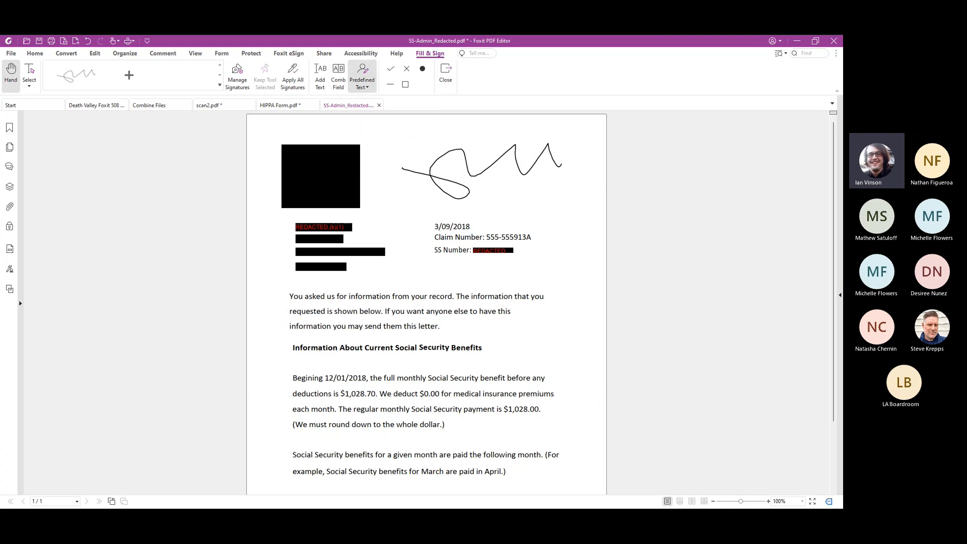
pyautogui.click(375, 162)
pyautogui.click(585, 193)
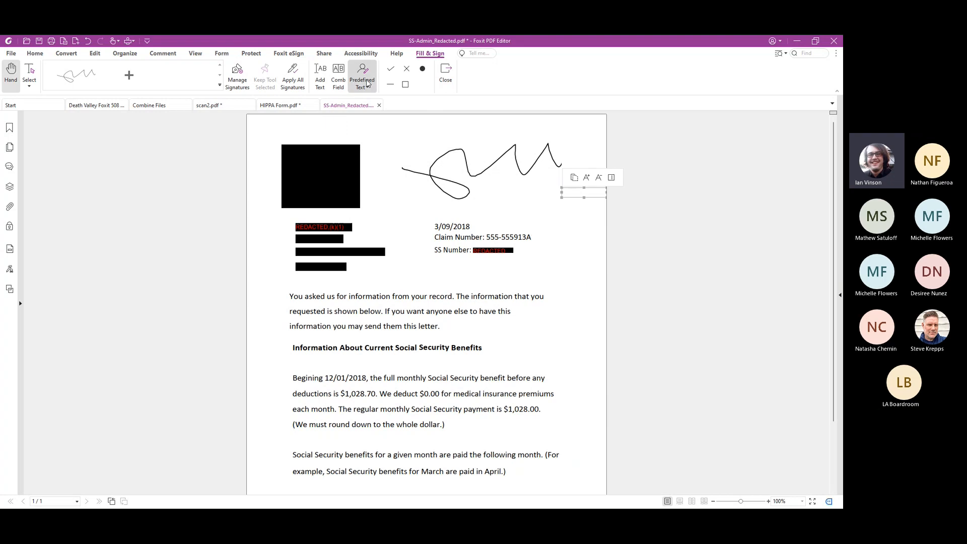
# Place a check mark above the redacted logo and an X mark between the logo and the signature
pyautogui.click(391, 69)
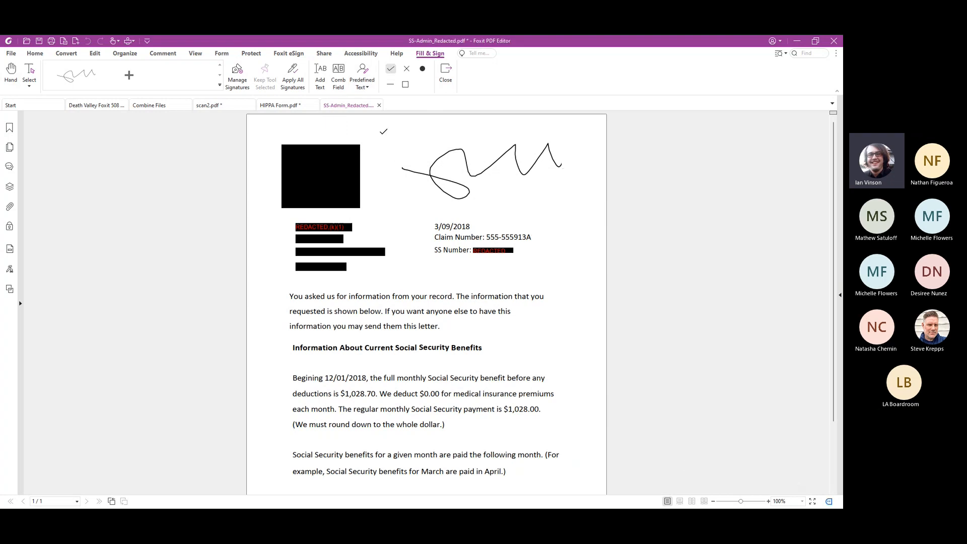
pyautogui.click(354, 123)
pyautogui.click(406, 68)
pyautogui.click(382, 174)
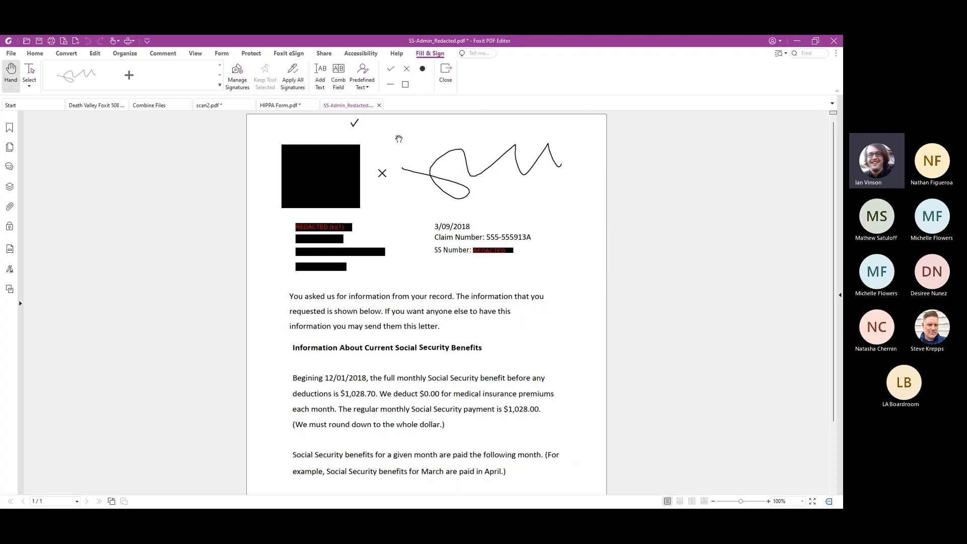
# Place a digital signature field across the opening paragraph and the "Information About Current Social Security Benefits" heading
pyautogui.click(253, 54)
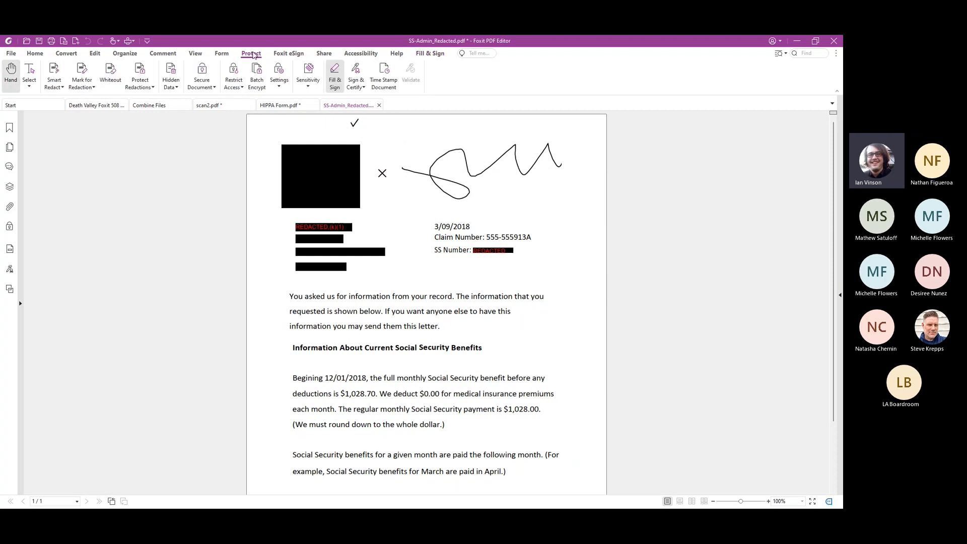
pyautogui.click(356, 87)
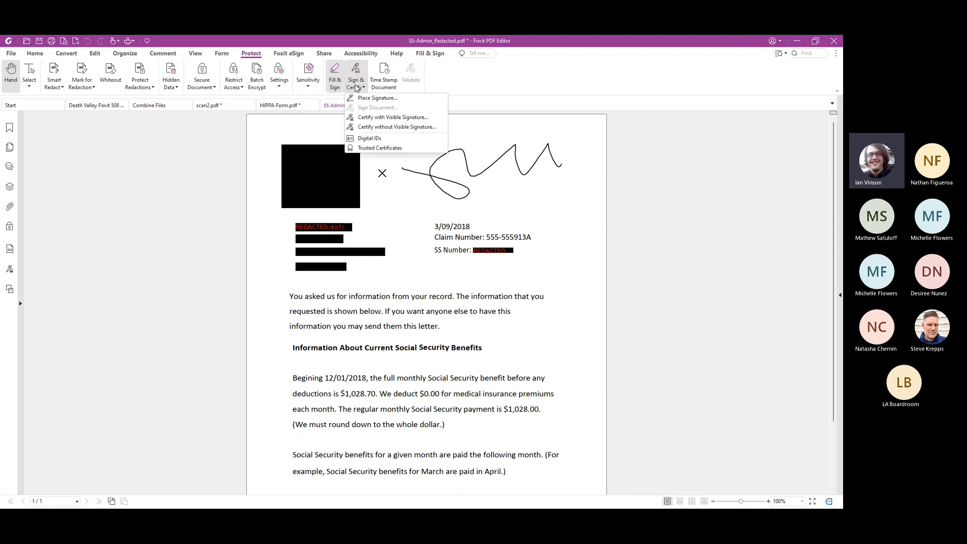
pyautogui.click(378, 98)
pyautogui.moveTo(376, 279); pyautogui.dragTo(604, 371)
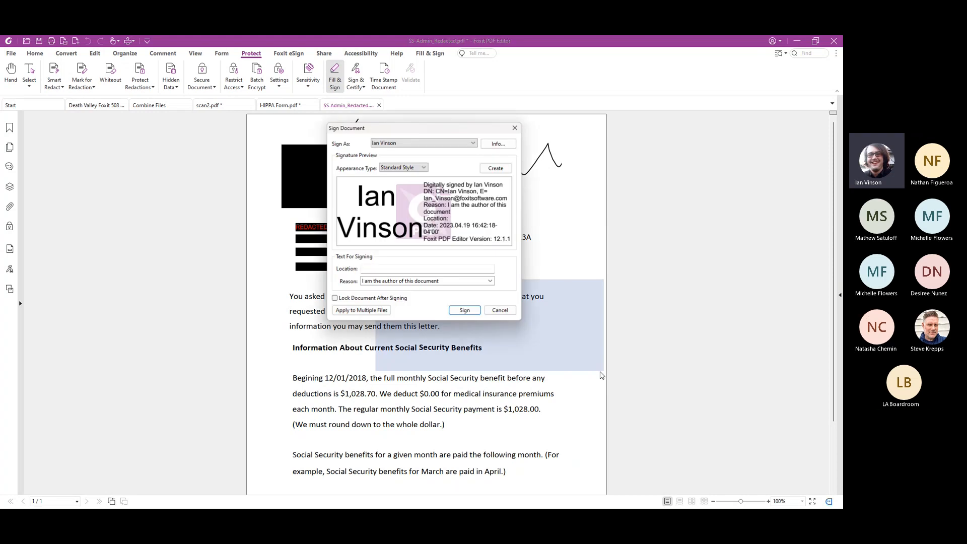
# Preview the Manager signing ID, return to the signer's own ID, and view the options for creating a signature style without adding one
pyautogui.click(474, 143)
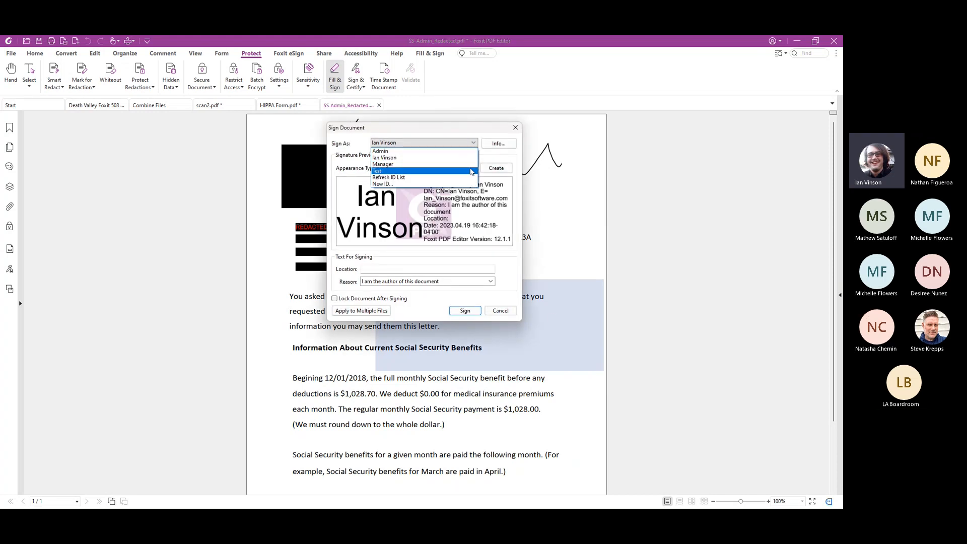
pyautogui.click(470, 158)
pyautogui.click(472, 144)
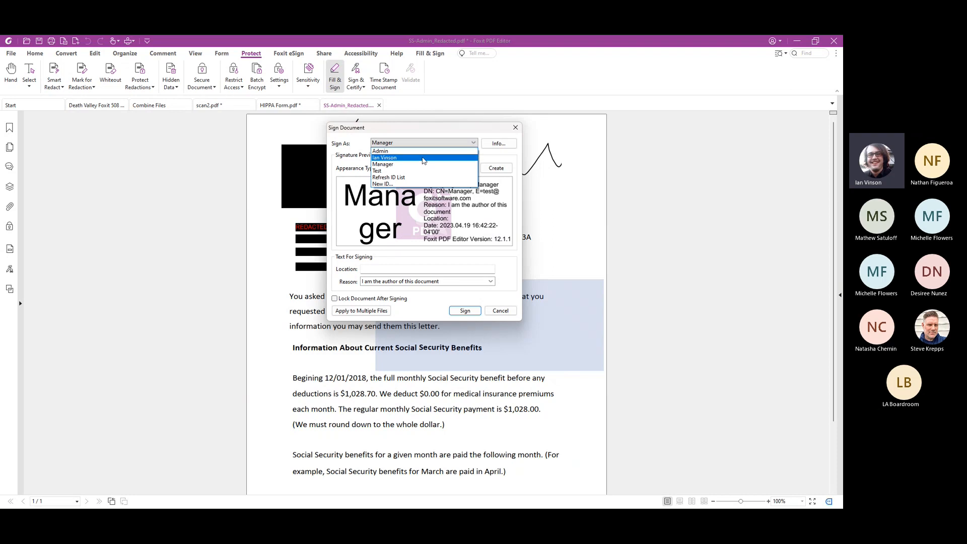
pyautogui.click(423, 160)
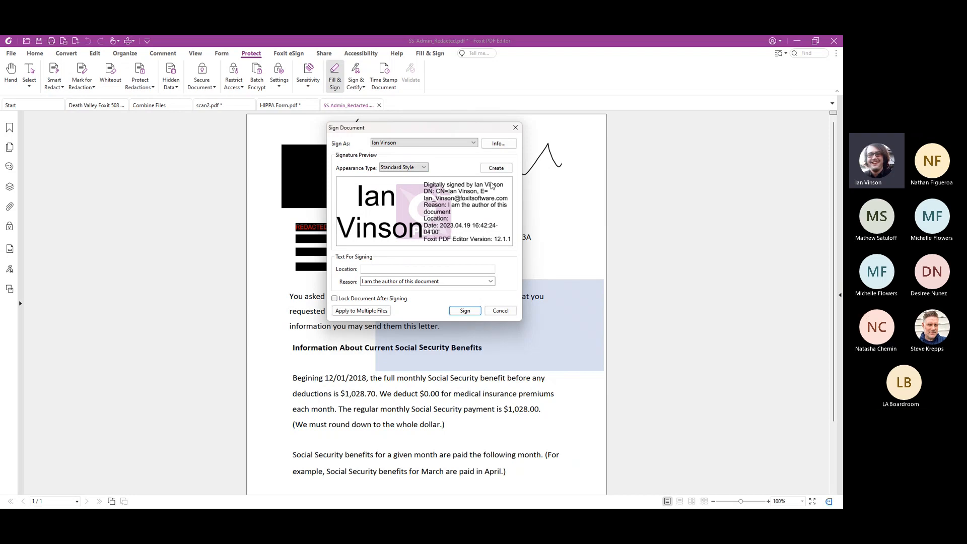
pyautogui.click(495, 170)
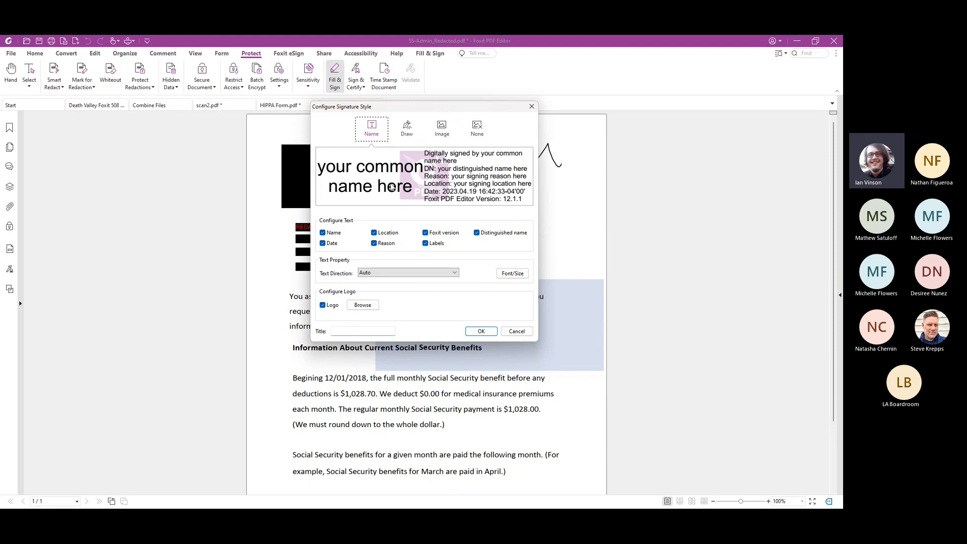
pyautogui.press('Escape')
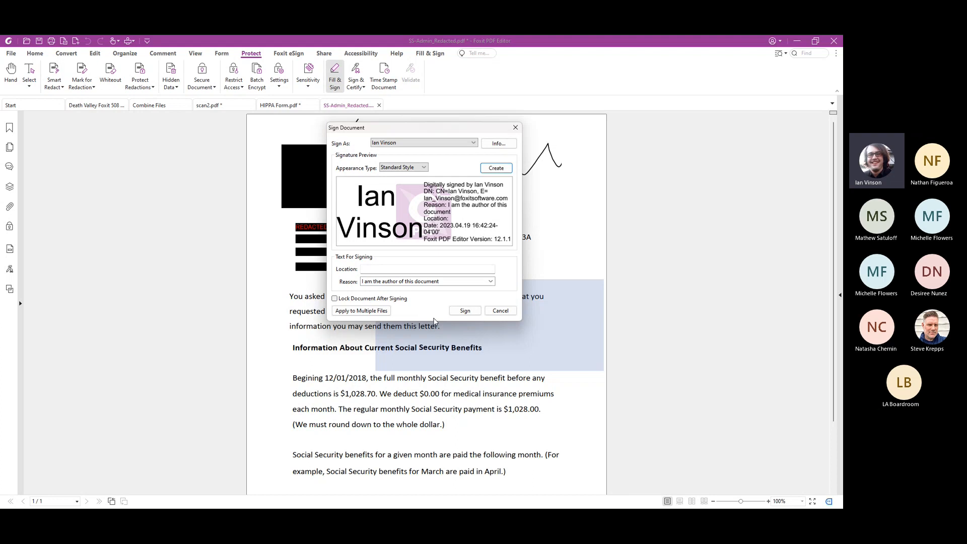
# Sign the document with the Standard Style appearance and save it over SS-Admin_Redacted.pdf in Downloads
pyautogui.click(462, 311)
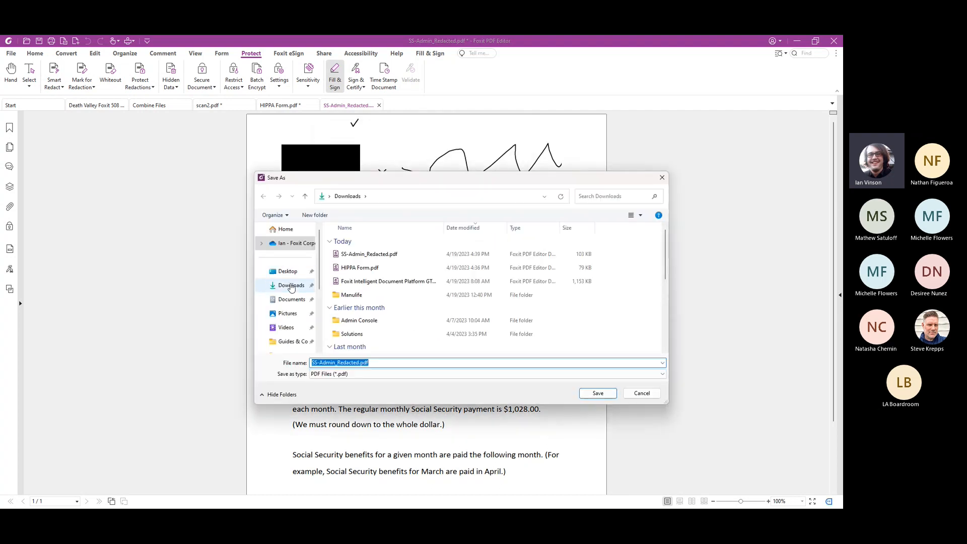
pyautogui.click(589, 394)
pyautogui.click(447, 280)
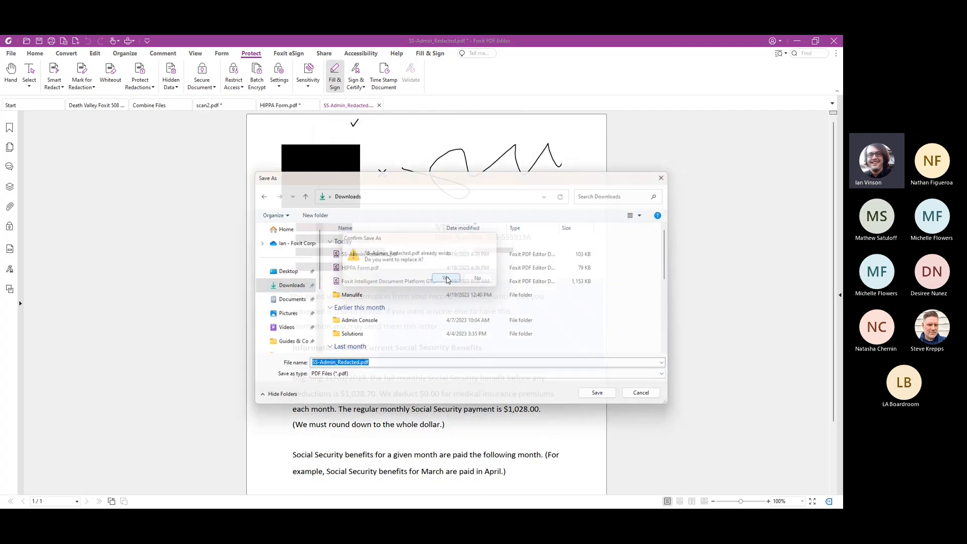
pyautogui.click(489, 295)
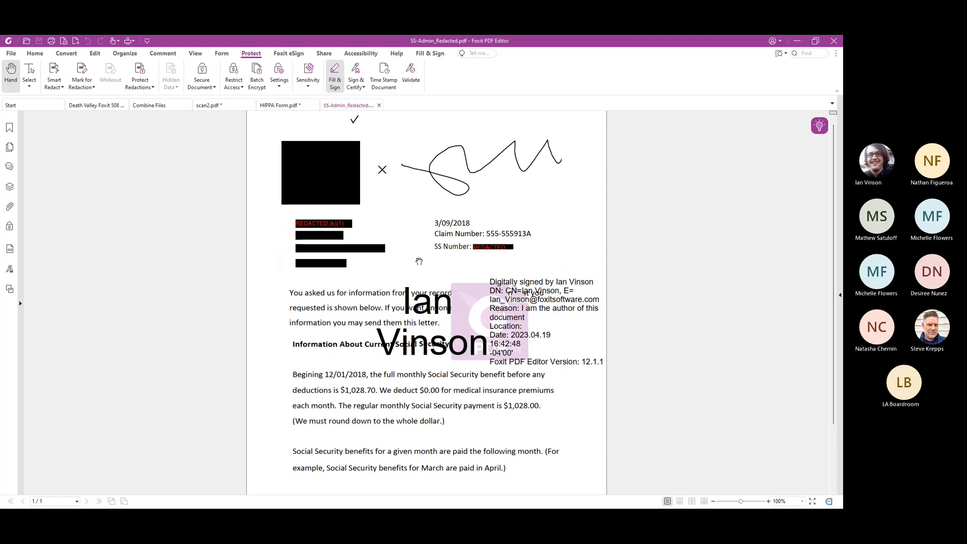
# View the Foxit eSign tools, switch to HIPPA Form.pdf and check its options for sharing by email
pyautogui.click(286, 54)
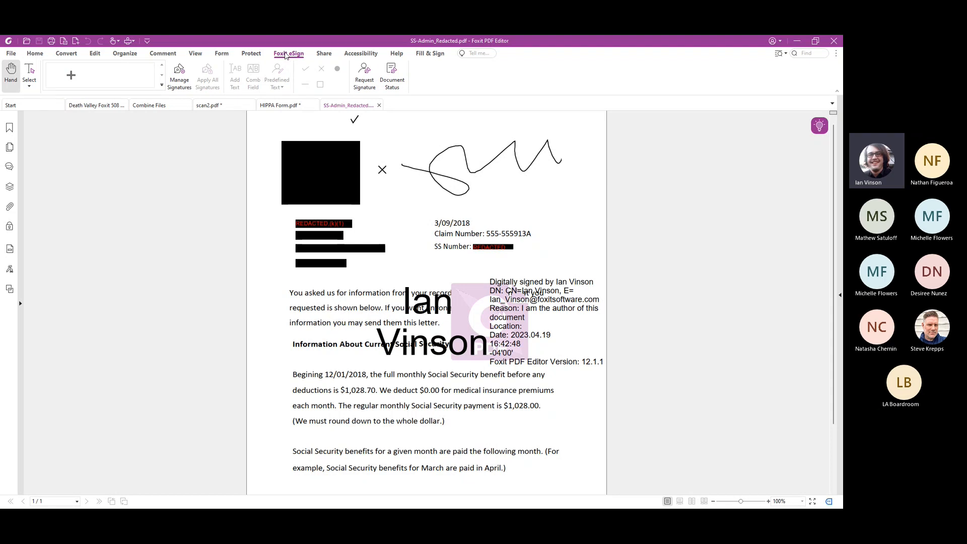
pyautogui.click(272, 105)
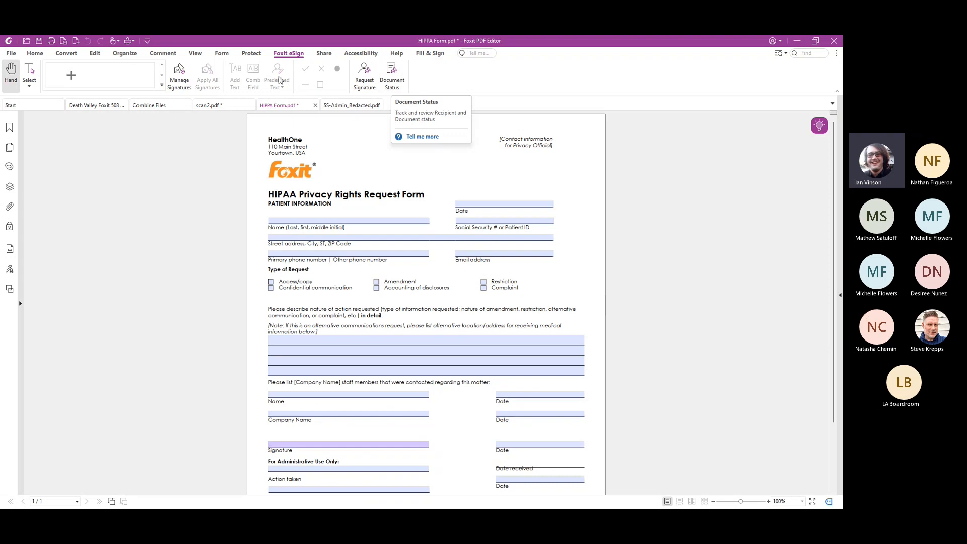
pyautogui.click(323, 53)
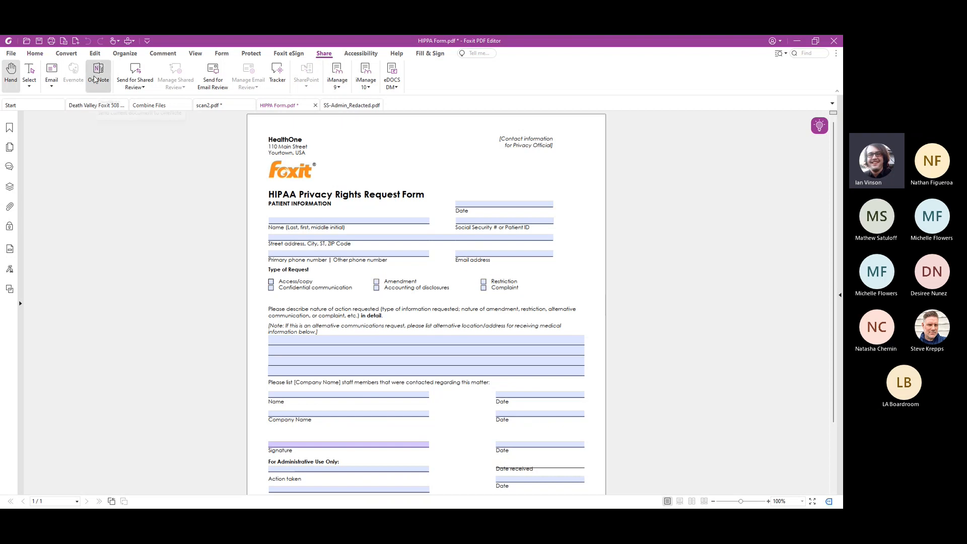
pyautogui.click(51, 85)
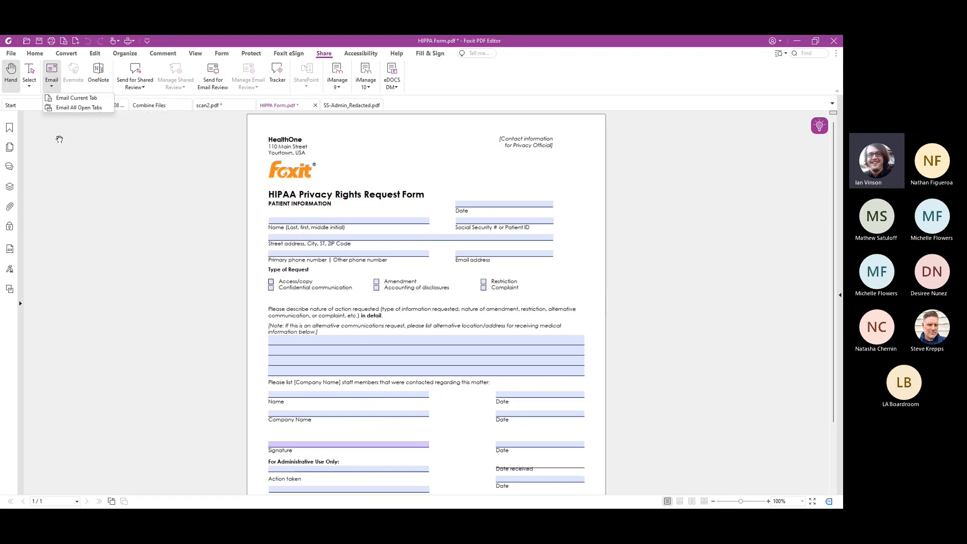
pyautogui.click(74, 136)
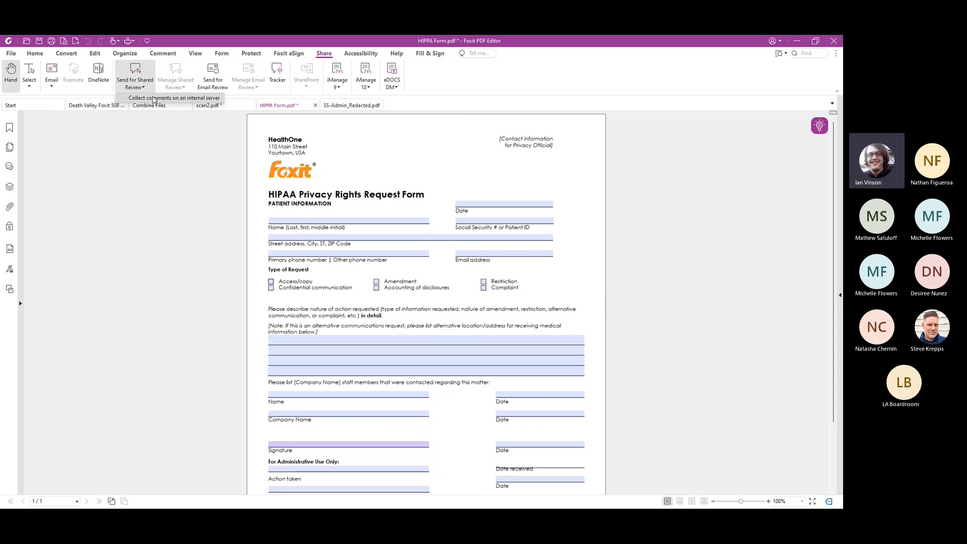
# Try to send HIPPA Form.pdf for shared review on an internal server, and save the form
pyautogui.click(153, 98)
pyautogui.click(545, 295)
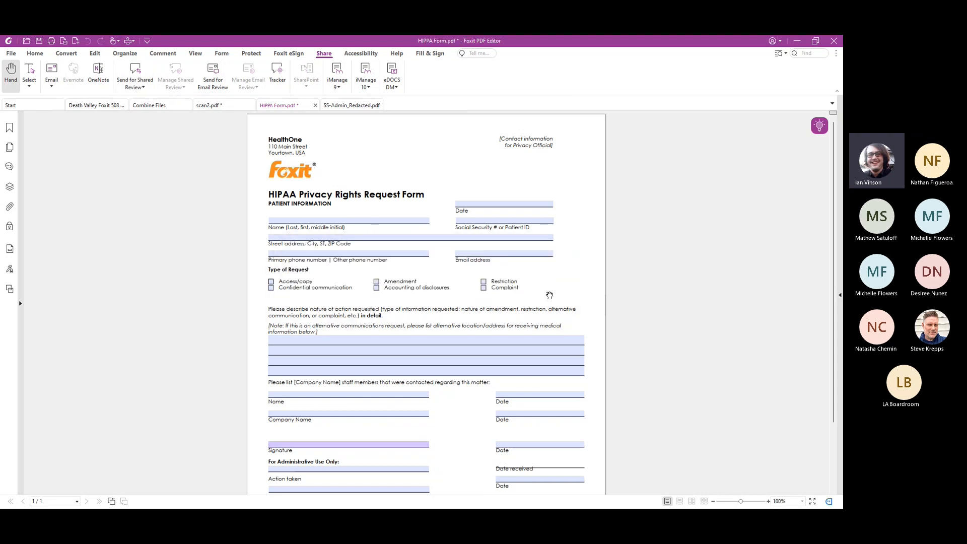
pyautogui.click(135, 80)
pyautogui.click(539, 294)
pyautogui.click(41, 41)
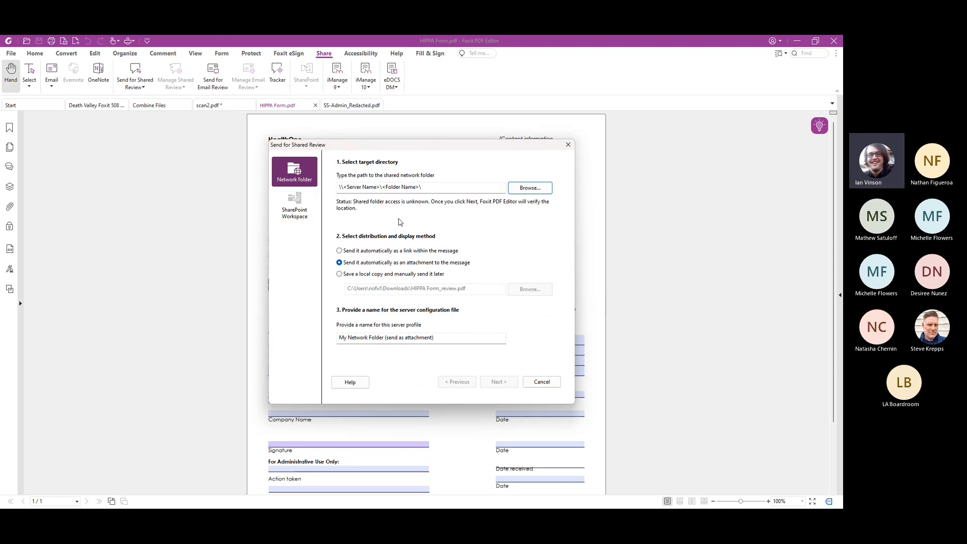
# Check the SharePoint Workspace settings for shared review and the email review invitation for HIPPA Form.pdf, sending neither
pyautogui.click(298, 205)
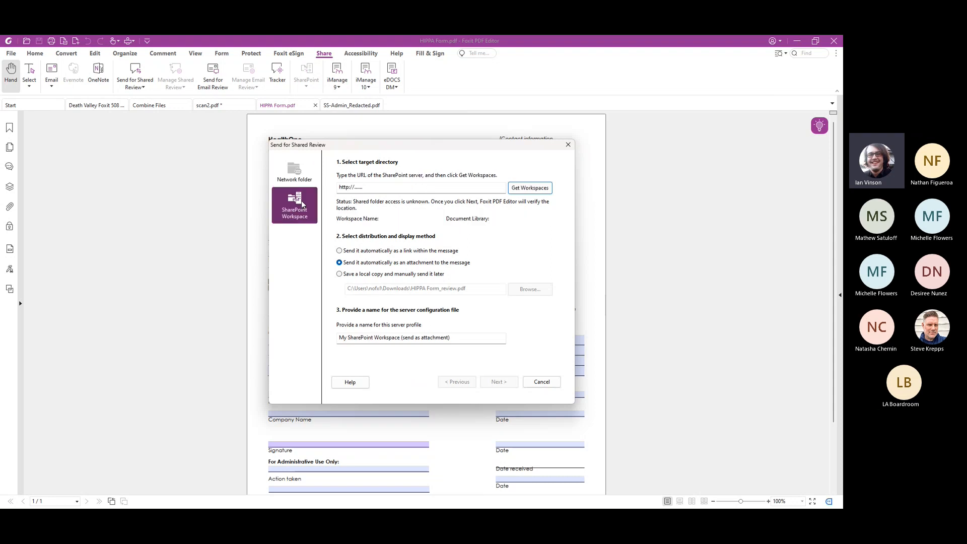
pyautogui.click(568, 145)
pyautogui.click(215, 76)
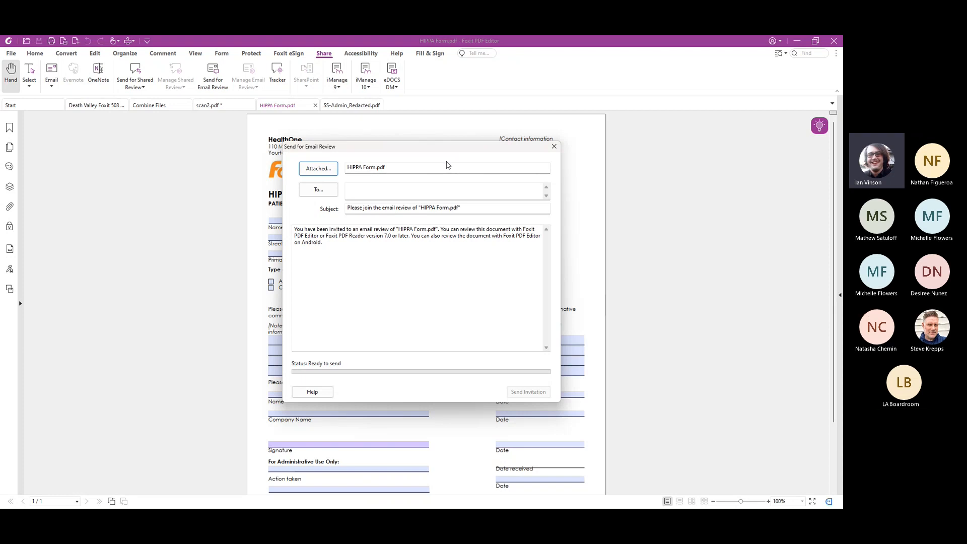
pyautogui.click(553, 149)
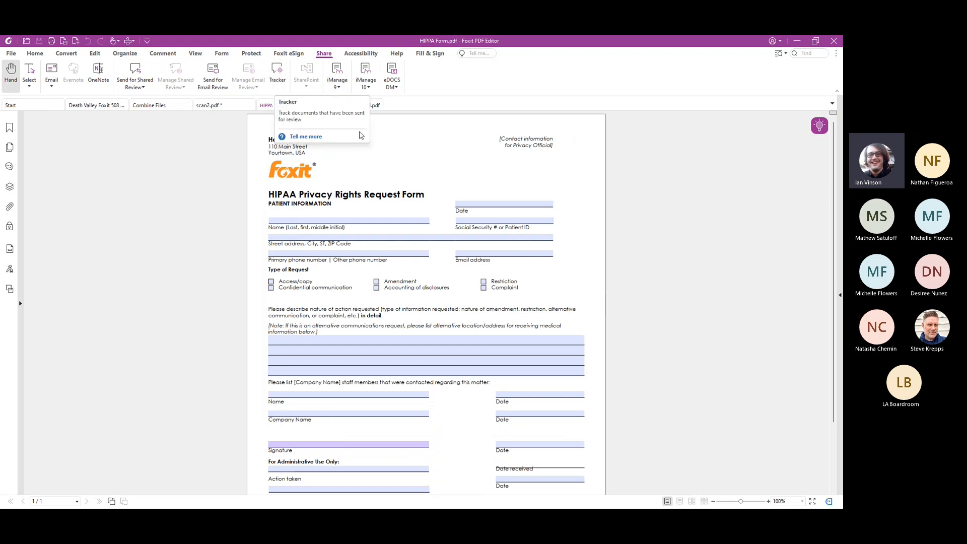
# View the accessibility and help tools, and open the user manual to browse around the Chapter 15 appendices
pyautogui.click(359, 54)
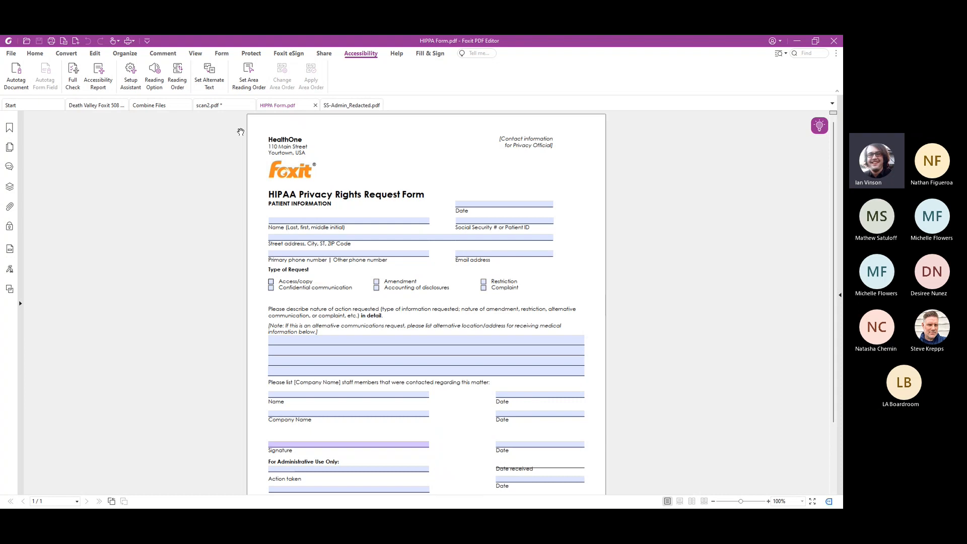
pyautogui.click(397, 56)
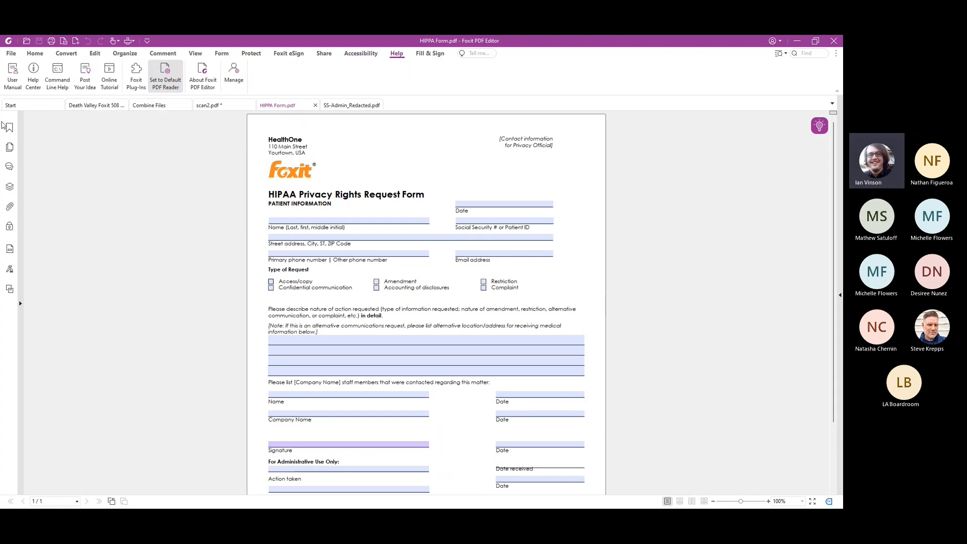
pyautogui.click(13, 79)
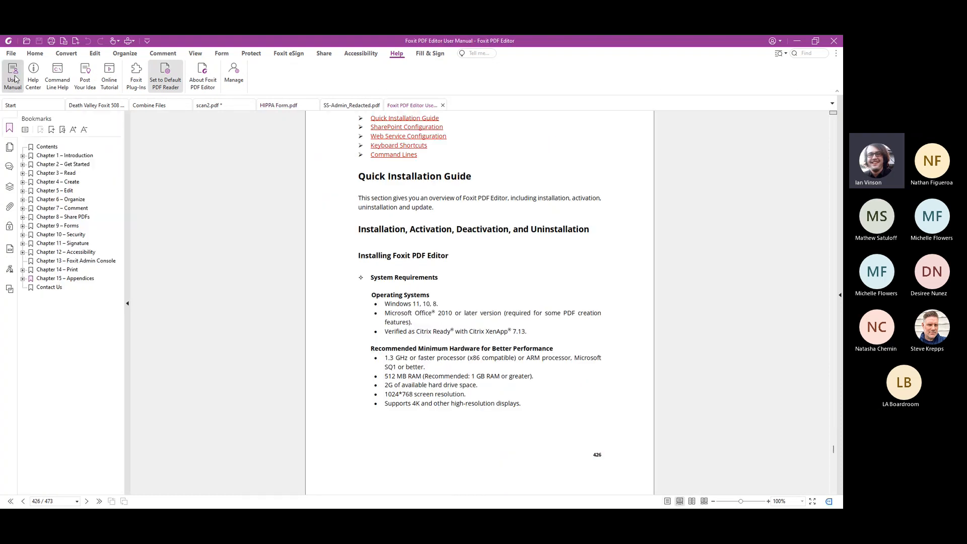
pyautogui.scroll(7, 324, 290)
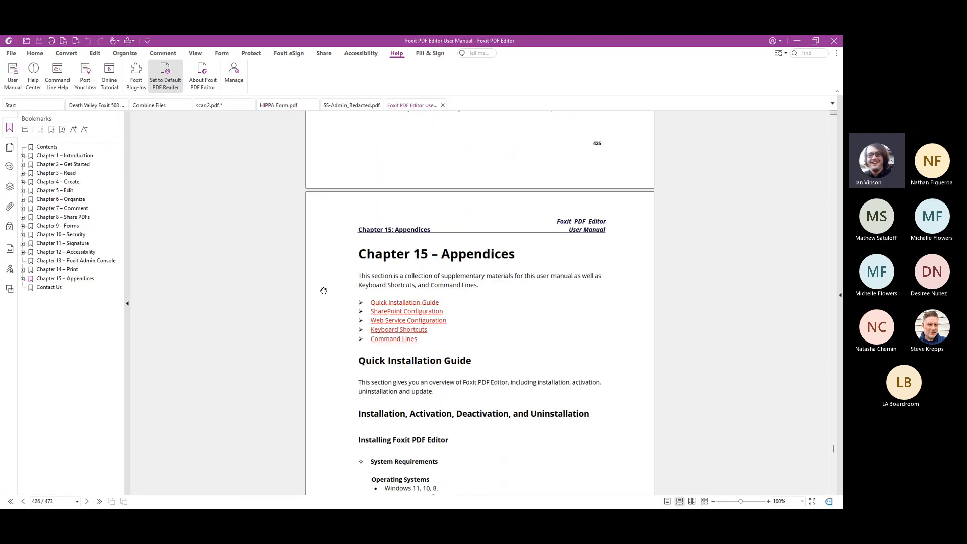
pyautogui.scroll(-7, 324, 290)
pyautogui.scroll(6, 323, 291)
pyautogui.scroll(6, 324, 290)
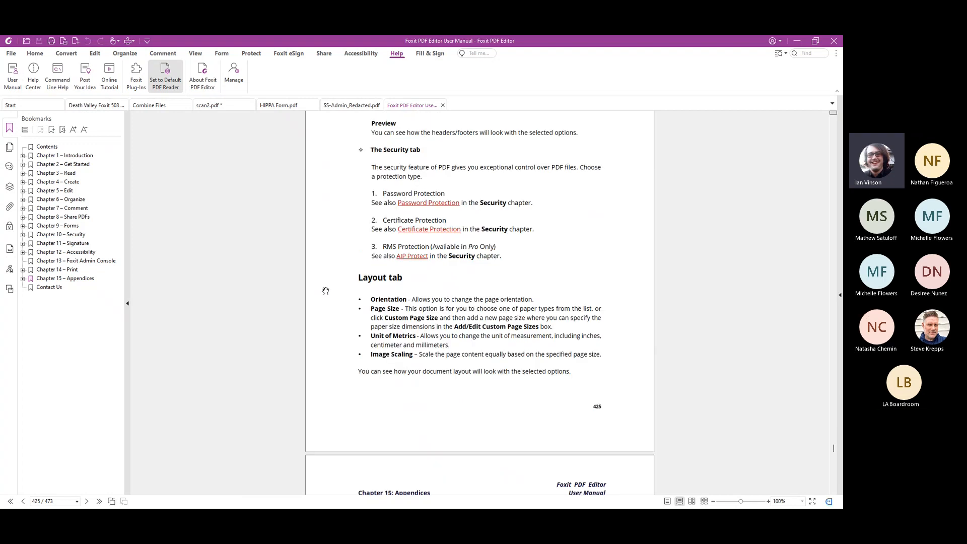
# Return to the Start page and view the available video tutorials
pyautogui.click(28, 106)
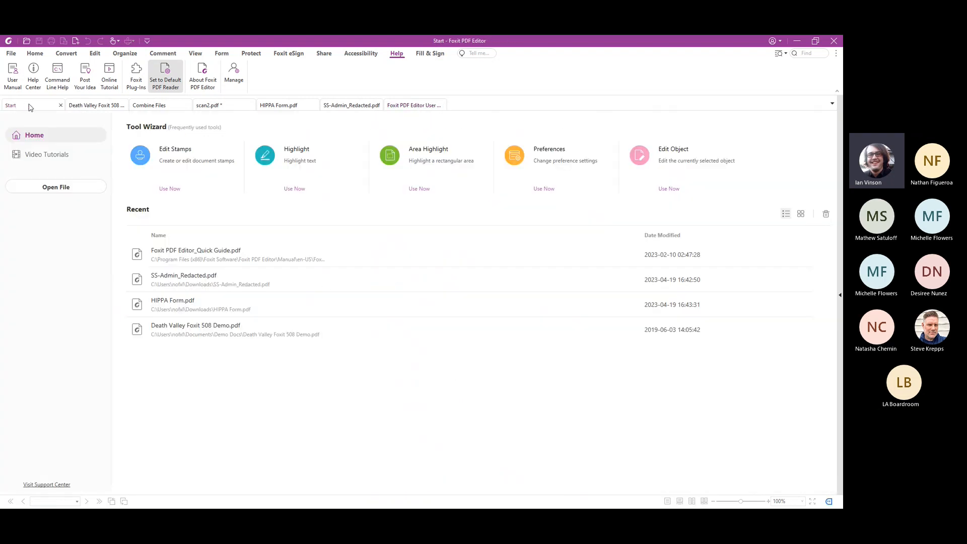
pyautogui.click(40, 159)
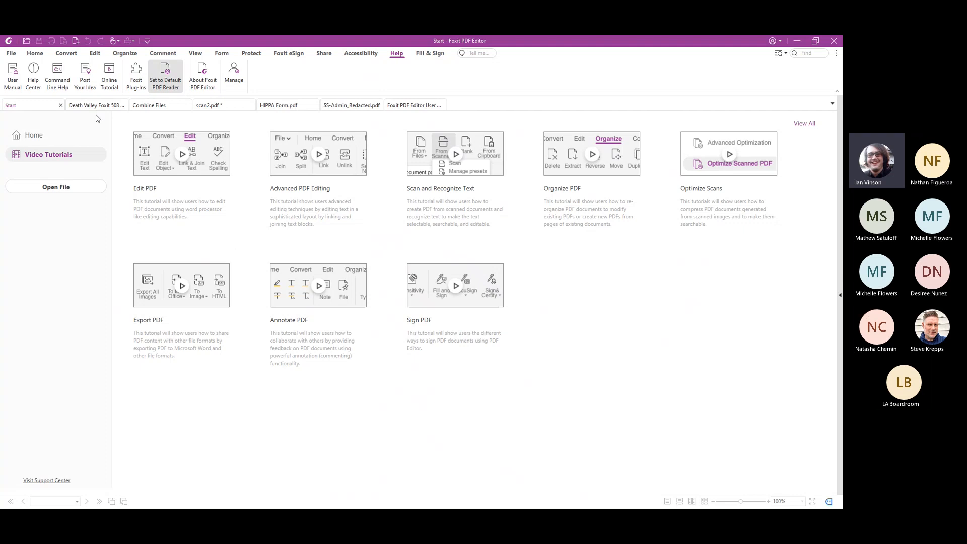
# Switch to the Death Valley Foxit 508 demo document and read the help article on creating and customizing a PDF portfolio
pyautogui.click(96, 105)
pyautogui.click(67, 53)
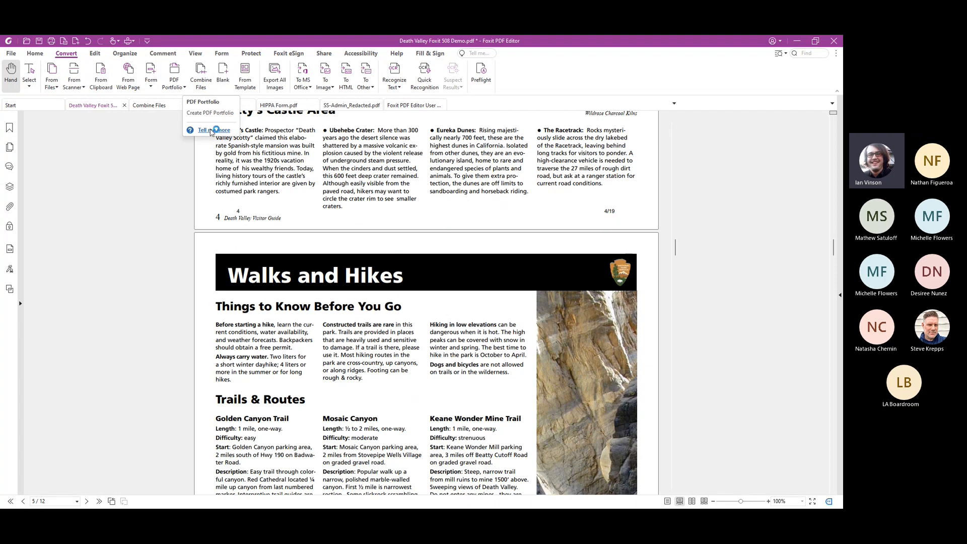
pyautogui.click(213, 130)
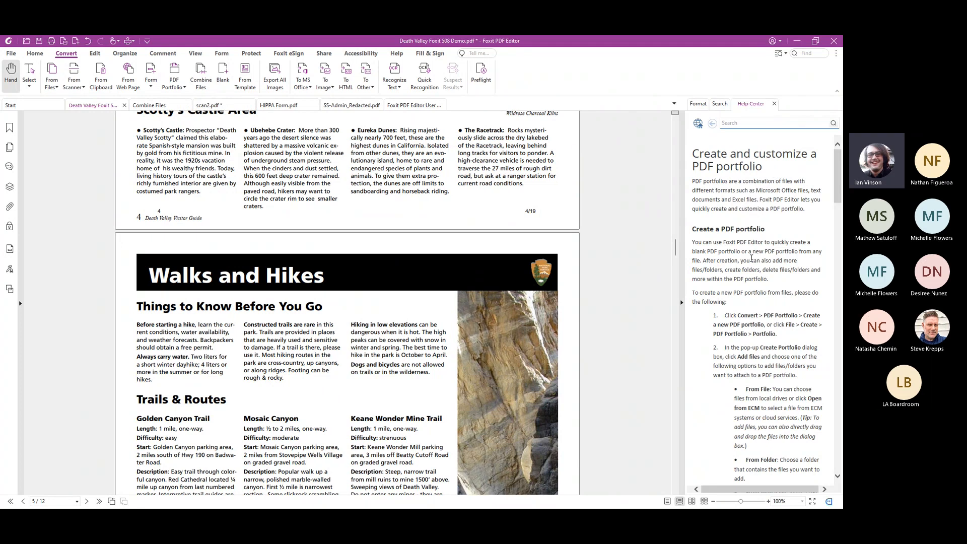
pyautogui.scroll(-6, 756, 257)
pyautogui.scroll(6, 769, 243)
# Search the commands for "redact" and start Mark for Redaction for text and images
pyautogui.click(477, 53)
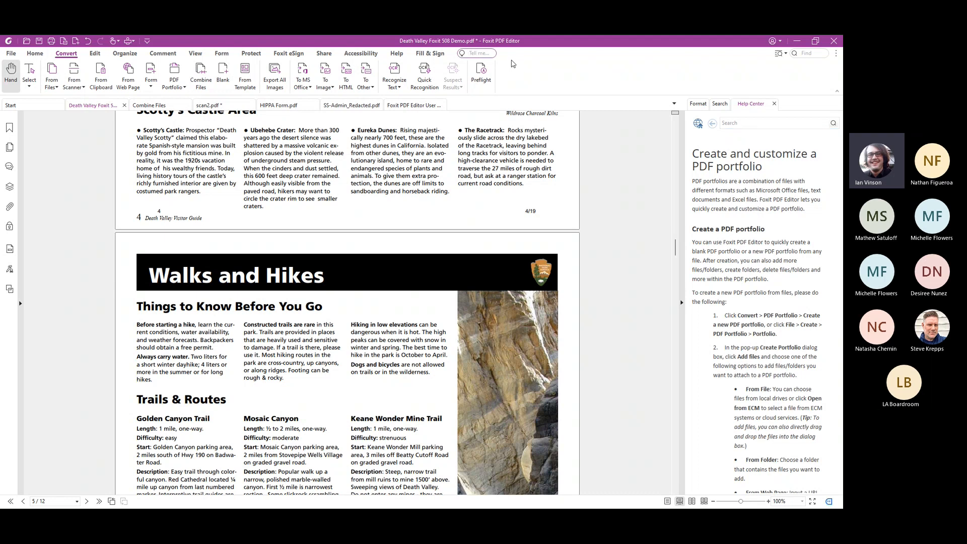
pyautogui.write('redact')
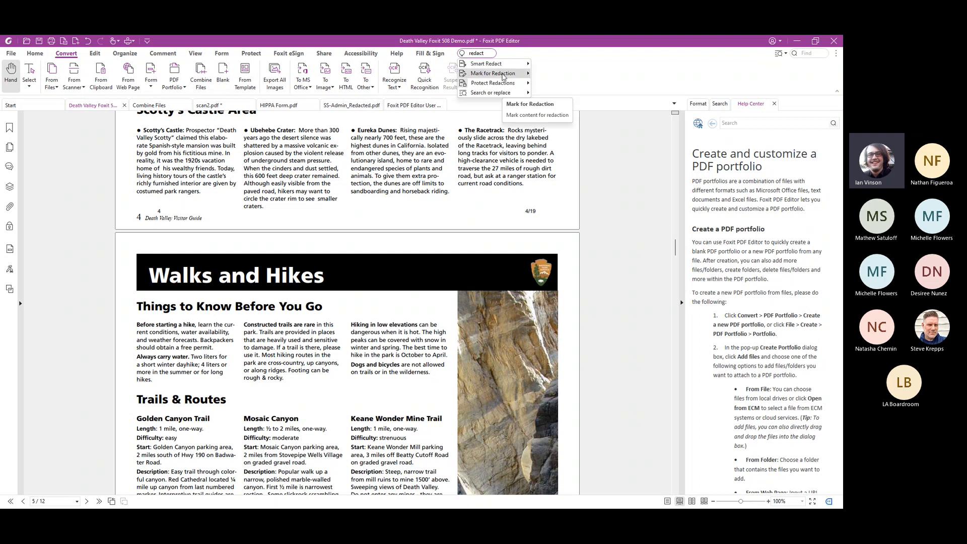
pyautogui.moveTo(507, 75)
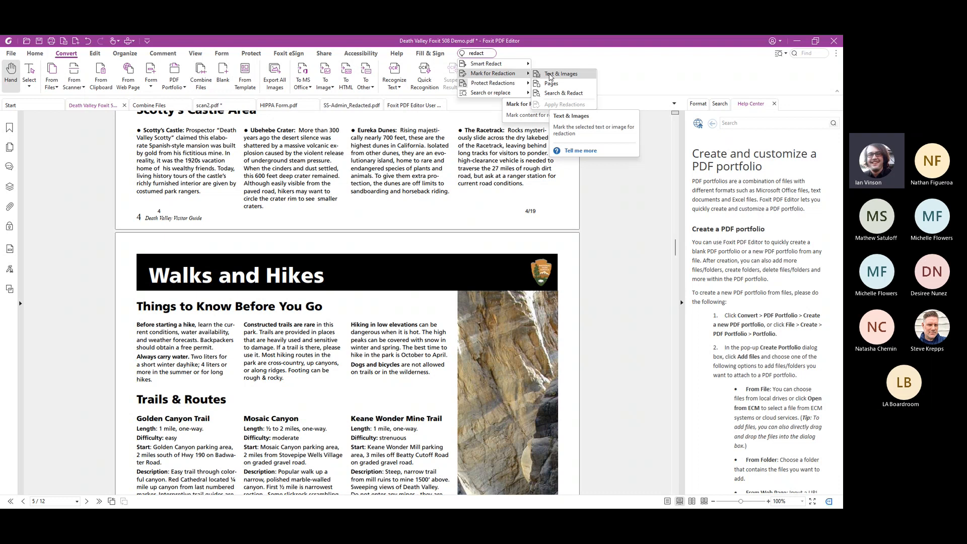
pyautogui.click(550, 75)
pyautogui.click(496, 344)
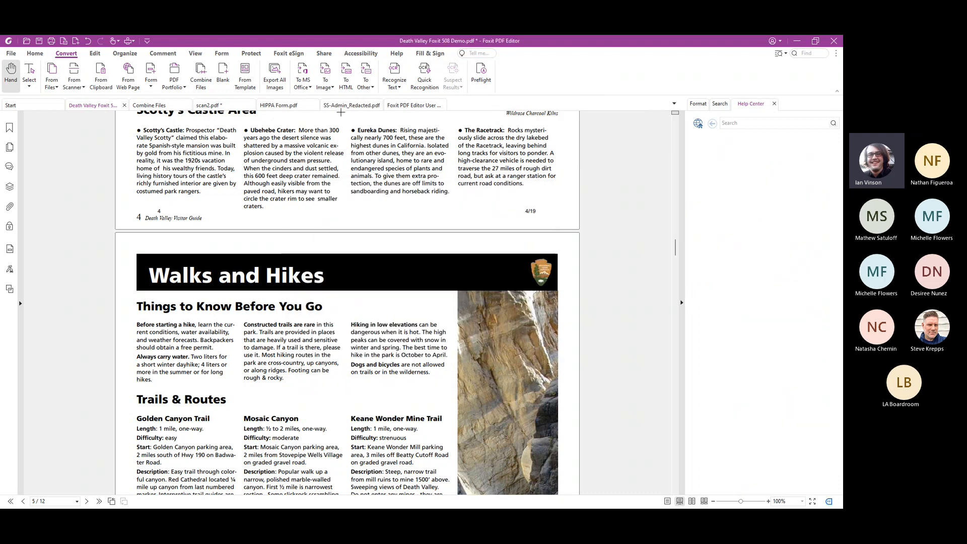
# Mark the Eureka Dunes paragraph for redaction
pyautogui.moveTo(352, 127); pyautogui.dragTo(449, 193)
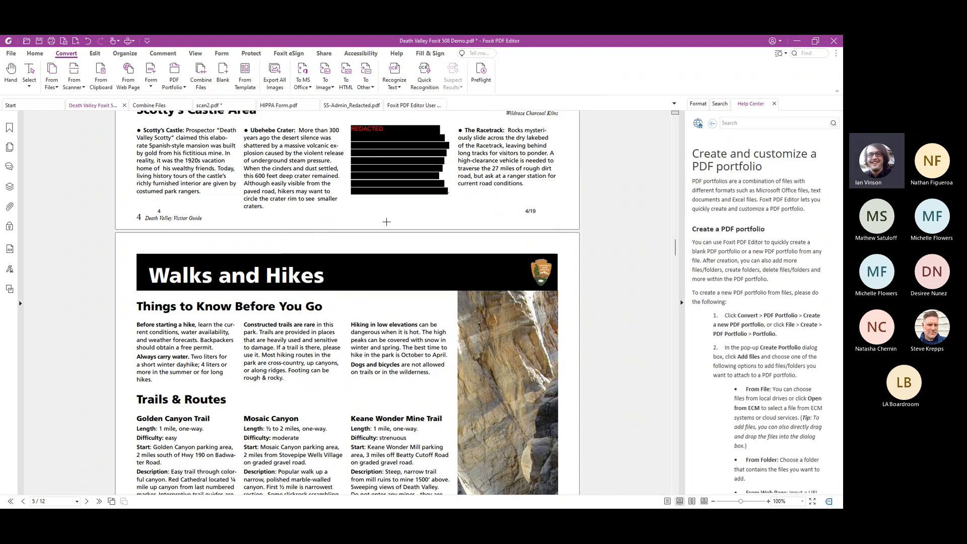
# Search the commands for "text" and choose the Text option of Edit Object
pyautogui.click(478, 54)
pyautogui.write('te')
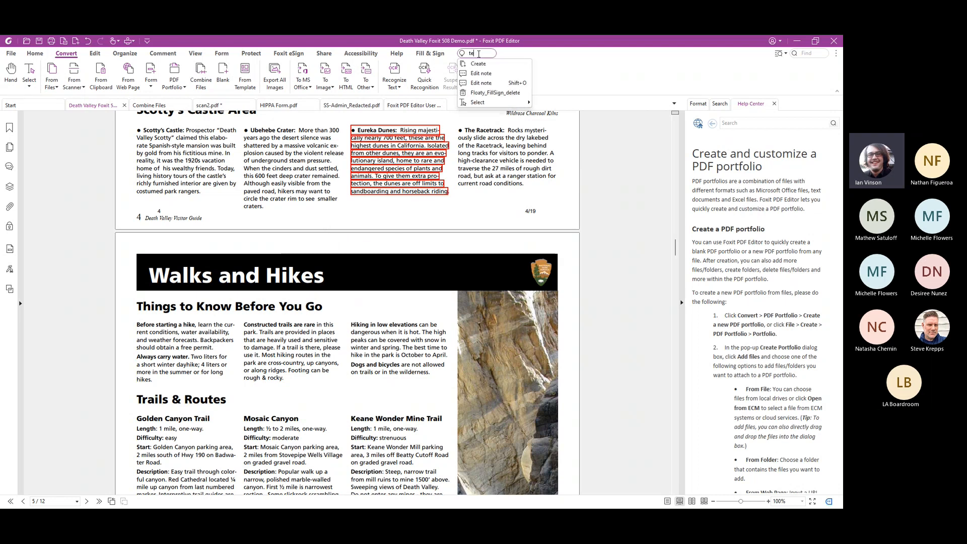
pyautogui.write('xt')
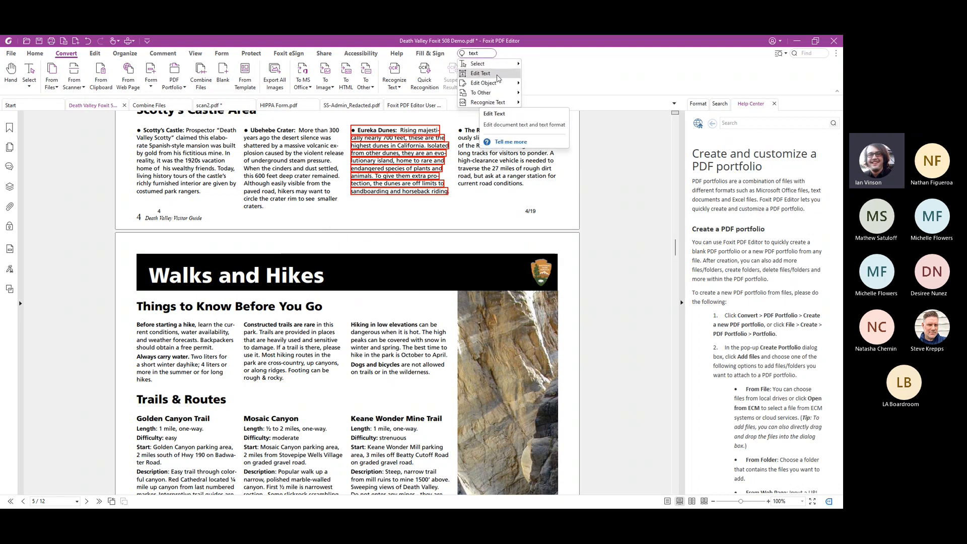
pyautogui.moveTo(495, 104)
pyautogui.moveTo(499, 83)
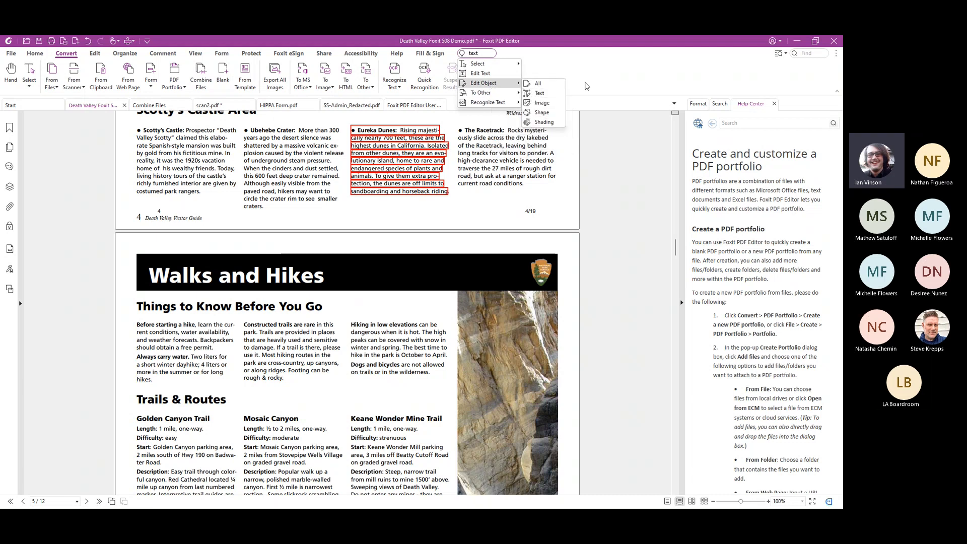
pyautogui.click(536, 94)
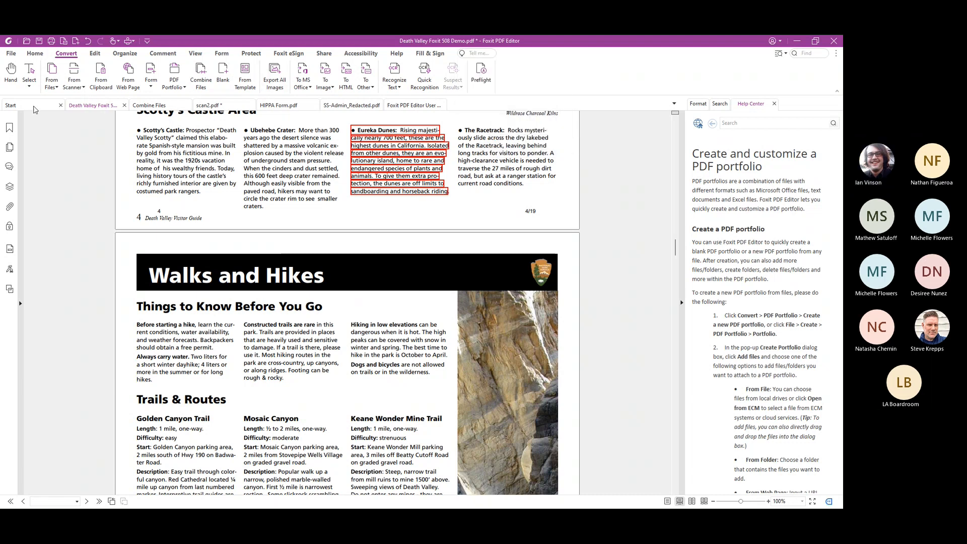
pyautogui.click(33, 108)
pyautogui.click(87, 106)
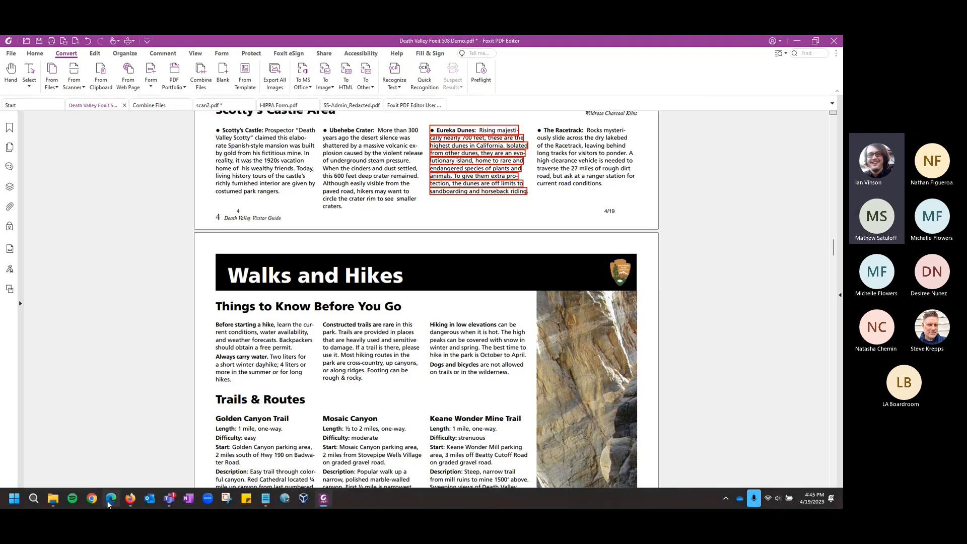
pyautogui.moveTo(108, 503)
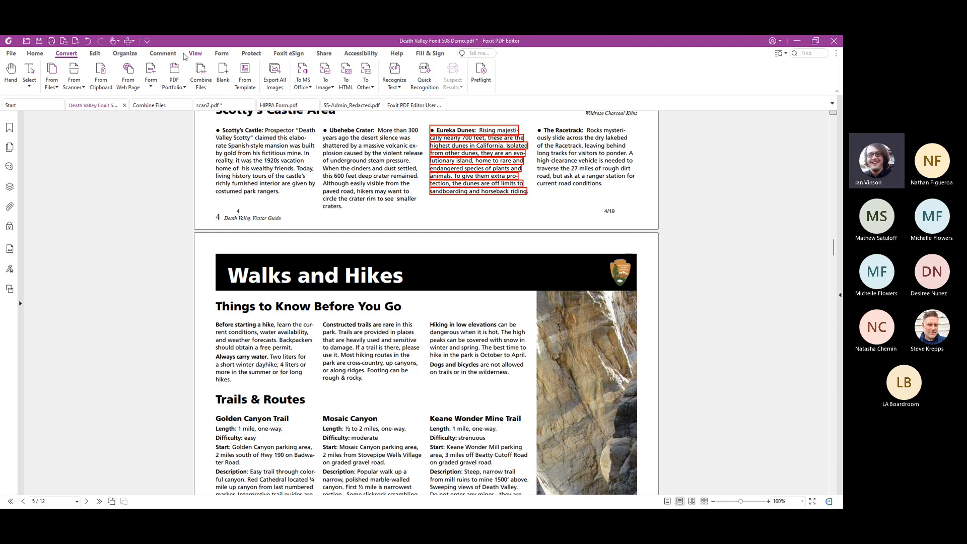
# Hide all comments in the Death Valley document and go through the display options for popup notes
pyautogui.click(163, 54)
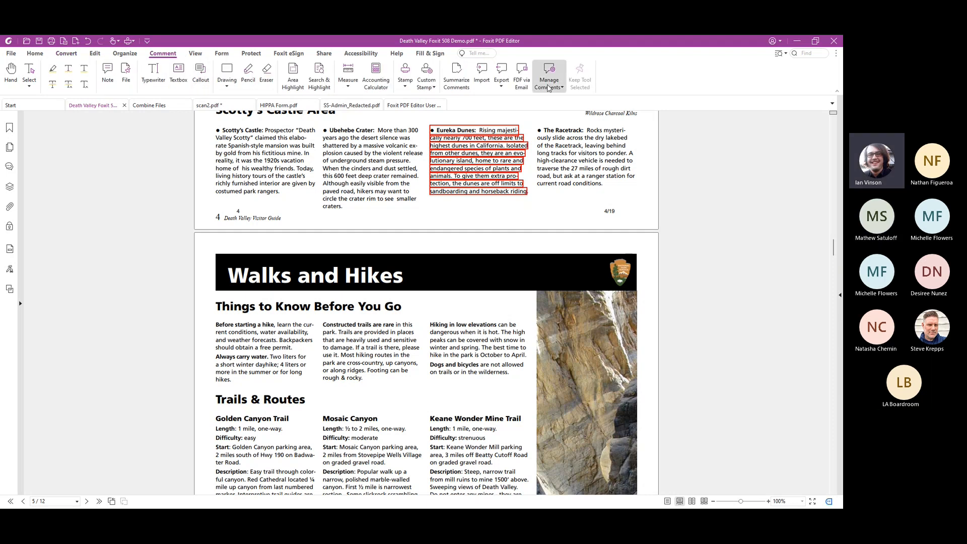
pyautogui.click(549, 88)
pyautogui.moveTo(559, 99)
pyautogui.click(608, 107)
pyautogui.click(553, 89)
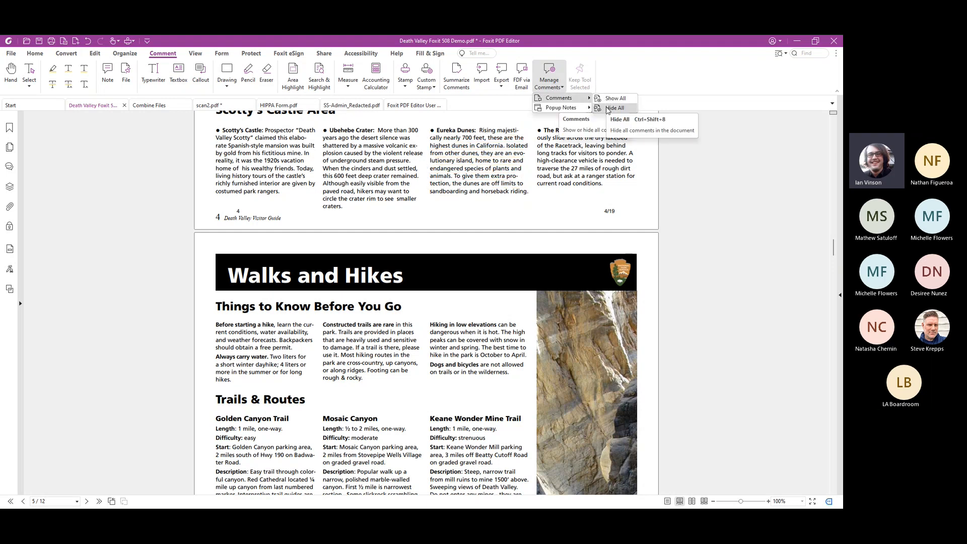
pyautogui.moveTo(573, 110)
pyautogui.click(611, 117)
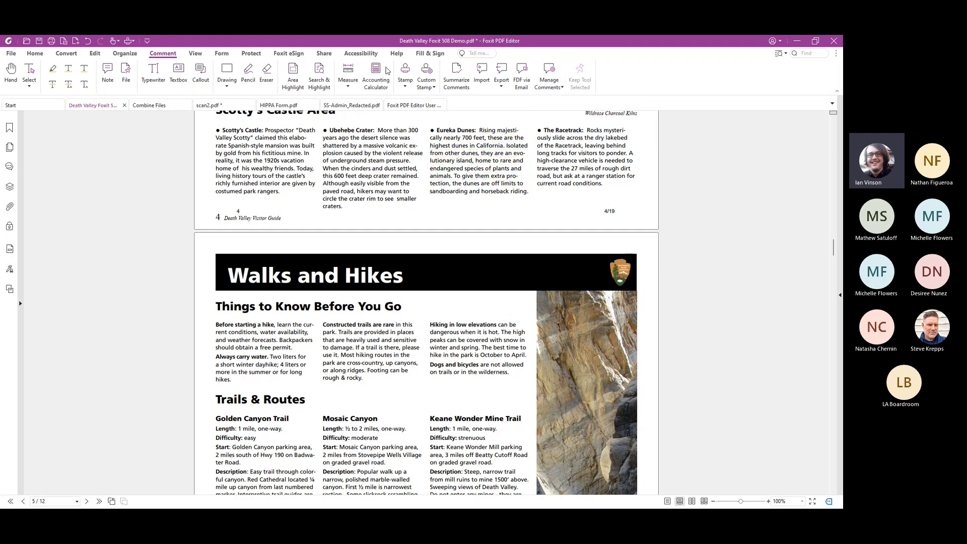
# Preview printing only the Document without its markups, and leave the print settings without printing
pyautogui.click(10, 54)
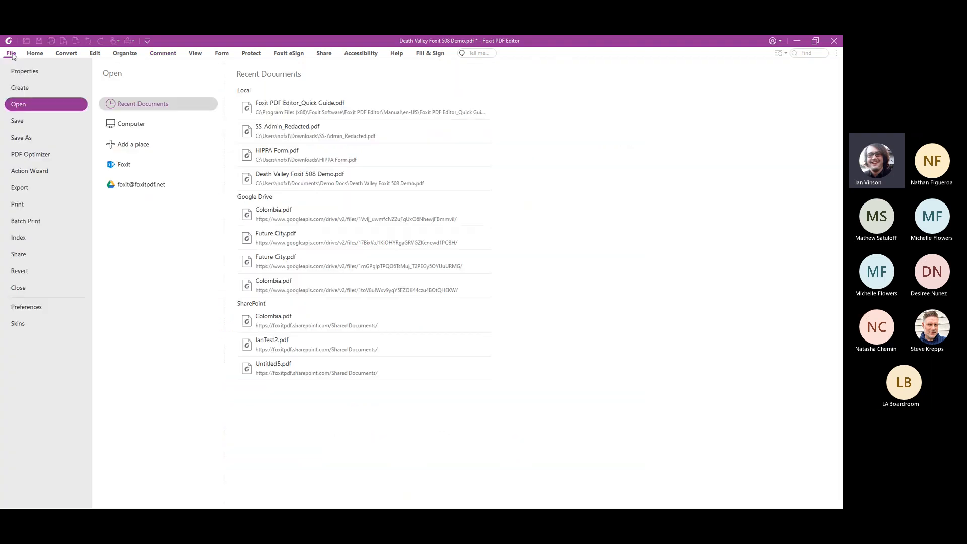
pyautogui.click(17, 205)
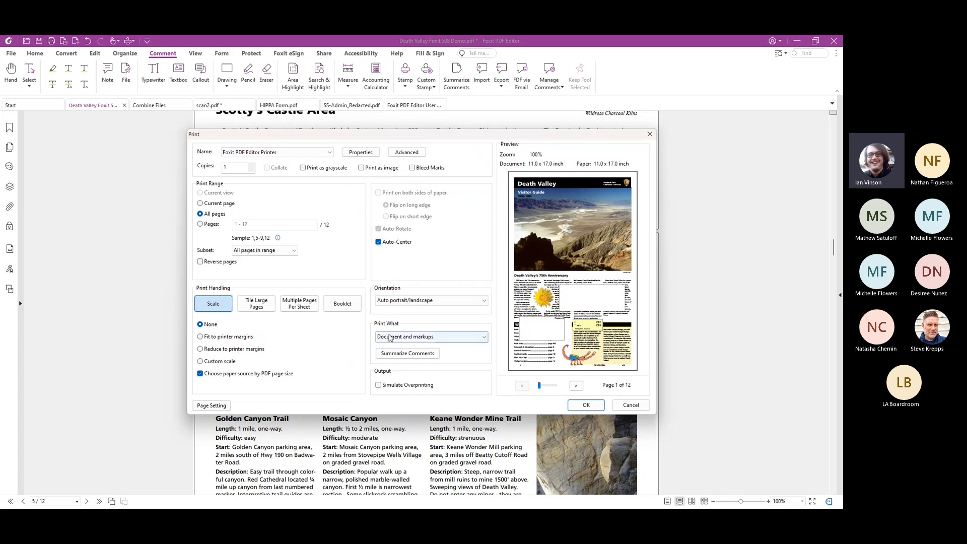
pyautogui.click(427, 337)
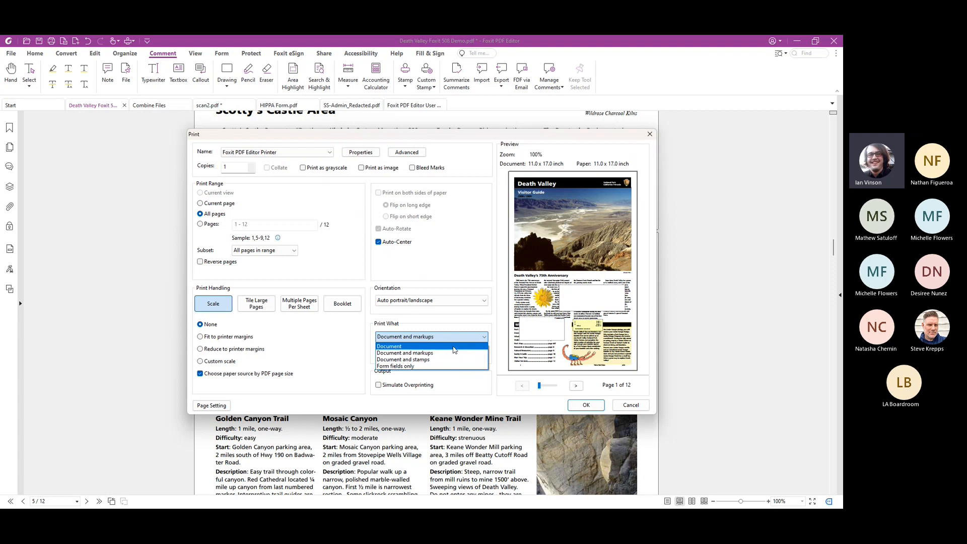
pyautogui.click(454, 347)
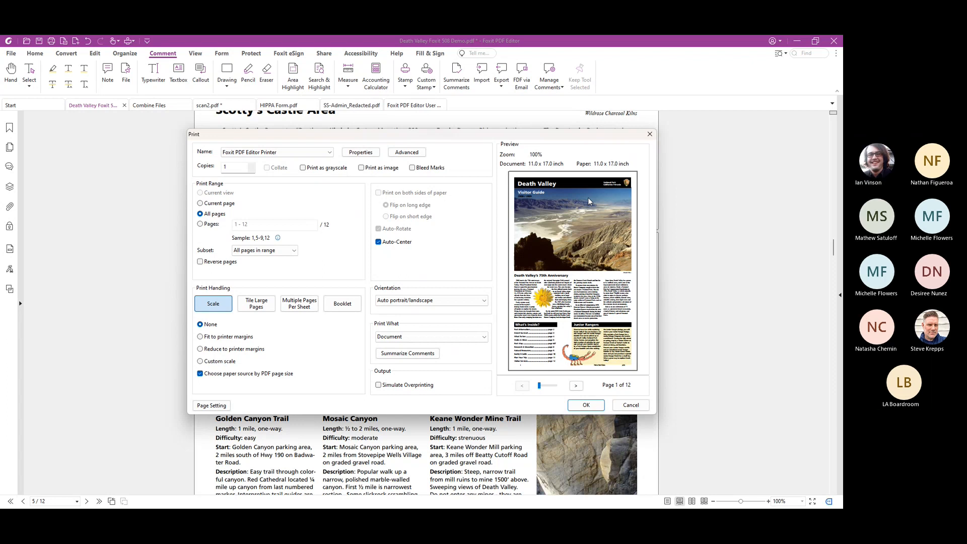
pyautogui.click(652, 134)
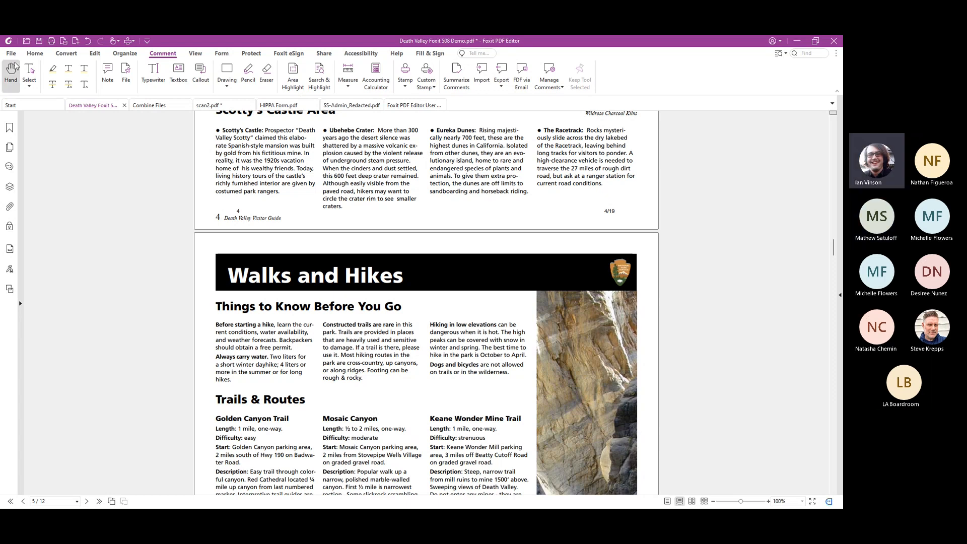
# Start saving the document under a new name in the Demo Docs folder, and cancel the save
pyautogui.click(11, 53)
pyautogui.click(23, 137)
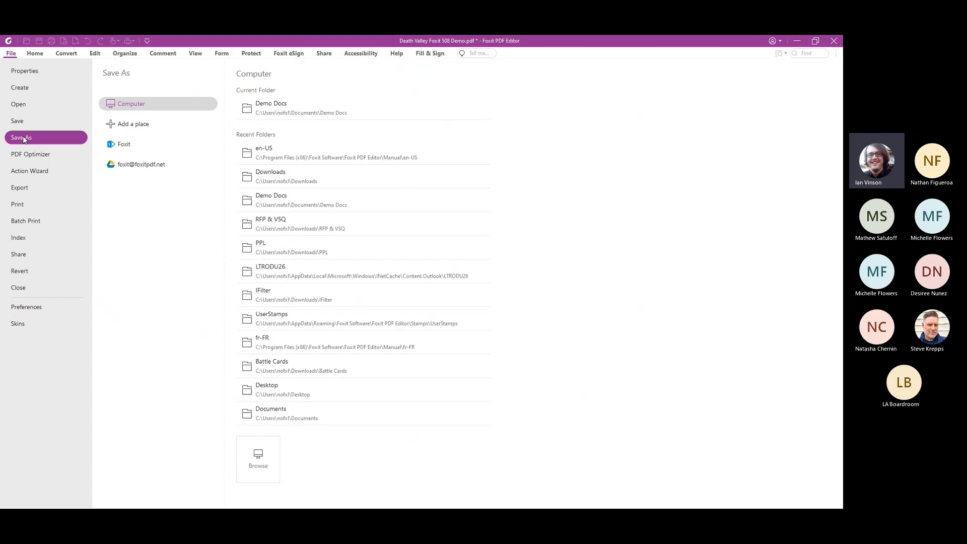
pyautogui.click(269, 115)
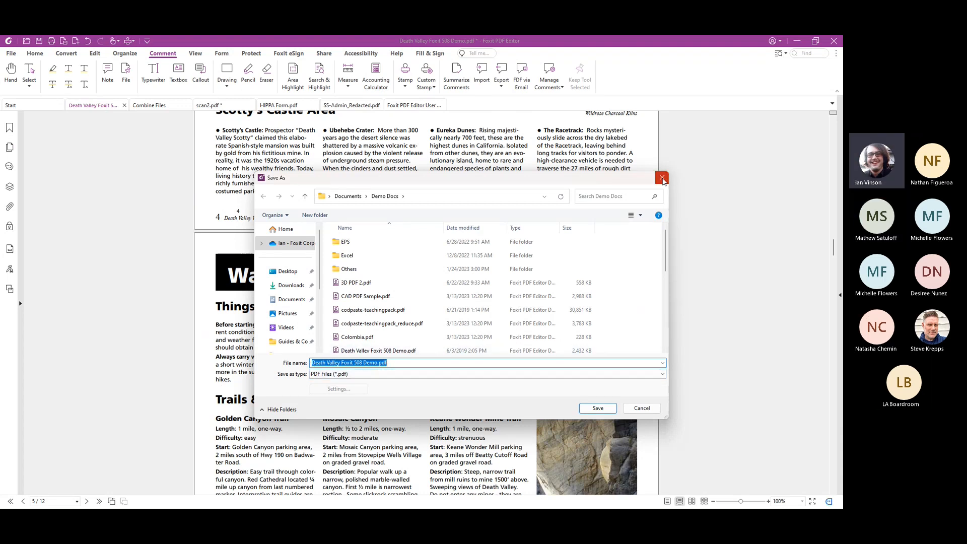
pyautogui.click(662, 178)
# Show the document's comments list and check the options for managing comments and popup notes
pyautogui.click(9, 167)
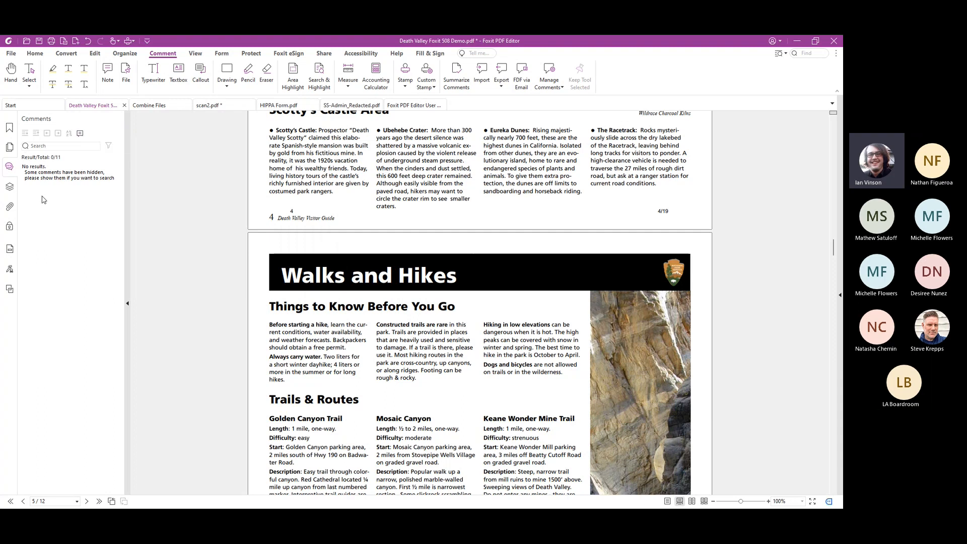
pyautogui.click(554, 77)
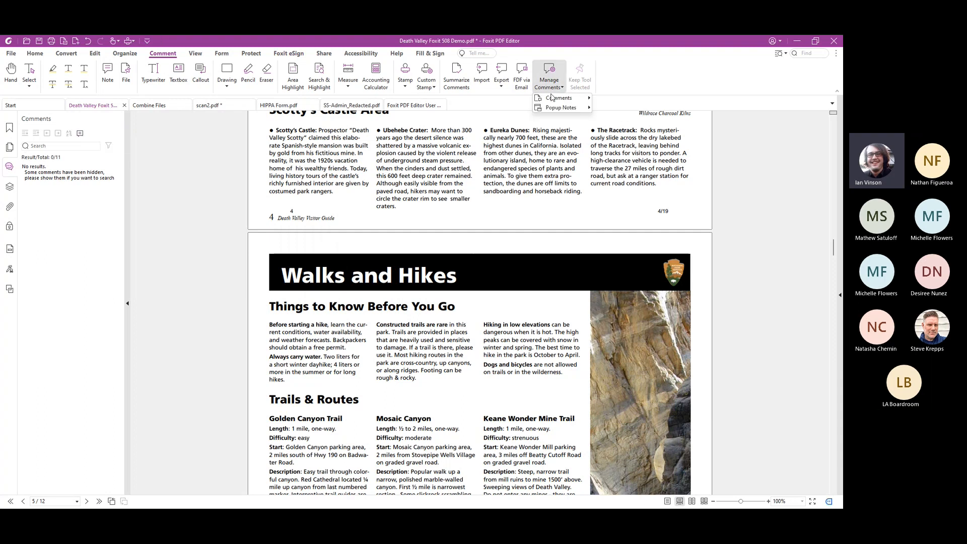
pyautogui.click(618, 78)
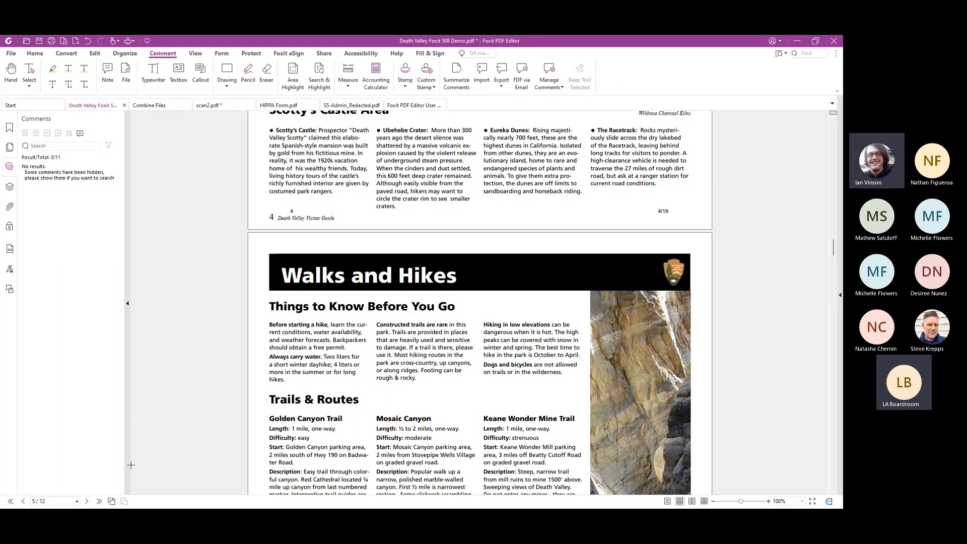
# Switch to Foxit eSign in the Edge browser and look over the home page's upload, template and support sections
pyautogui.click(126, 439)
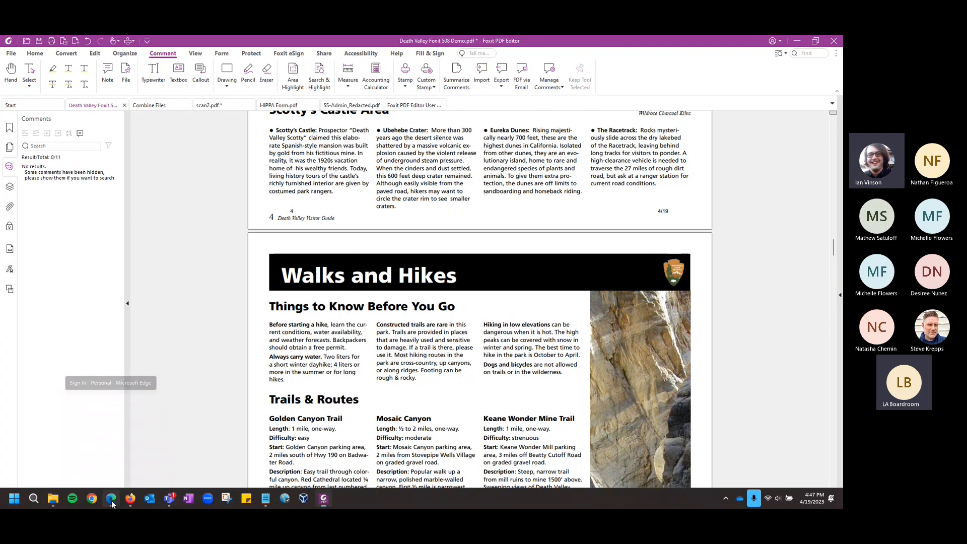
pyautogui.click(397, 374)
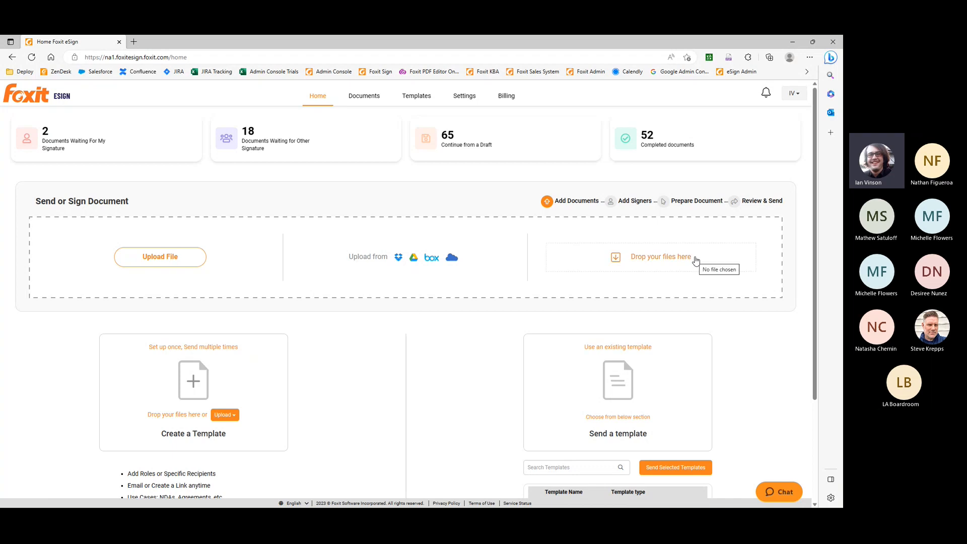
pyautogui.scroll(-3, 439, 363)
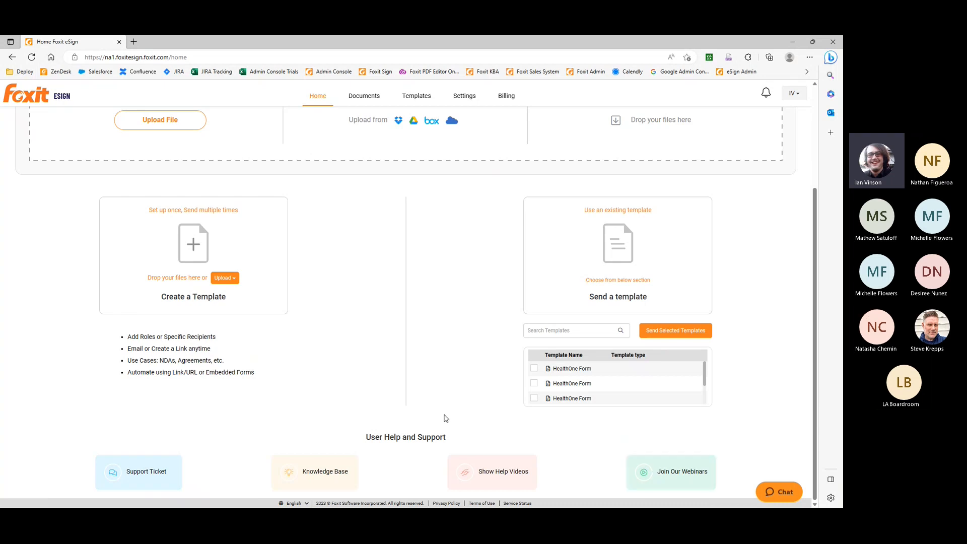
pyautogui.scroll(3, 446, 419)
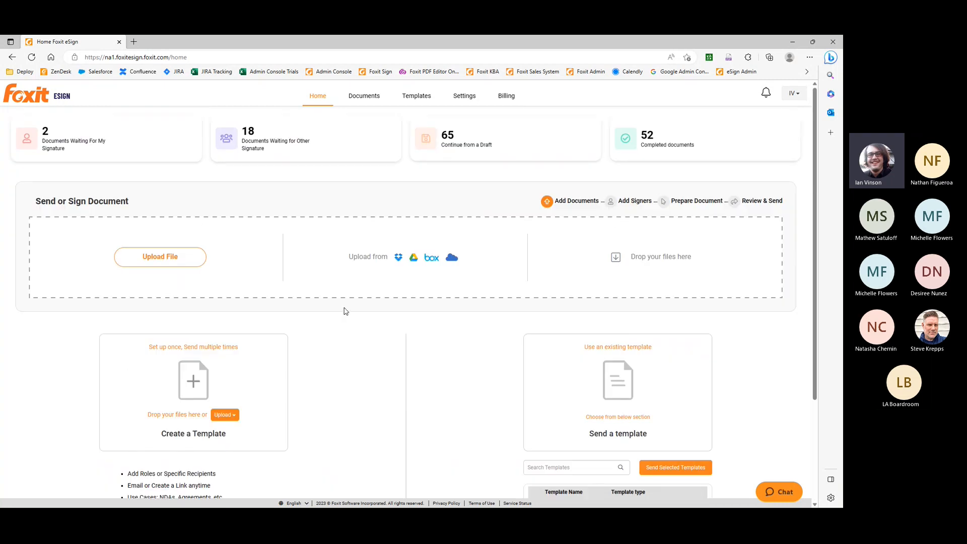
# View the eSign documents list, inspect the shared HIPPA Form envelope's timeline, and return to the list
pyautogui.click(361, 103)
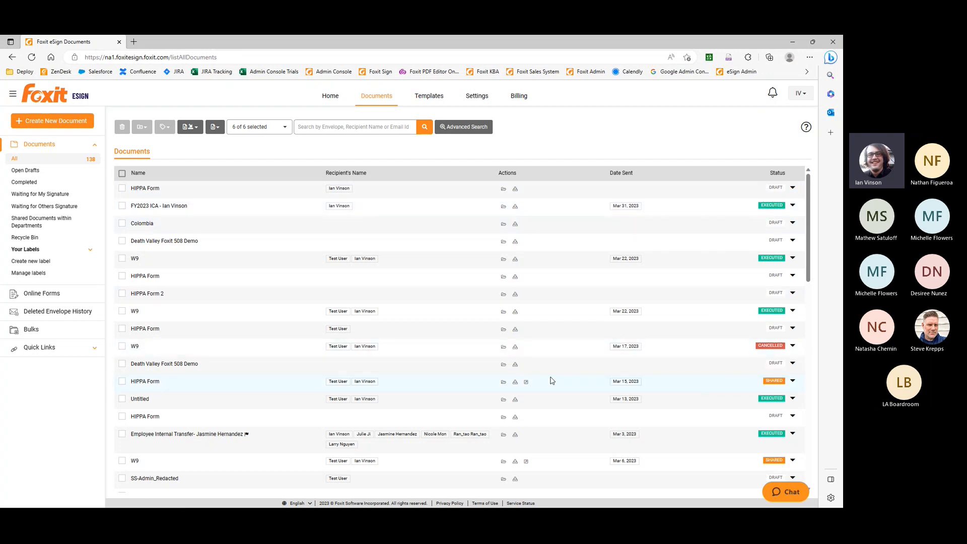
pyautogui.click(148, 385)
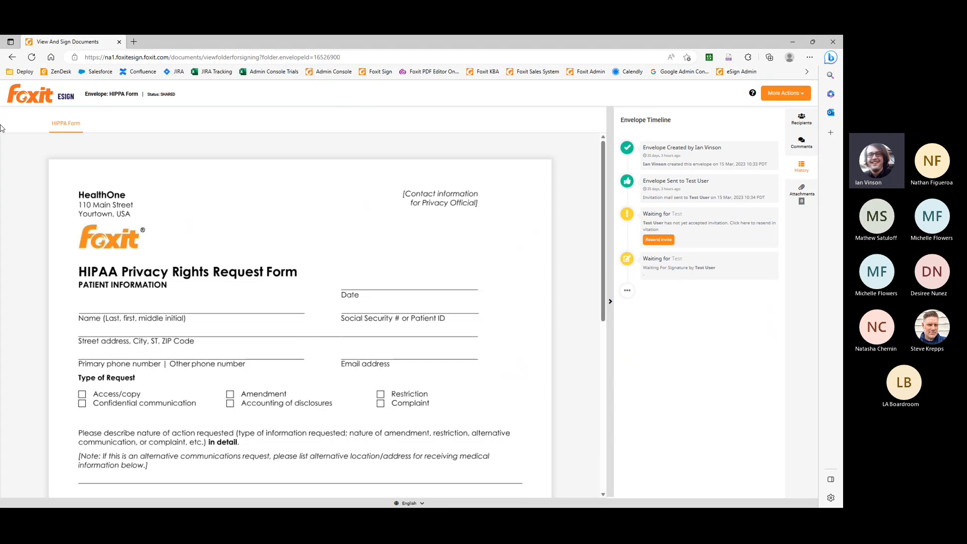
pyautogui.click(12, 57)
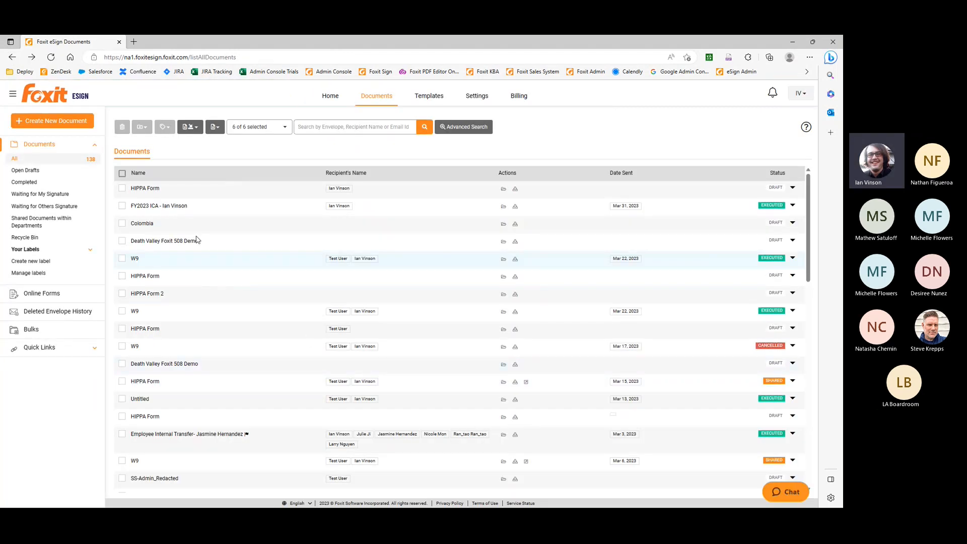
# Browse the eSign documents list and view the statuses available for filtering it
pyautogui.scroll(-15, 199, 345)
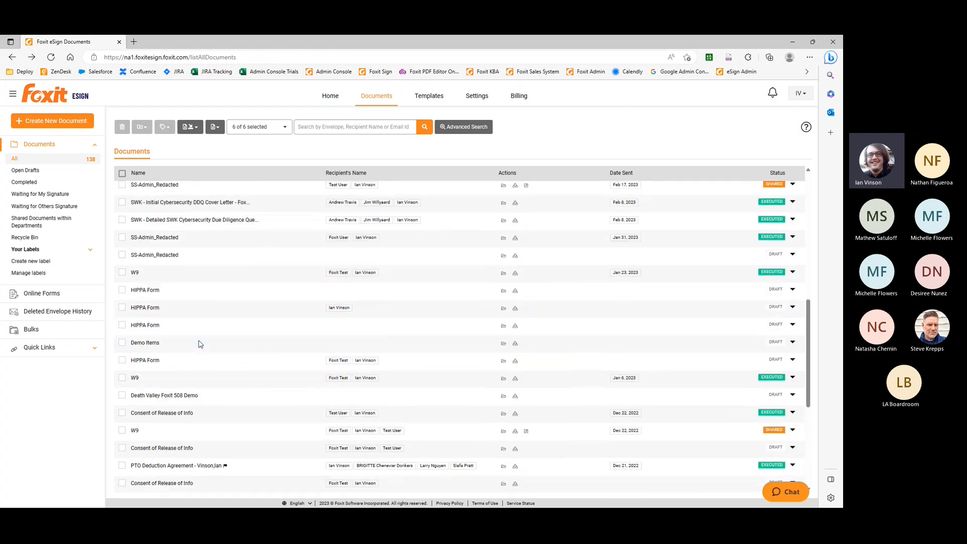
pyautogui.scroll(15, 199, 343)
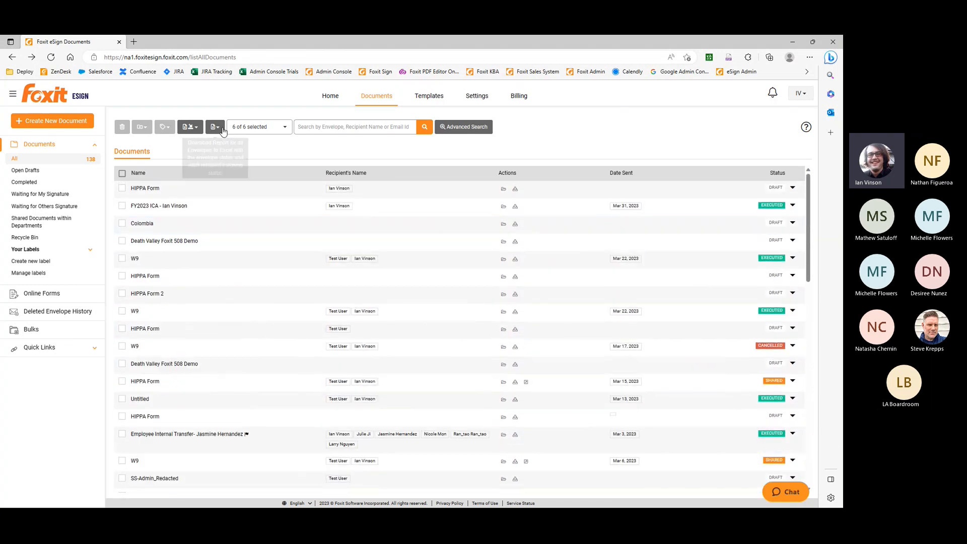
pyautogui.click(282, 128)
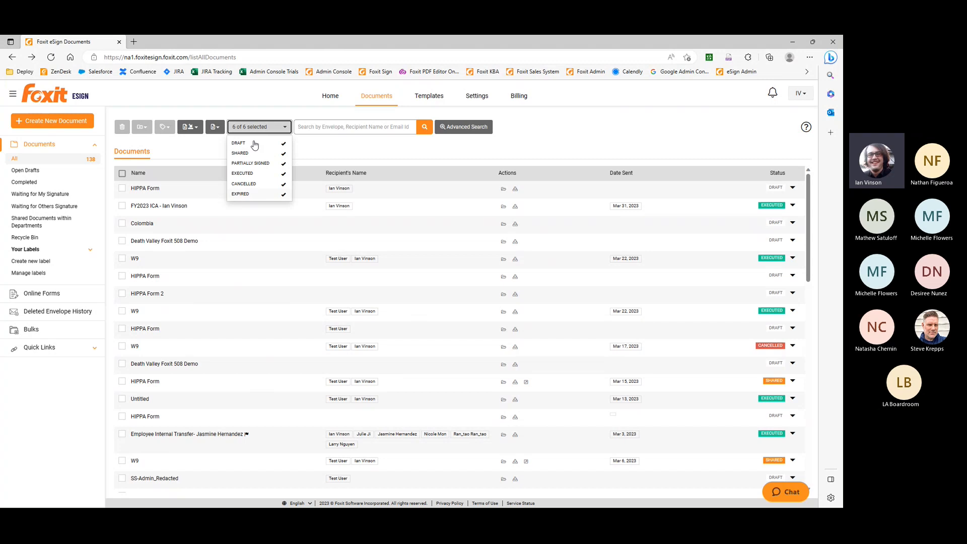
pyautogui.click(207, 156)
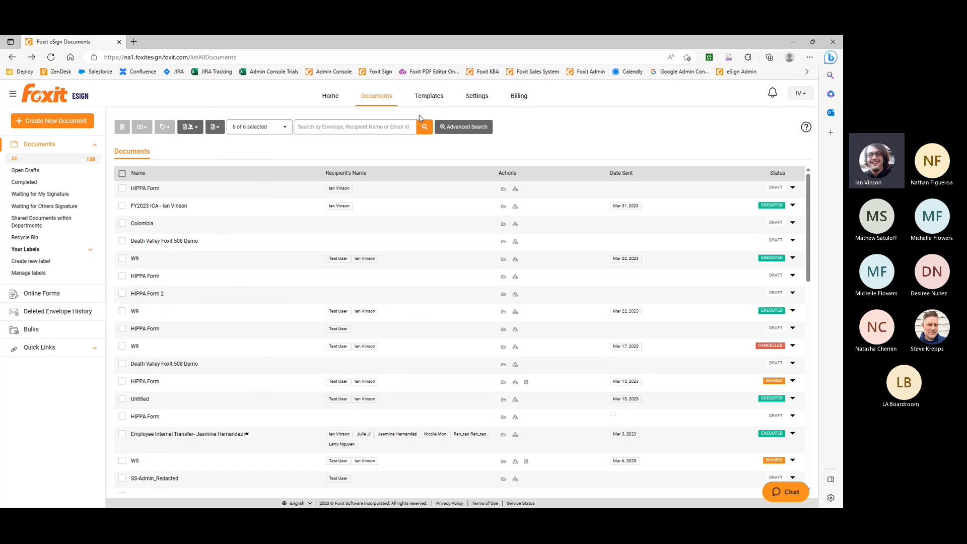
# Create a quick online link for the HIPPA Form template and close the window with its distribution and embed links
pyautogui.click(430, 98)
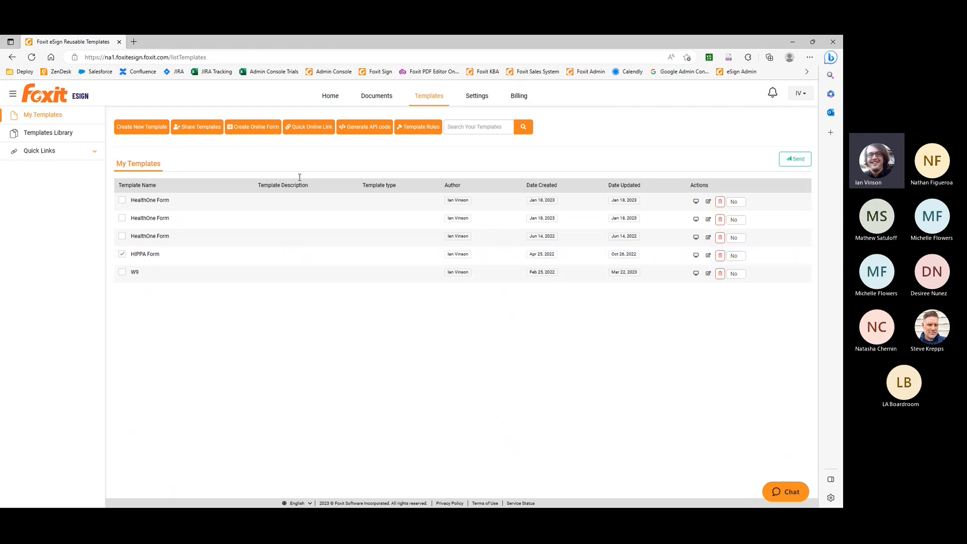
pyautogui.click(318, 129)
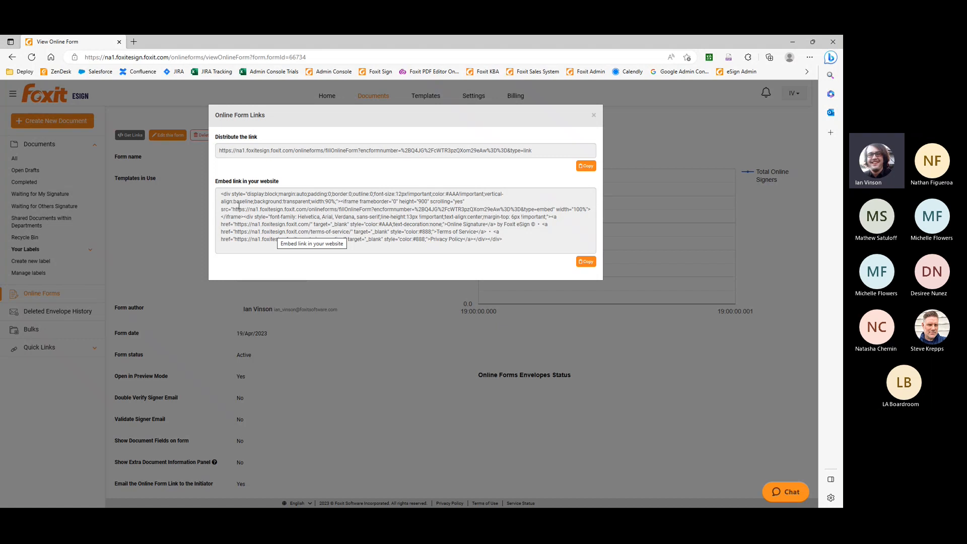
pyautogui.click(186, 201)
# Review the online form's settings, recipient party and signers table
pyautogui.scroll(-8, 240, 301)
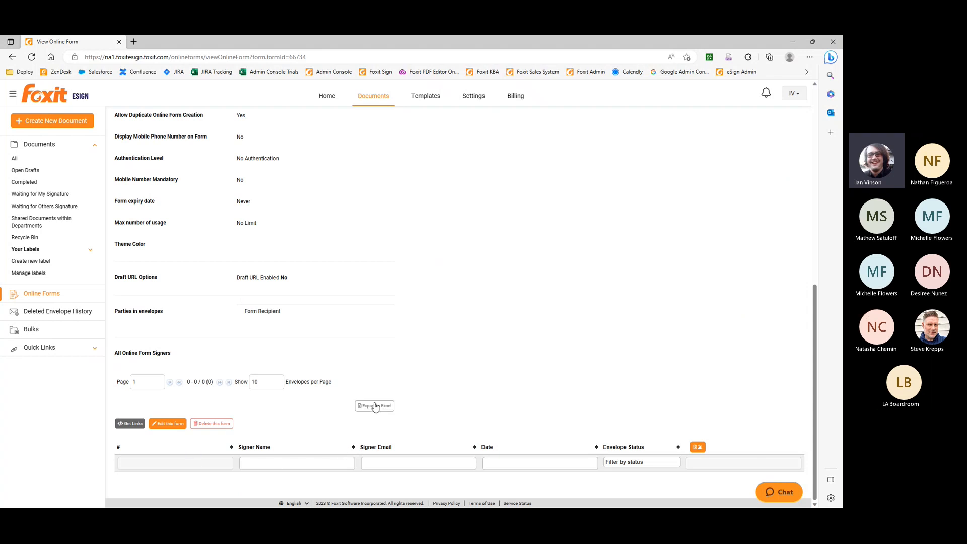
pyautogui.scroll(10, 487, 347)
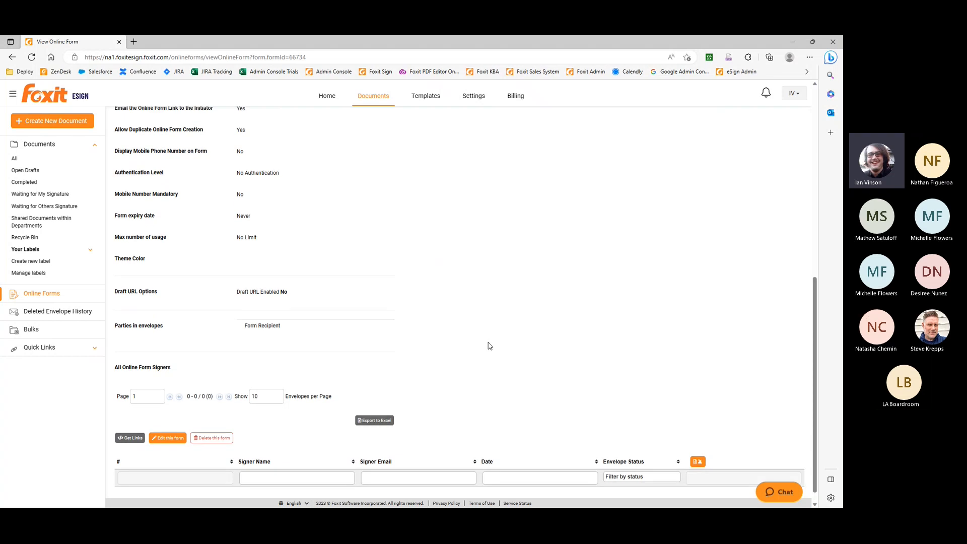
# Open the W9 template from the templates list and inspect its name field's properties and form layout
pyautogui.click(425, 96)
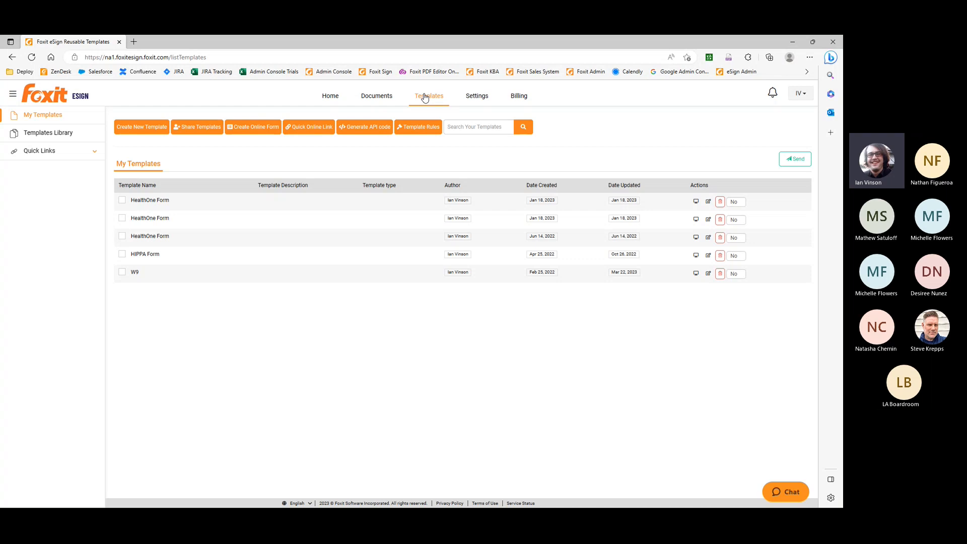
pyautogui.click(135, 273)
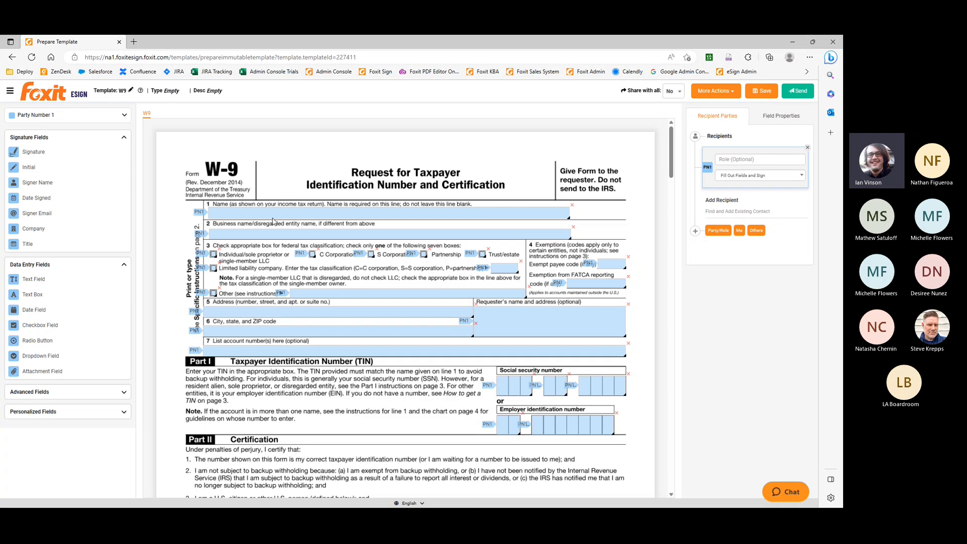
pyautogui.click(301, 218)
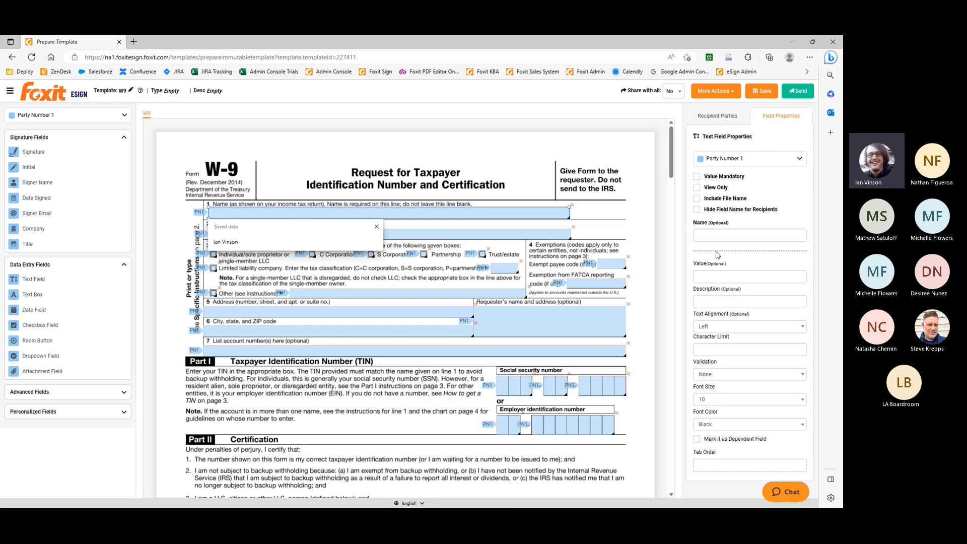
pyautogui.click(654, 318)
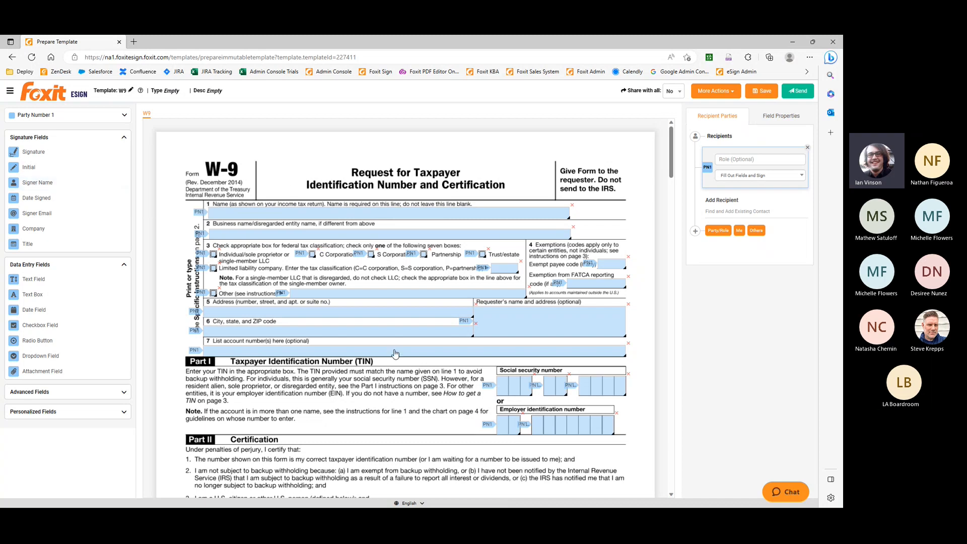
pyautogui.scroll(-5, 396, 346)
pyautogui.scroll(5, 395, 342)
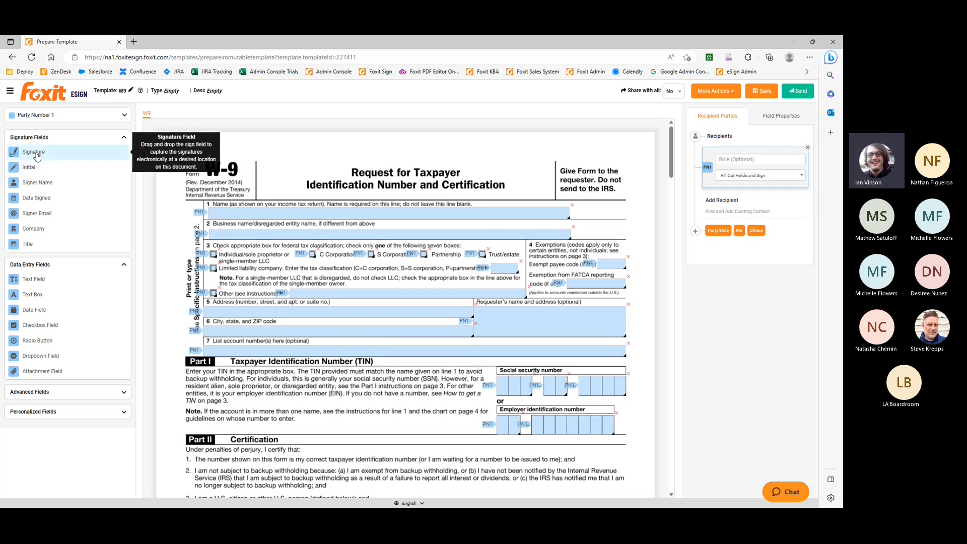
# Place a Signature field and a Signer Name field near the W-9 heading, both assigned to Party Number 1
pyautogui.moveTo(38, 157)
pyautogui.mouseDown()
pyautogui.moveTo(481, 160)
pyautogui.moveTo(566, 186)
pyautogui.mouseUp()
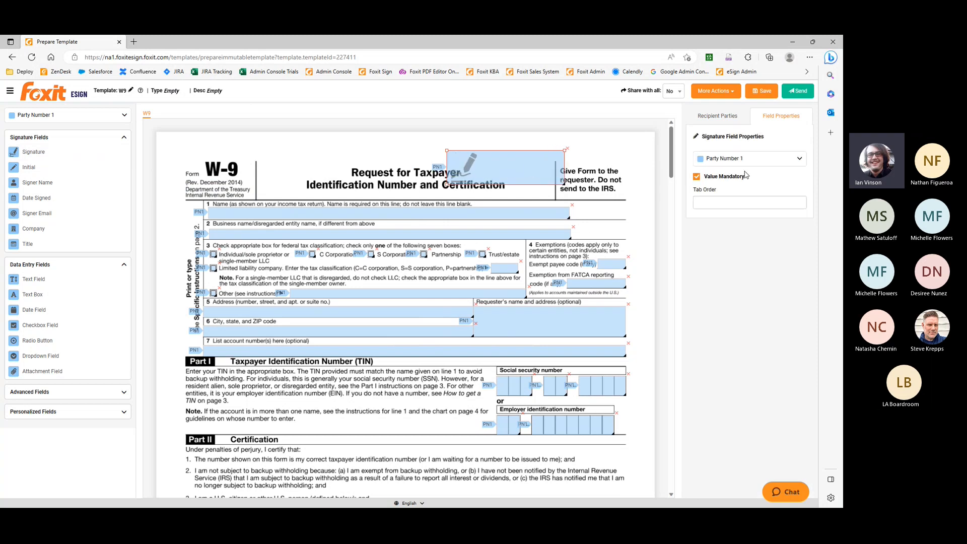
pyautogui.click(800, 160)
pyautogui.click(764, 160)
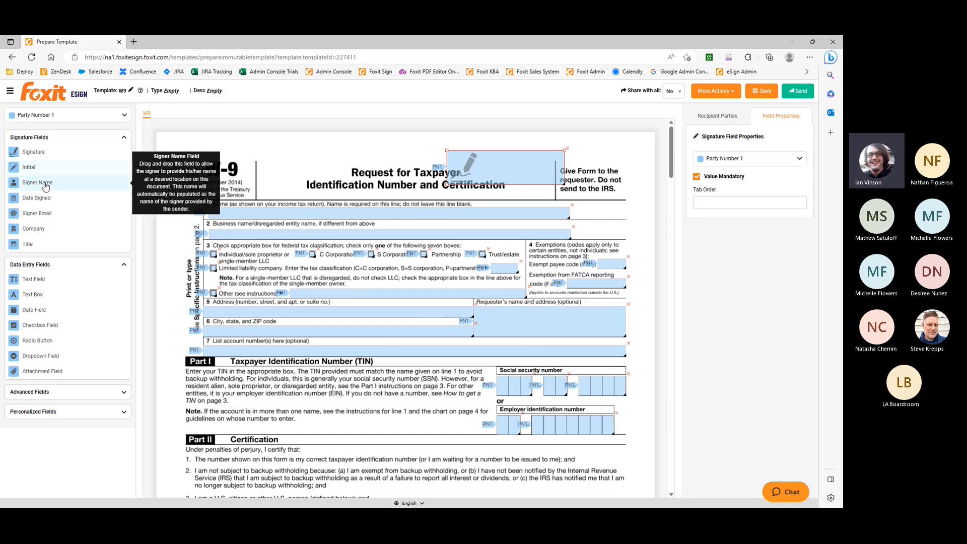
pyautogui.moveTo(45, 185); pyautogui.dragTo(333, 152)
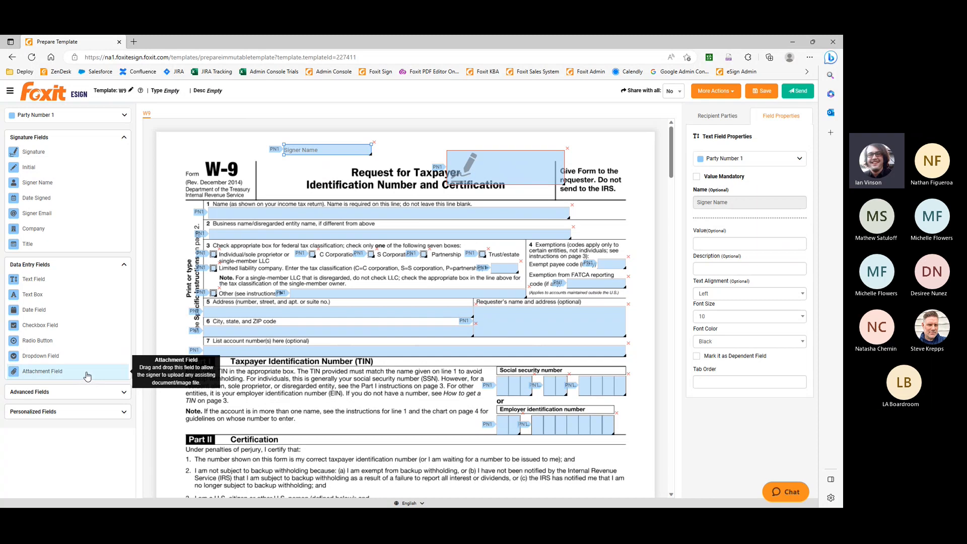
# View the advanced field types and remove the added signature and signer name fields from the template
pyautogui.click(86, 392)
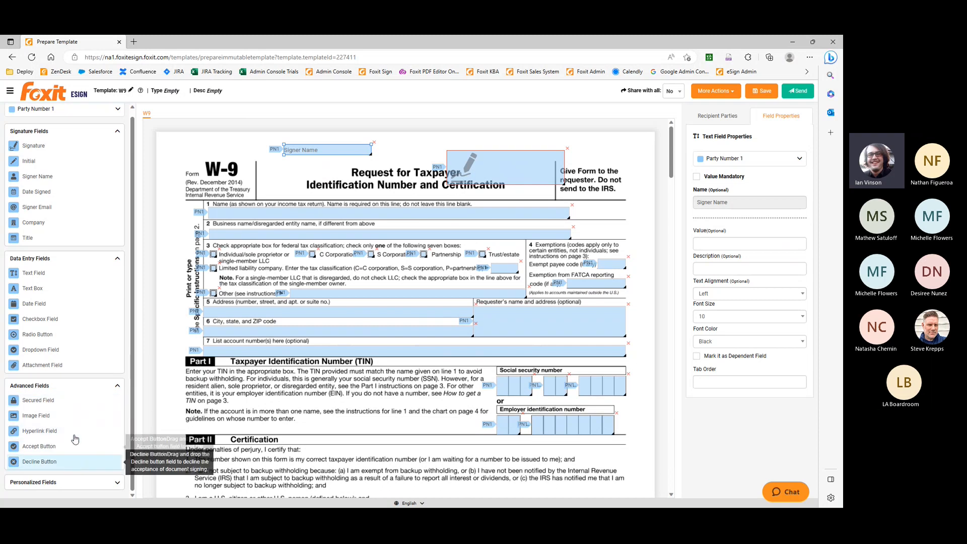
pyautogui.click(90, 386)
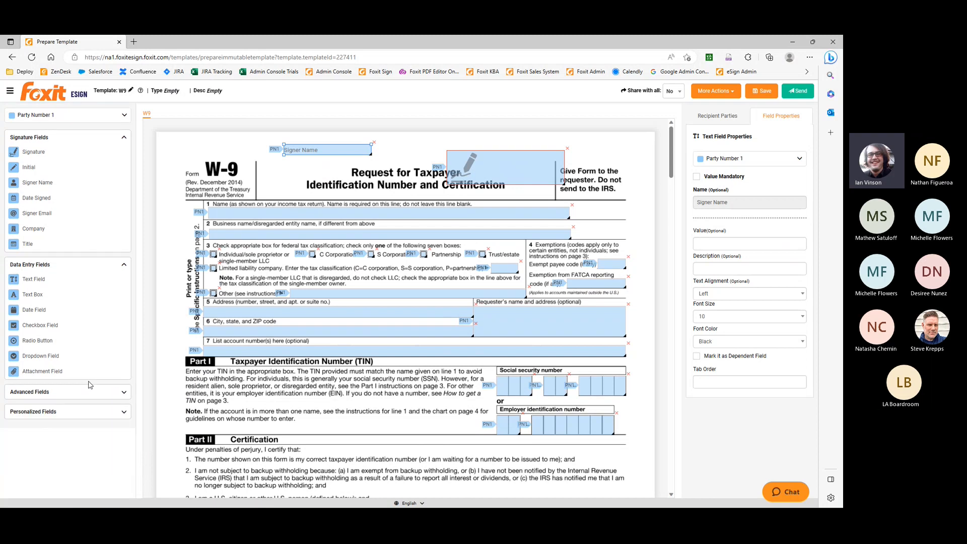
pyautogui.click(567, 150)
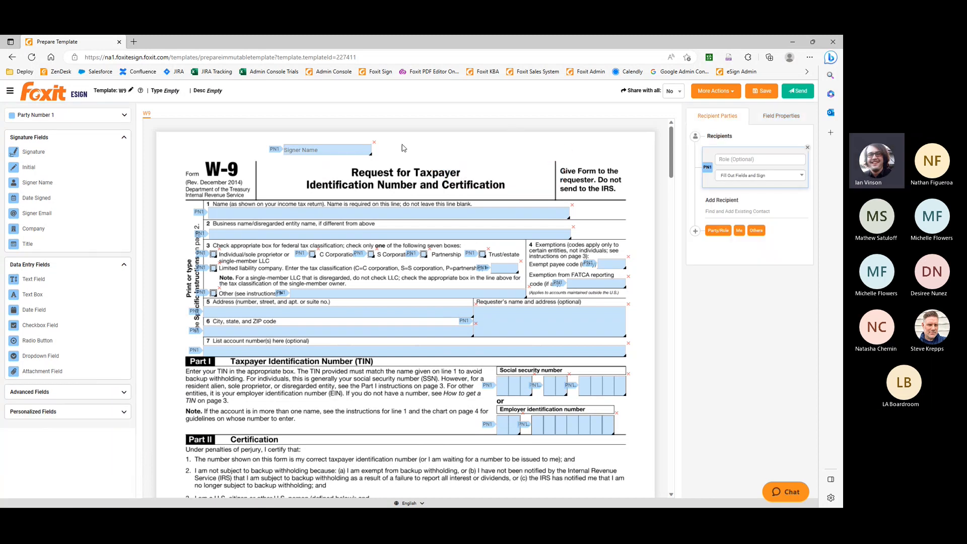
pyautogui.click(374, 142)
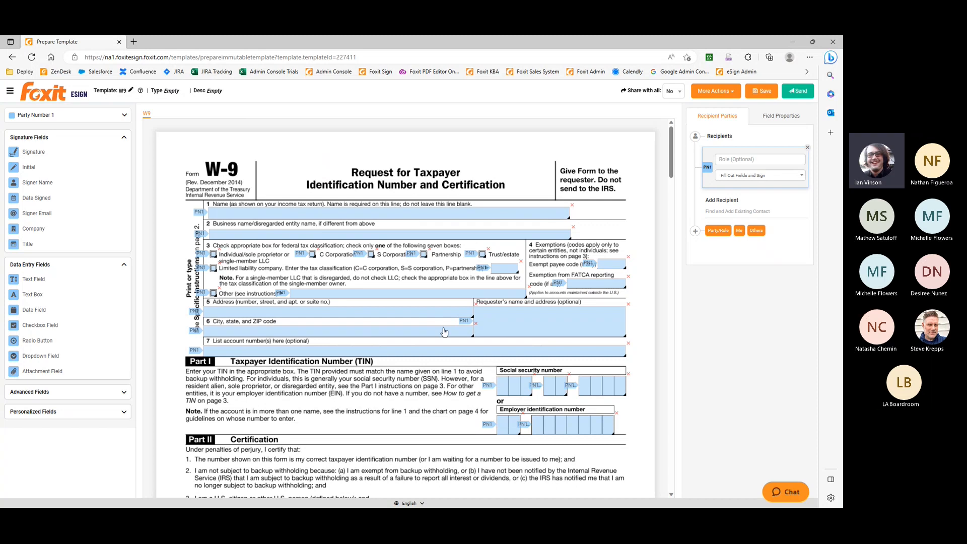
# Start sending the W9 template, assigning the existing Test User contact as signer and adding the sender as an additional party
pyautogui.scroll(-3, 446, 333)
pyautogui.scroll(3, 524, 401)
pyautogui.click(794, 93)
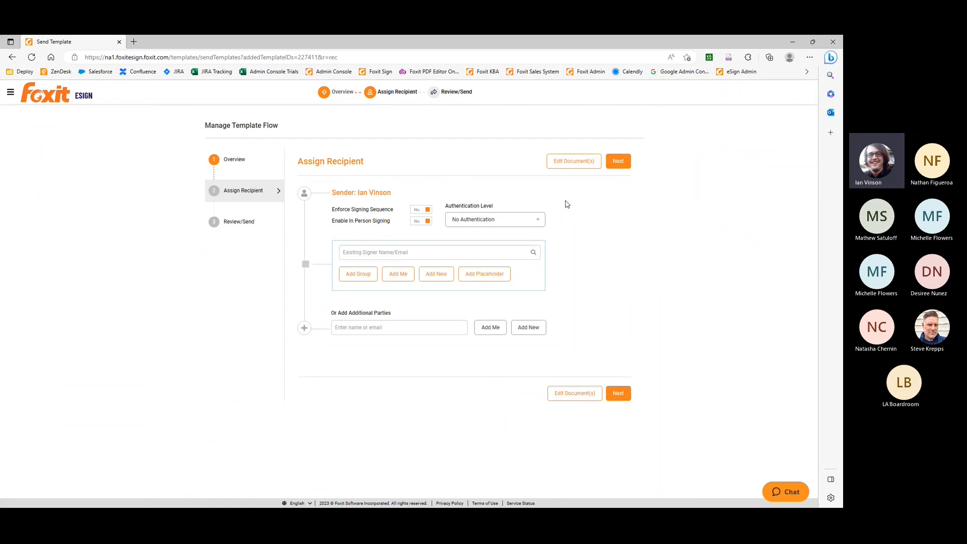
pyautogui.click(392, 254)
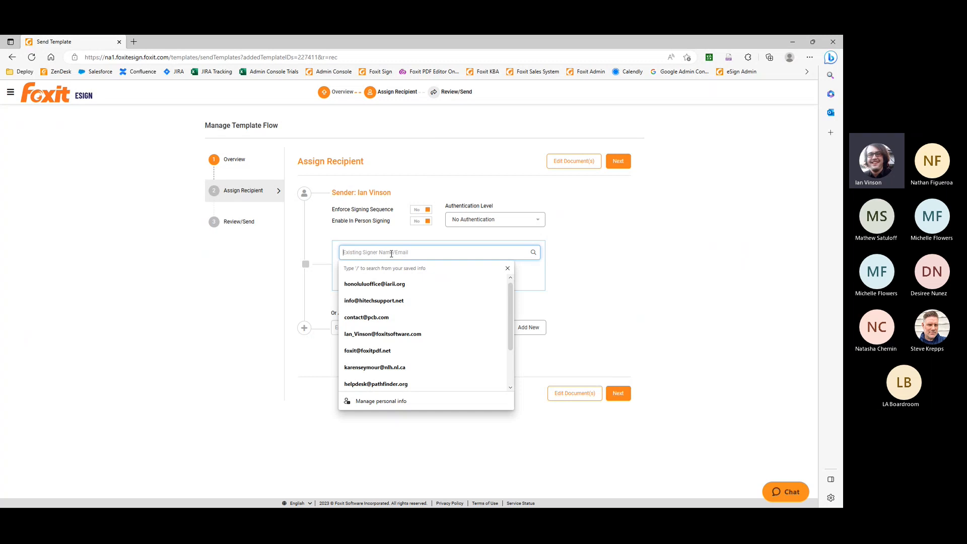
pyautogui.write('fox')
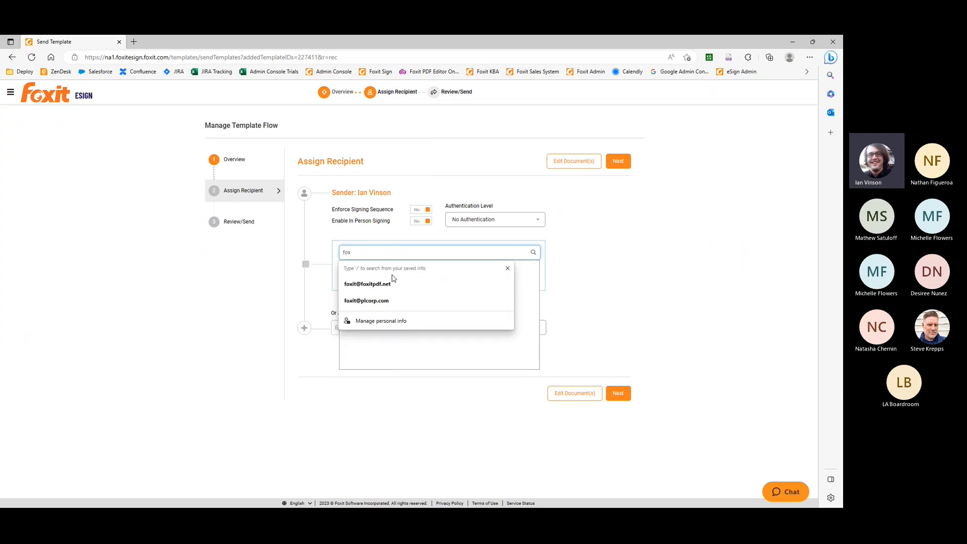
pyautogui.click(393, 283)
pyautogui.click(388, 263)
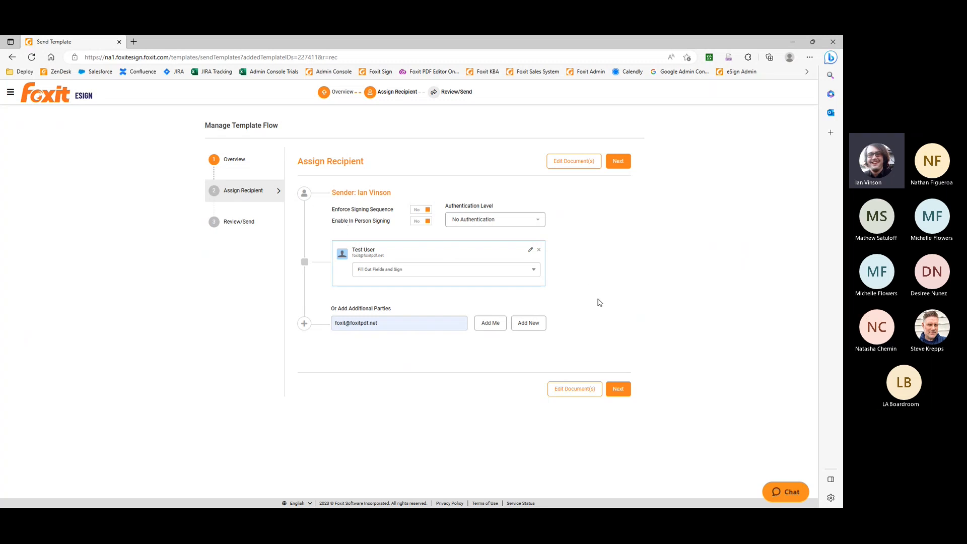
pyautogui.click(492, 325)
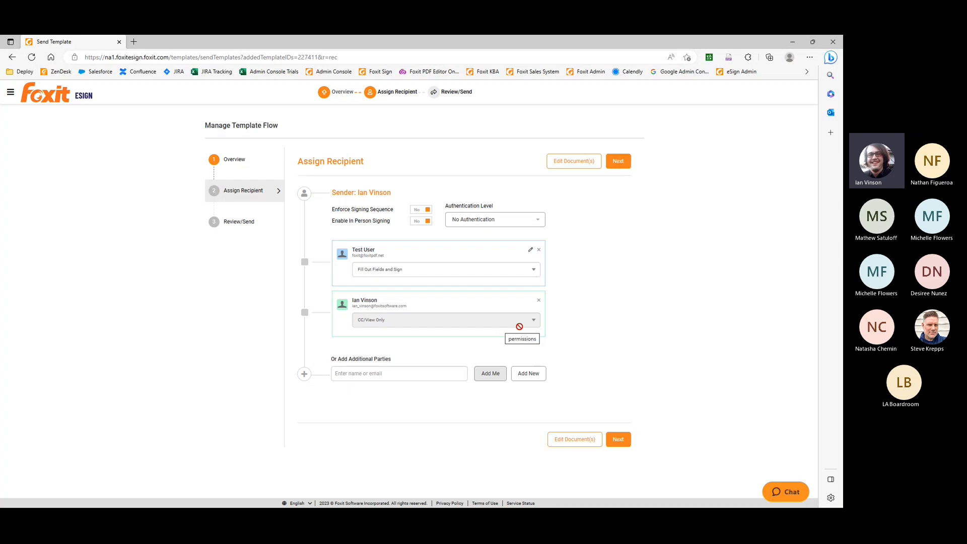
# Try enforced signing sequence and in-person signing, switch both back off, and view the available authentication levels
pyautogui.click(425, 210)
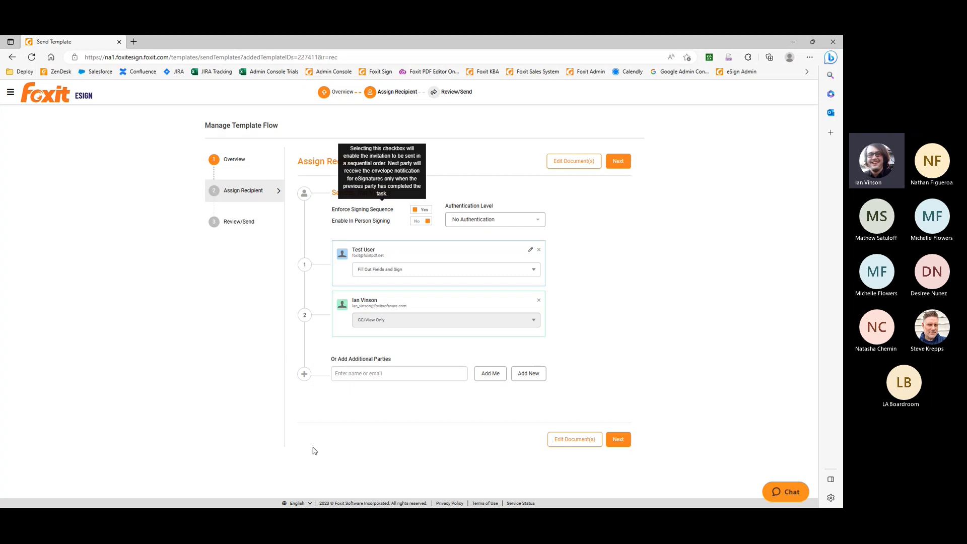
pyautogui.click(419, 211)
pyautogui.click(419, 223)
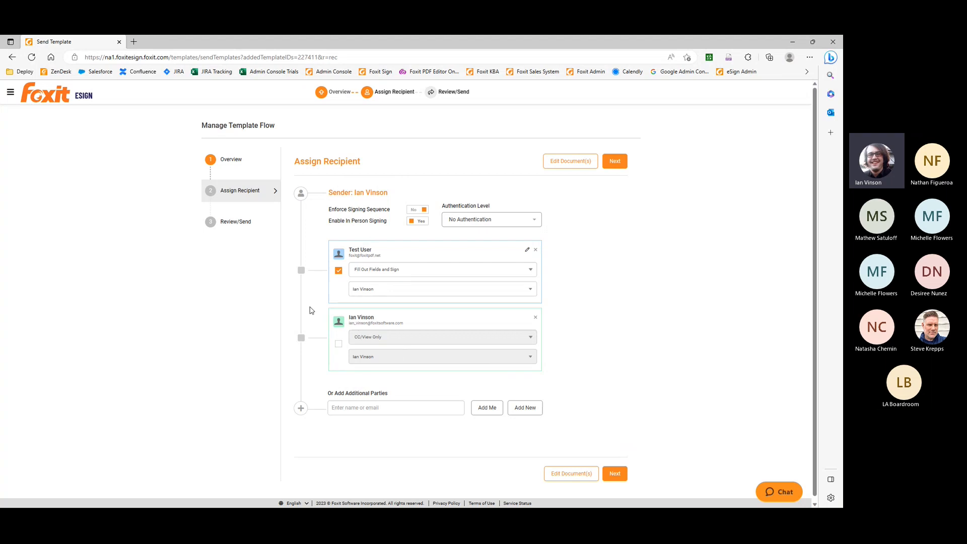
pyautogui.click(420, 222)
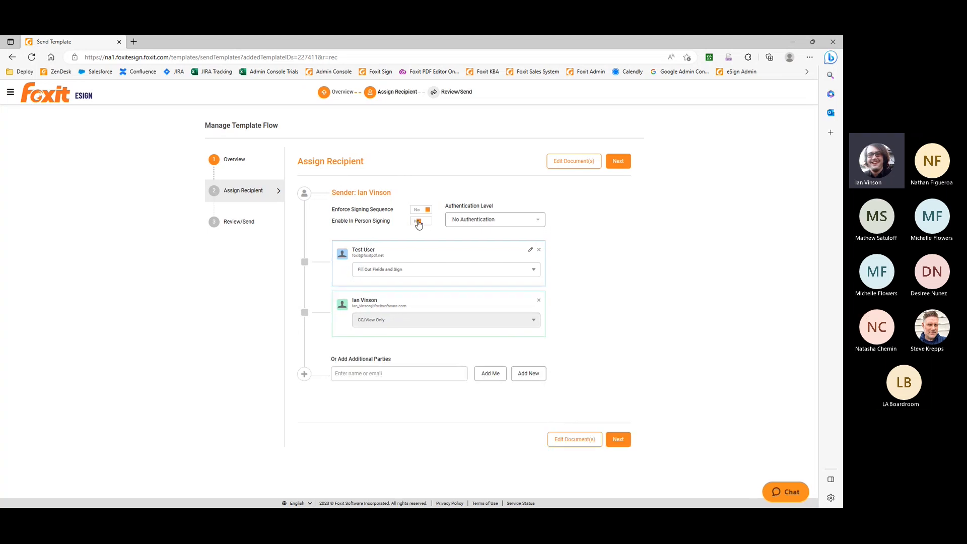
pyautogui.click(542, 226)
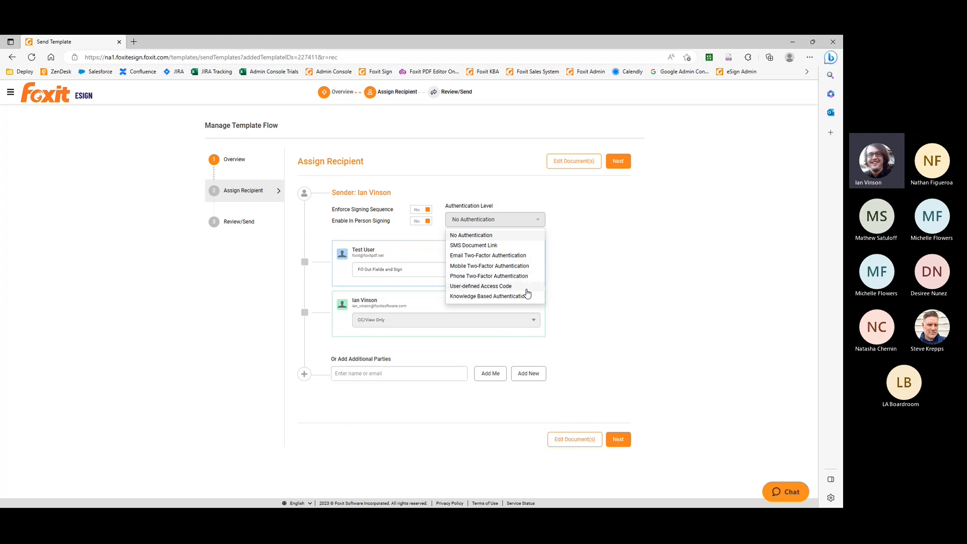
pyautogui.click(591, 288)
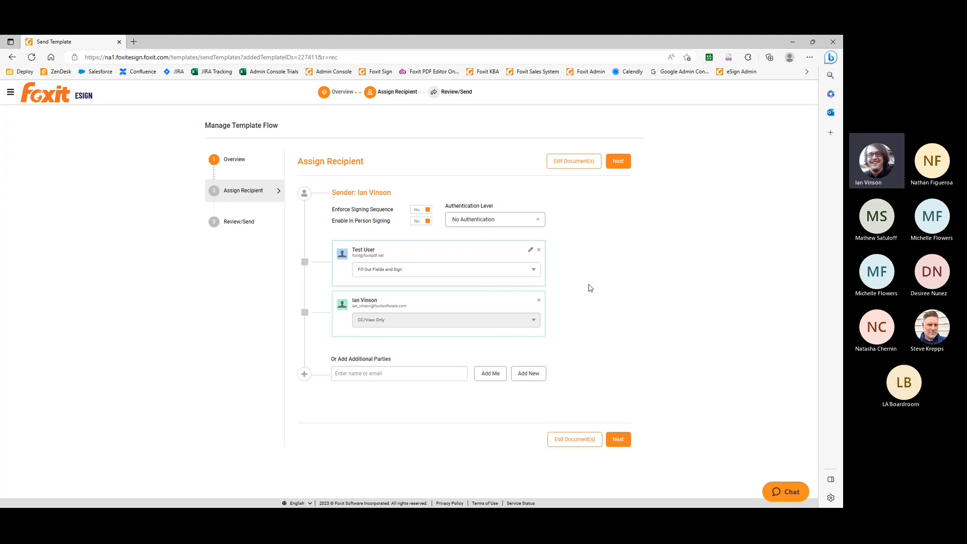
# Continue to the review stage and view the email template and language choices for the recipient message
pyautogui.click(619, 162)
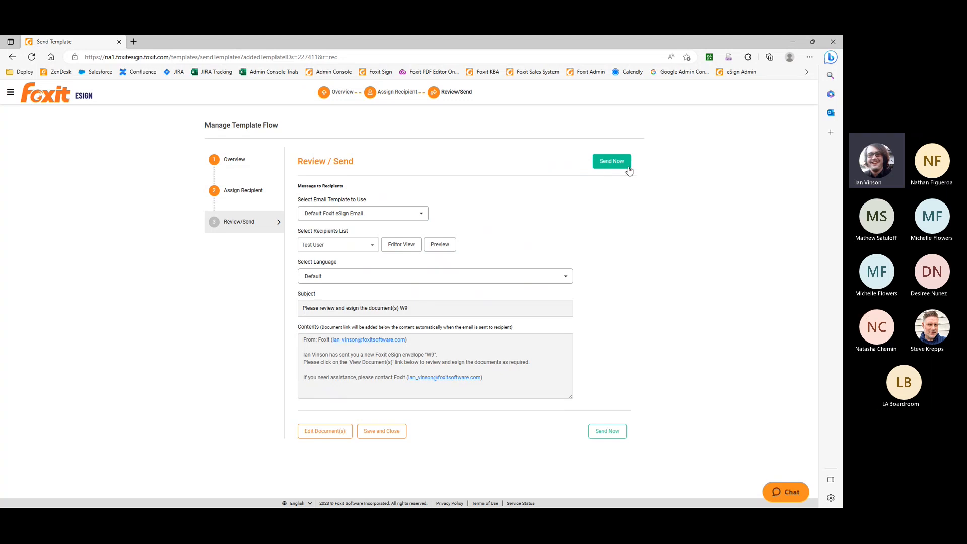
pyautogui.click(420, 214)
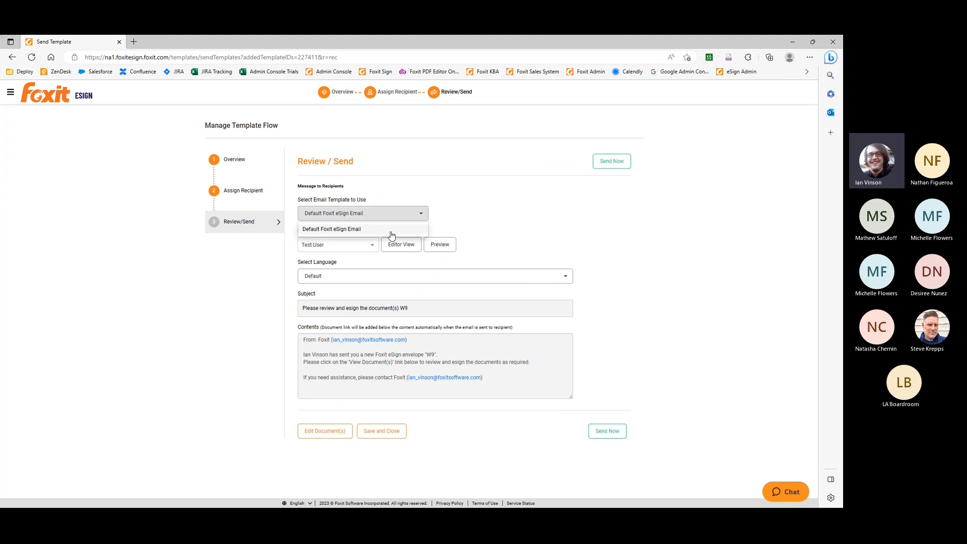
pyautogui.click(422, 217)
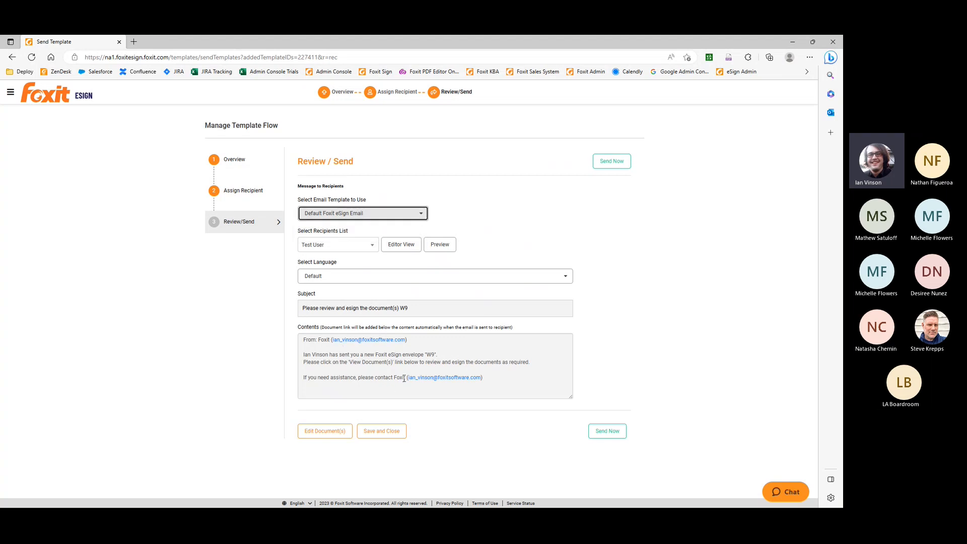
pyautogui.click(559, 276)
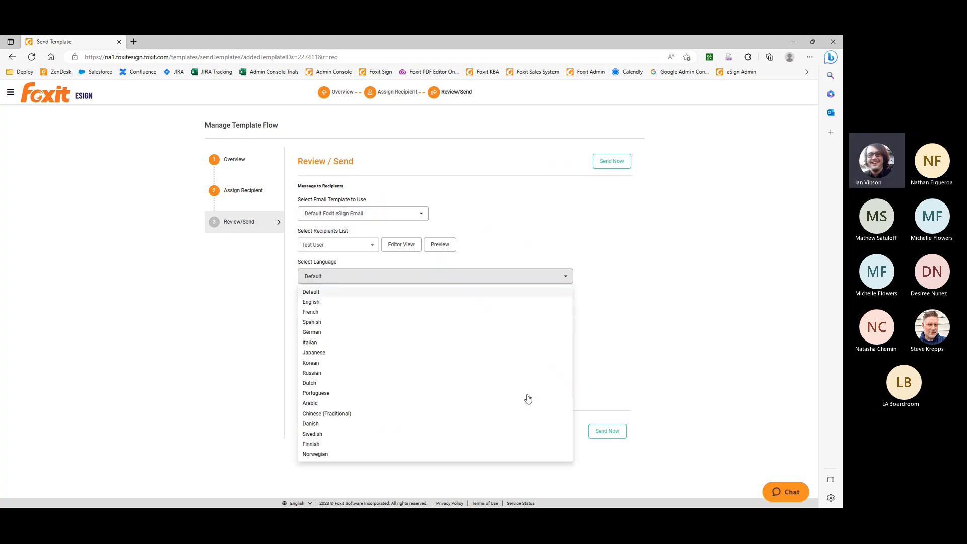
pyautogui.click(565, 276)
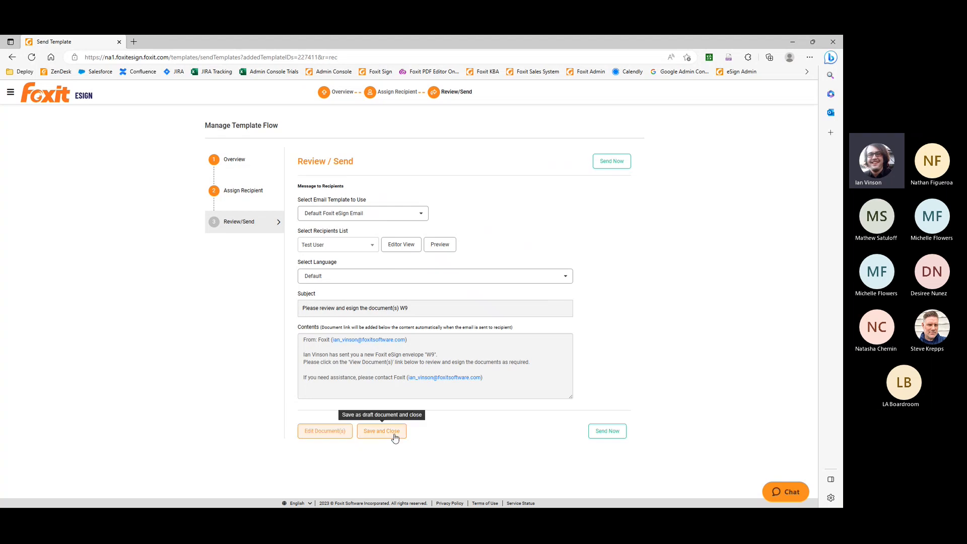
# Send the W9 envelope and look over the sent document
pyautogui.click(608, 433)
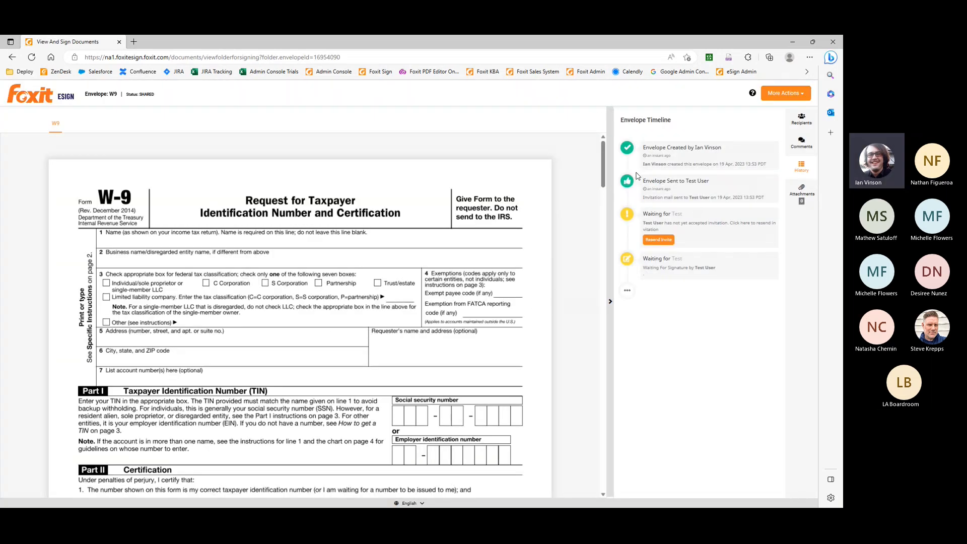
pyautogui.scroll(-5, 397, 286)
pyautogui.scroll(5, 398, 286)
# Switch to the recipient's Gmail inbox in Firefox, open the W9 signing request email and open its document for signing
pyautogui.moveTo(130, 500)
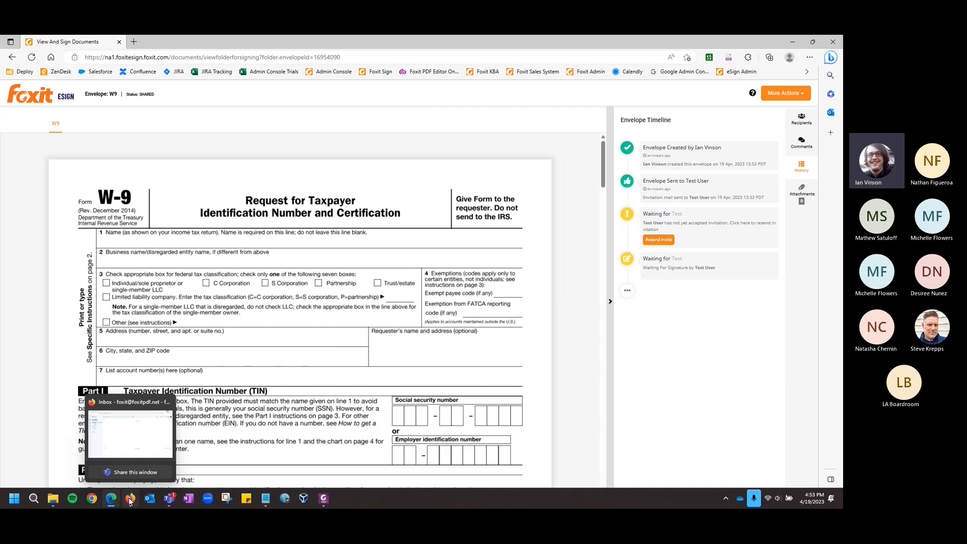
pyautogui.click(130, 500)
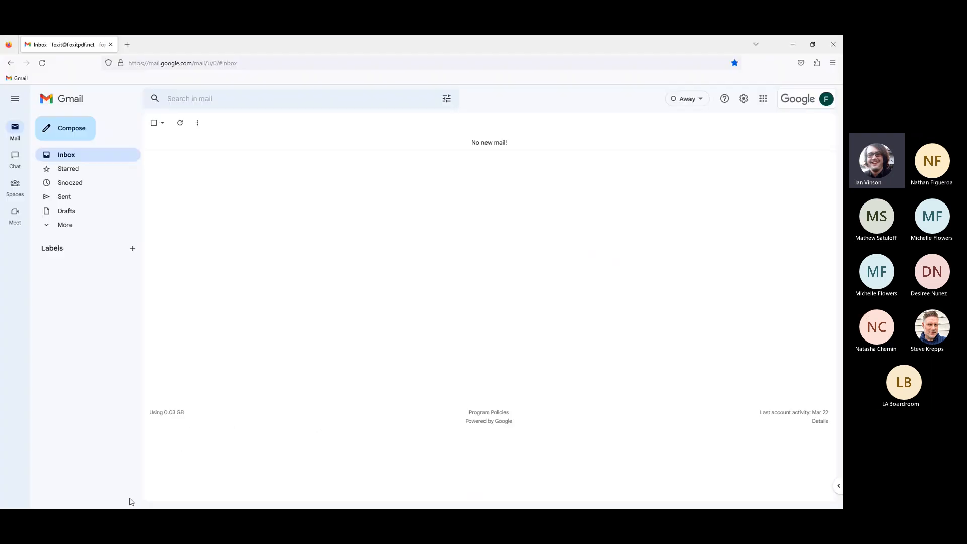
pyautogui.click(180, 124)
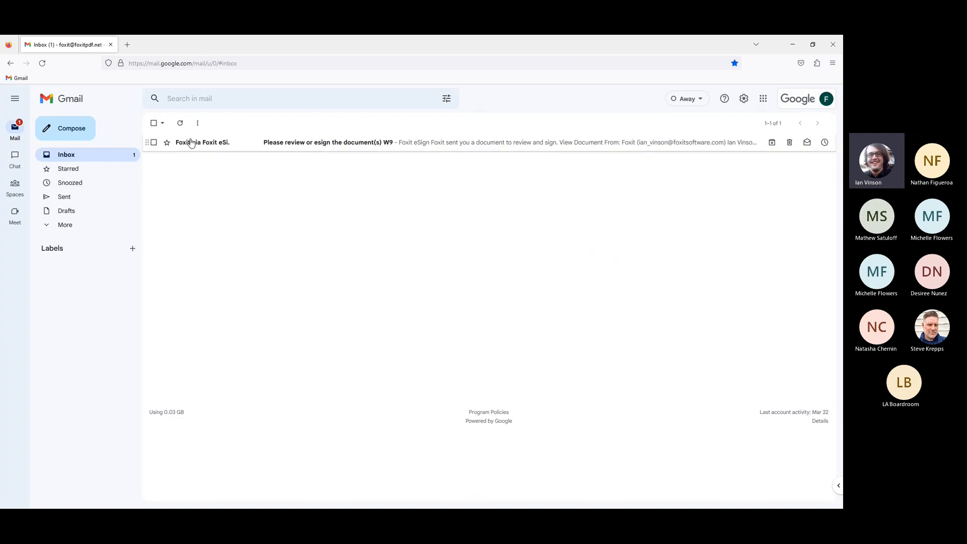
pyautogui.click(308, 146)
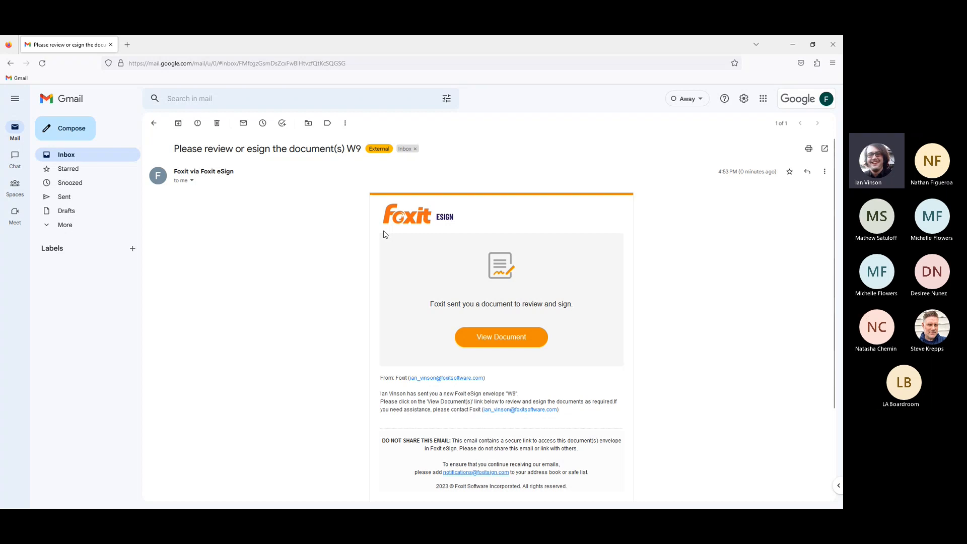
pyautogui.scroll(-3, 361, 290)
pyautogui.scroll(3, 360, 301)
pyautogui.click(506, 343)
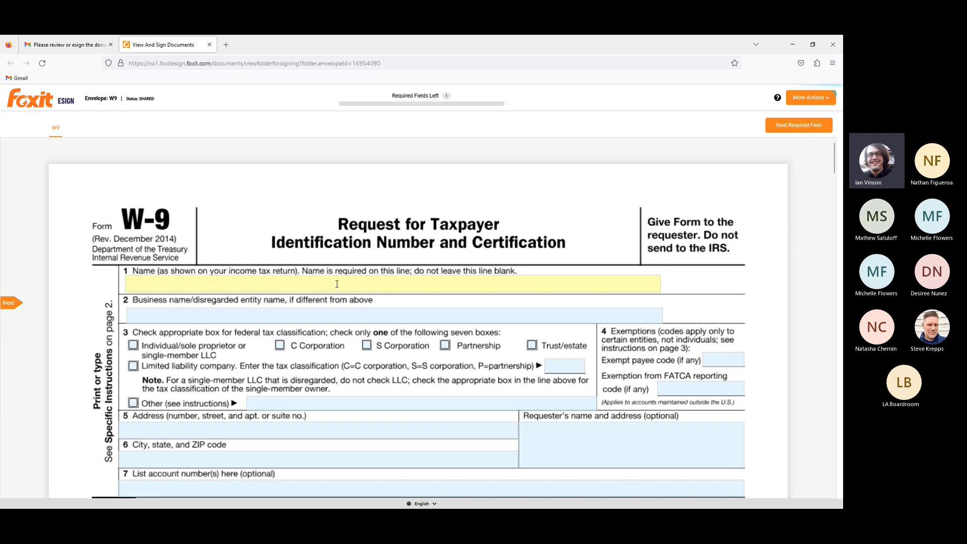
# Enter the signer's name on line 1 of the W-9 and select Individual/sole proprietor as the federal tax classification
pyautogui.click(133, 346)
# Apply the saved signature to the Signature of U.S. person field in the W-9's Sign Here row
pyautogui.scroll(-3, 213, 306)
pyautogui.scroll(-4, 213, 306)
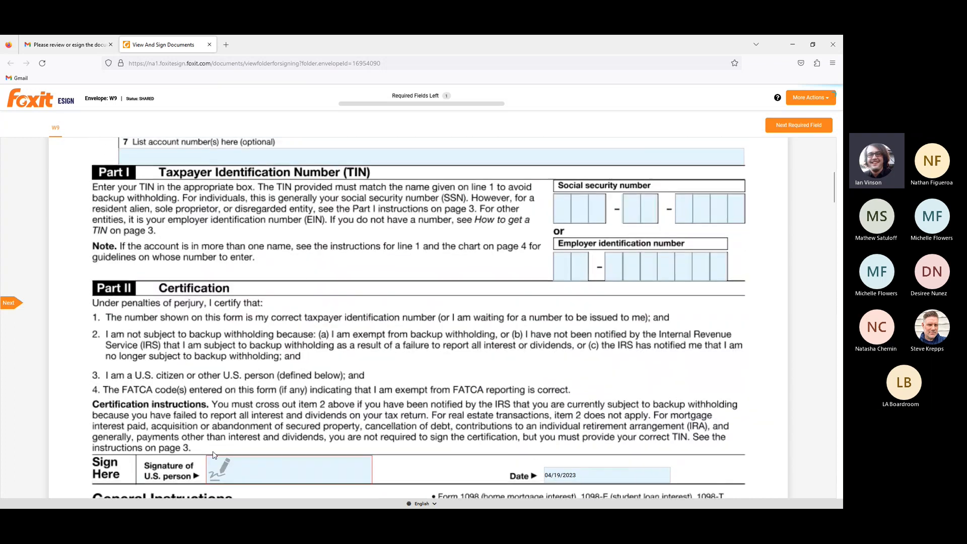
pyautogui.scroll(-3, 262, 362)
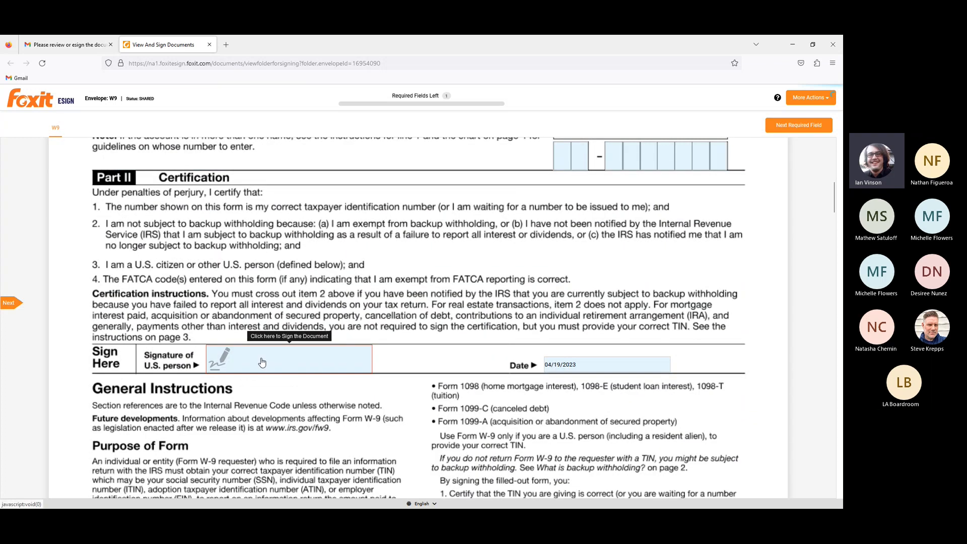
pyautogui.click(262, 363)
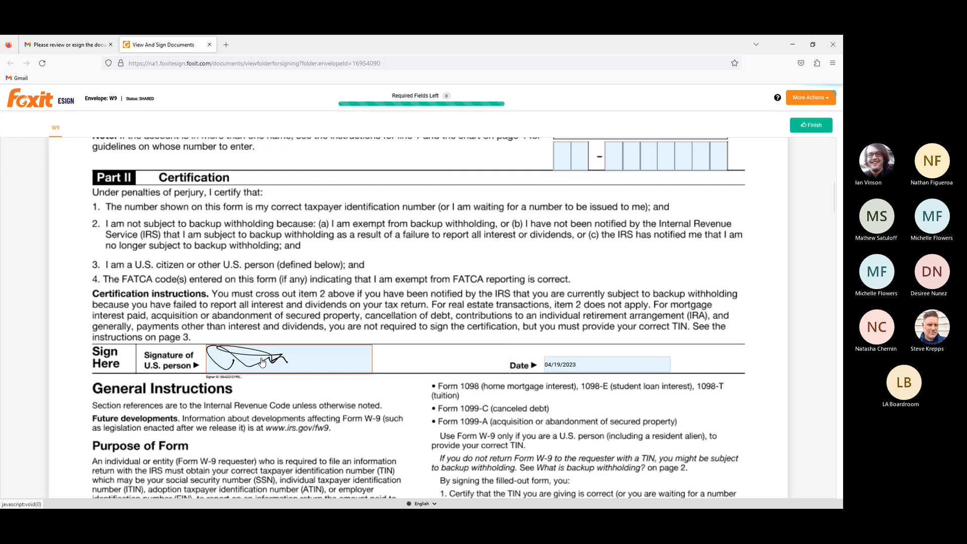
# Open the change options for the applied signature, try drawing one in black, and view the image upload option
pyautogui.click(263, 363)
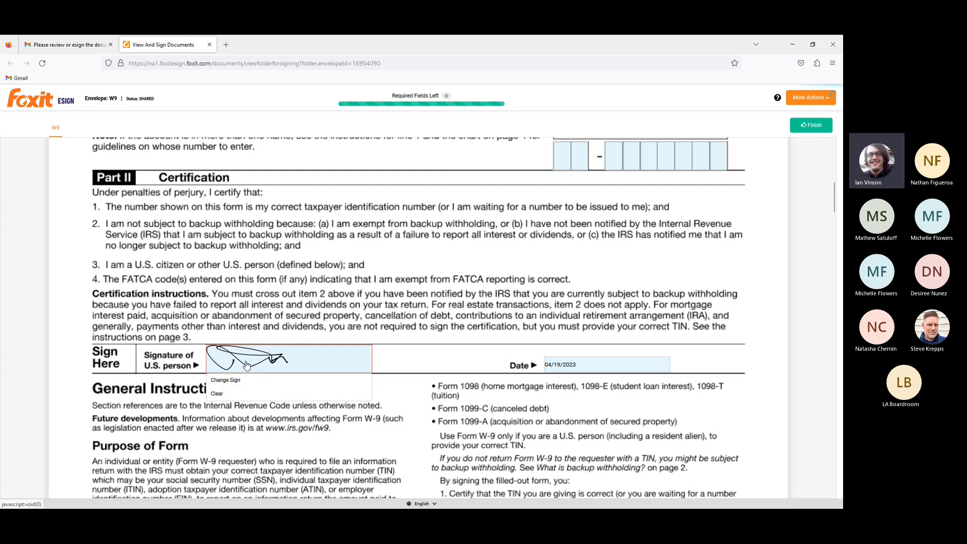
pyautogui.click(225, 382)
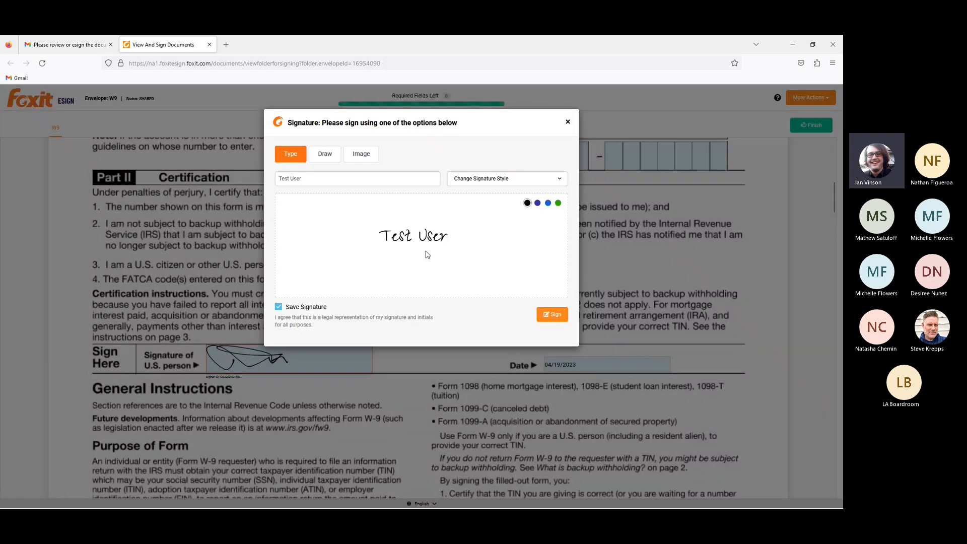
pyautogui.click(325, 154)
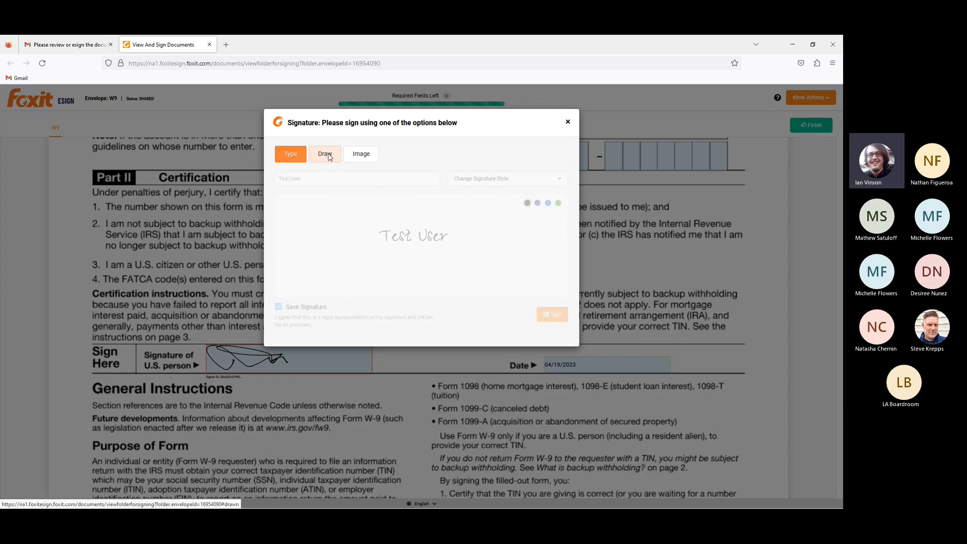
pyautogui.moveTo(311, 241)
pyautogui.mouseDown()
pyautogui.moveTo(369, 192)
pyautogui.moveTo(543, 222)
pyautogui.mouseUp()
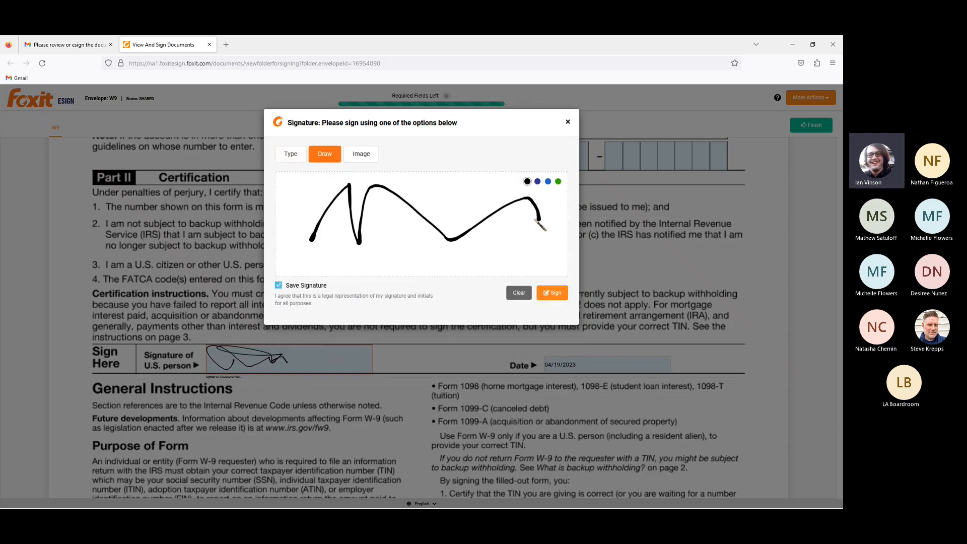
pyautogui.click(363, 155)
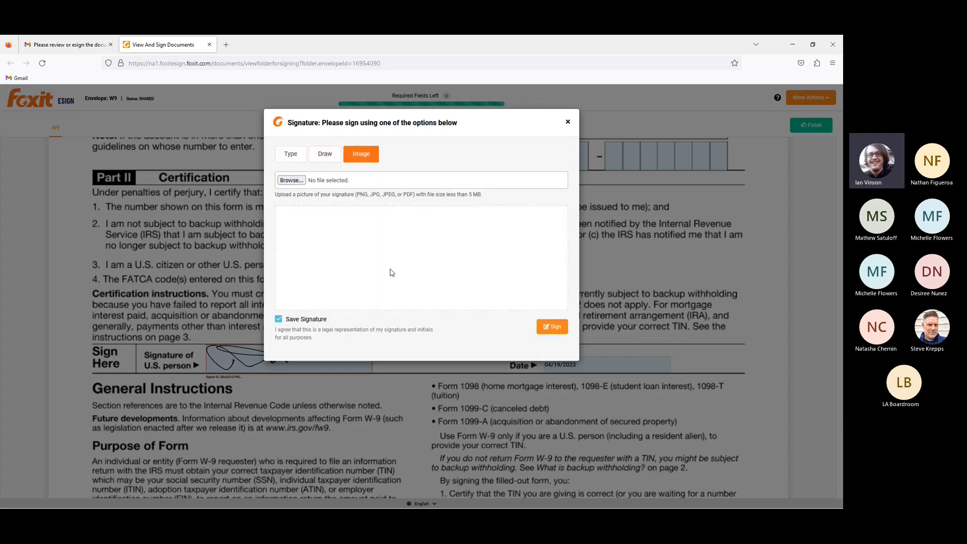
# Replace the signature with a freehand one drawn in green and sign with it
pyautogui.click(333, 154)
pyautogui.click(558, 181)
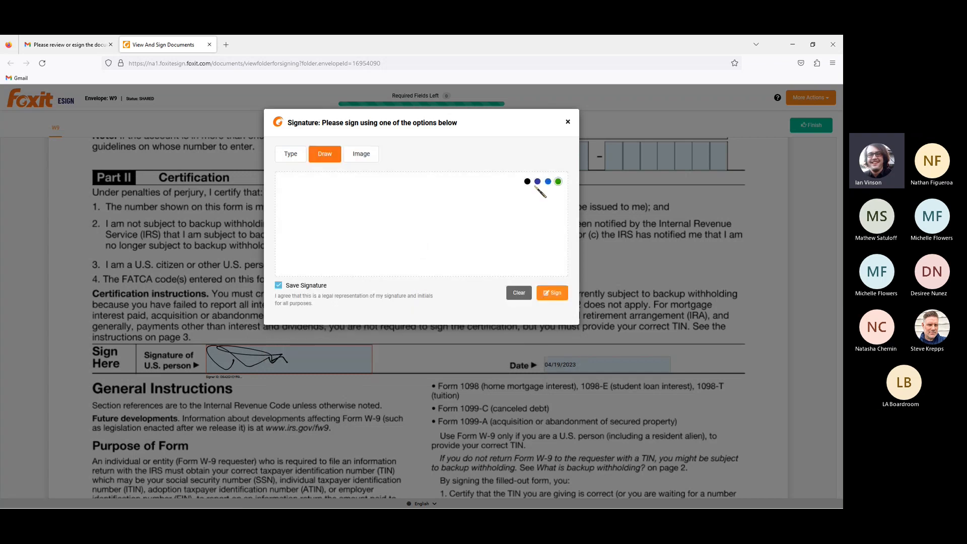
pyautogui.moveTo(366, 230)
pyautogui.mouseDown()
pyautogui.moveTo(443, 246)
pyautogui.moveTo(543, 242)
pyautogui.mouseUp()
pyautogui.click(552, 293)
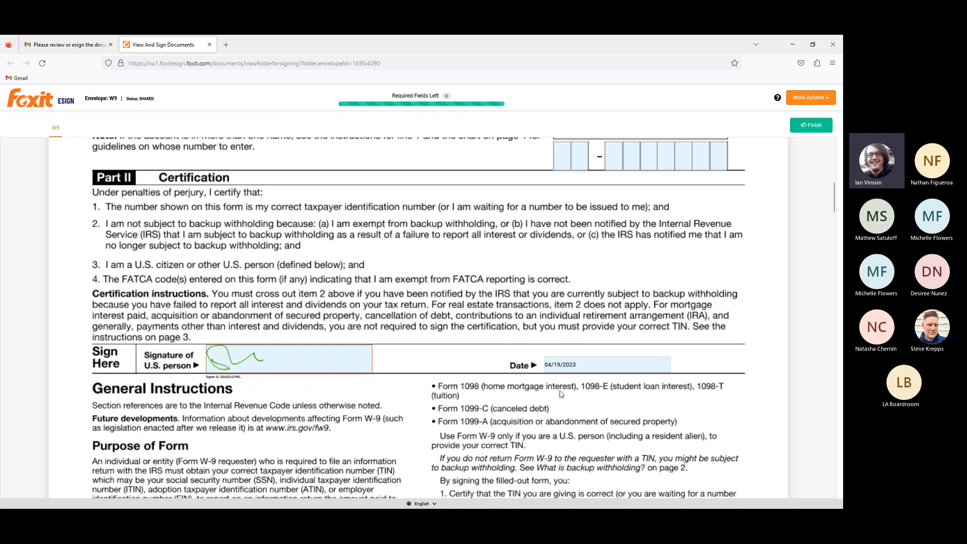
# View the signer's additional document actions, then finish signing the W9 and acknowledge completion
pyautogui.scroll(10, 559, 390)
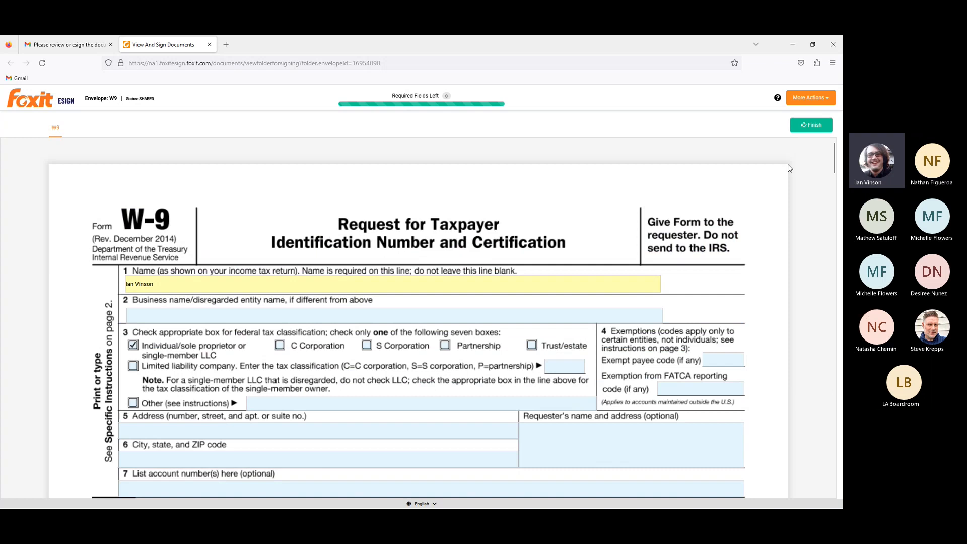
pyautogui.click(816, 99)
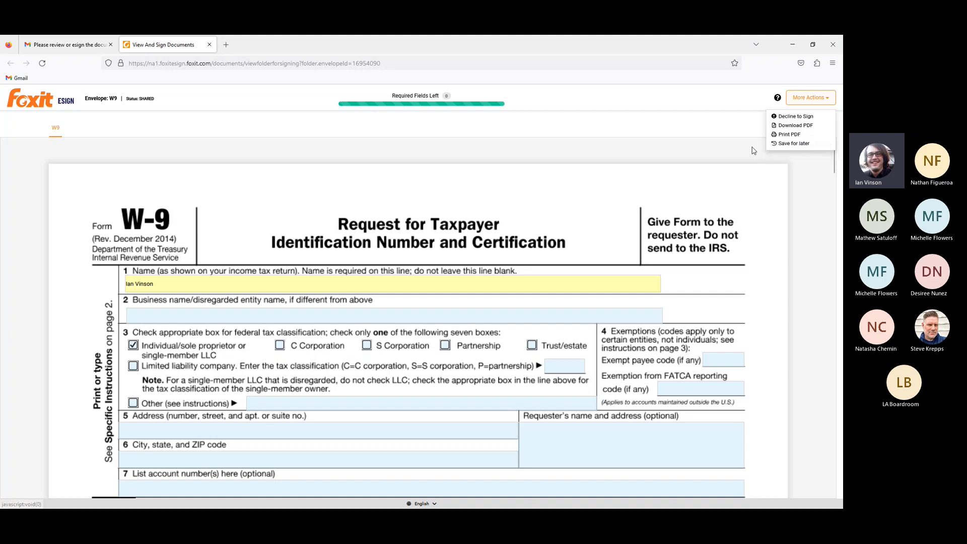
pyautogui.click(805, 148)
pyautogui.click(811, 126)
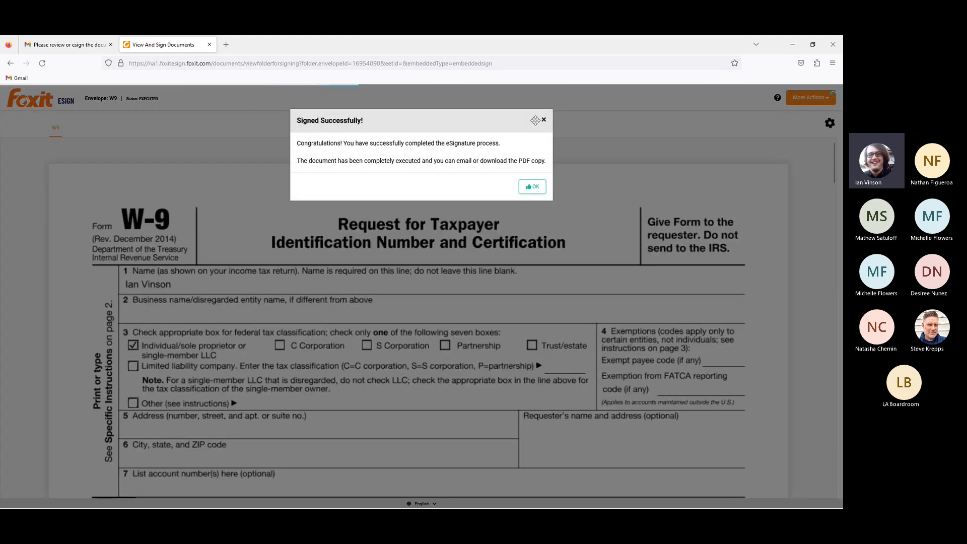
pyautogui.click(536, 189)
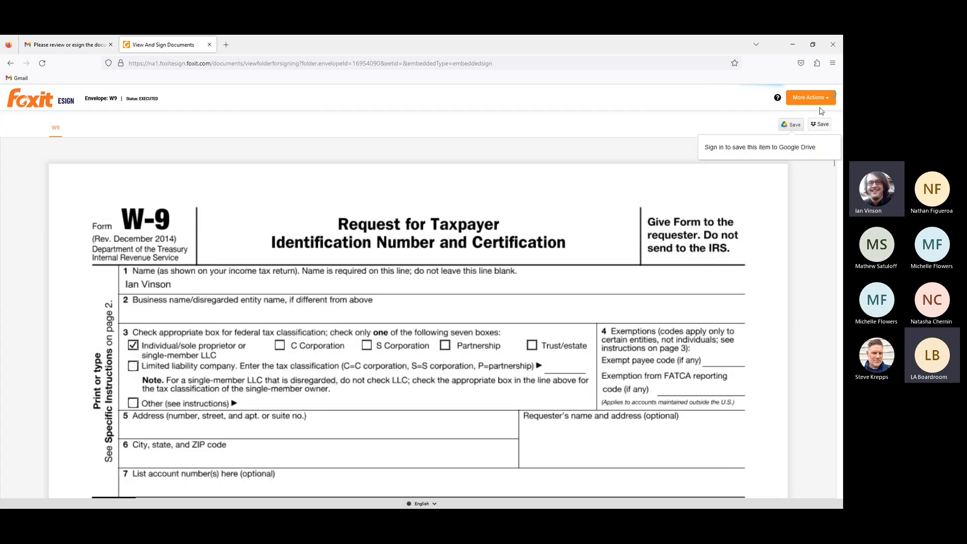
# View the recipient's available actions for the executed W9 and look over the signed document
pyautogui.click(820, 98)
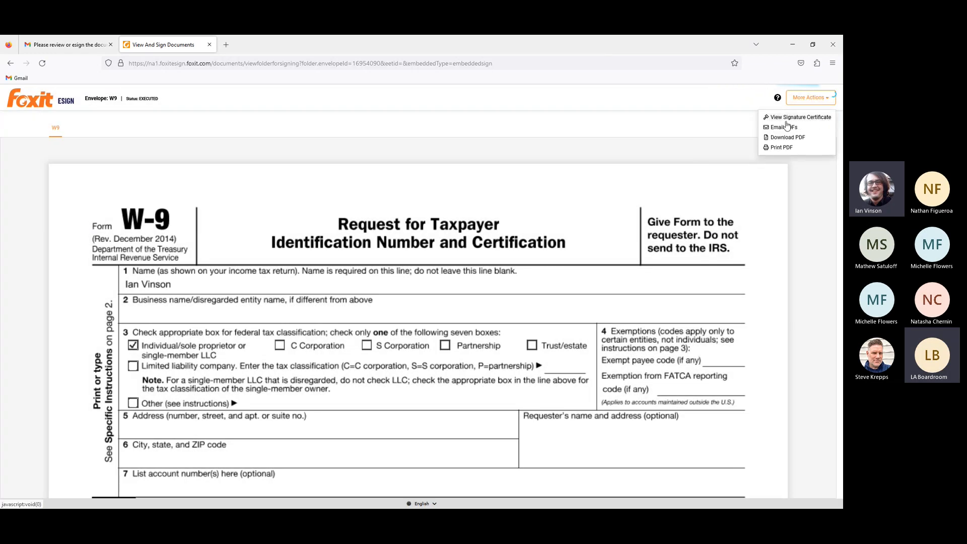
pyautogui.click(784, 268)
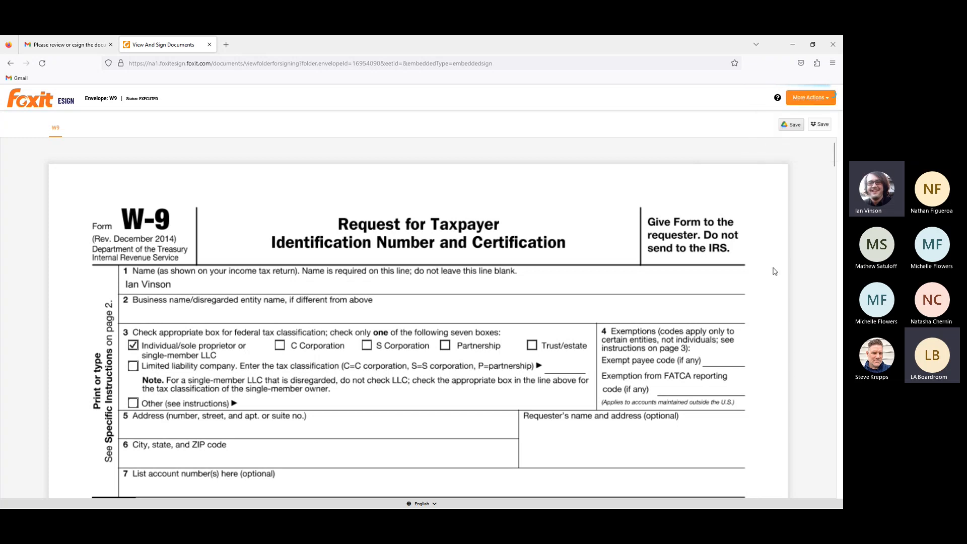
pyautogui.scroll(-5, 782, 264)
pyautogui.scroll(5, 781, 262)
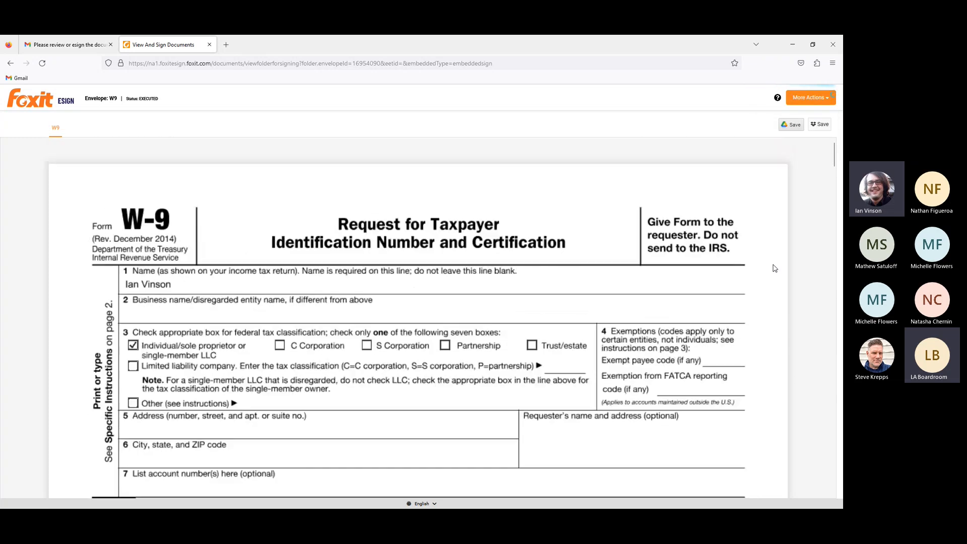
# Return to the sender's envelope view in Edge, refresh it, and examine the signed W9 through its signature certificate and document history
pyautogui.click(792, 45)
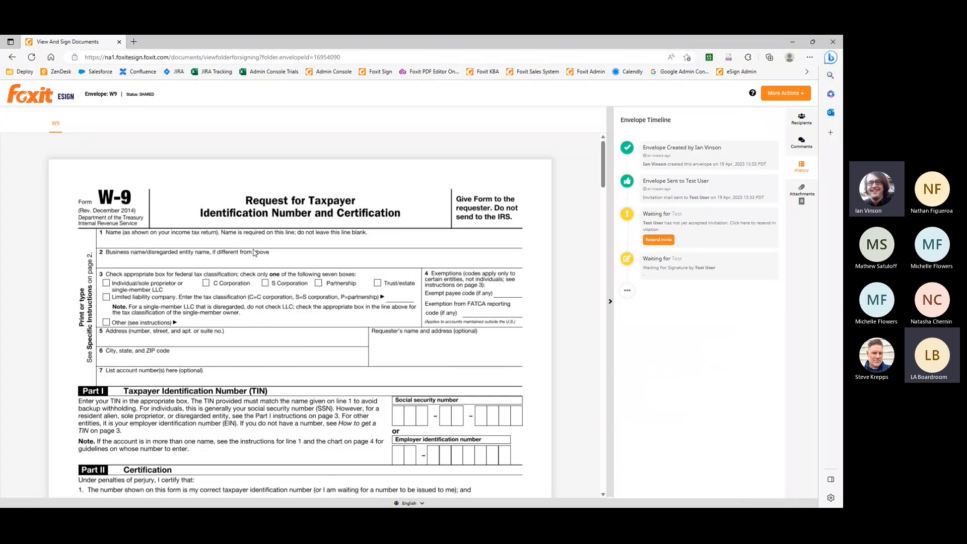
pyautogui.click(32, 59)
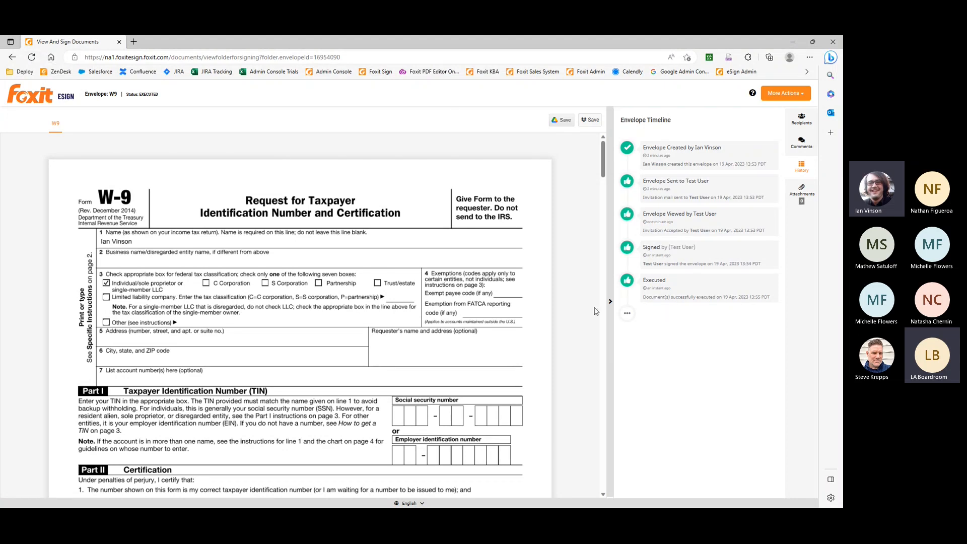
pyautogui.scroll(-10, 448, 297)
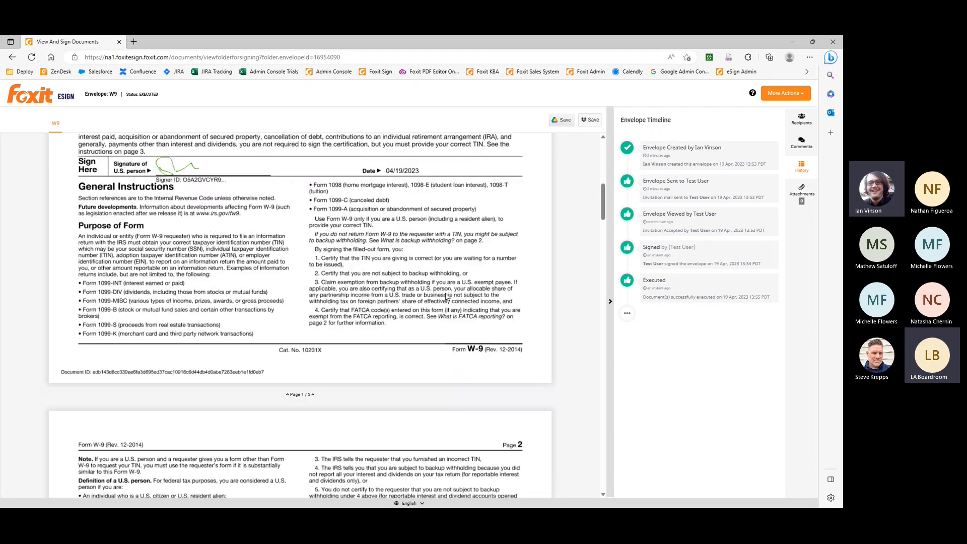
pyautogui.scroll(-15, 447, 297)
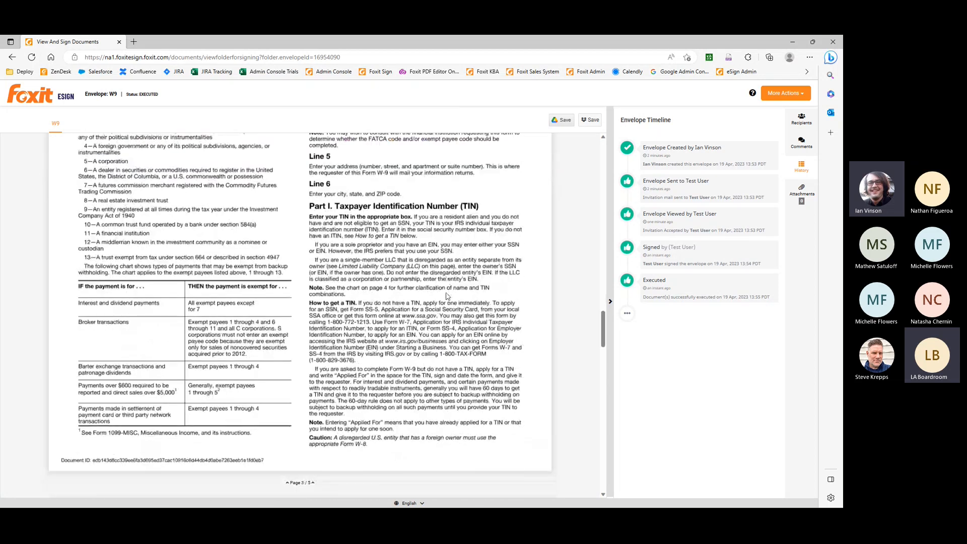
pyautogui.scroll(-10, 448, 297)
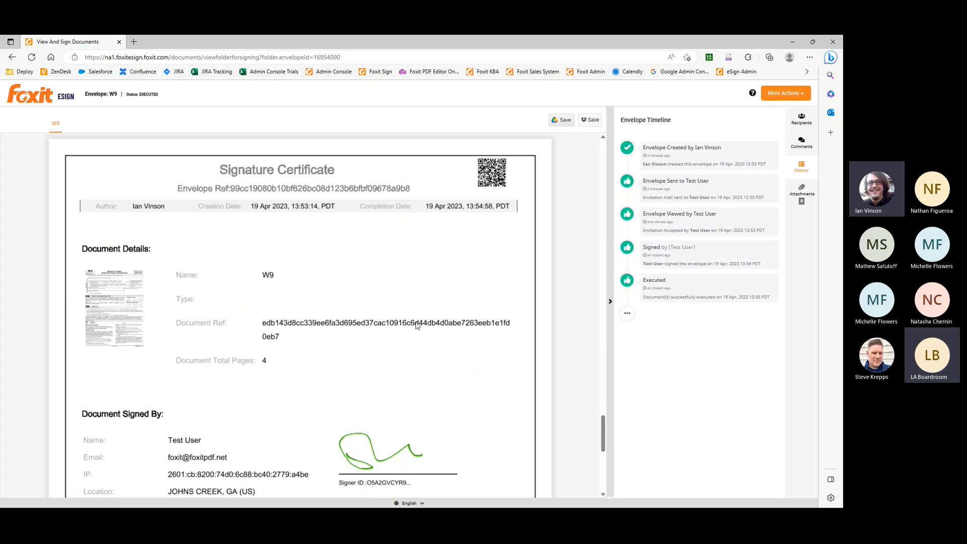
pyautogui.scroll(-3, 417, 326)
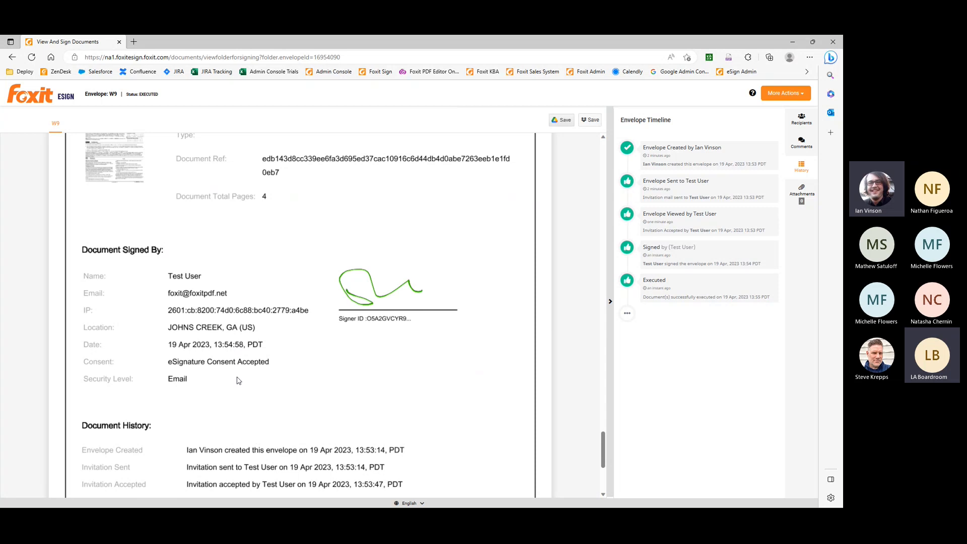
pyautogui.scroll(-5, 320, 337)
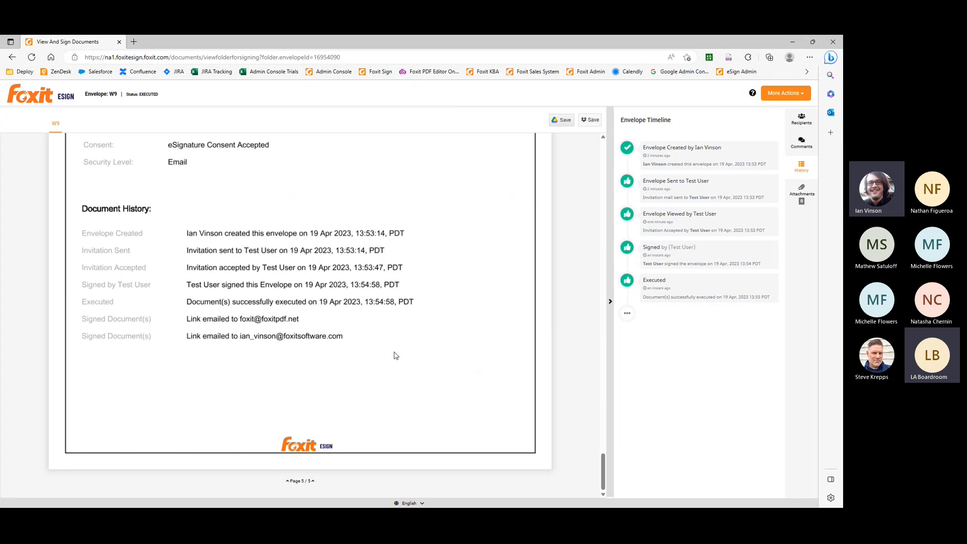
# View the sender's additional actions for the executed envelope, then open the eSign account settings
pyautogui.click(803, 95)
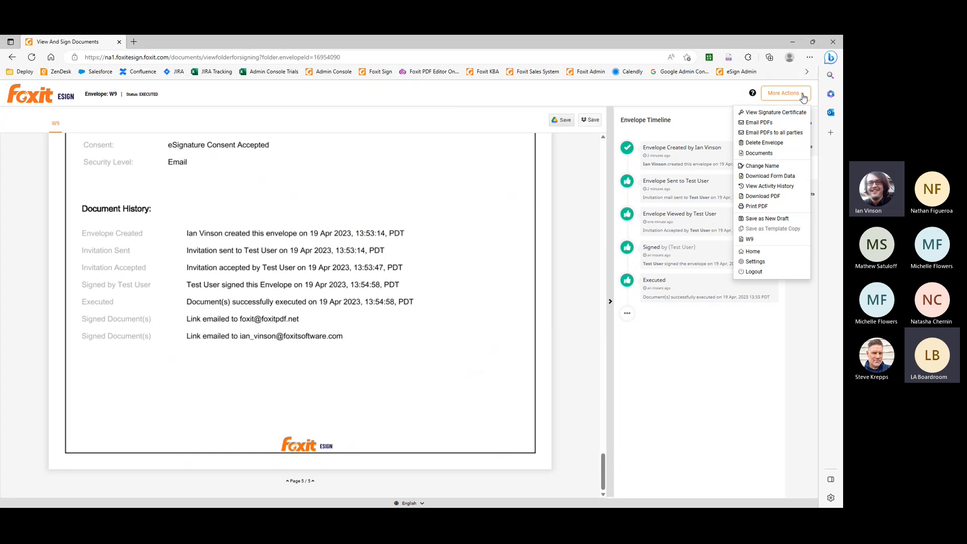
pyautogui.click(754, 362)
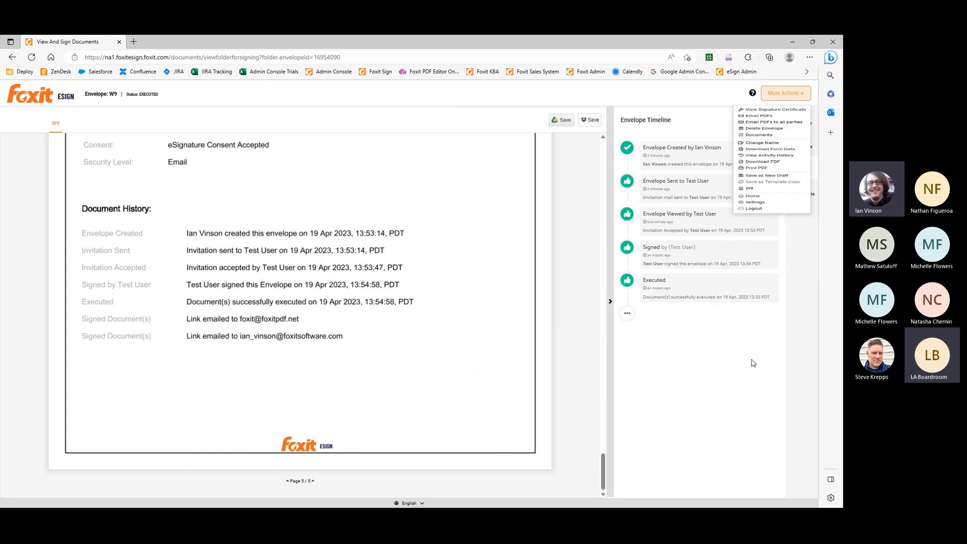
pyautogui.scroll(6, 143, 206)
pyautogui.click(31, 97)
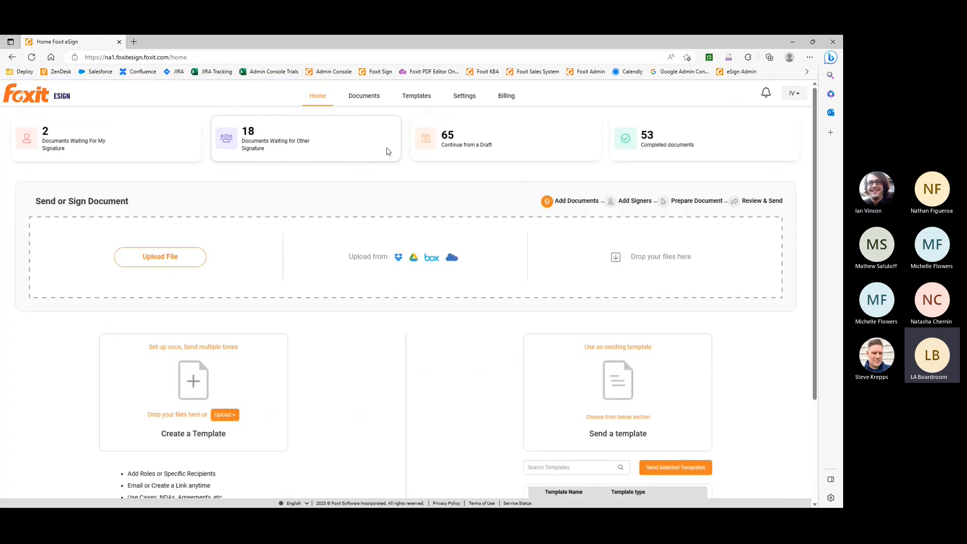
pyautogui.click(466, 99)
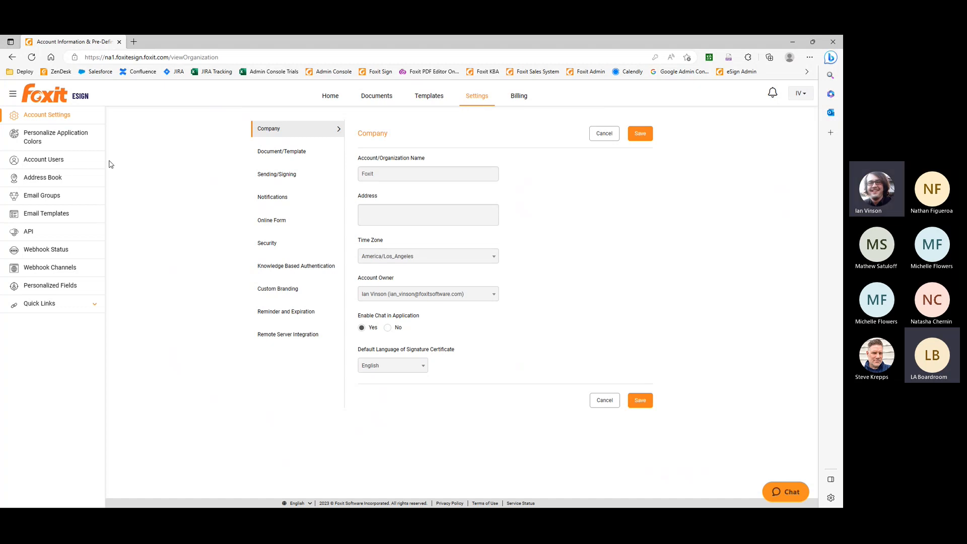
# Open the Foxit Admin Console in a new tab and view its directory users and invited users
pyautogui.rightClick(333, 74)
pyautogui.click(347, 79)
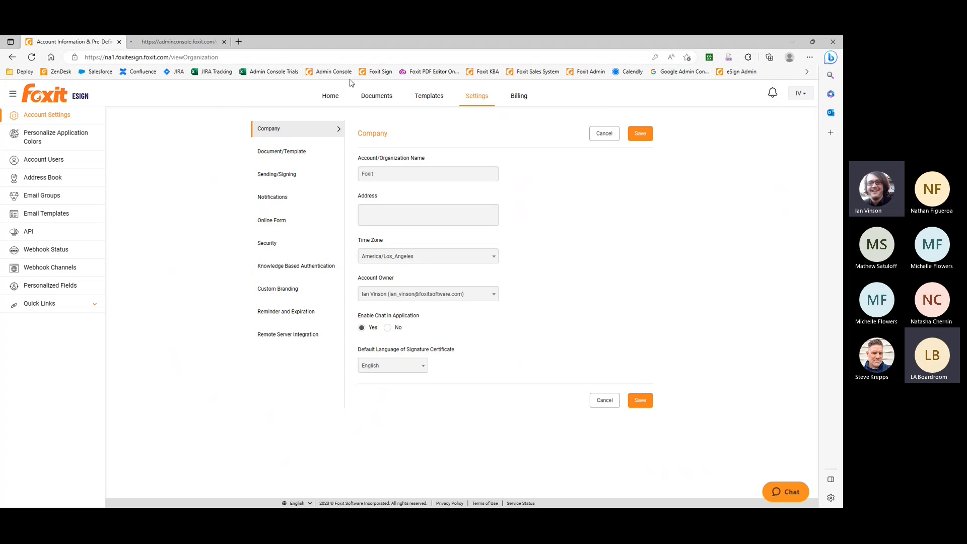
pyautogui.click(175, 44)
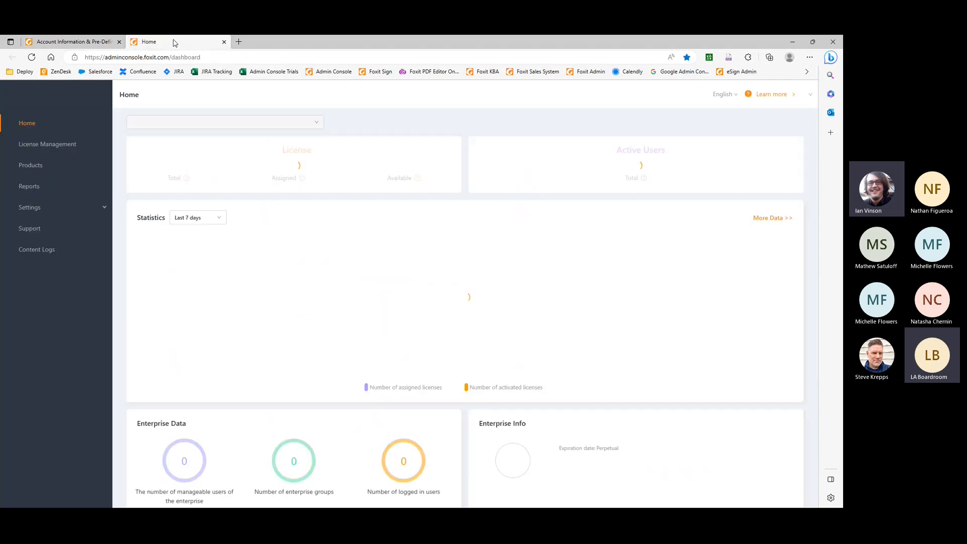
pyautogui.click(71, 146)
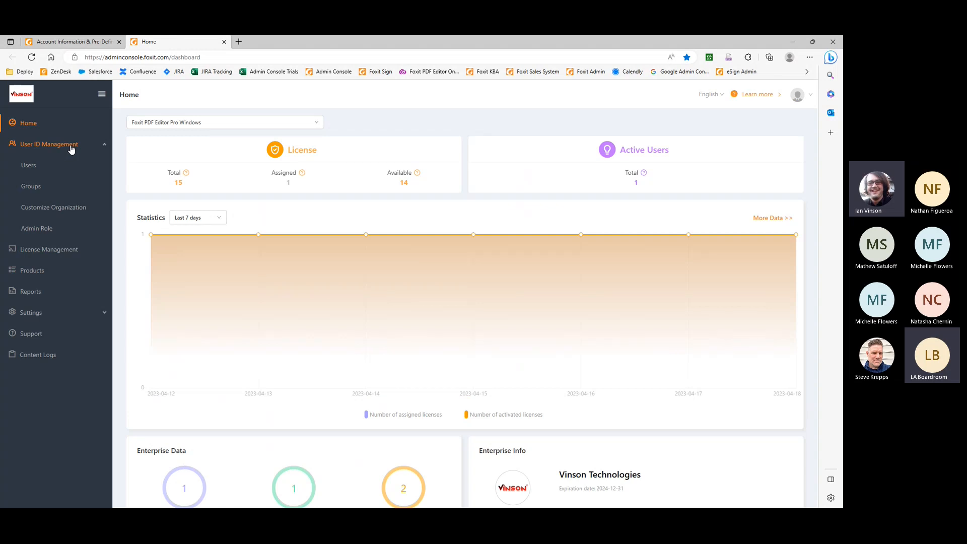
pyautogui.click(52, 170)
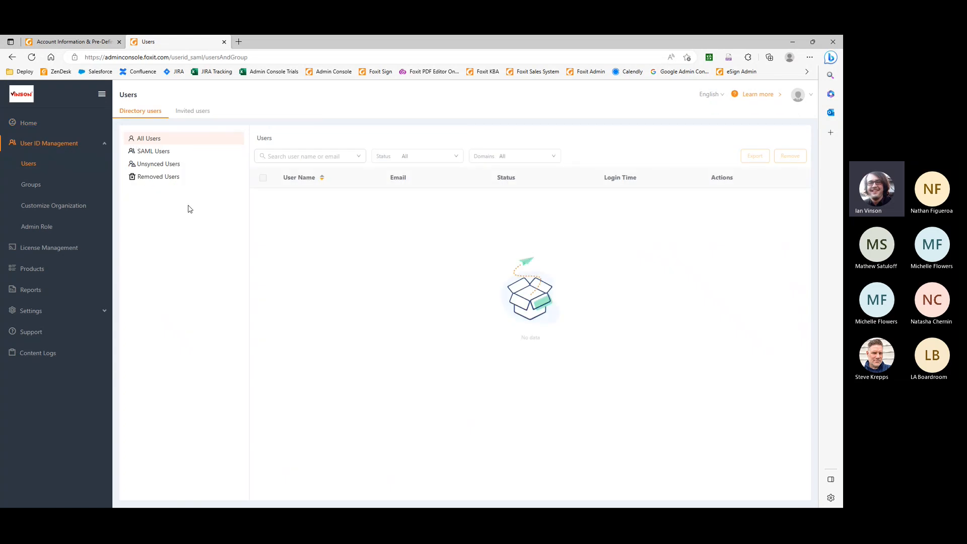
pyautogui.click(192, 113)
pyautogui.click(143, 113)
# Return to the eSign account settings, then switch to Foxit PDF Editor with the Death Valley Foxit 508 Demo document
pyautogui.click(81, 43)
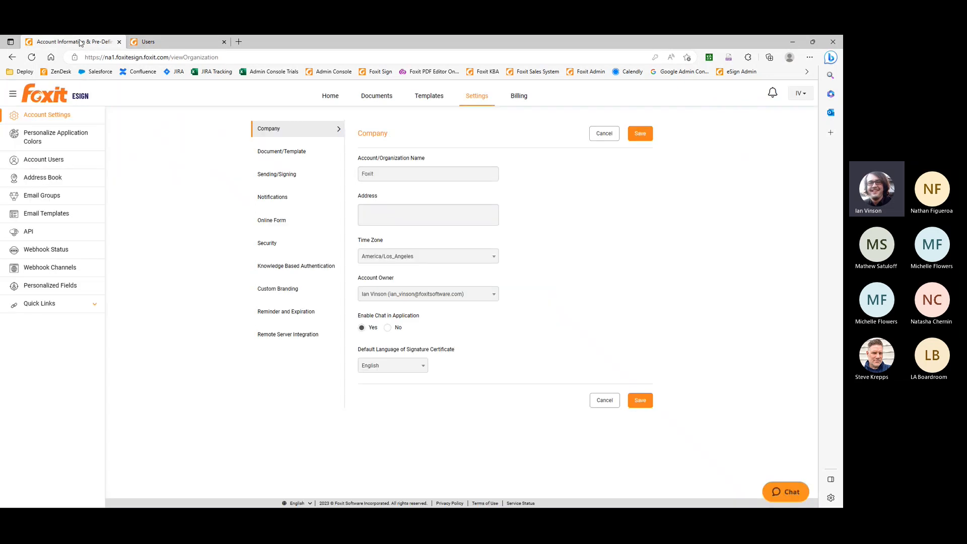
pyautogui.moveTo(201, 508)
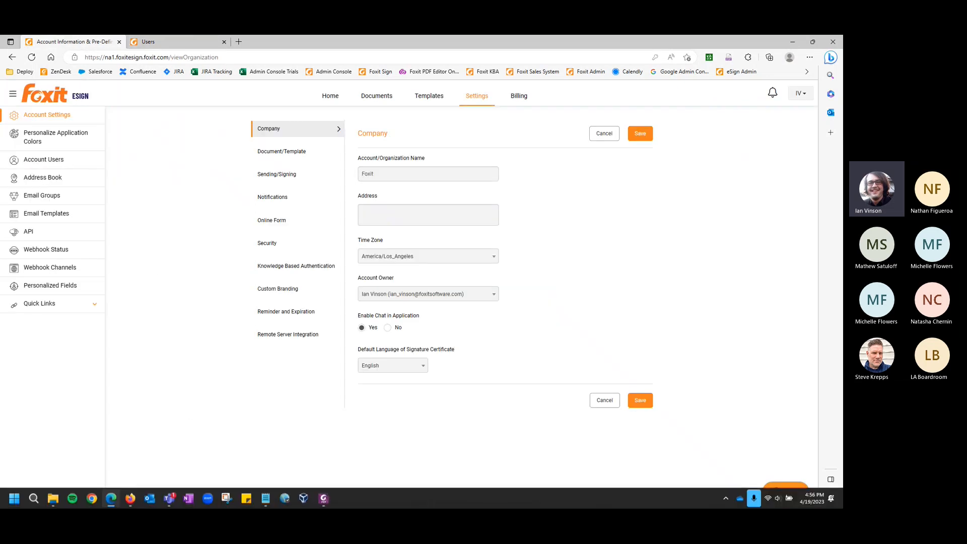
pyautogui.click(324, 500)
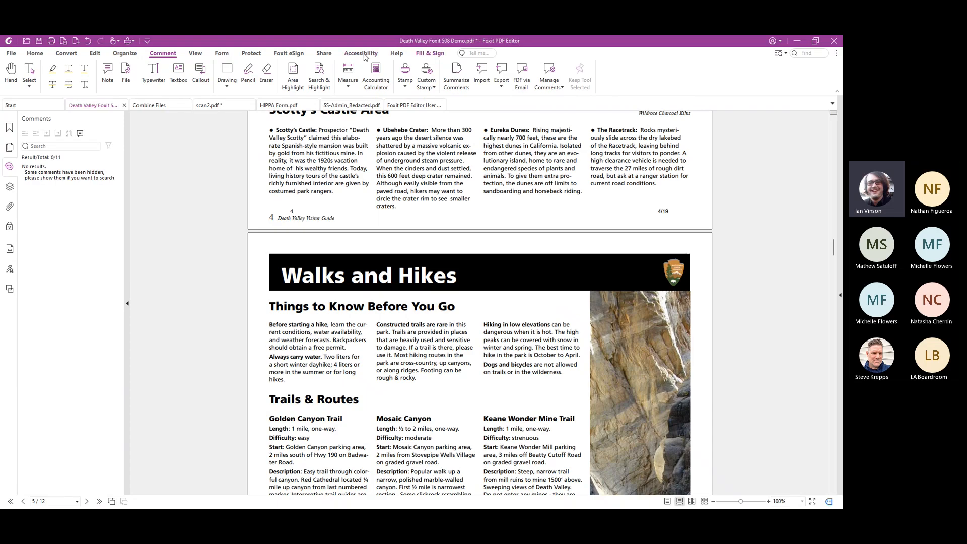
# Show the Foxit eSign tools for the Death Valley document, then switch back to Foxit eSign in Edge
pyautogui.click(291, 54)
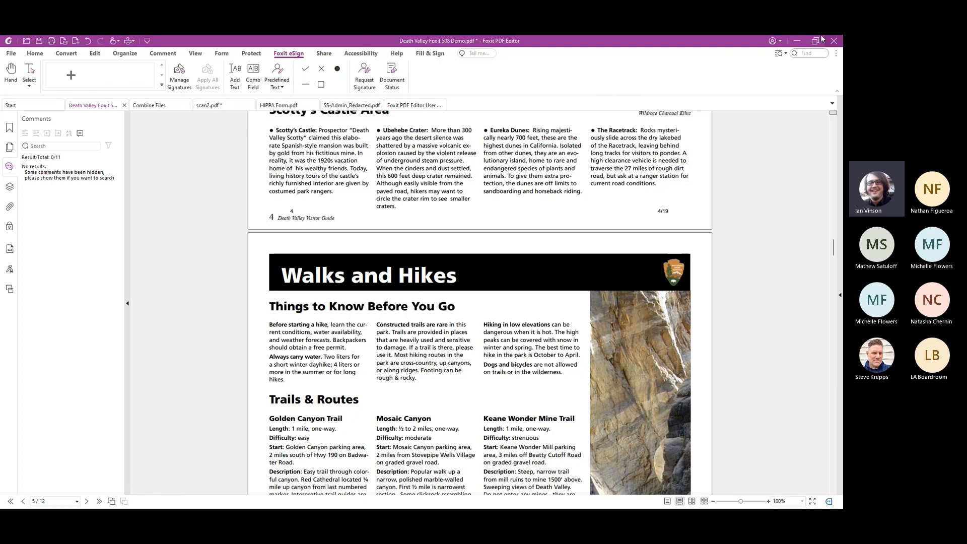
pyautogui.click(797, 42)
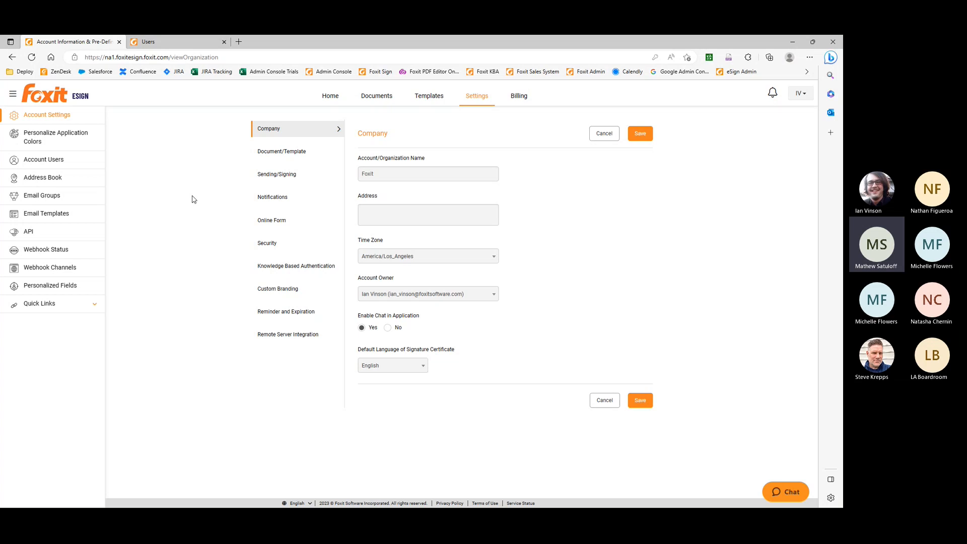
# View the Foxit eSign home page, then open the list of all documents
pyautogui.click(331, 96)
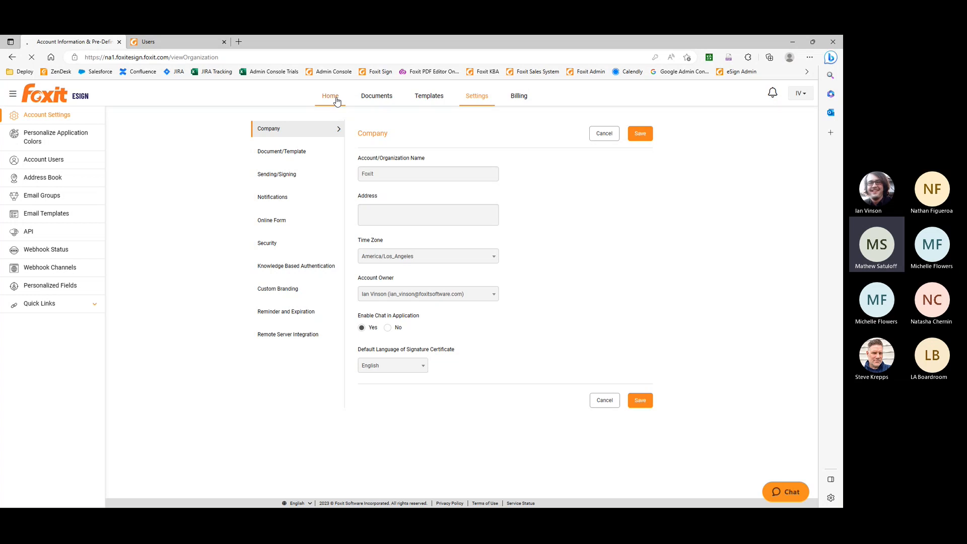
pyautogui.click(208, 60)
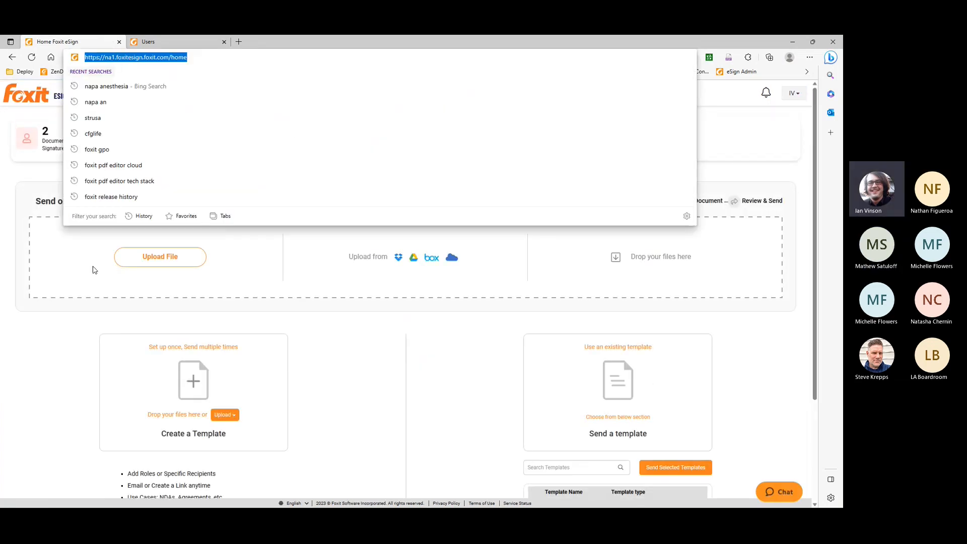
pyautogui.click(60, 279)
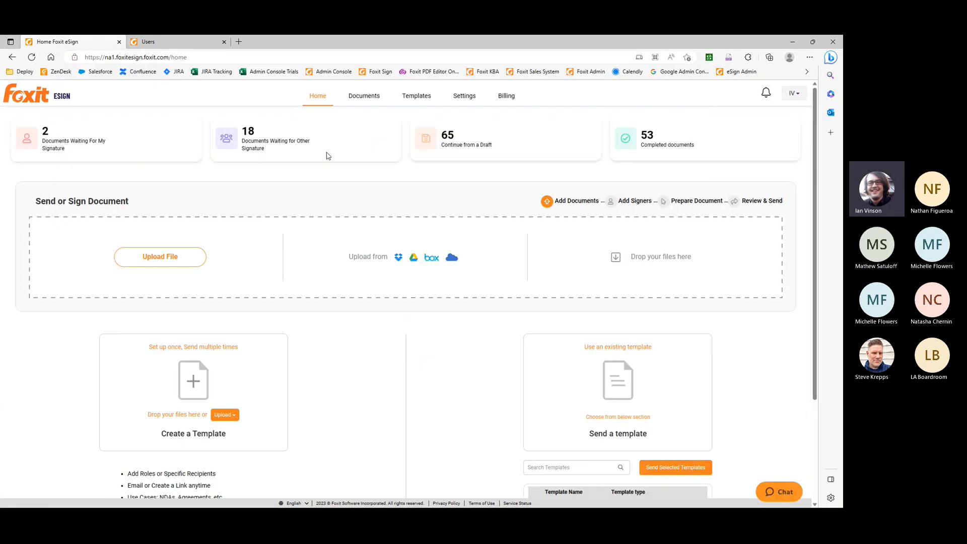
pyautogui.click(360, 102)
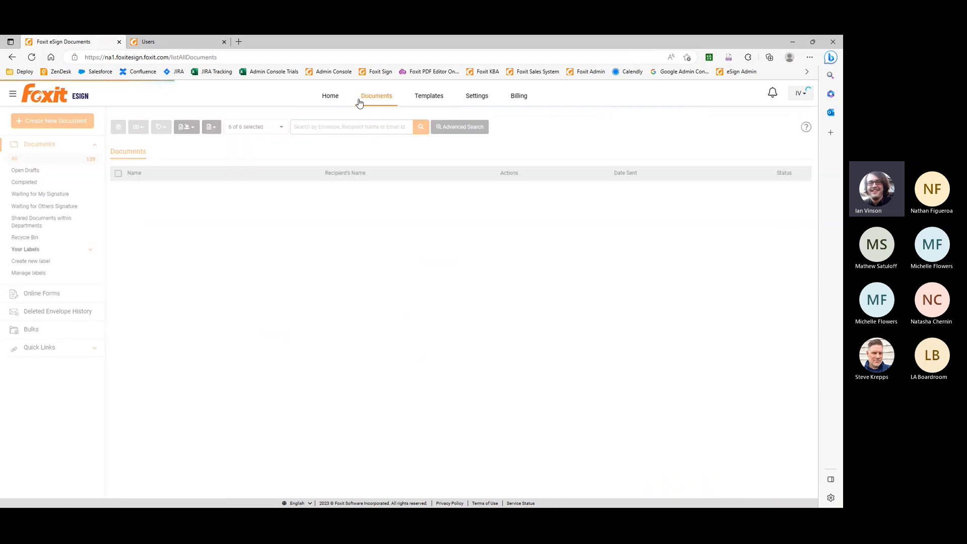
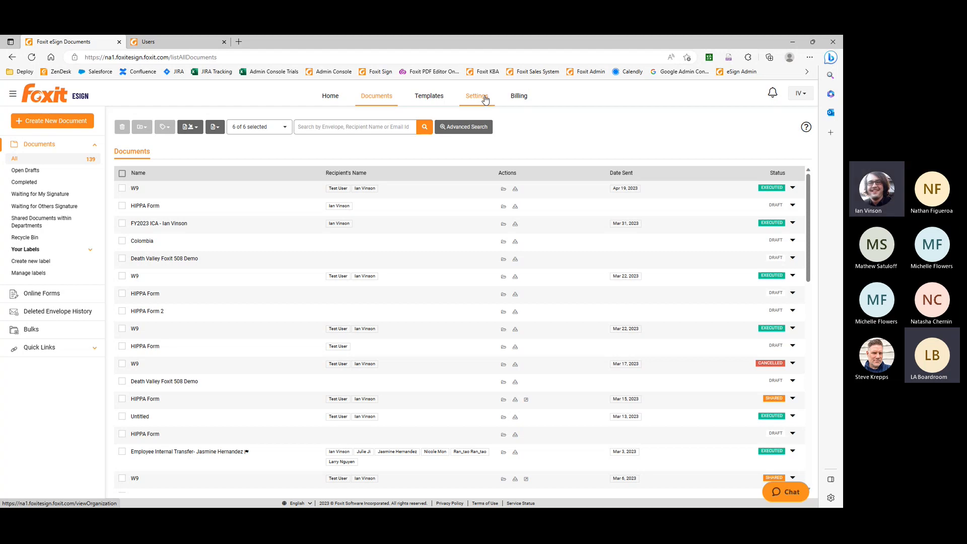
# Open the eSign account settings and view the Custom Branding and Sending/Signing options
pyautogui.click(486, 100)
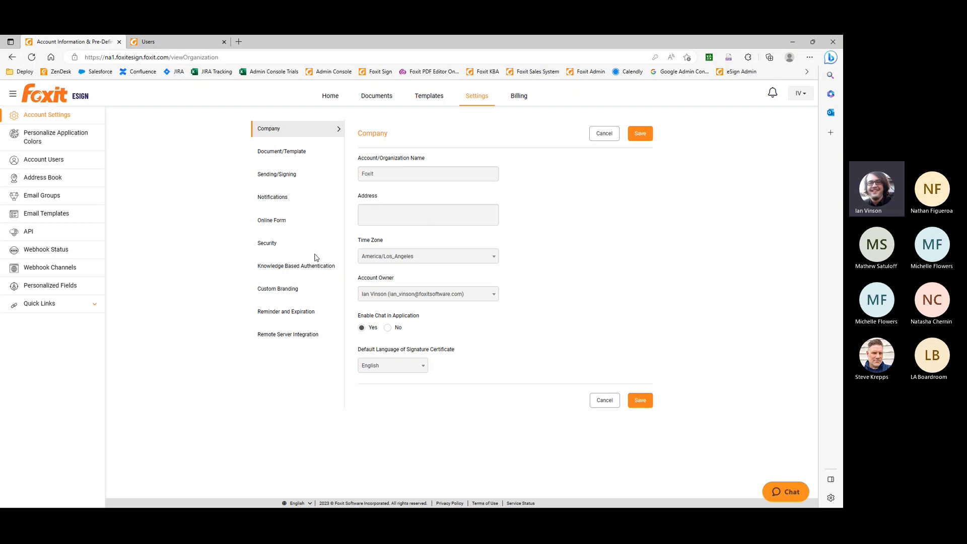
pyautogui.click(275, 295)
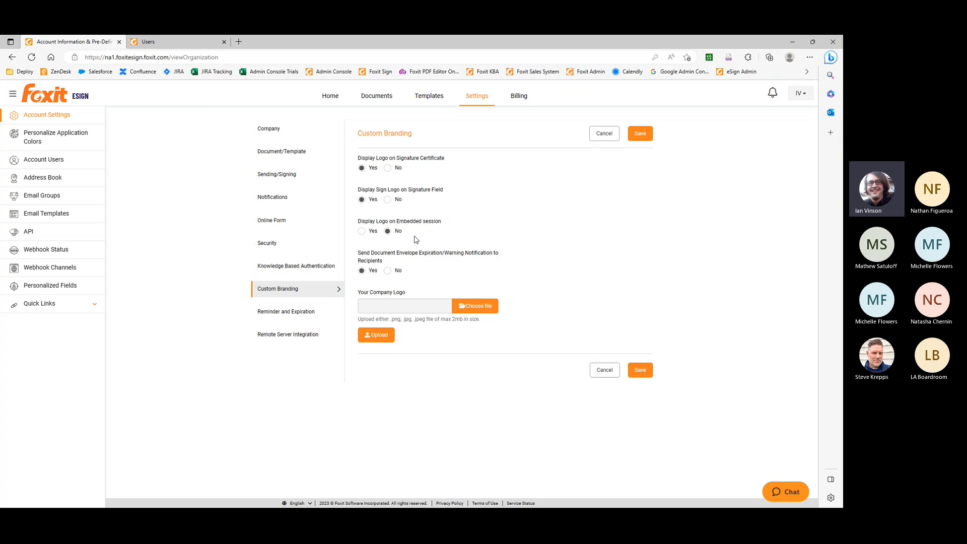
pyautogui.click(288, 174)
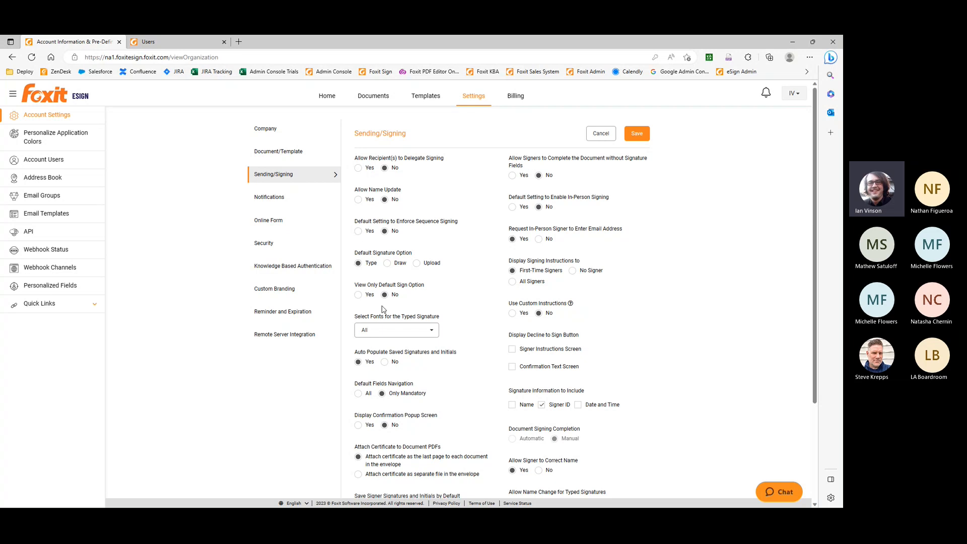
# Try Draw as the default signature option with view-only signing, restore Type and No, and review the remaining Sending/Signing options
pyautogui.click(387, 264)
pyautogui.click(358, 295)
pyautogui.click(358, 263)
pyautogui.click(385, 295)
pyautogui.scroll(-3, 473, 305)
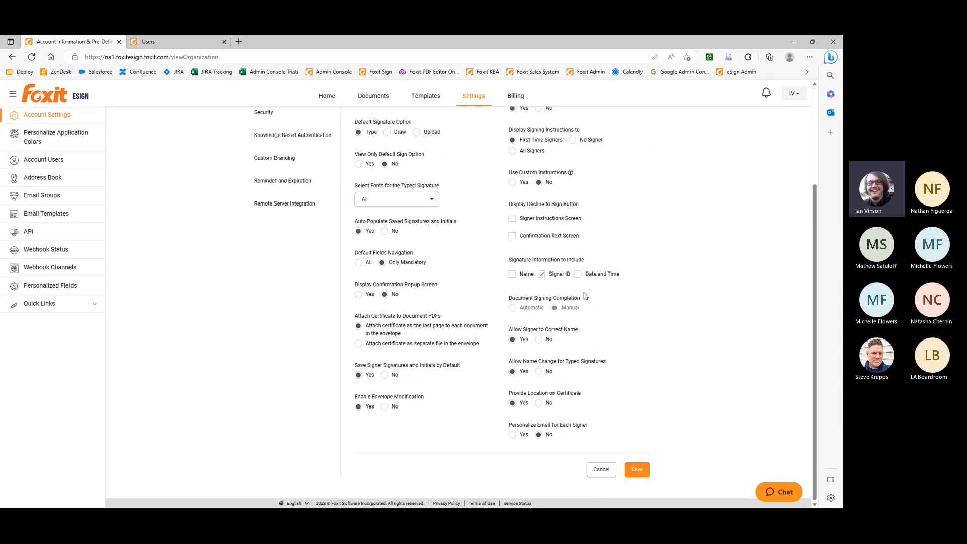
pyautogui.scroll(3, 426, 411)
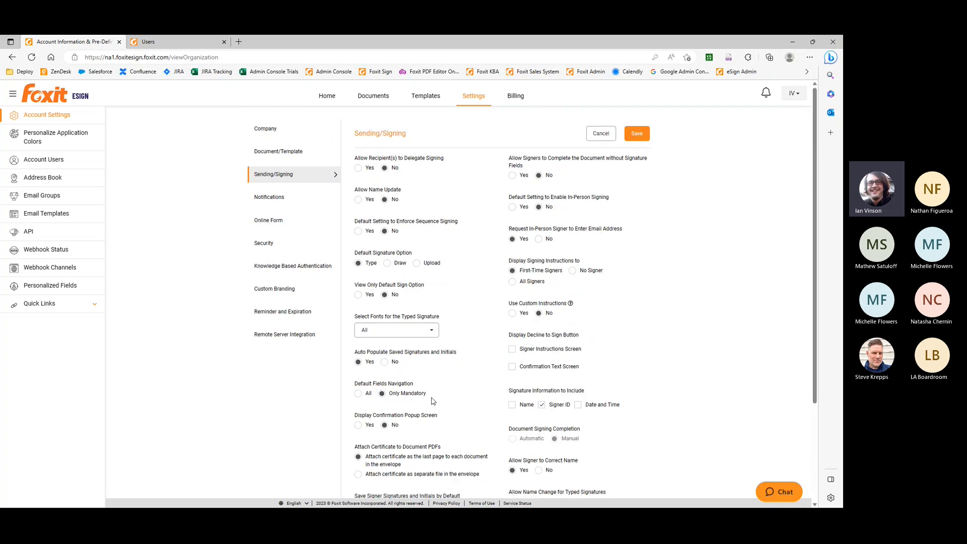
# View the Notifications, Online Form and Security settings, including the choices for access to delete documents
pyautogui.click(283, 202)
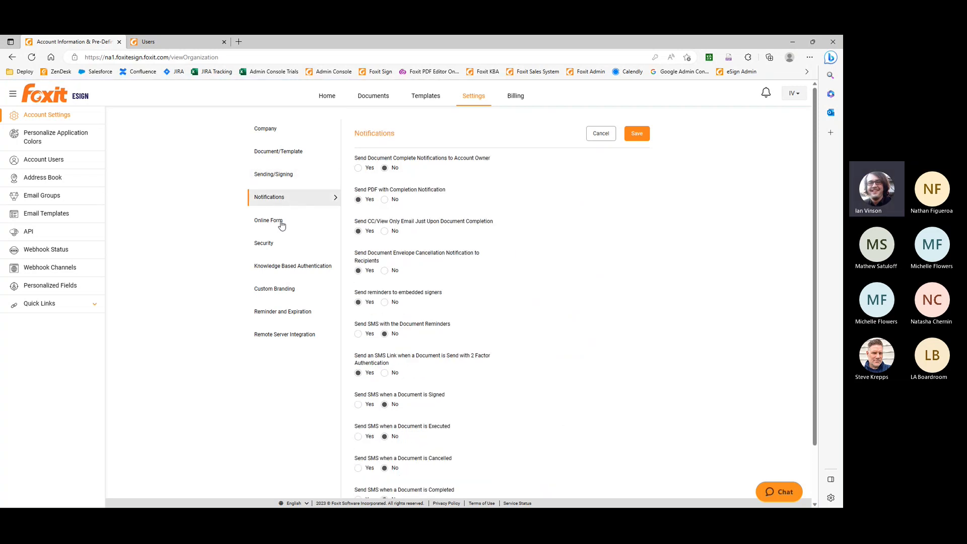
pyautogui.click(280, 225)
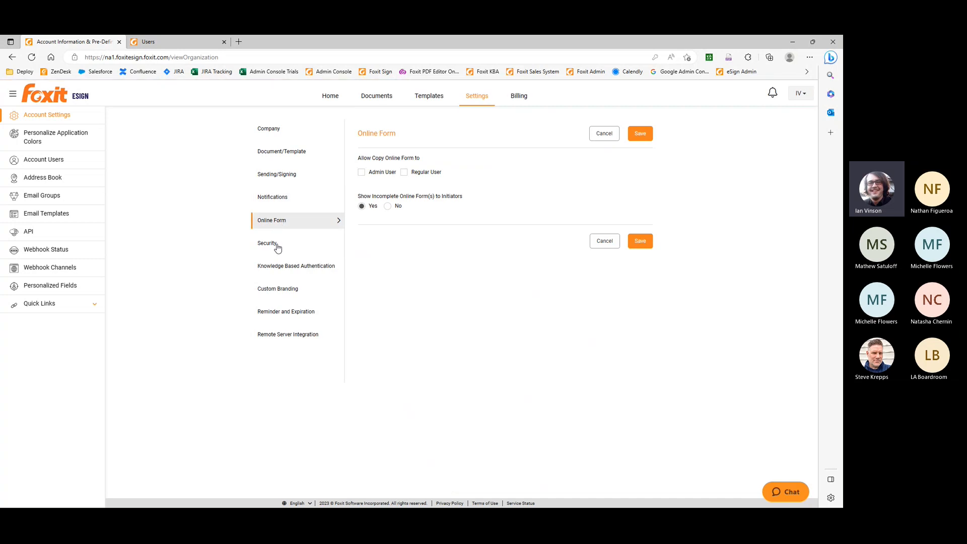
pyautogui.click(278, 246)
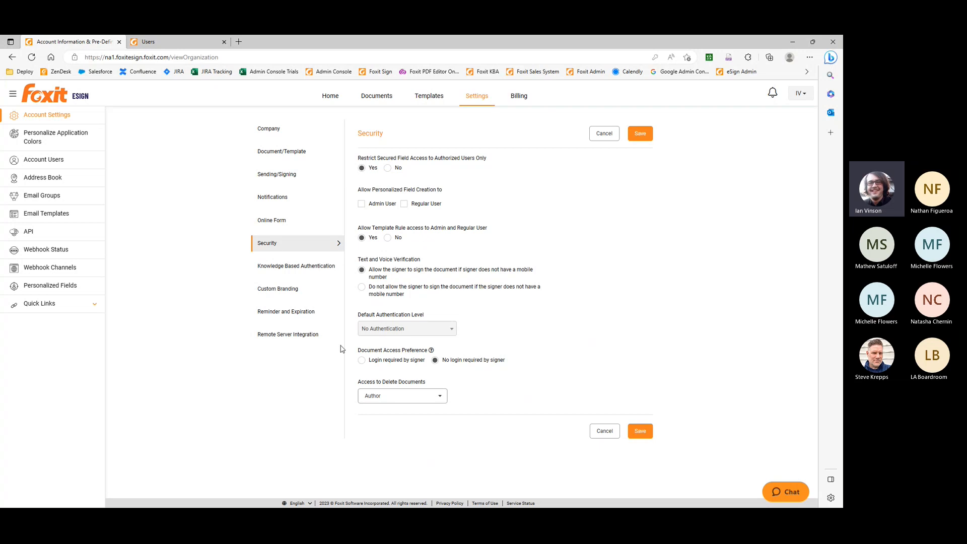
pyautogui.click(406, 398)
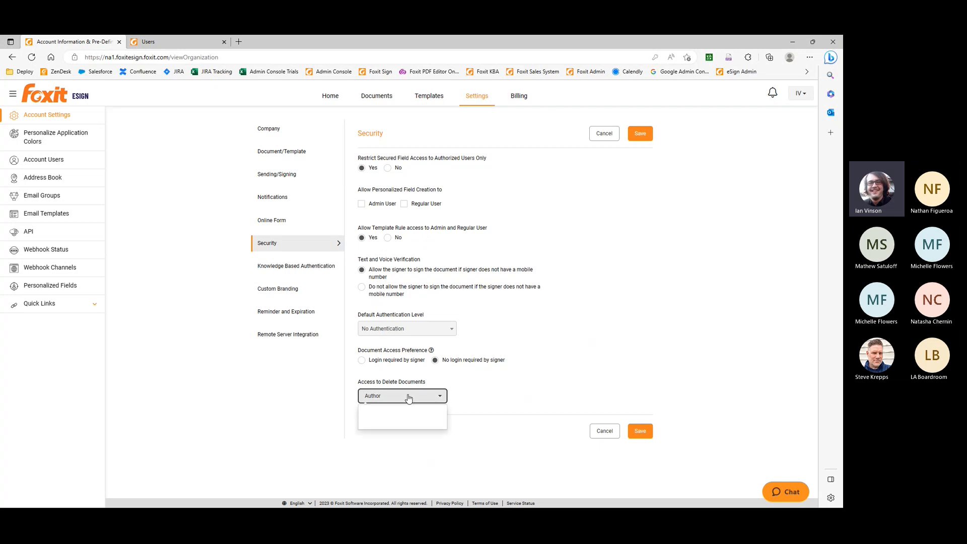
pyautogui.click(409, 398)
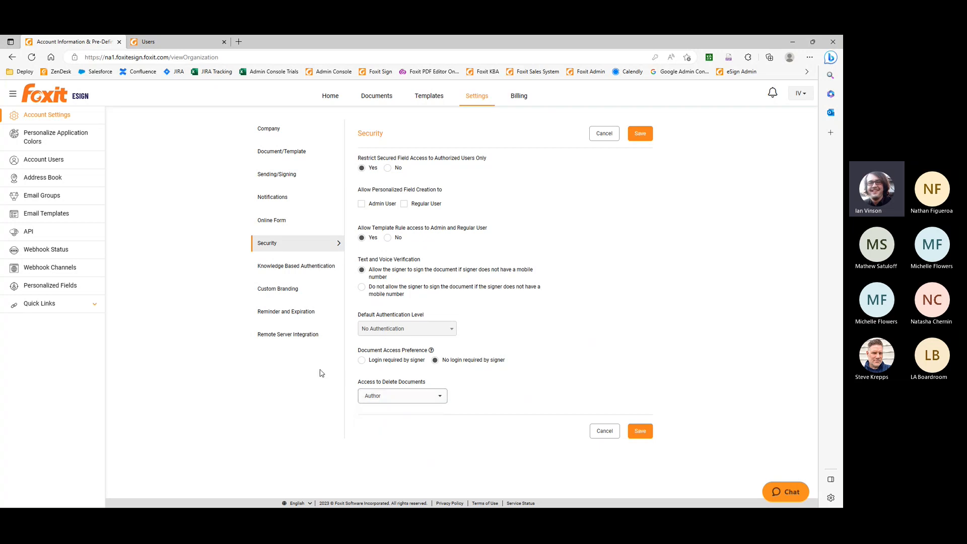
# Try enabling automatic reminders and automatic expiration in the Reminder and Expiration settings, then set both back to No
pyautogui.click(305, 315)
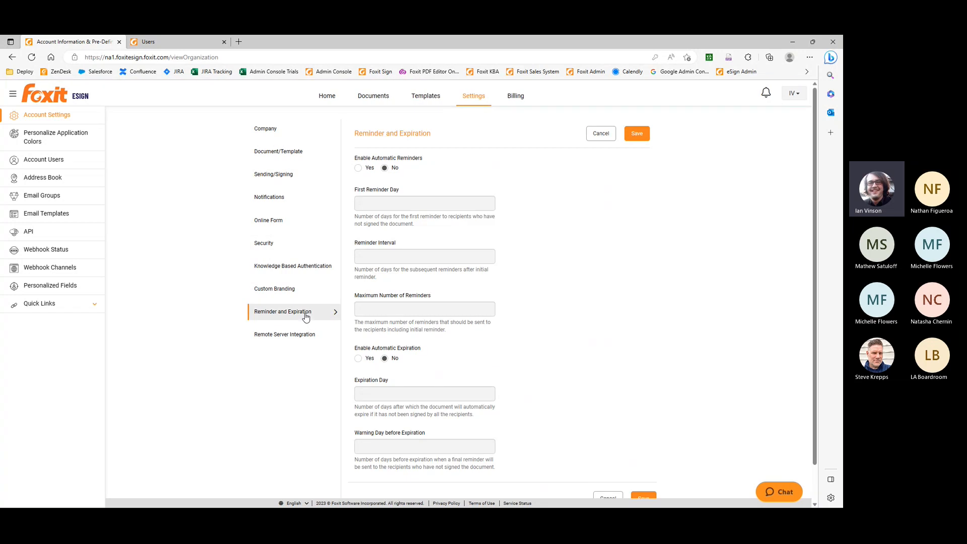
pyautogui.click(359, 168)
pyautogui.scroll(-1, 398, 303)
pyautogui.click(359, 318)
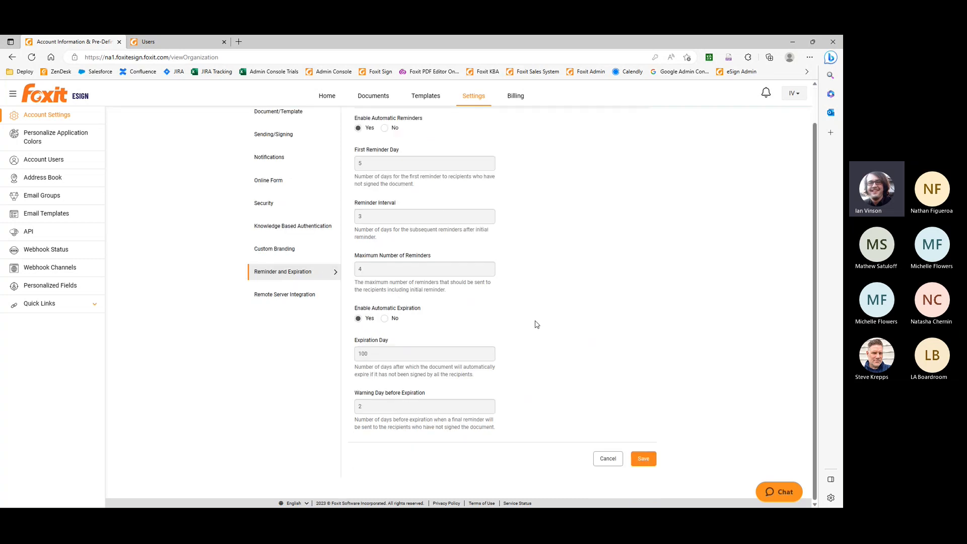
pyautogui.scroll(1, 537, 324)
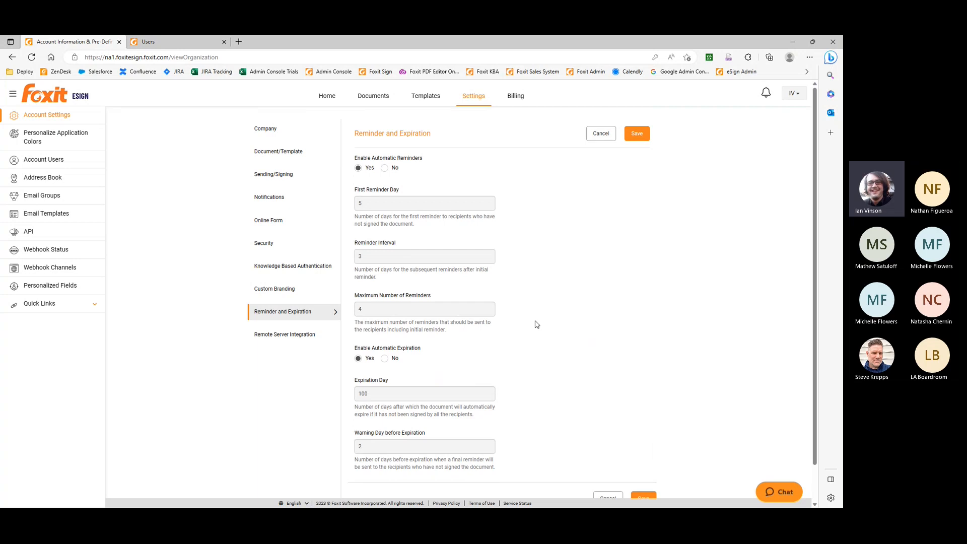
pyautogui.click(385, 169)
pyautogui.click(384, 359)
# View the eSign API settings, then switch to Foxit PDF Editor with the Death Valley Foxit 508 Demo document
pyautogui.click(40, 234)
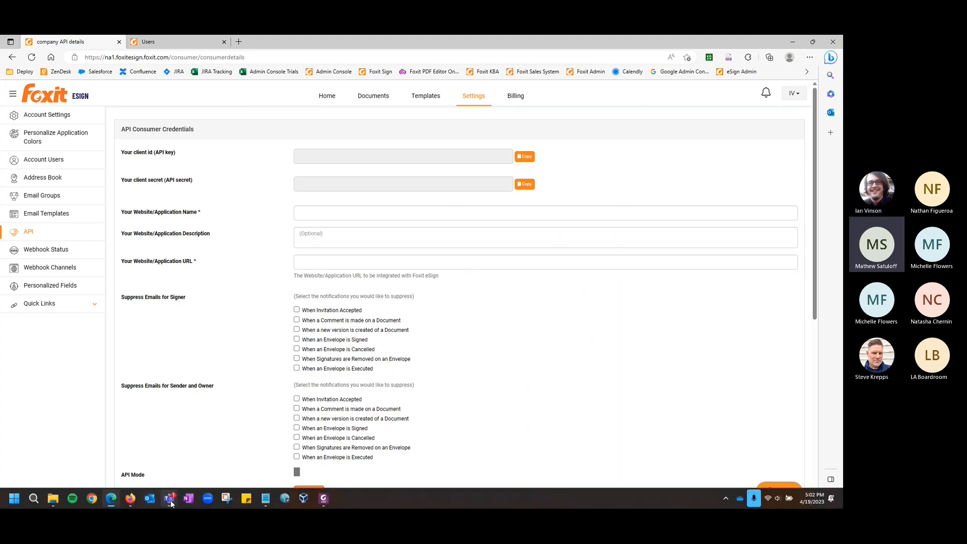
pyautogui.moveTo(172, 504)
pyautogui.click(318, 501)
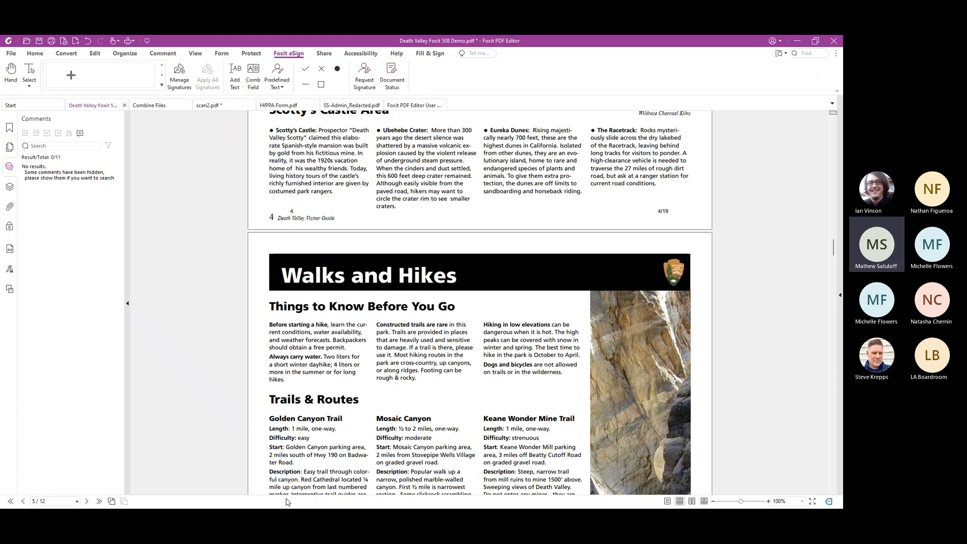
pyautogui.hotkey('alt', 'Tab')
pyautogui.hotkey('alt', 'Tab')
pyautogui.hotkey('alt', 'Tab')
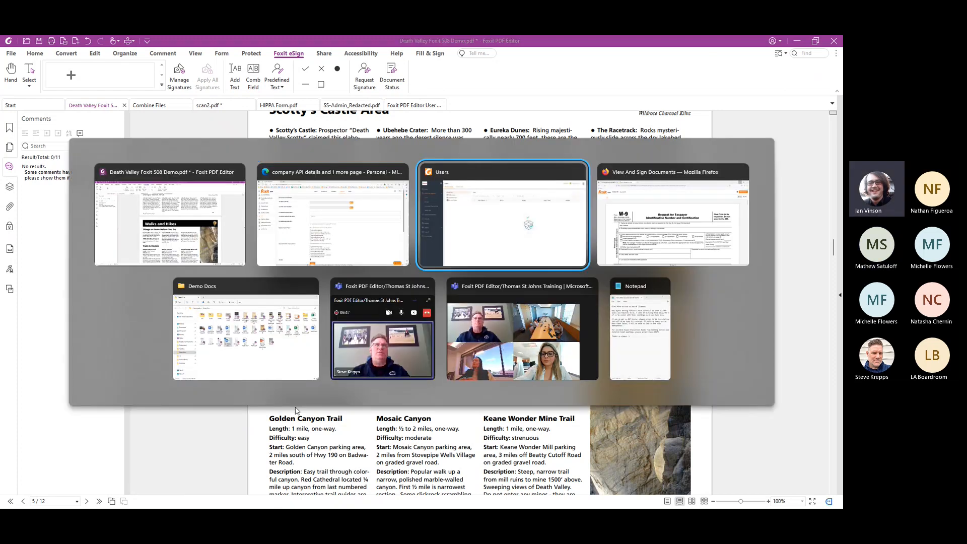
pyautogui.hotkey('alt', 'Tab')
pyautogui.hotkey('alt', 'Tab')
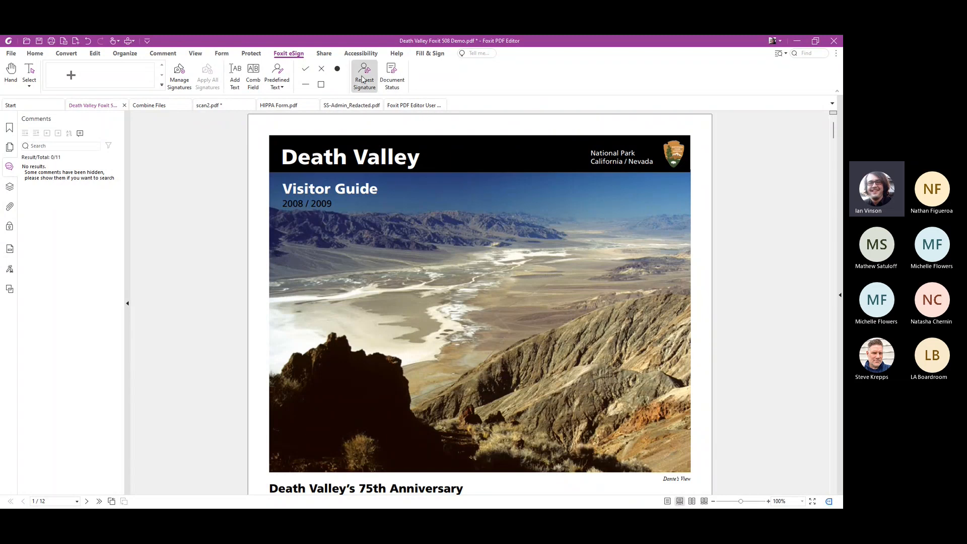
# Start a signature request for the open Death Valley document and continue to adding signers
pyautogui.click(362, 79)
pyautogui.click(514, 299)
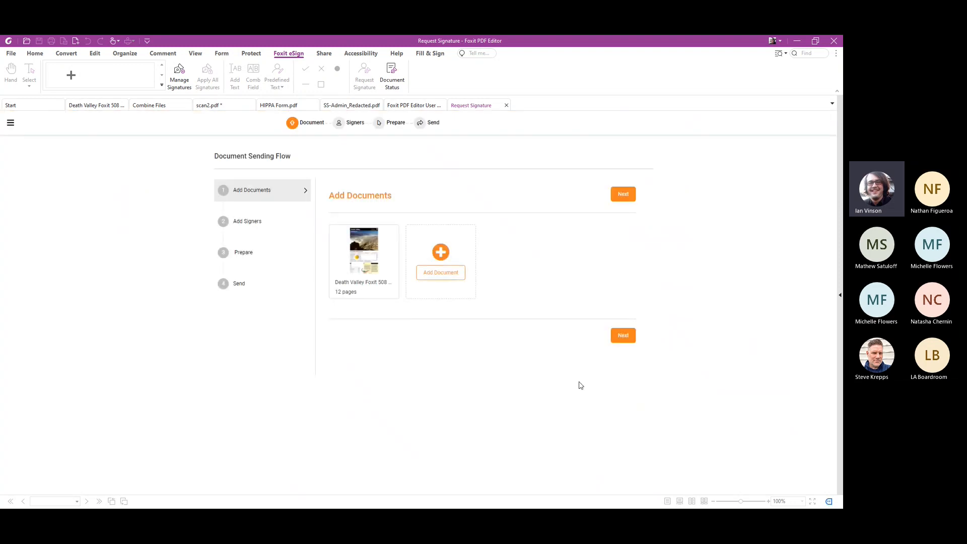
pyautogui.click(624, 336)
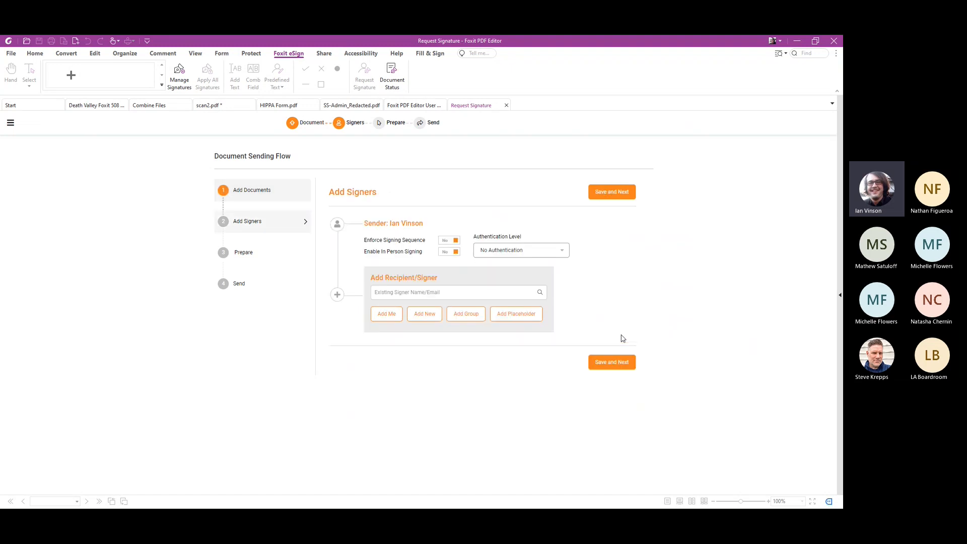
# Add Test User as a signer and the sender as a CC/View Only recipient, then save the recipients
pyautogui.click(443, 291)
pyautogui.write('fox')
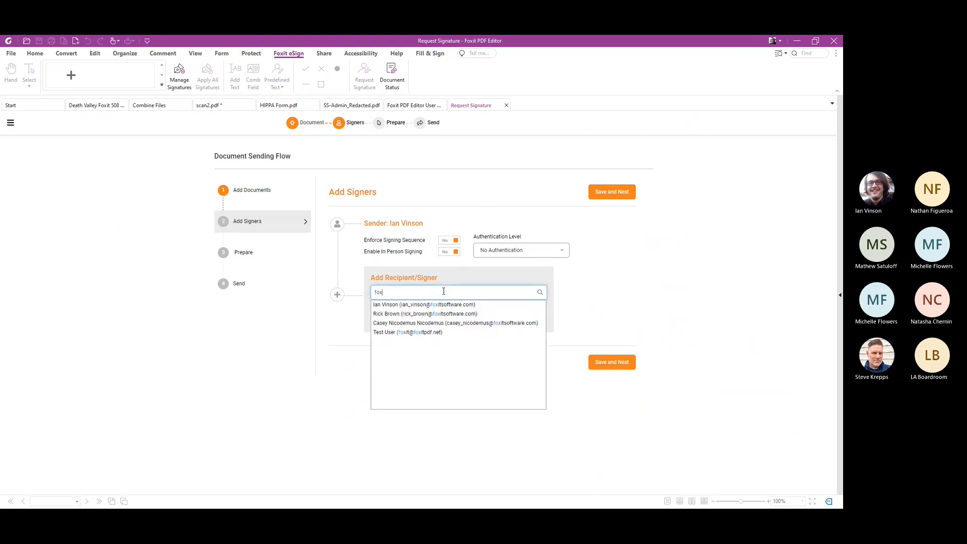
pyautogui.click(399, 332)
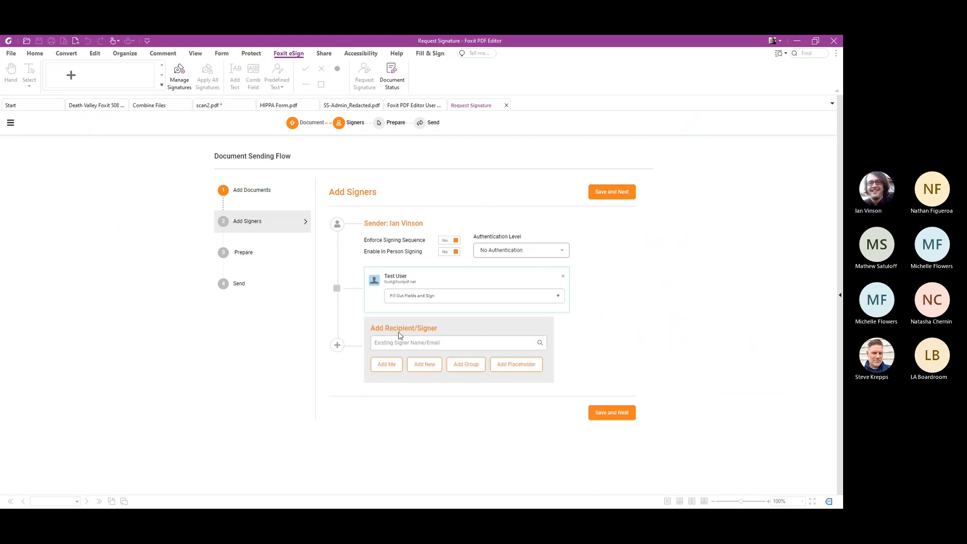
pyautogui.click(391, 364)
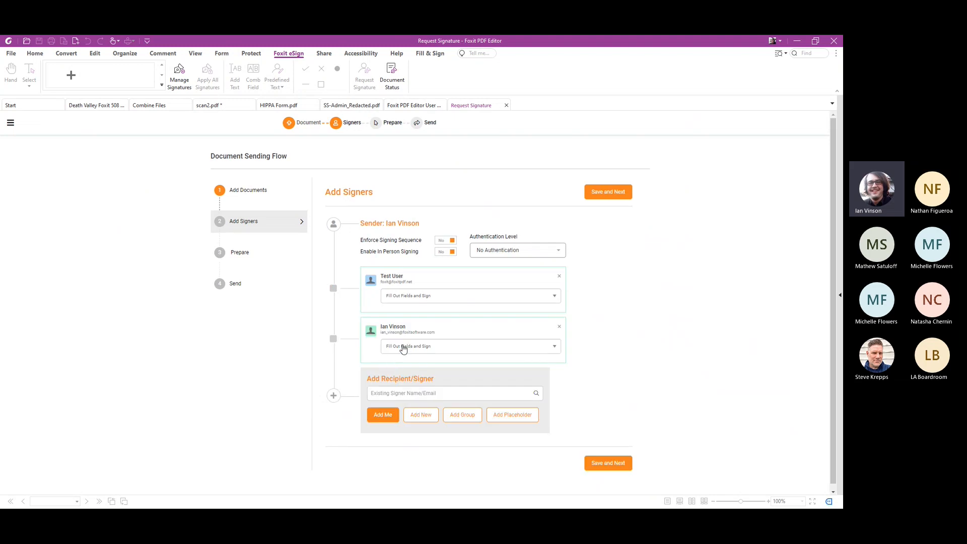
pyautogui.click(403, 346)
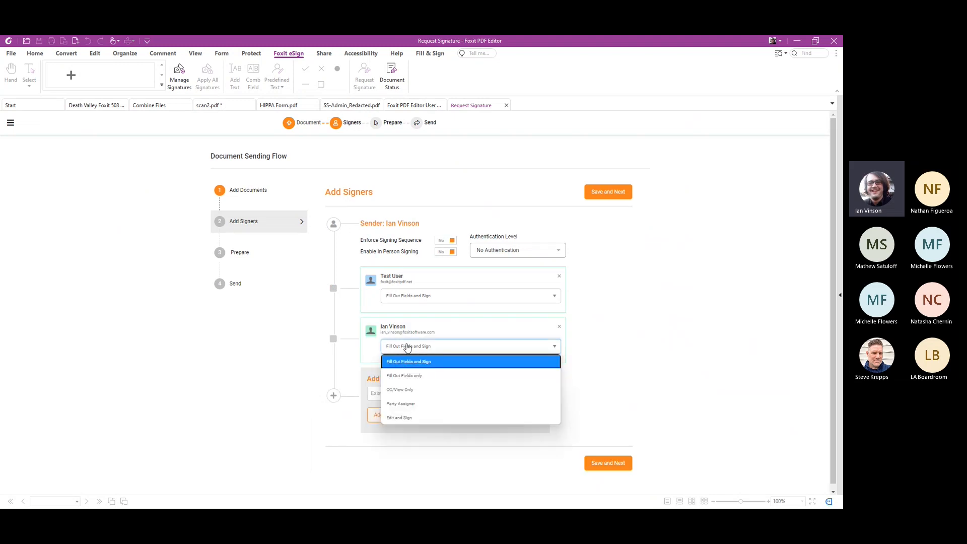
pyautogui.click(406, 390)
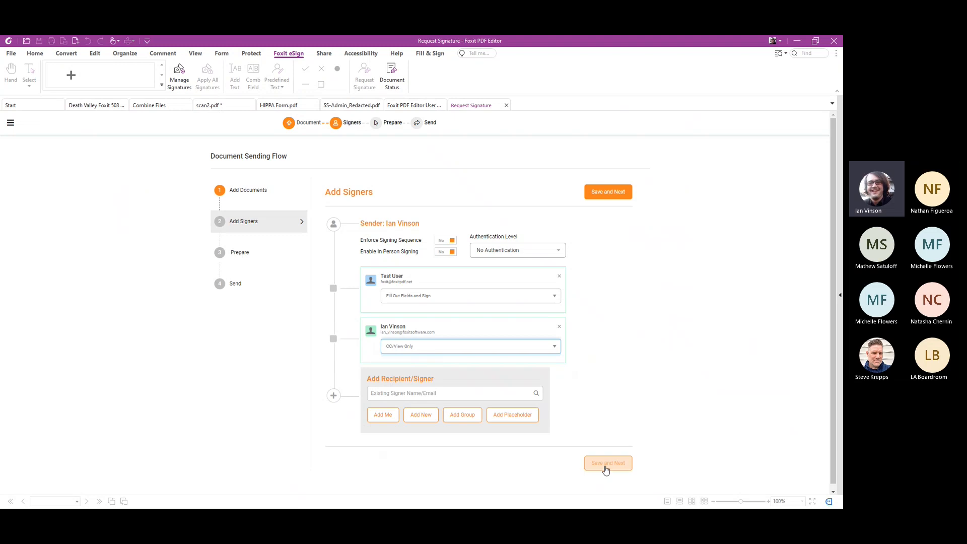
pyautogui.click(606, 464)
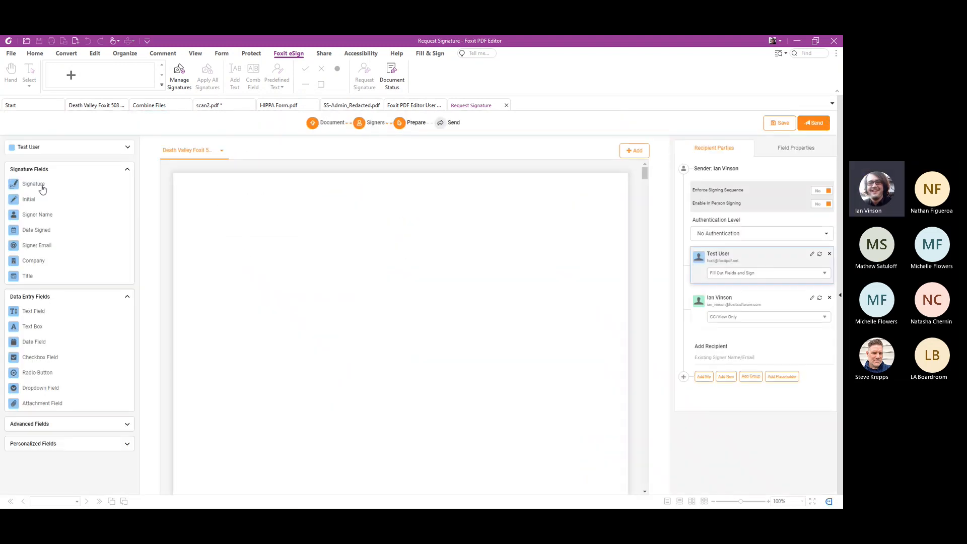
# Place a signature field for Test User over the Death Valley cover photo and send the envelope with the default email
pyautogui.moveTo(38, 187)
pyautogui.mouseDown()
pyautogui.moveTo(368, 275)
pyautogui.moveTo(409, 252)
pyautogui.moveTo(568, 302)
pyautogui.mouseUp()
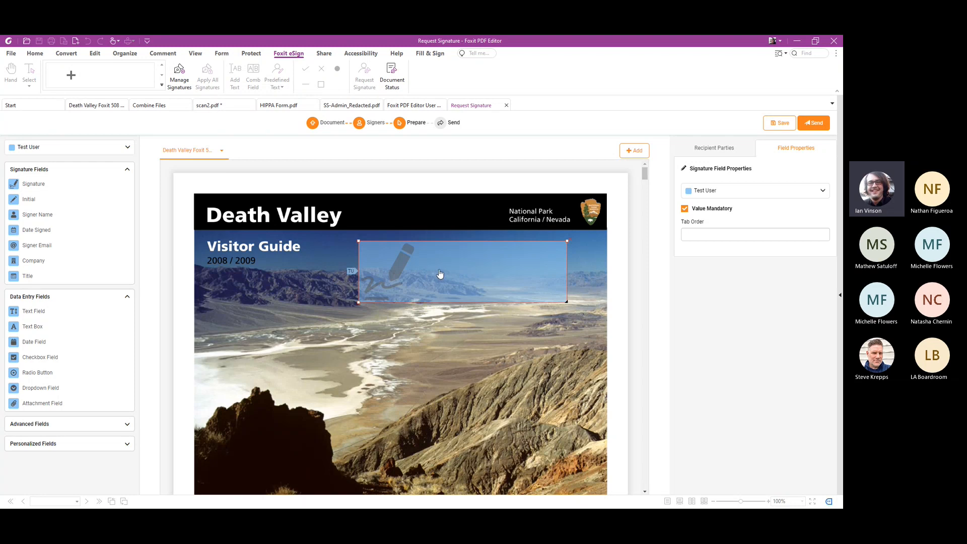
pyautogui.click(813, 128)
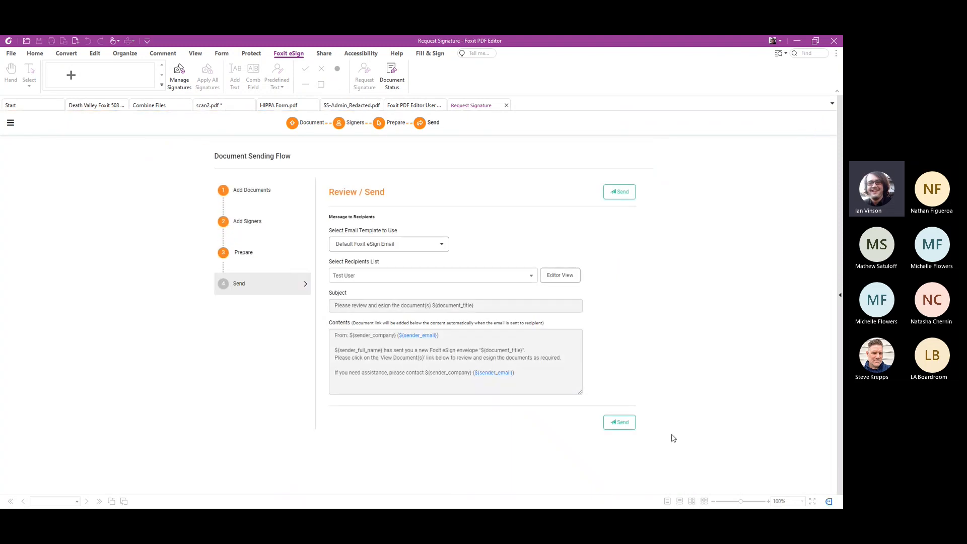
pyautogui.click(629, 427)
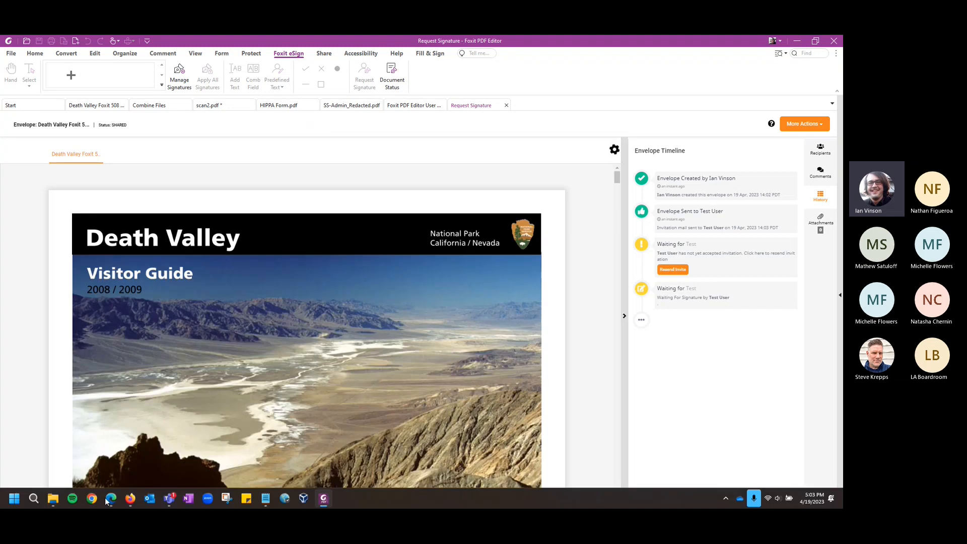
# Switch to Firefox, open the Gmail inbox and open the Death Valley document for signing from its request email
pyautogui.click(130, 499)
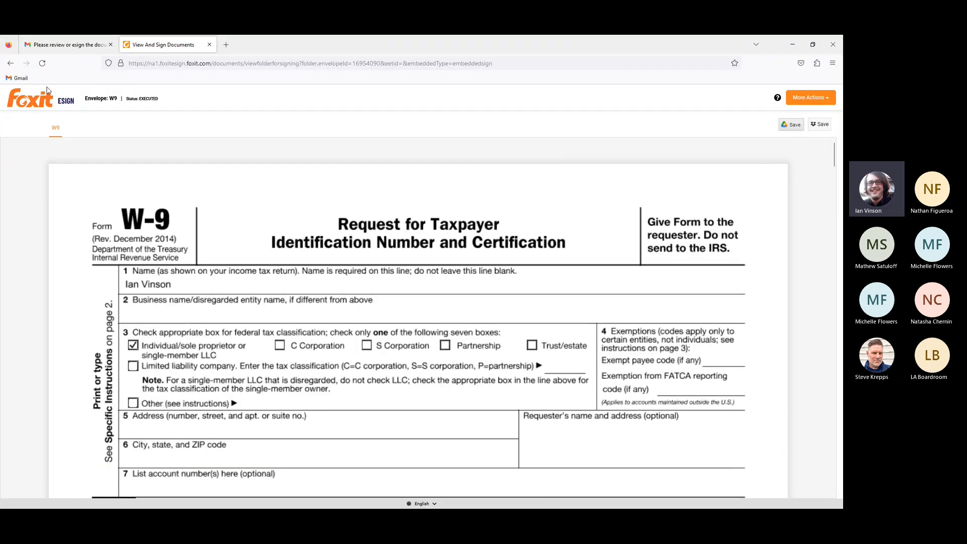
pyautogui.click(19, 78)
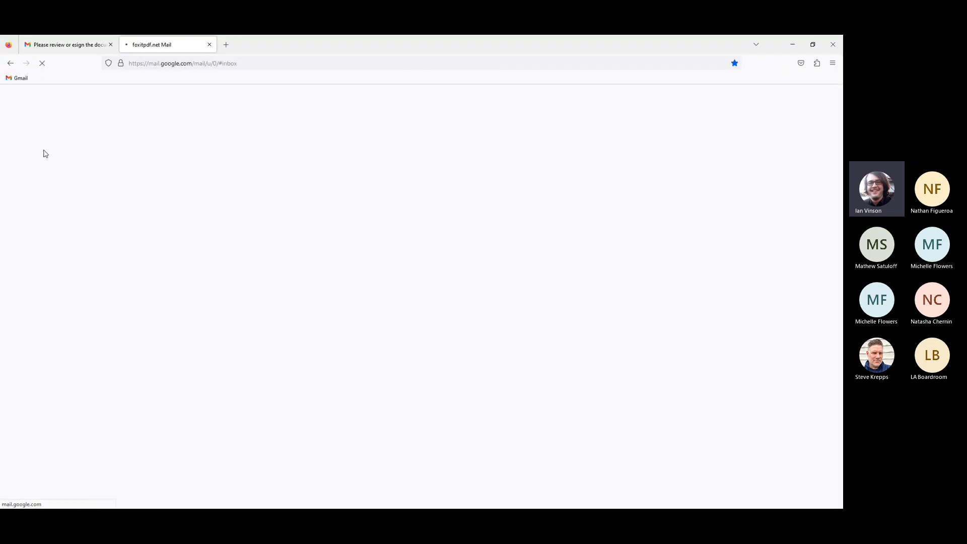
pyautogui.click(111, 44)
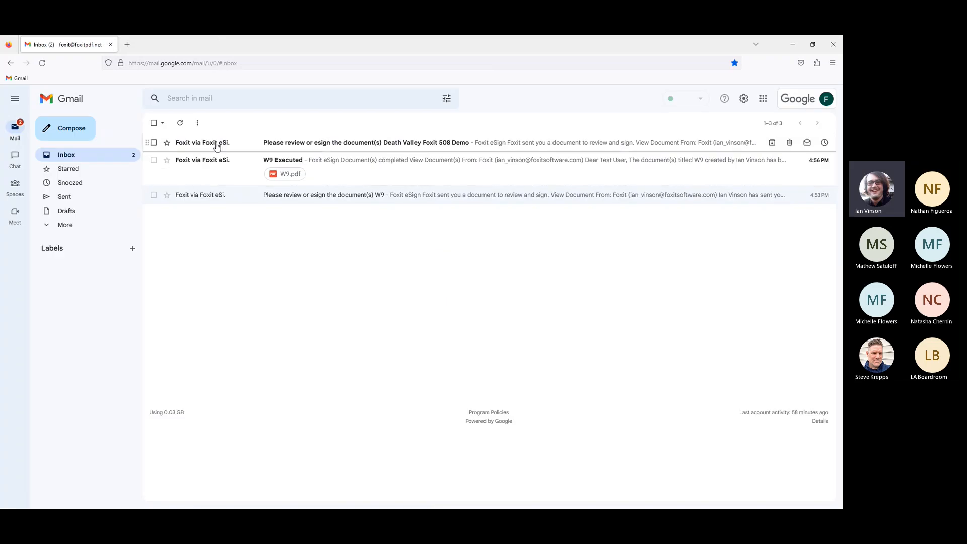
pyautogui.click(217, 146)
pyautogui.click(494, 337)
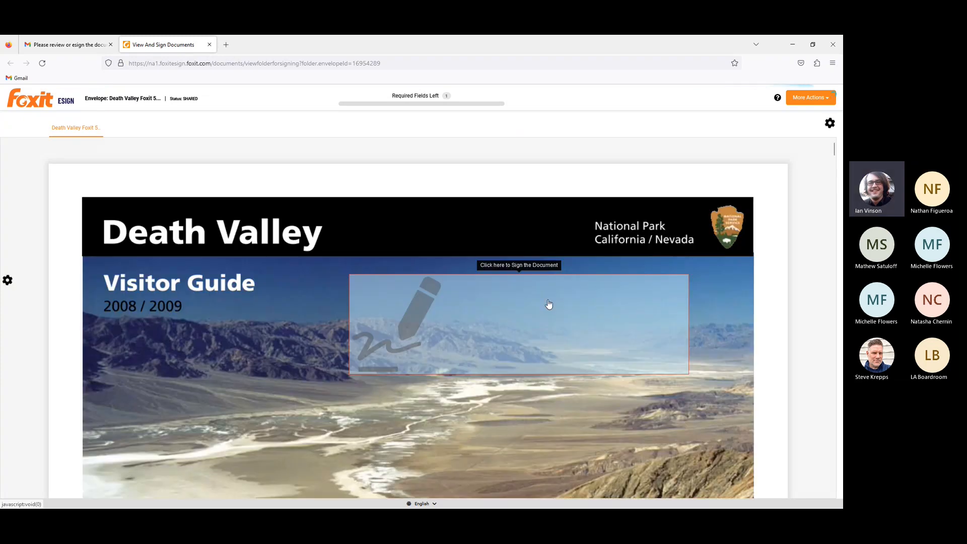
# Replace the drawn signature on the Death Valley cover with the typed Test User signature
pyautogui.click(548, 305)
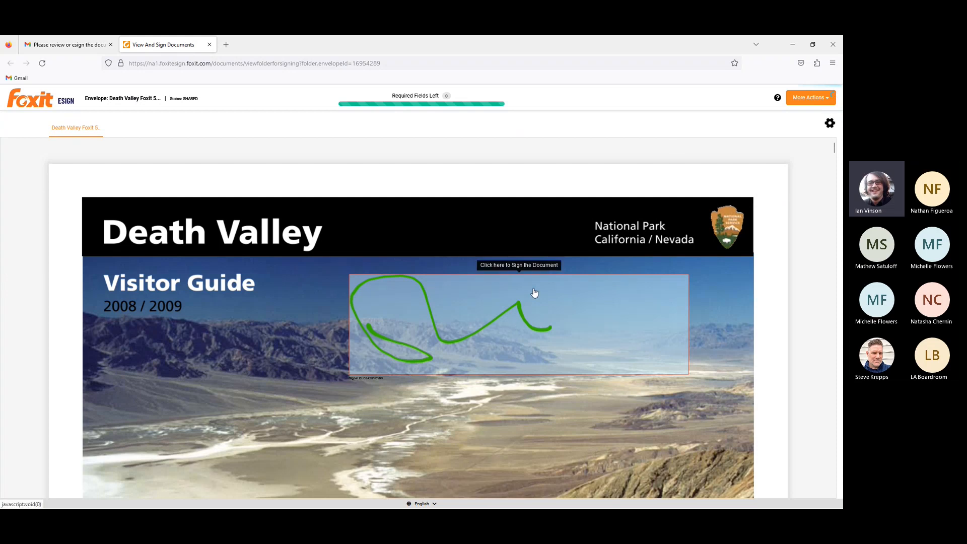
pyautogui.click(394, 381)
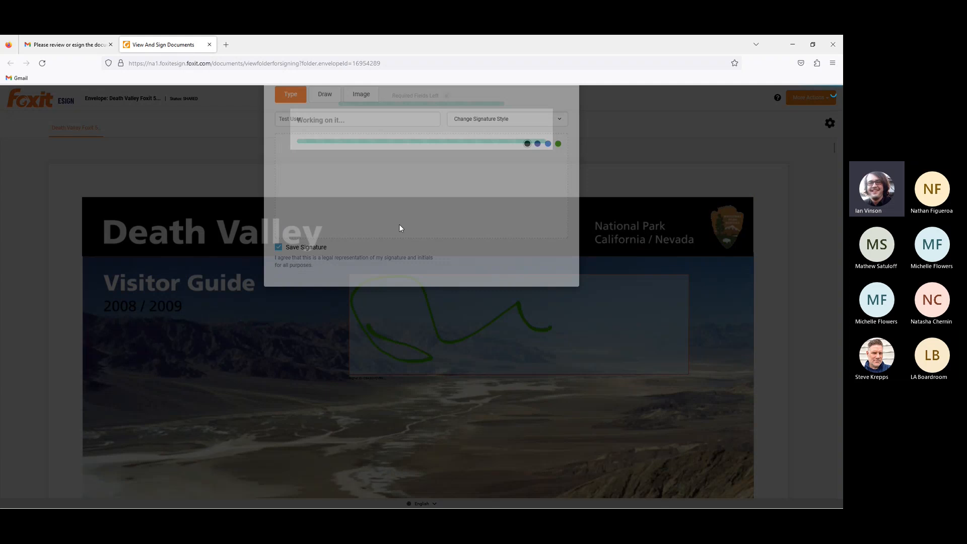
pyautogui.click(552, 317)
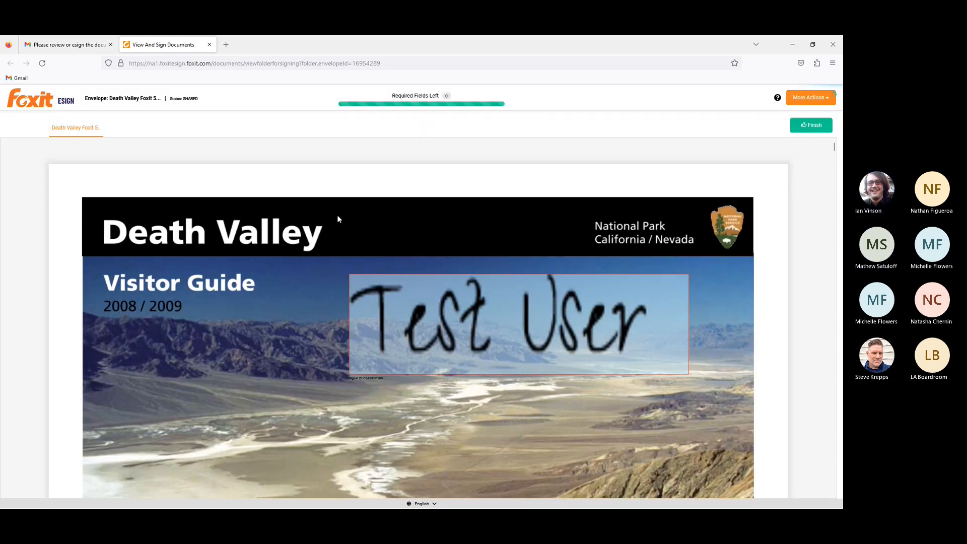
# Switch to the Foxit eSign settings in Edge and open the New Comment On Document notification email template for editing
pyautogui.hotkey('alt', 'Tab')
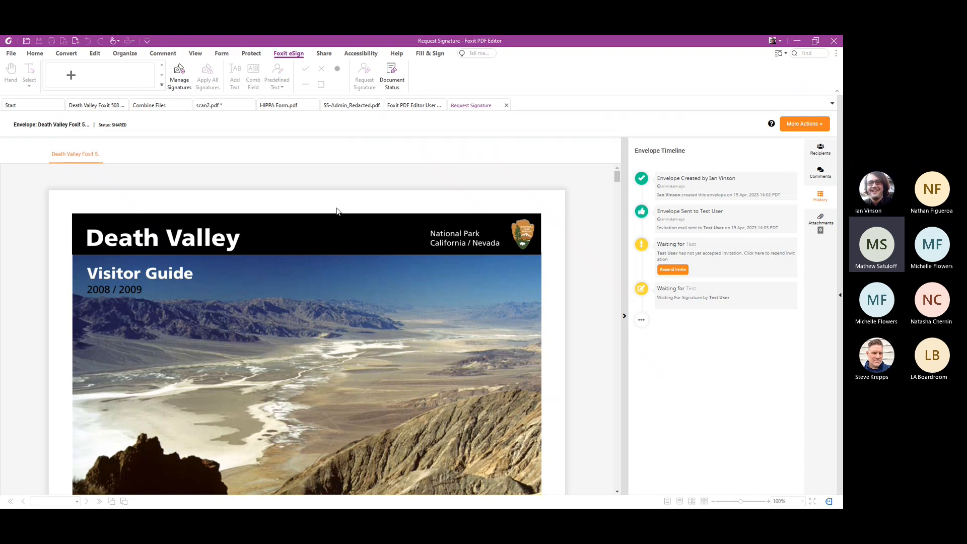
pyautogui.hotkey('alt', 'Tab')
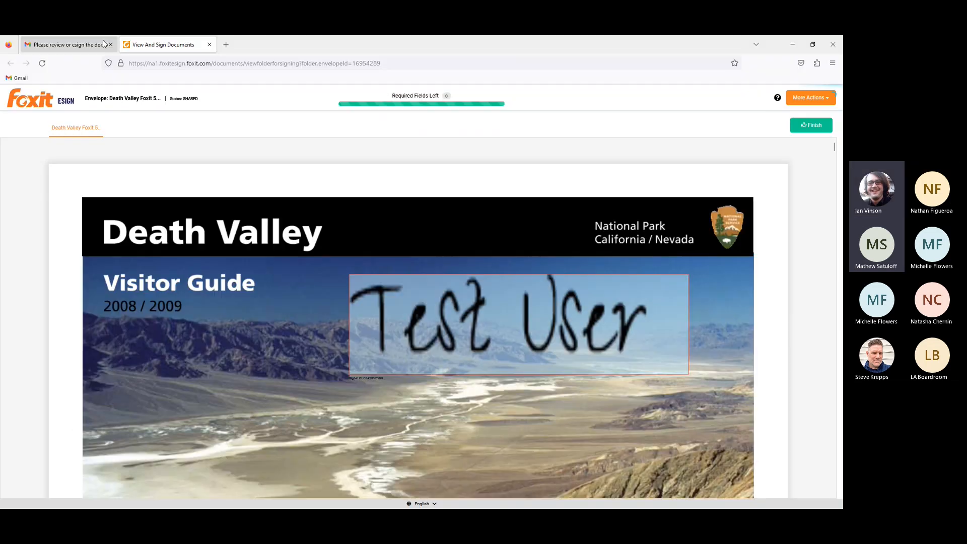
pyautogui.hotkey('alt', 'Tab')
pyautogui.hotkey('alt', 'Tab')
pyautogui.hotkey('alt', 'Tab')
pyautogui.hotkey('alt', 'Tab')
pyautogui.hotkey('alt', 'Tab')
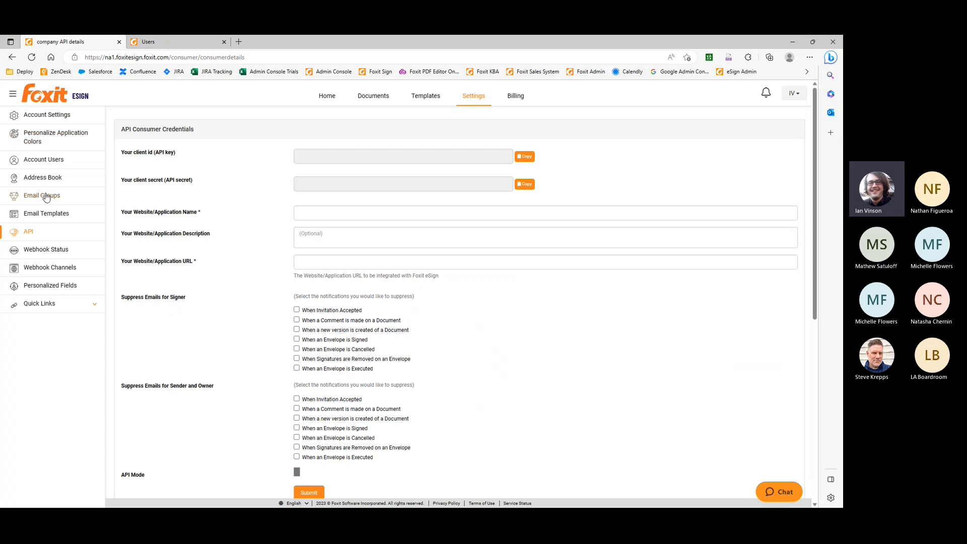
pyautogui.click(49, 215)
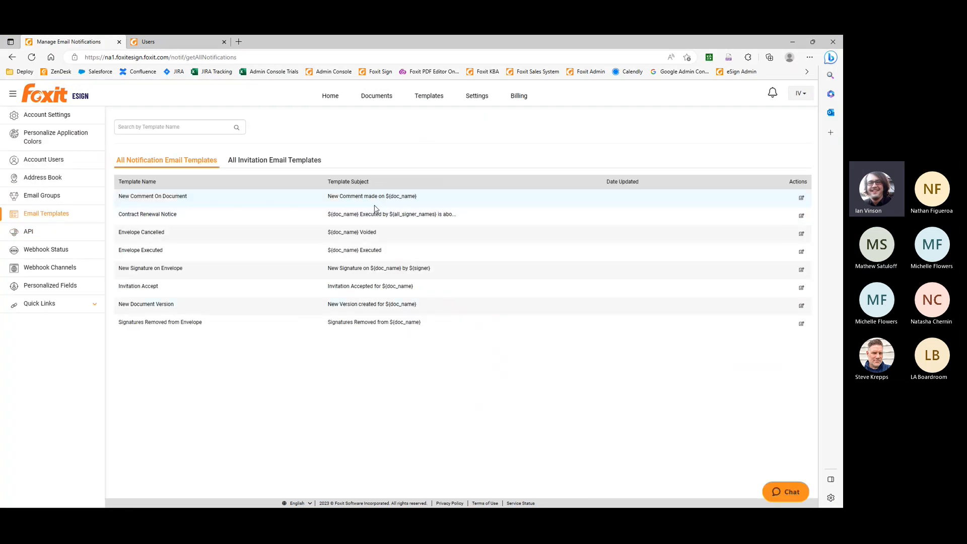
pyautogui.click(802, 202)
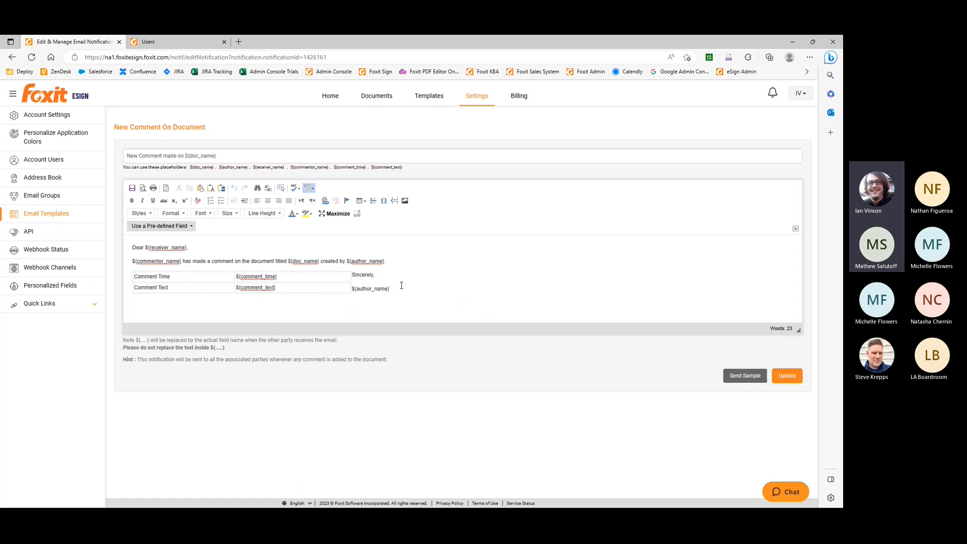
# Review the fonts offered in the email template editor and return to the list of notification templates without saving
pyautogui.click(207, 214)
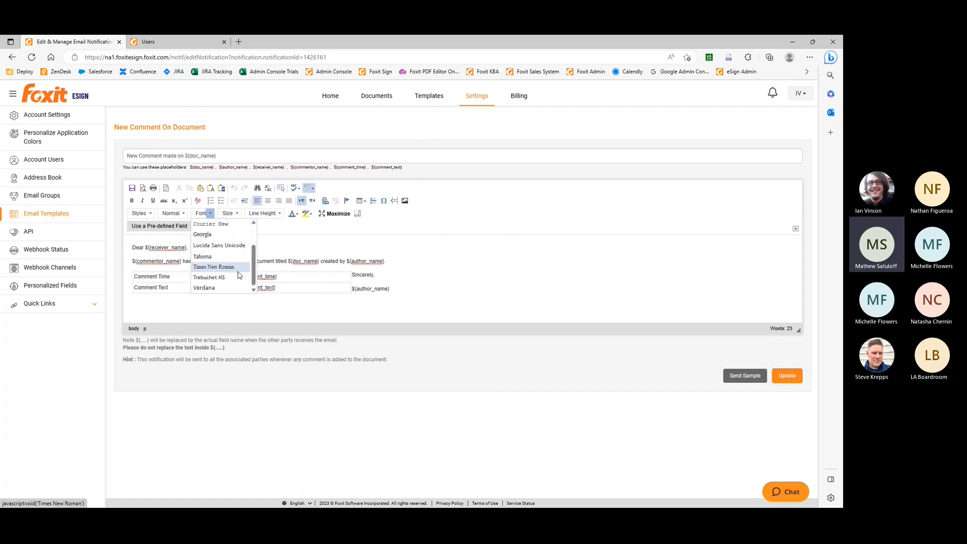
pyautogui.scroll(2, 240, 274)
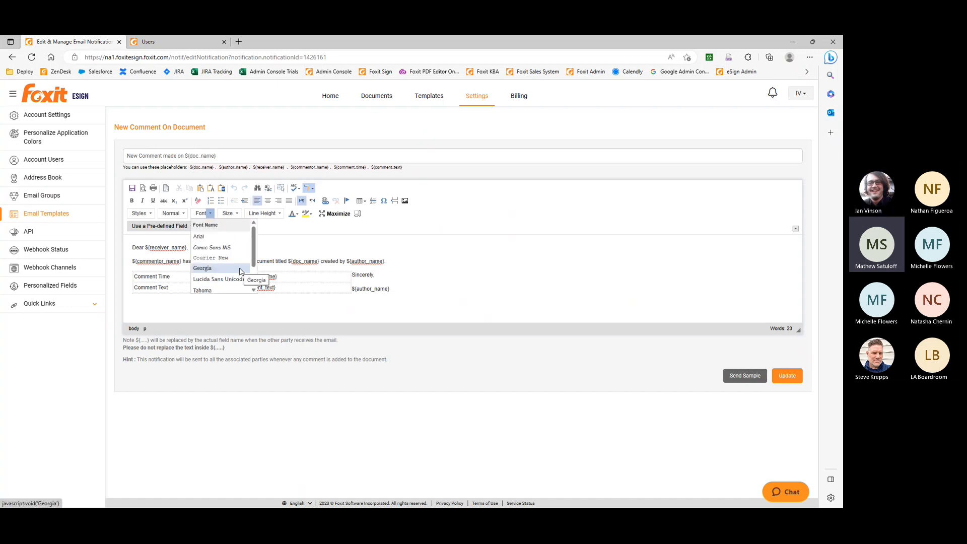
pyautogui.scroll(-1, 240, 273)
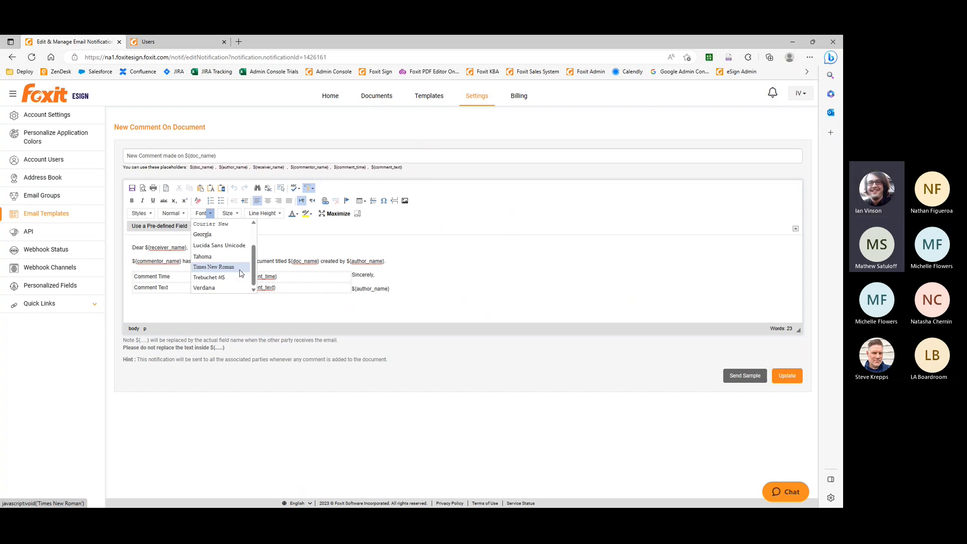
pyautogui.scroll(-1, 247, 282)
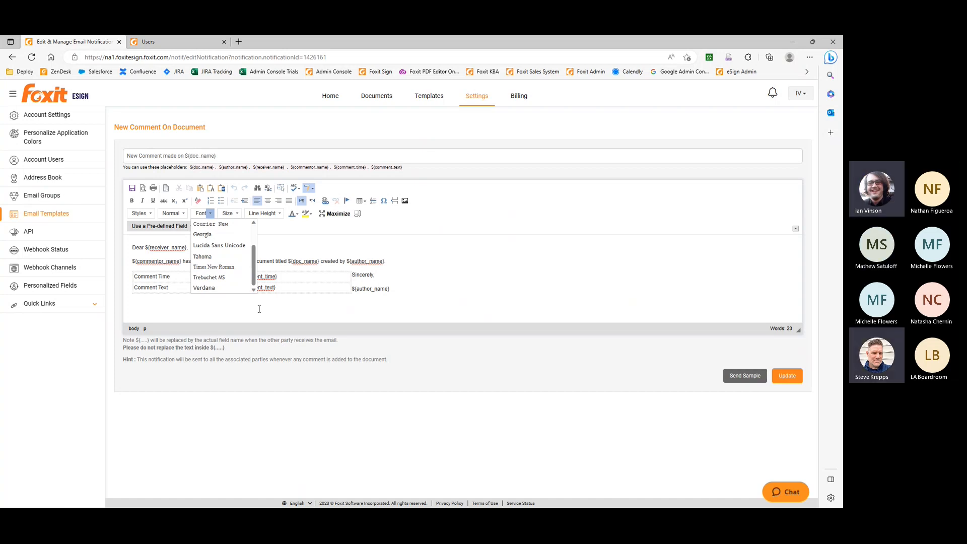
pyautogui.click(259, 309)
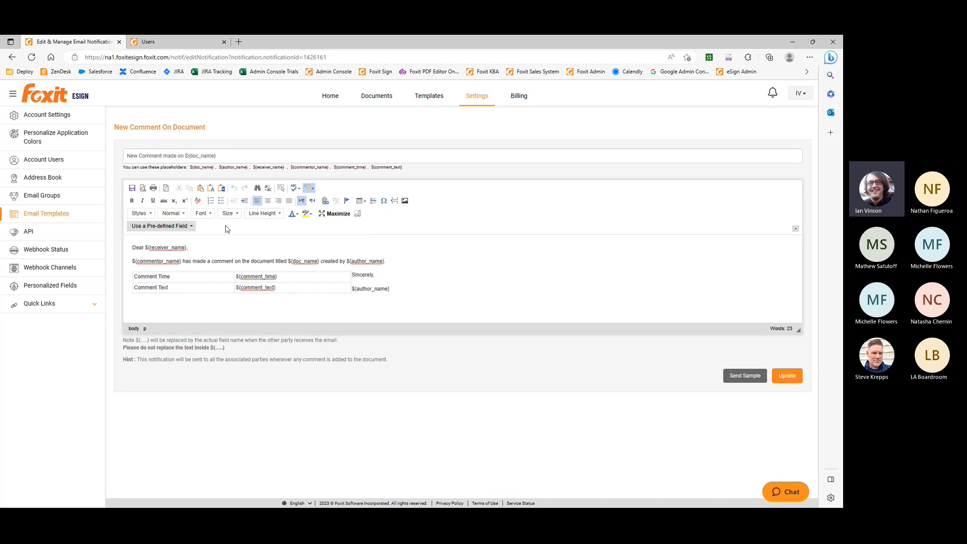
pyautogui.click(13, 59)
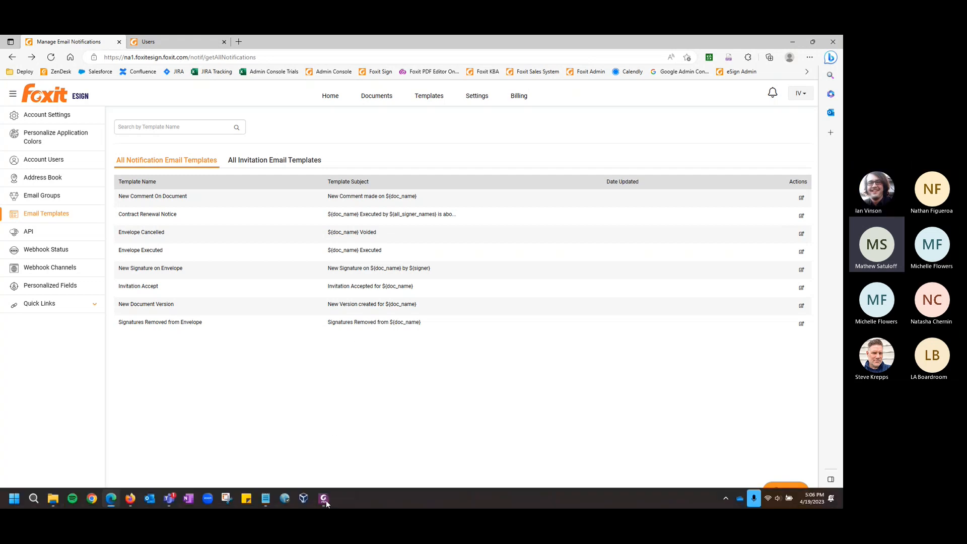
# Switch to Foxit PDF Editor and open scan2.tiff from the Demo Docs folder as a new PDF
pyautogui.click(324, 499)
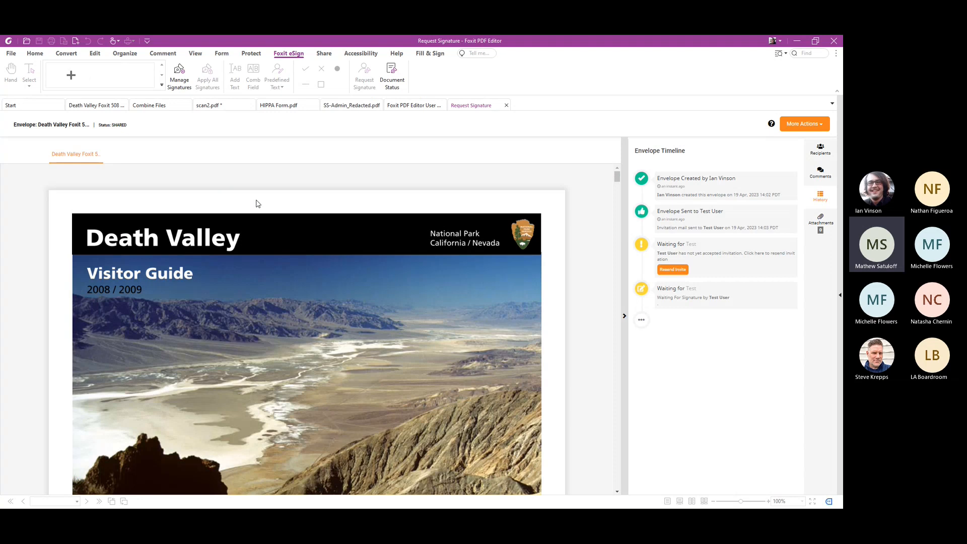
pyautogui.click(99, 107)
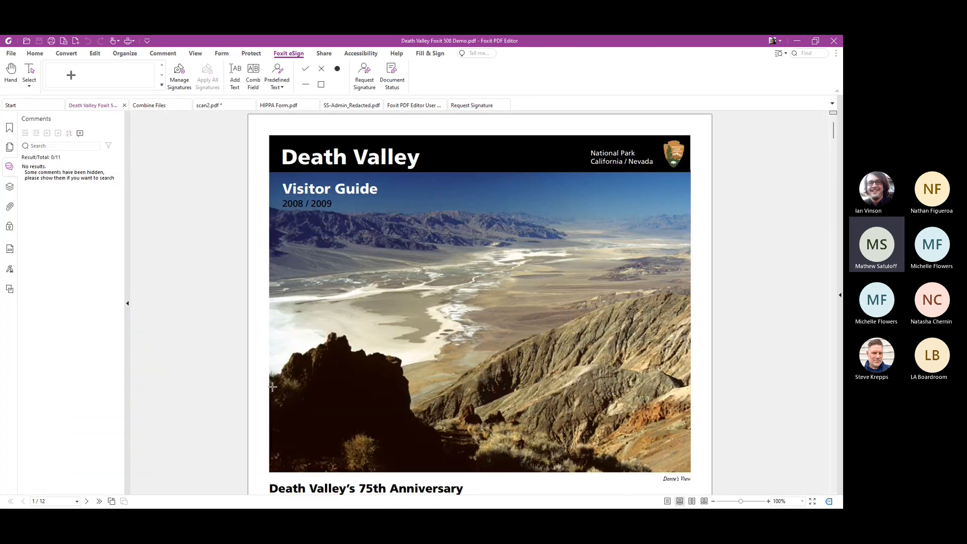
pyautogui.scroll(-6, 276, 387)
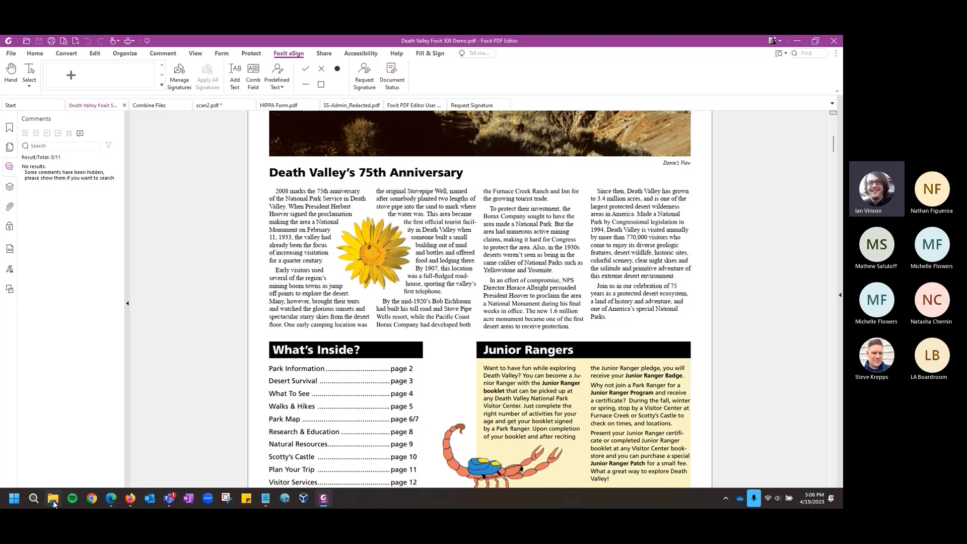
pyautogui.click(54, 500)
pyautogui.click(256, 301)
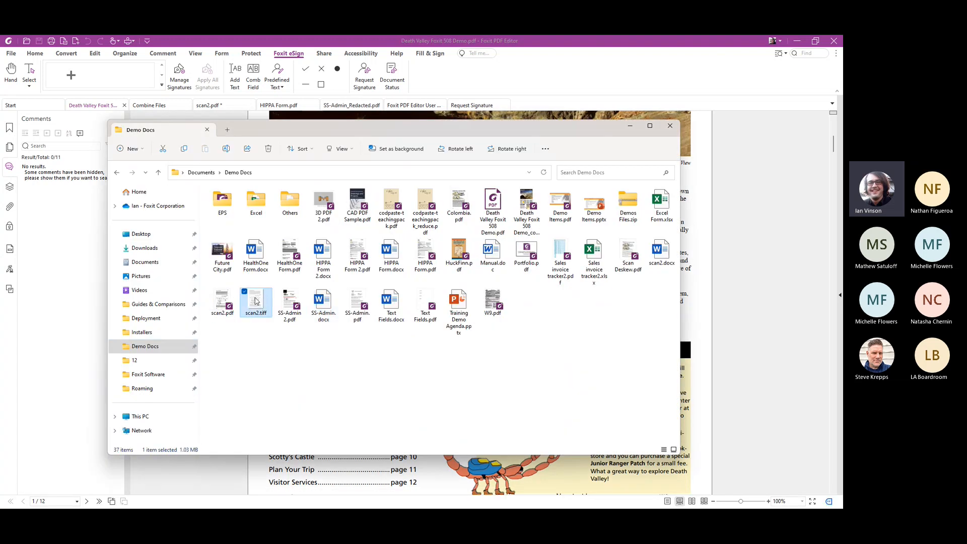
pyautogui.moveTo(256, 301); pyautogui.dragTo(212, 471)
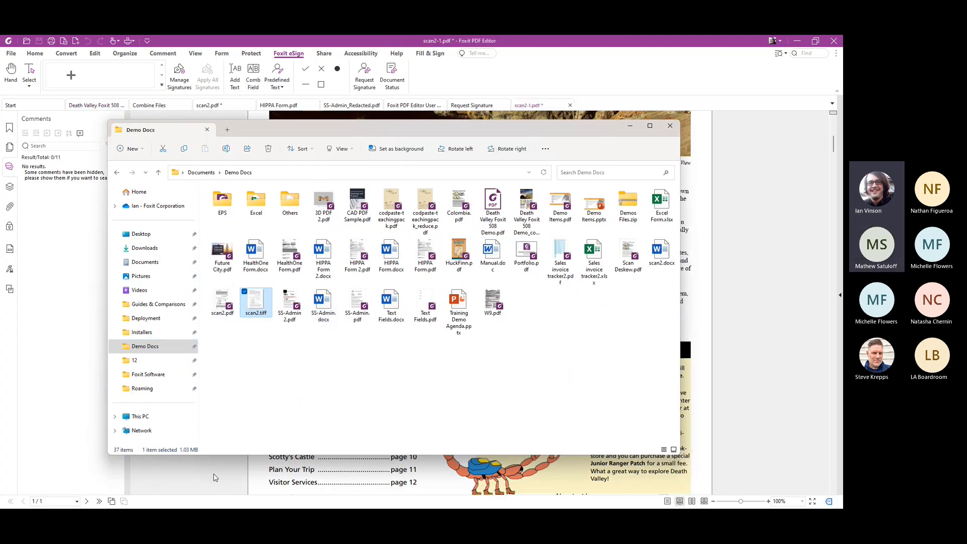
pyautogui.click(214, 477)
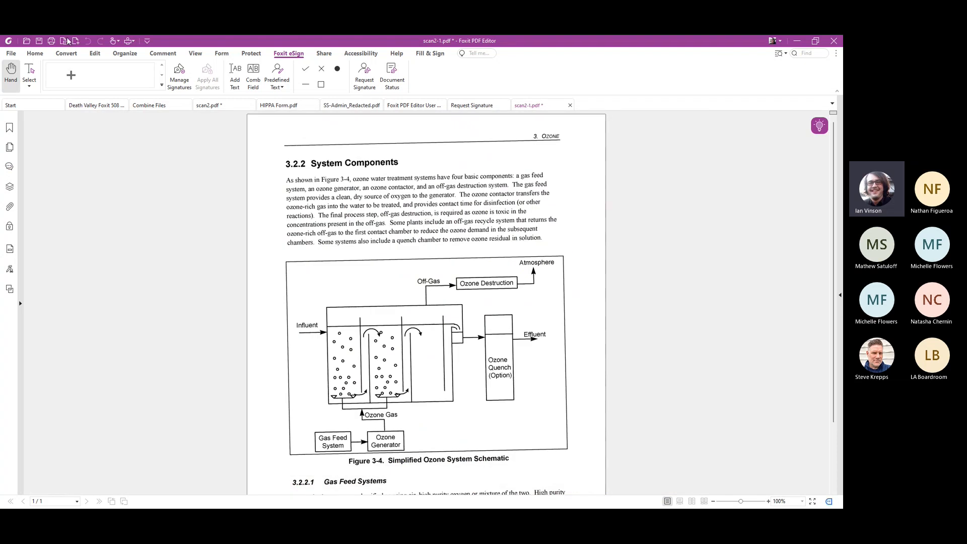
# Examine the Recognize Text output options for the current file, trying Searchable Image Text and Searchable Image Text (original image), and cancel without running recognition
pyautogui.click(66, 53)
pyautogui.click(394, 83)
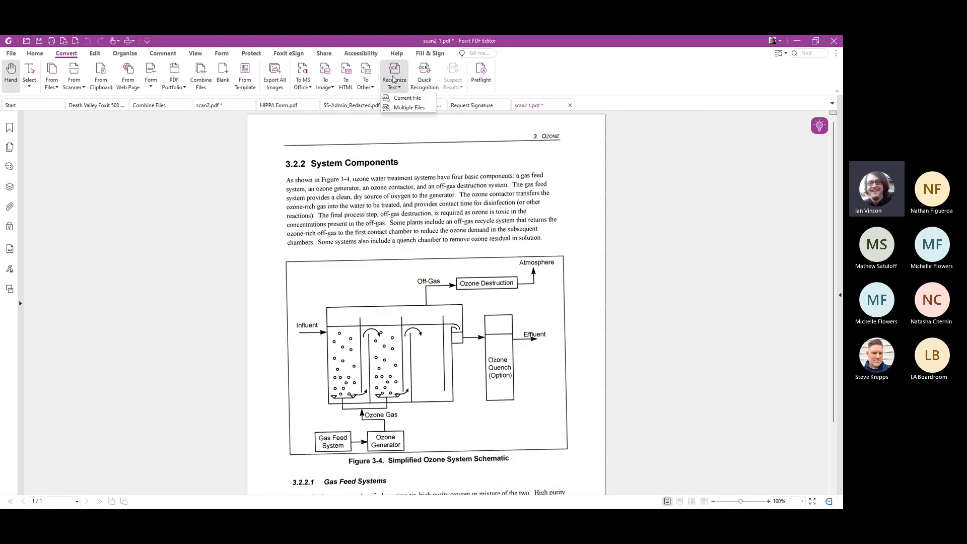
pyautogui.click(401, 101)
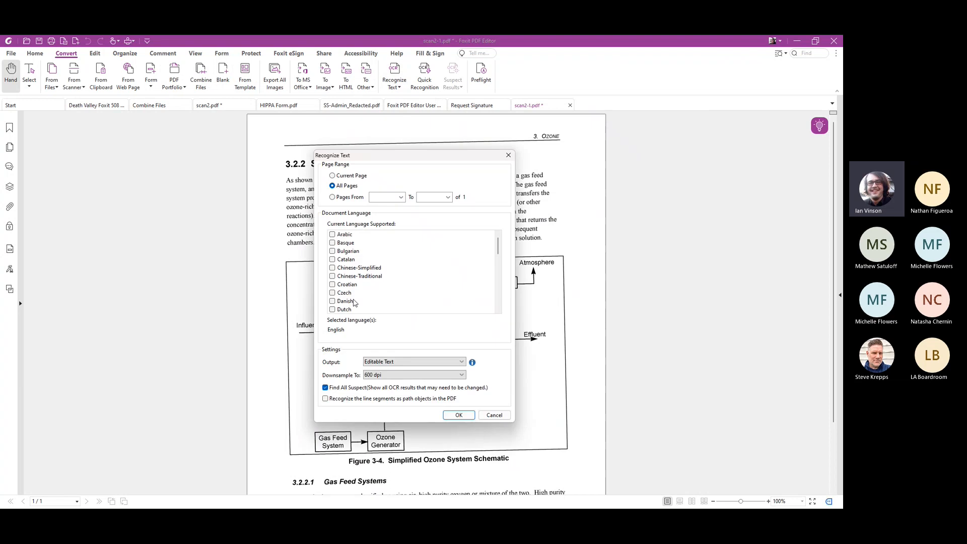
pyautogui.click(395, 362)
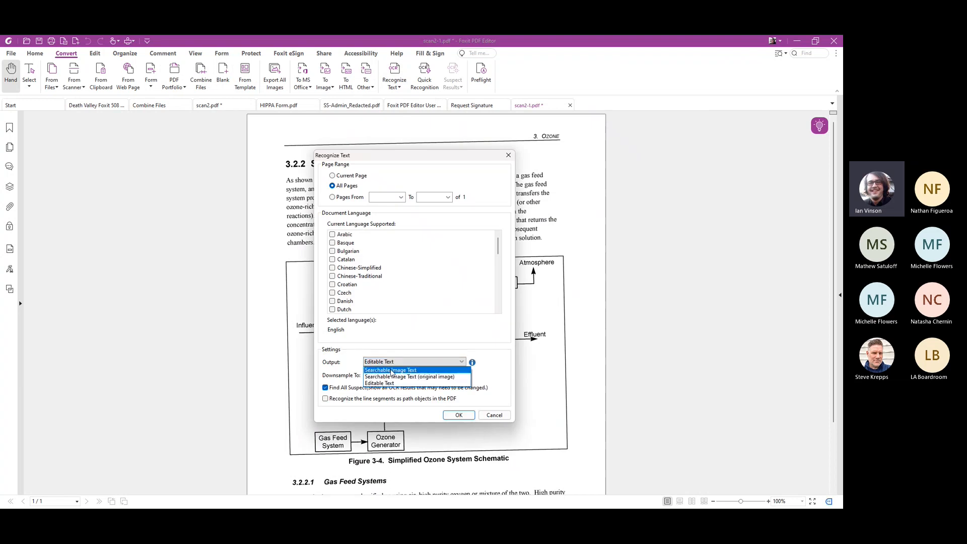
pyautogui.click(392, 370)
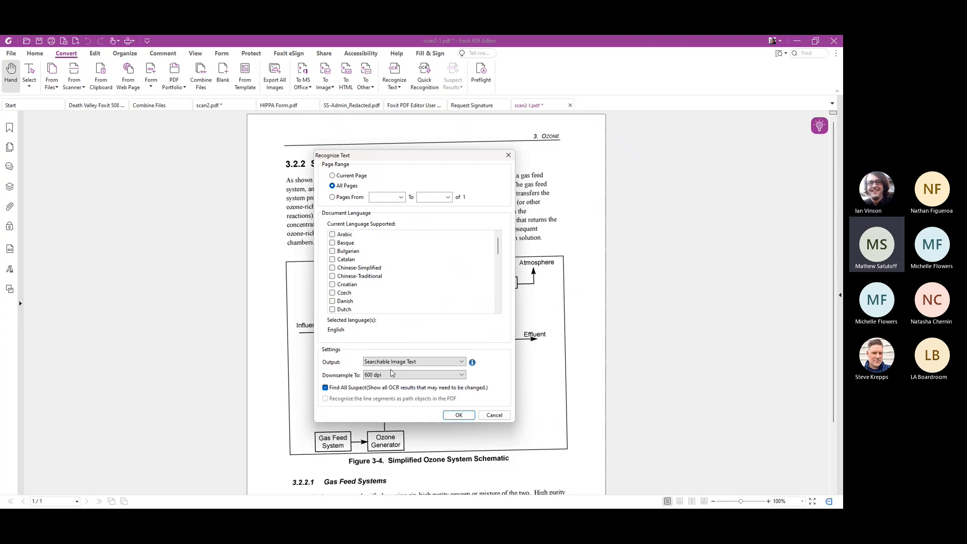
pyautogui.click(454, 363)
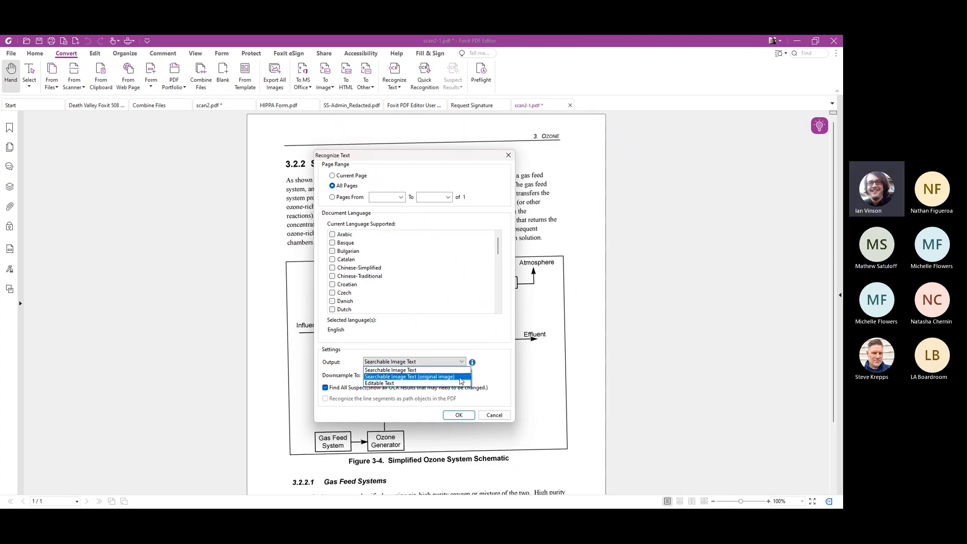
pyautogui.click(460, 377)
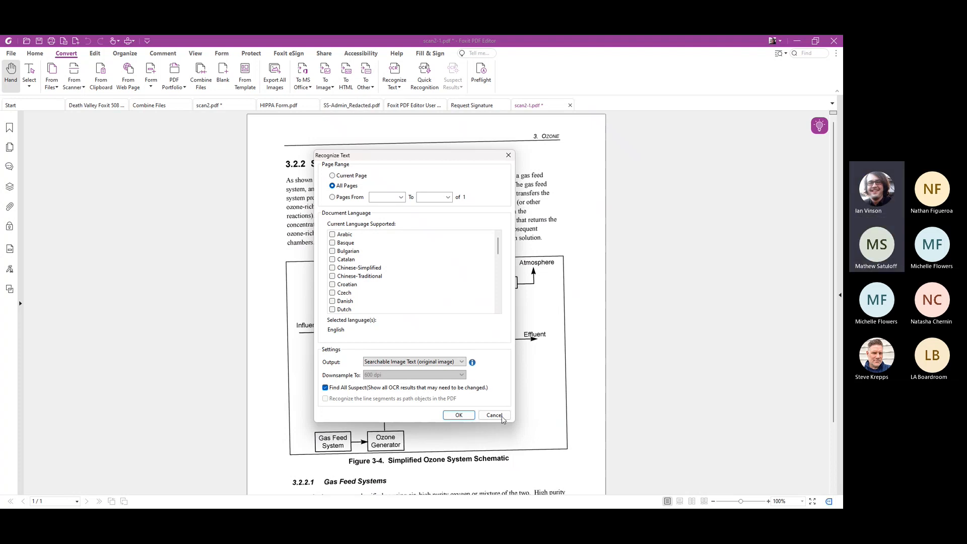
pyautogui.click(494, 416)
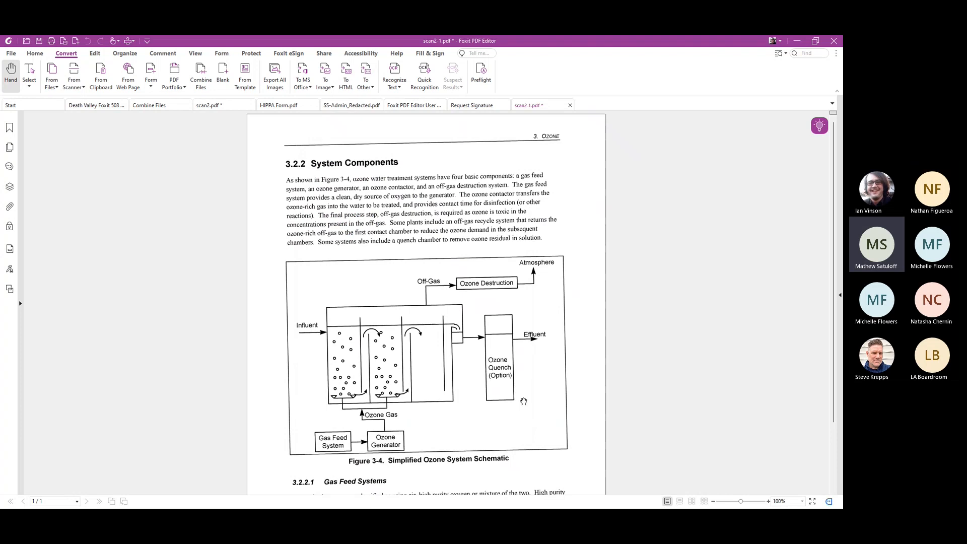